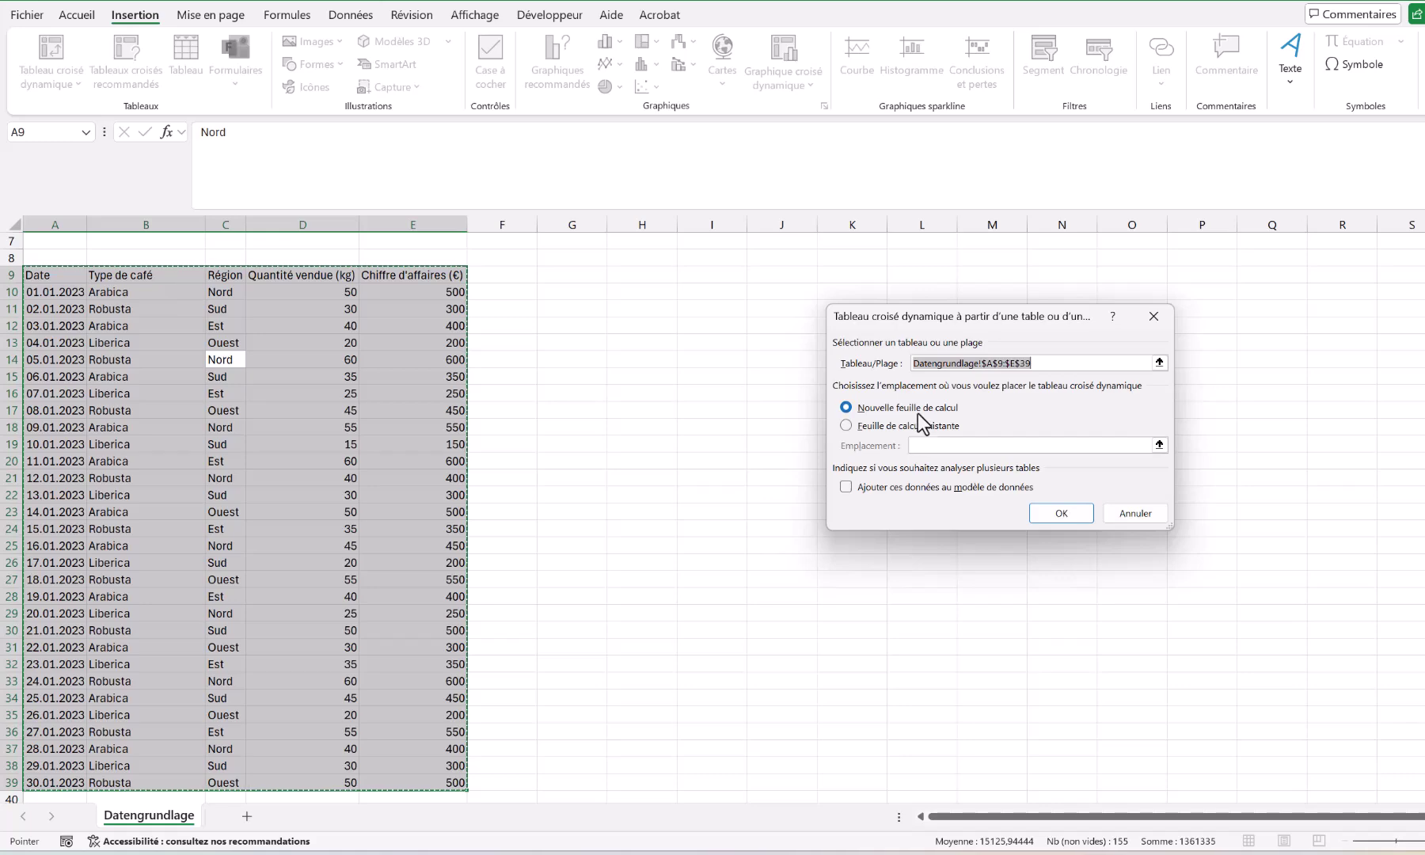
Step: Create a pivot table from Datengrundlage!$A$9:$E$39 on a new worksheet and insert a Région slicer in the overview
{"action": "left_click", "coordinate": [1057, 513]}
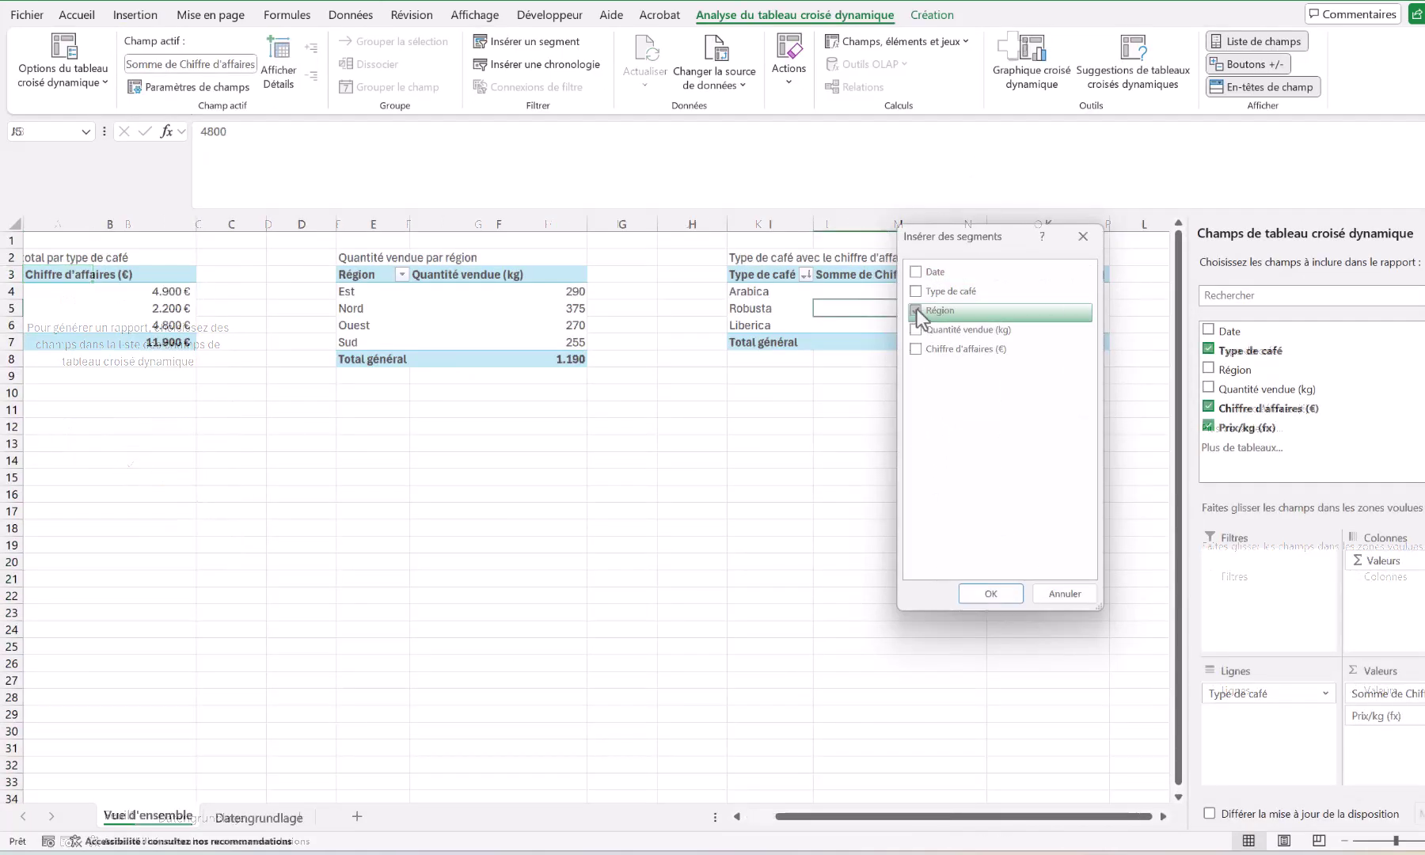
{"action": "left_click", "coordinate": [991, 593]}
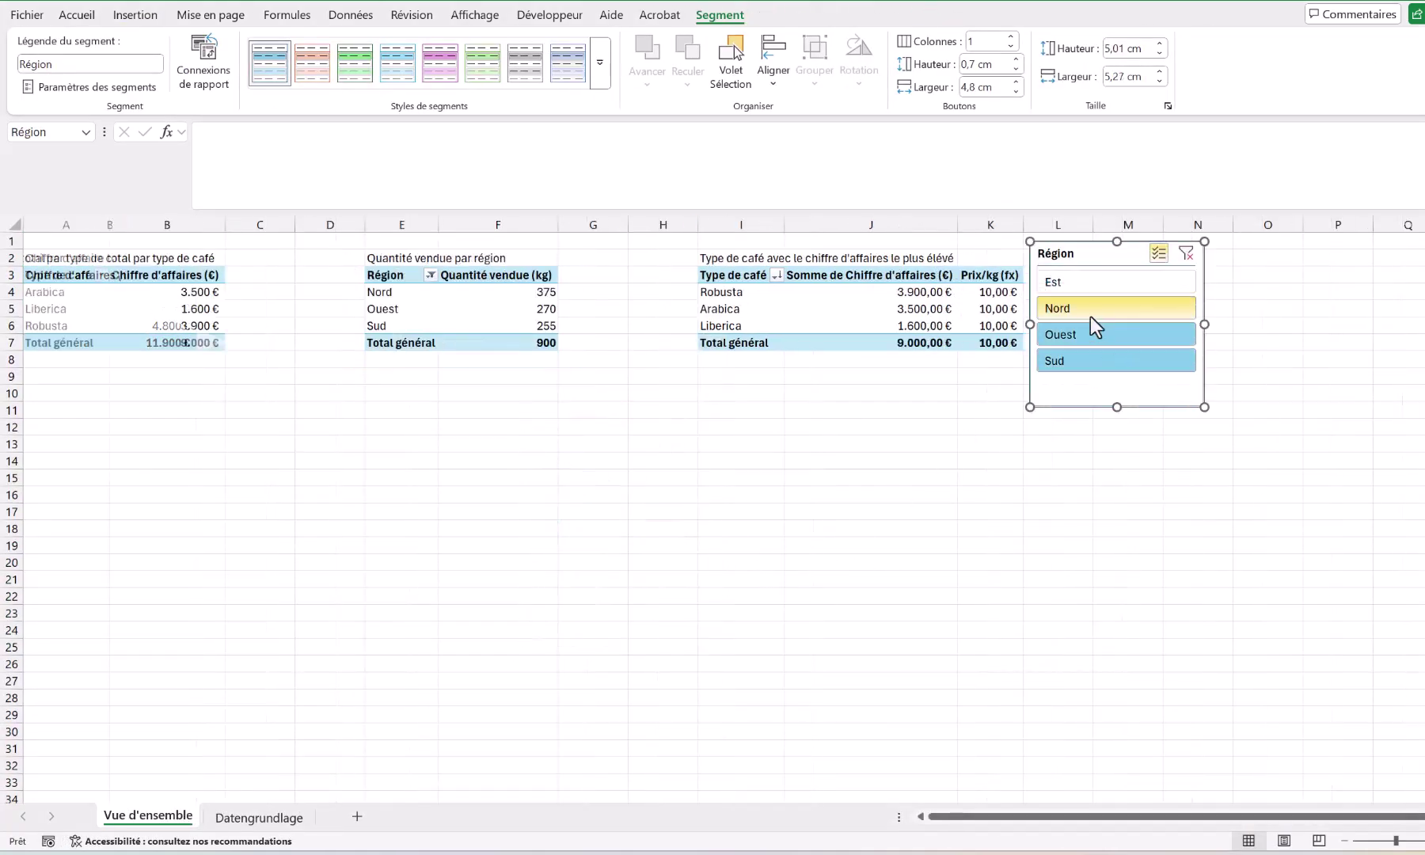
Step: Toggle Nord, Ouest and Sud in the Région slicer to filter the pivot tables by region
{"action": "left_click", "coordinate": [1089, 316]}
{"action": "left_click", "coordinate": [1087, 339]}
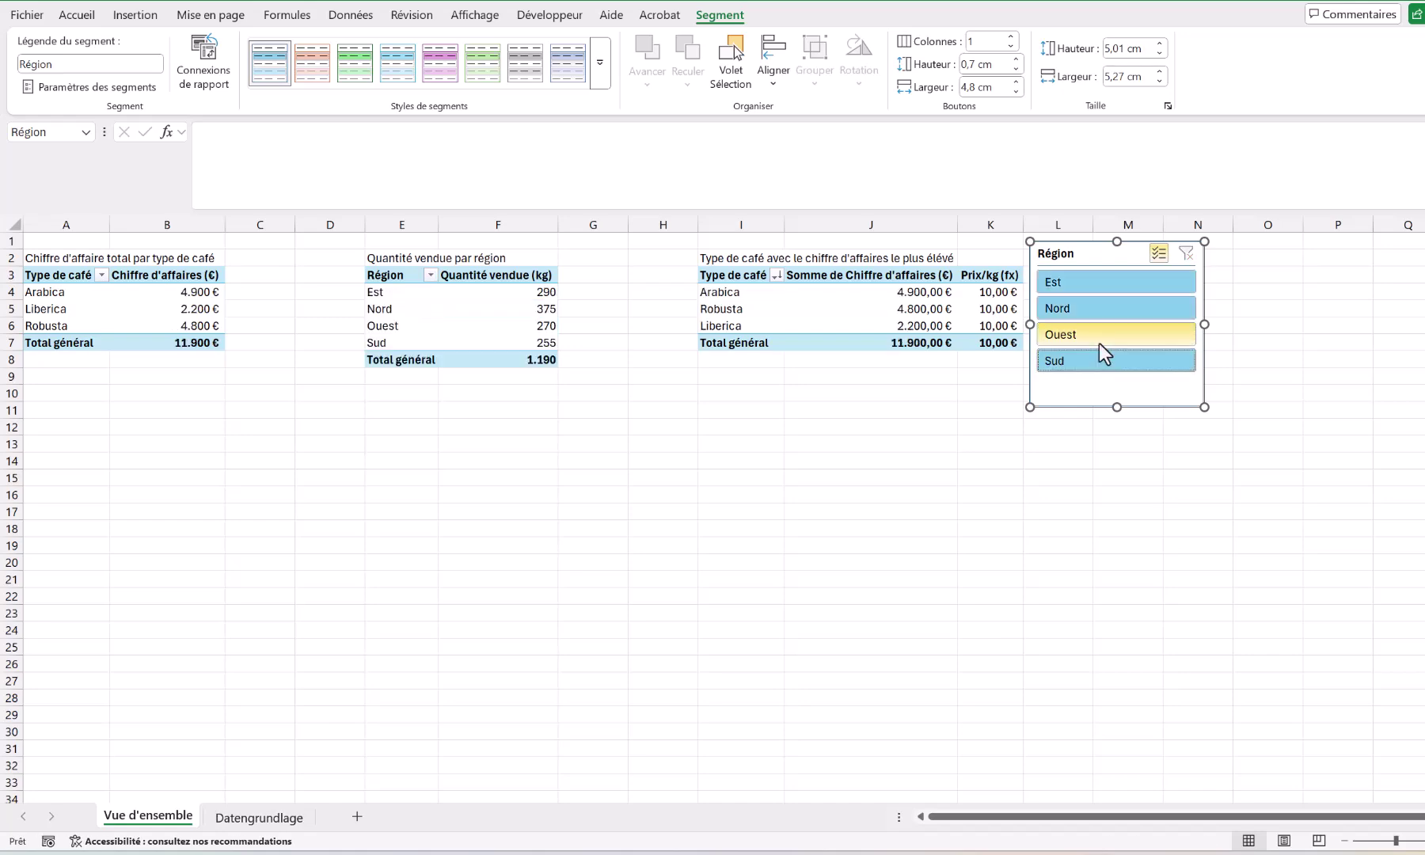
{"action": "left_click", "coordinate": [1101, 339]}
{"action": "left_click", "coordinate": [1165, 361]}
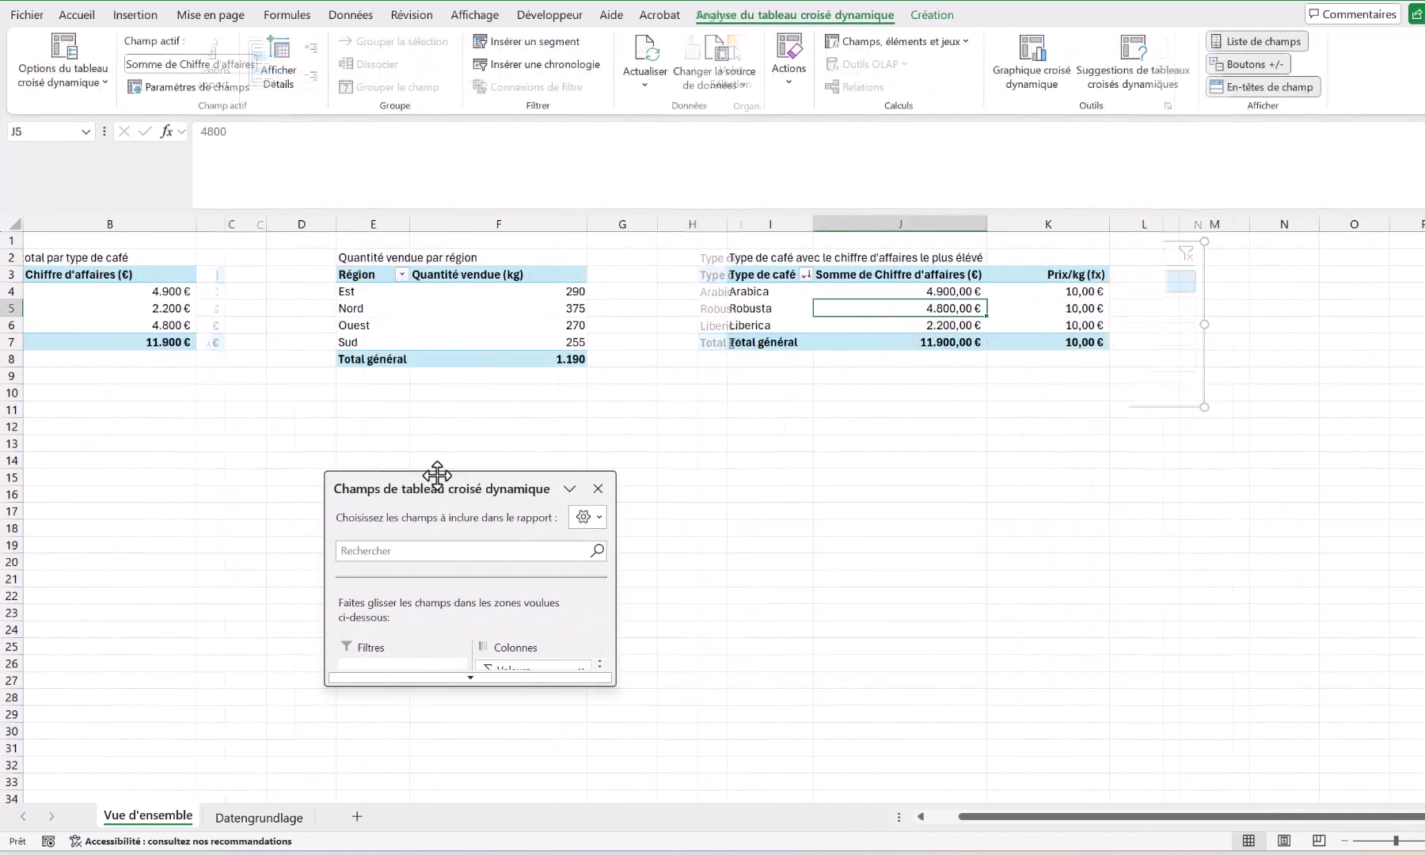
Step: Move the floating pivot table field list beneath the revenue pivot table and enlarge it to show all field areas
{"action": "left_click_drag", "start_coordinate": [437, 473], "coordinate": [195, 369]}
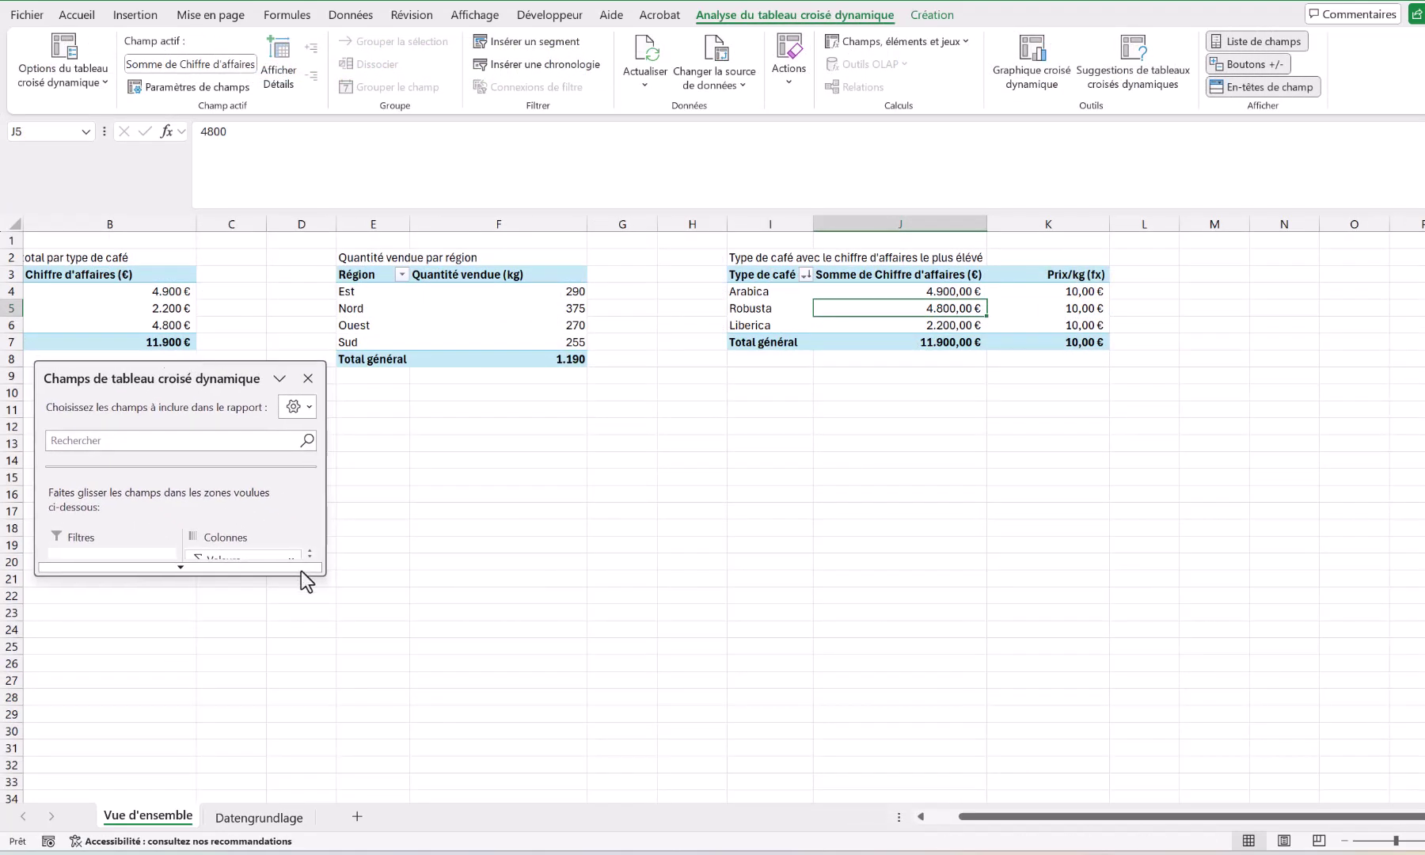
{"action": "left_click_drag", "start_coordinate": [303, 580], "coordinate": [340, 792]}
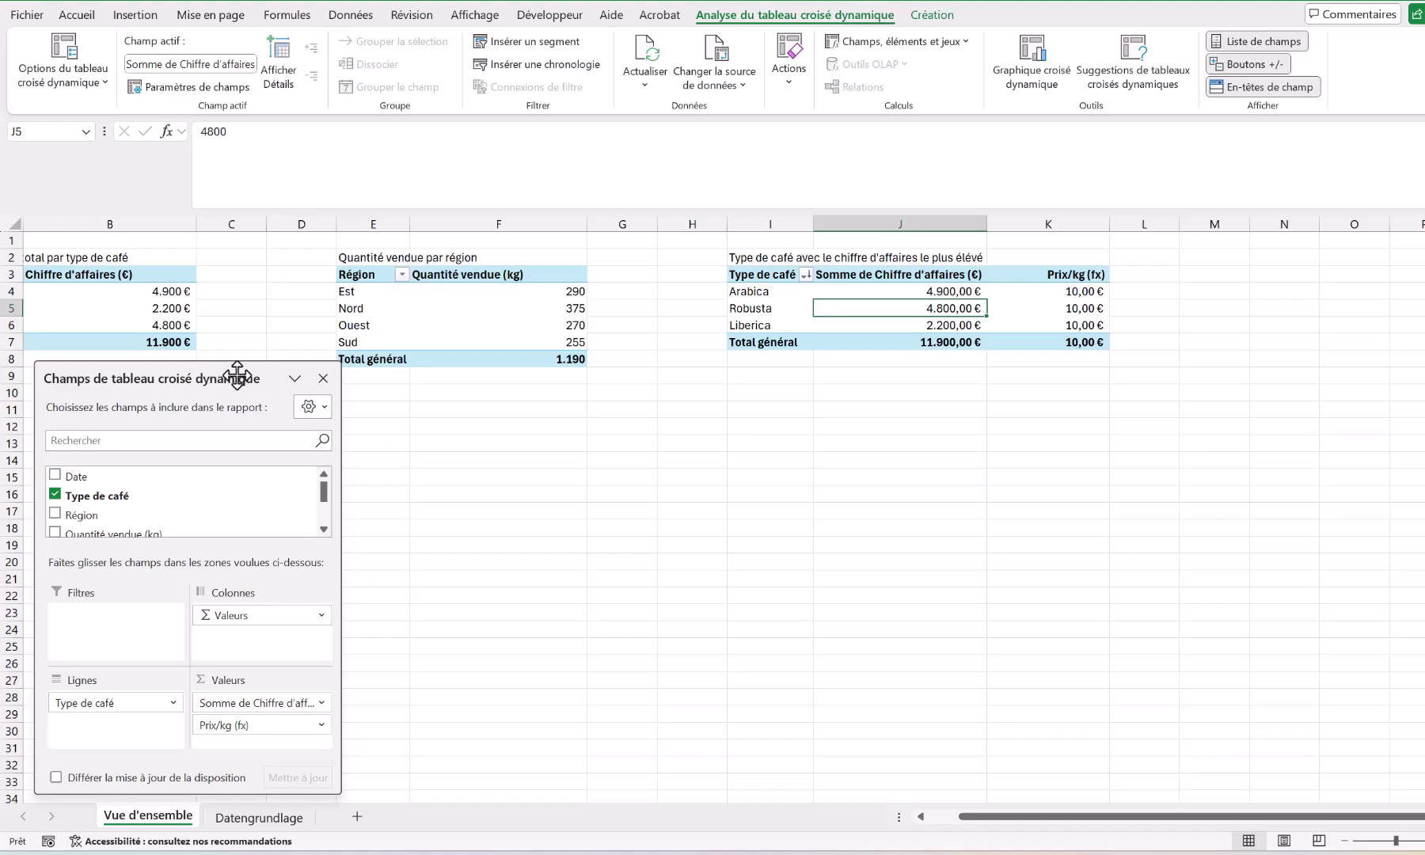
{"action": "left_click_drag", "start_coordinate": [237, 376], "coordinate": [183, 374]}
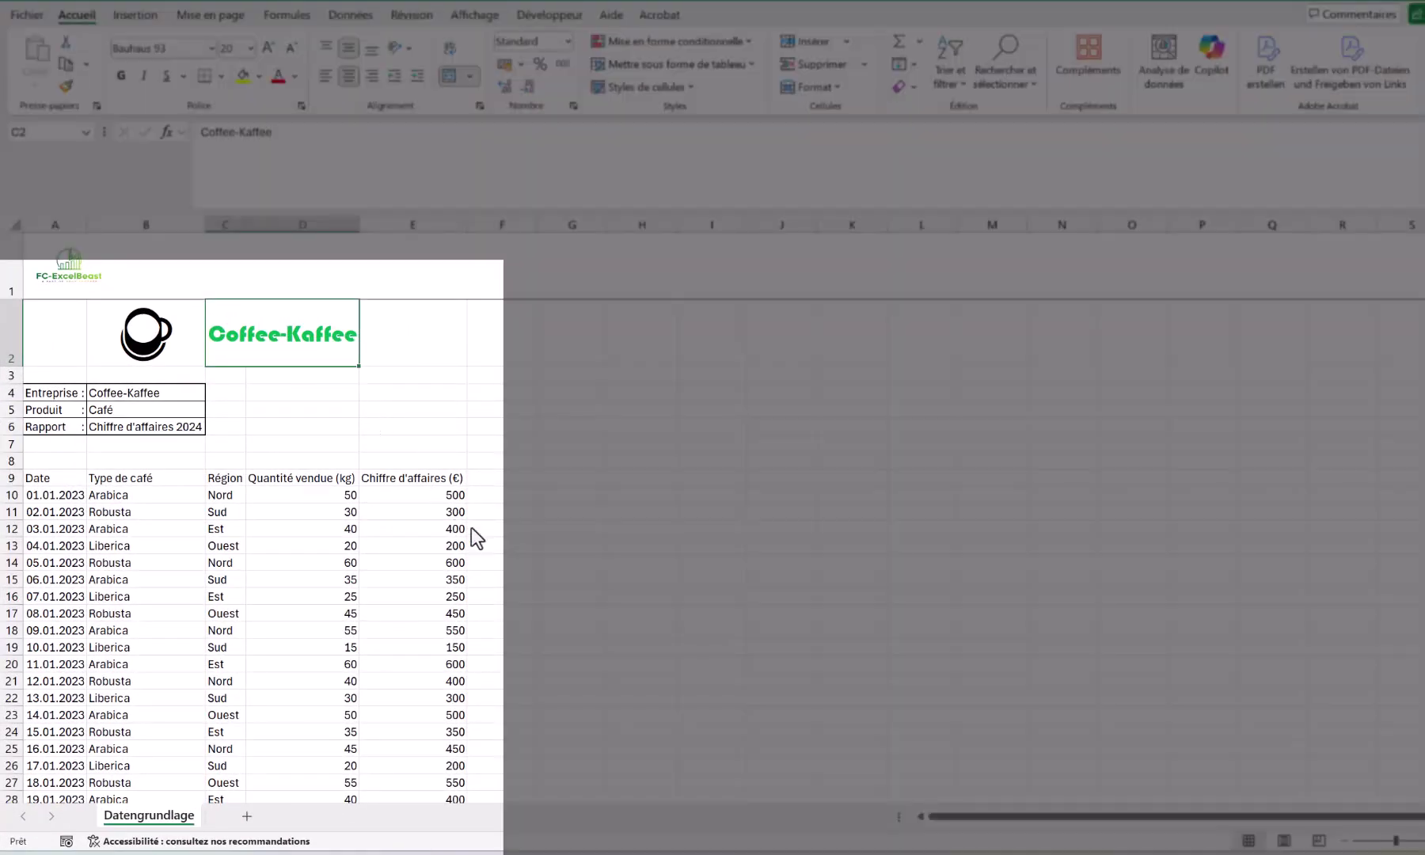
Step: Create a pivot table on a new worksheet from the whole coffee sales range A9:E39 of Datengrundlage
{"action": "scroll", "coordinate": [477, 538], "scroll_direction": "down", "scroll_amount": 3}
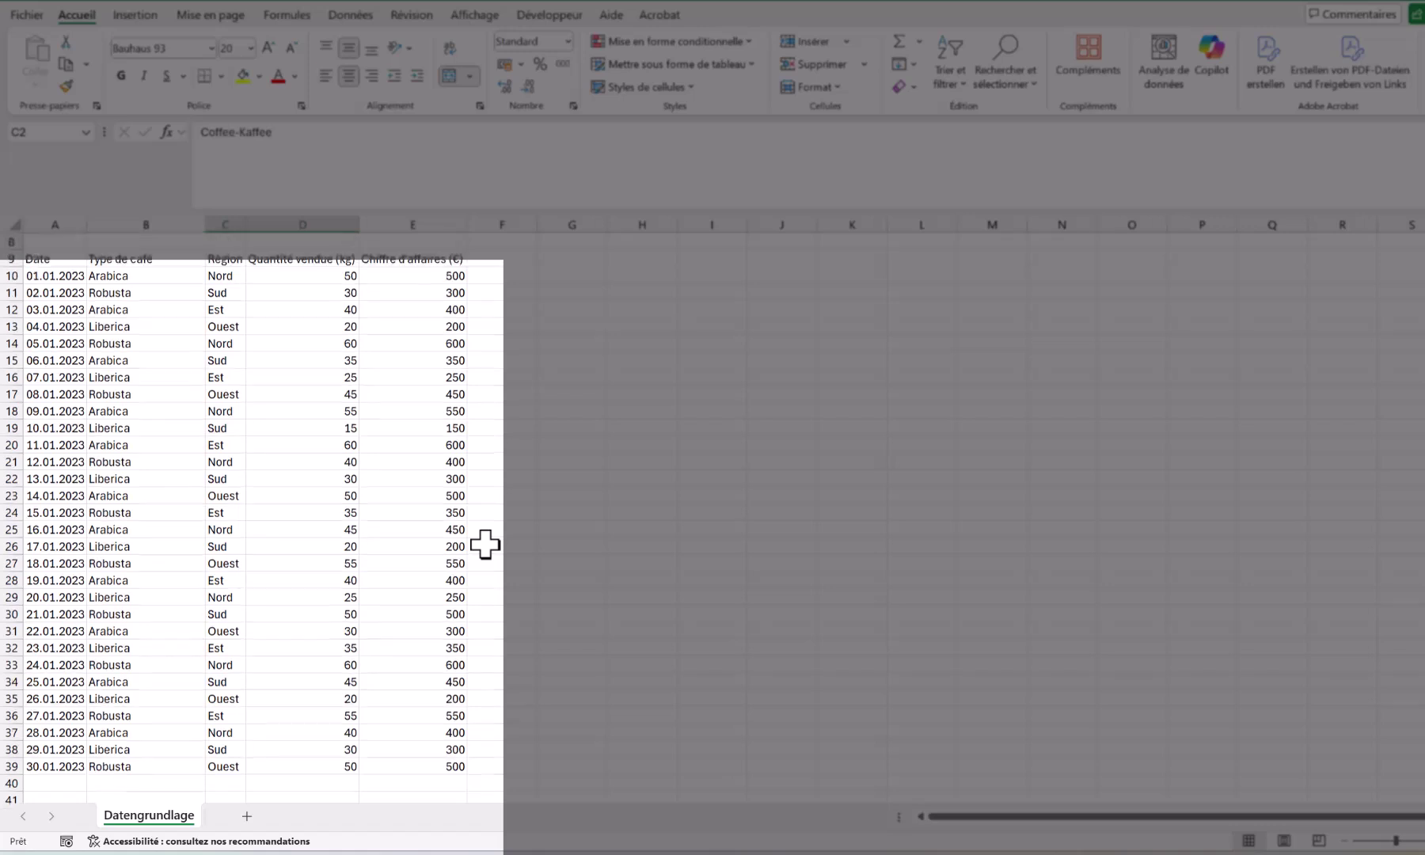
{"action": "scroll", "coordinate": [484, 544], "scroll_direction": "up", "scroll_amount": 1}
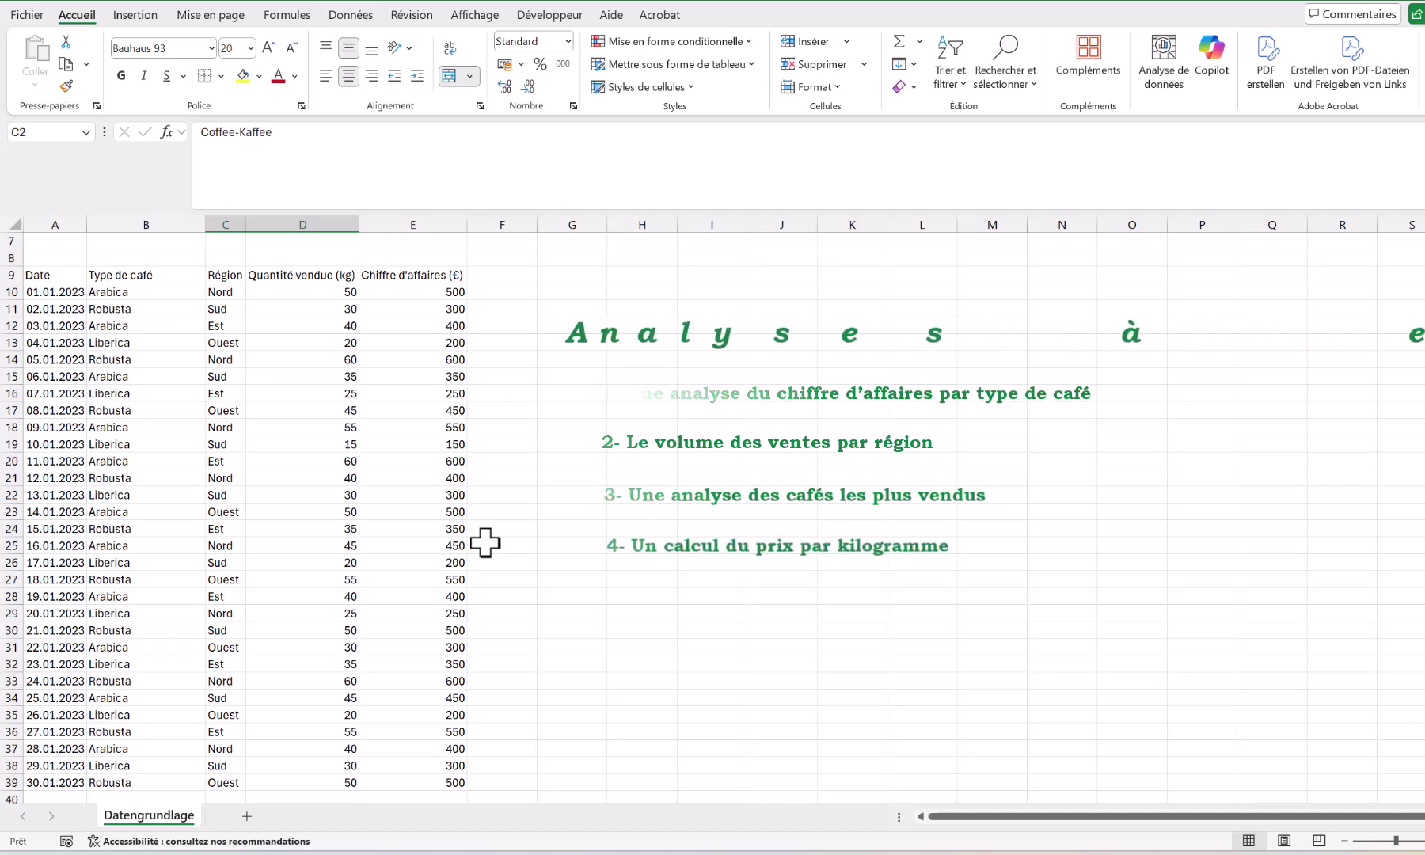
{"action": "scroll", "coordinate": [486, 543], "scroll_direction": "up", "scroll_amount": 2}
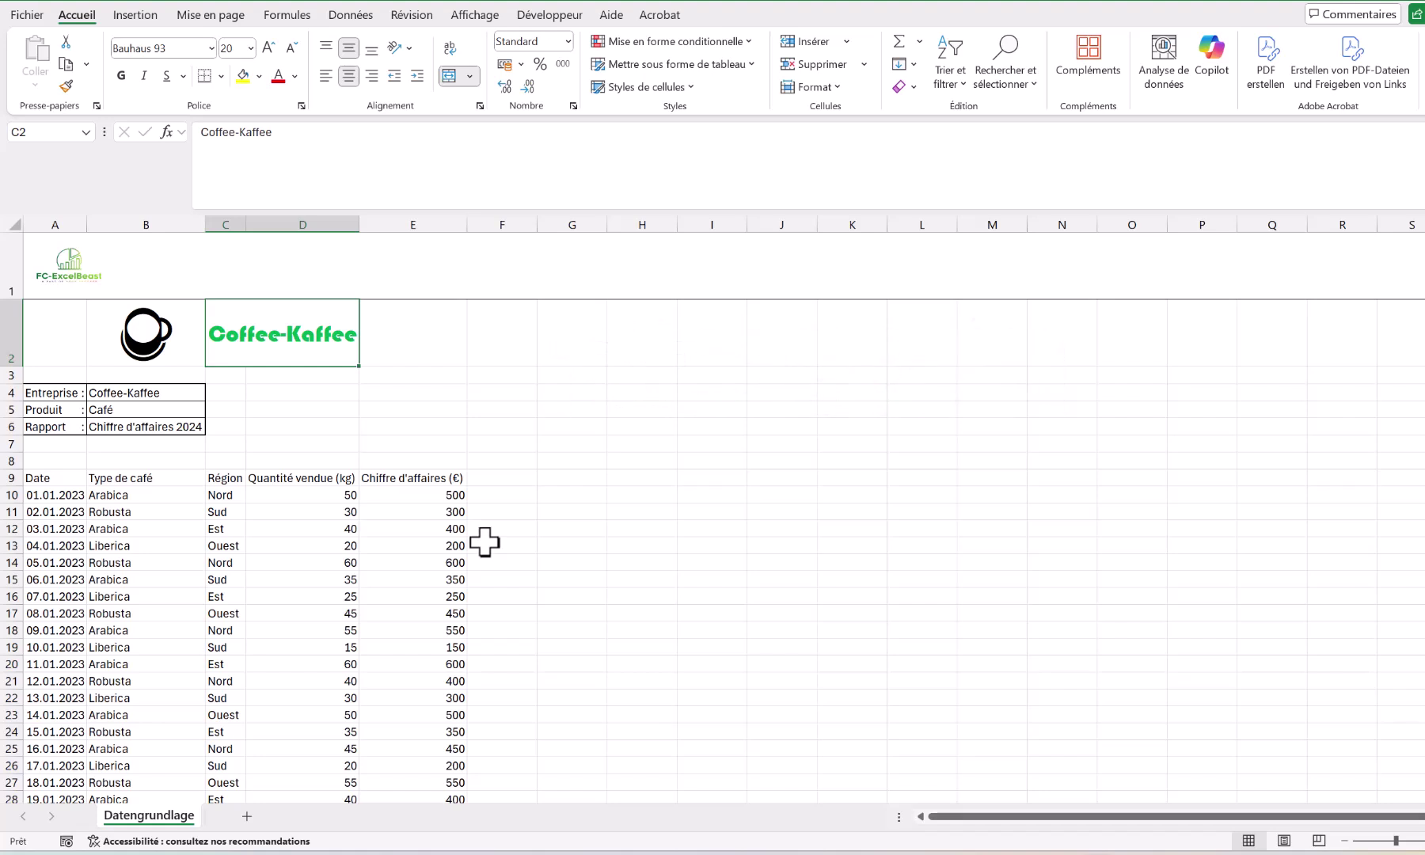
{"action": "left_click", "coordinate": [222, 564]}
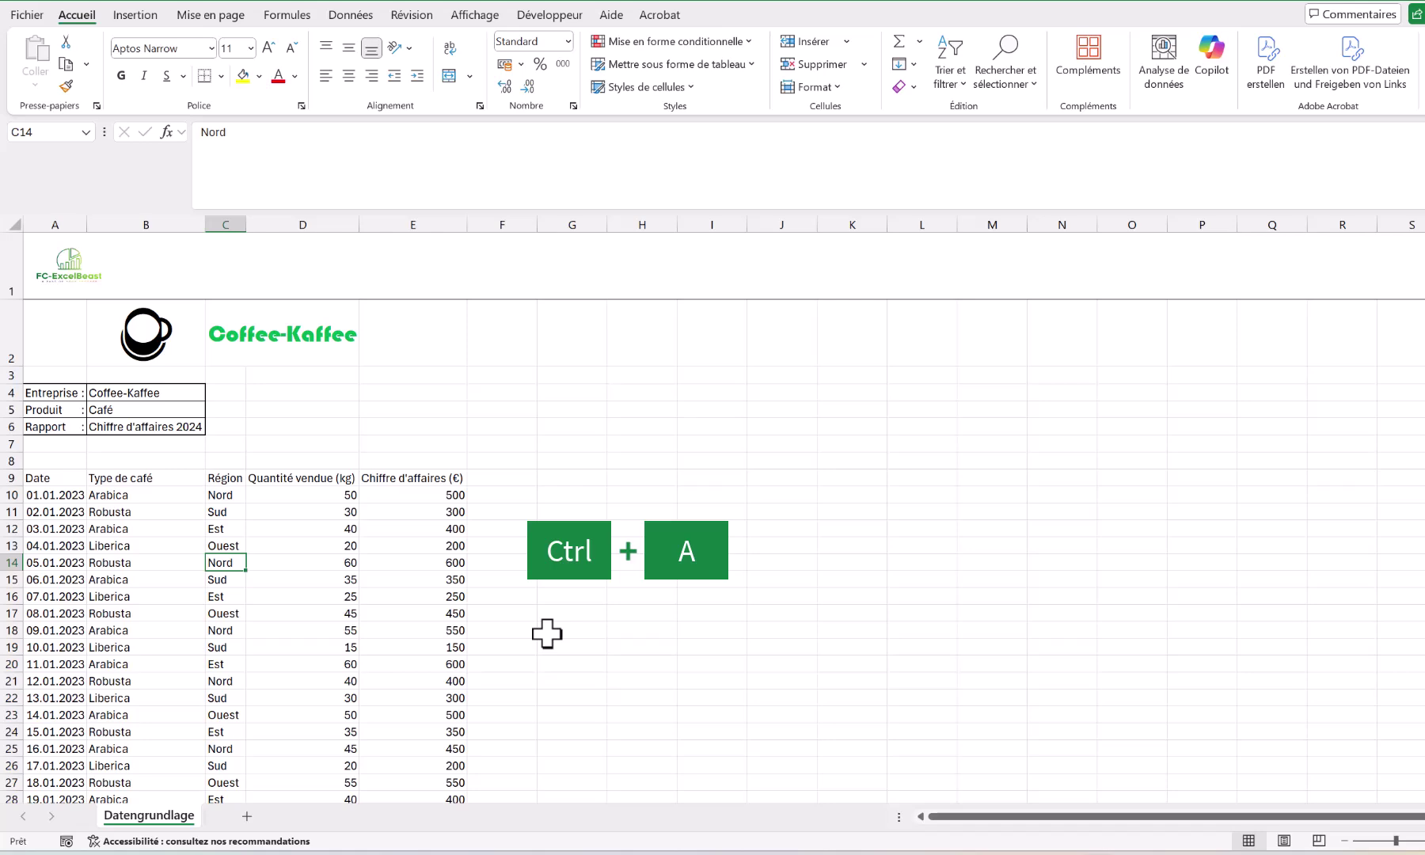
{"action": "key", "text": "ctrl+a"}
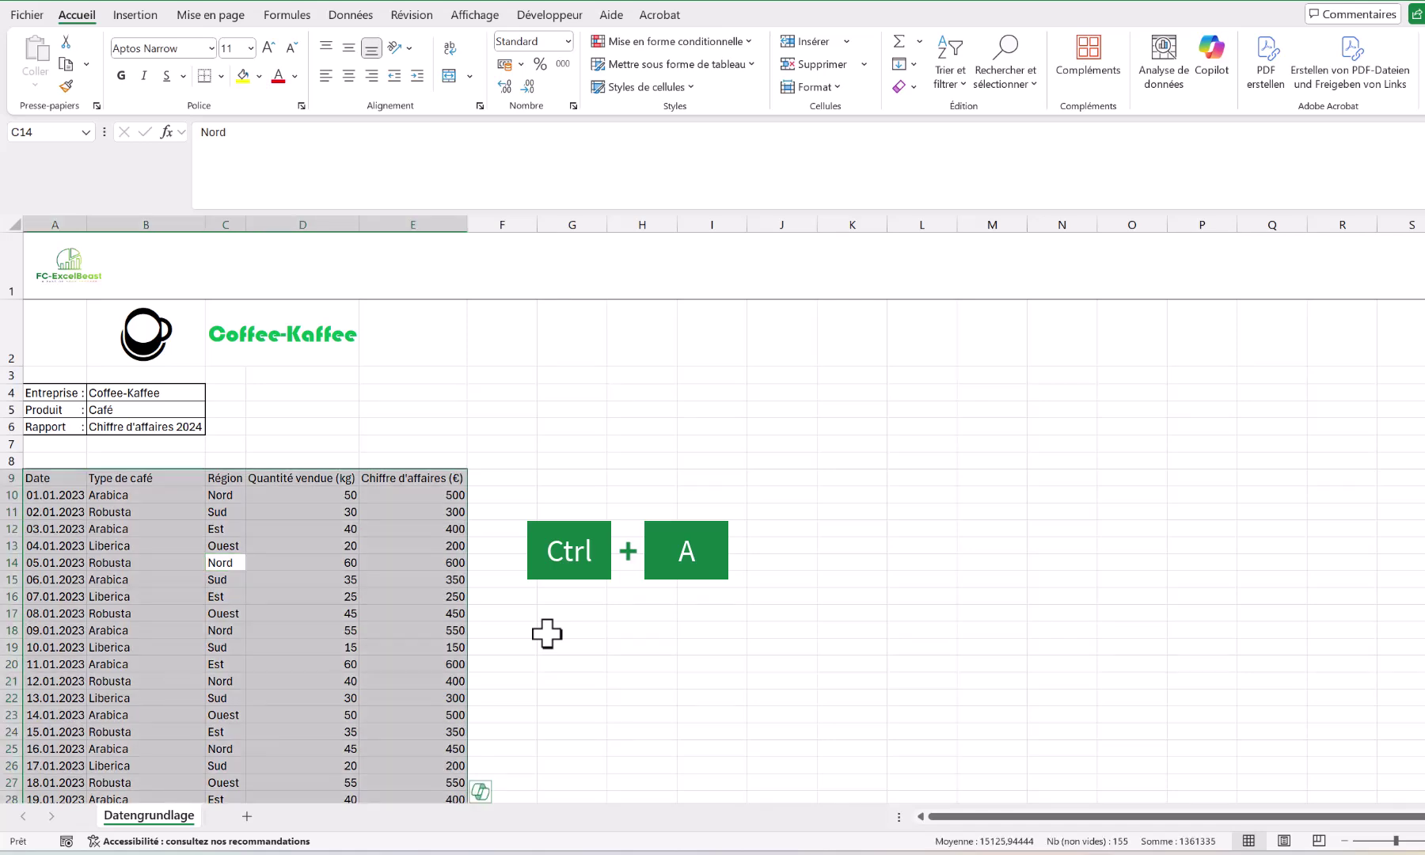
{"action": "scroll", "coordinate": [546, 633], "scroll_direction": "down", "scroll_amount": 3}
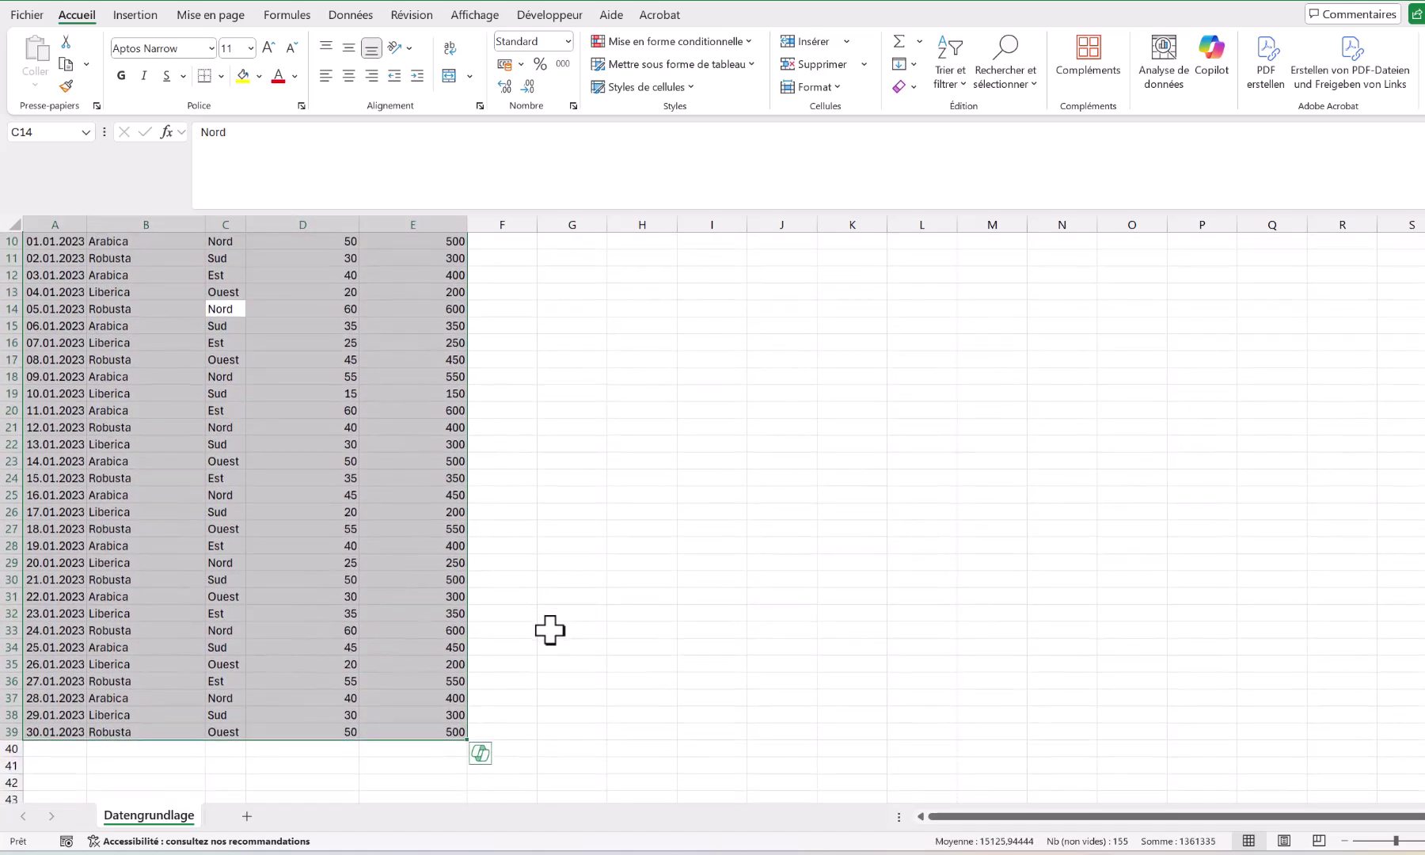
{"action": "scroll", "coordinate": [551, 629], "scroll_direction": "up", "scroll_amount": 2}
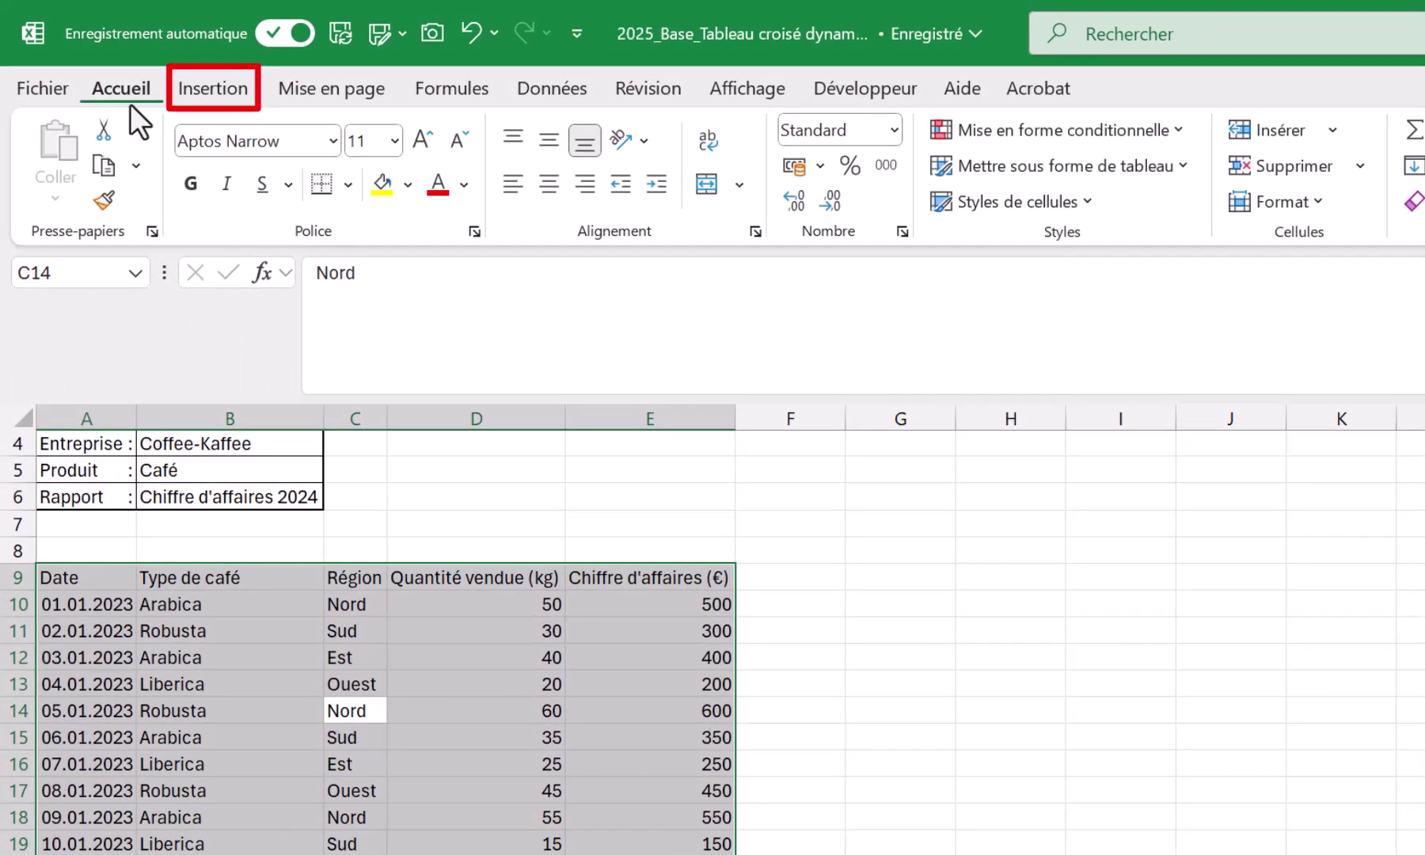
{"action": "left_click", "coordinate": [228, 97]}
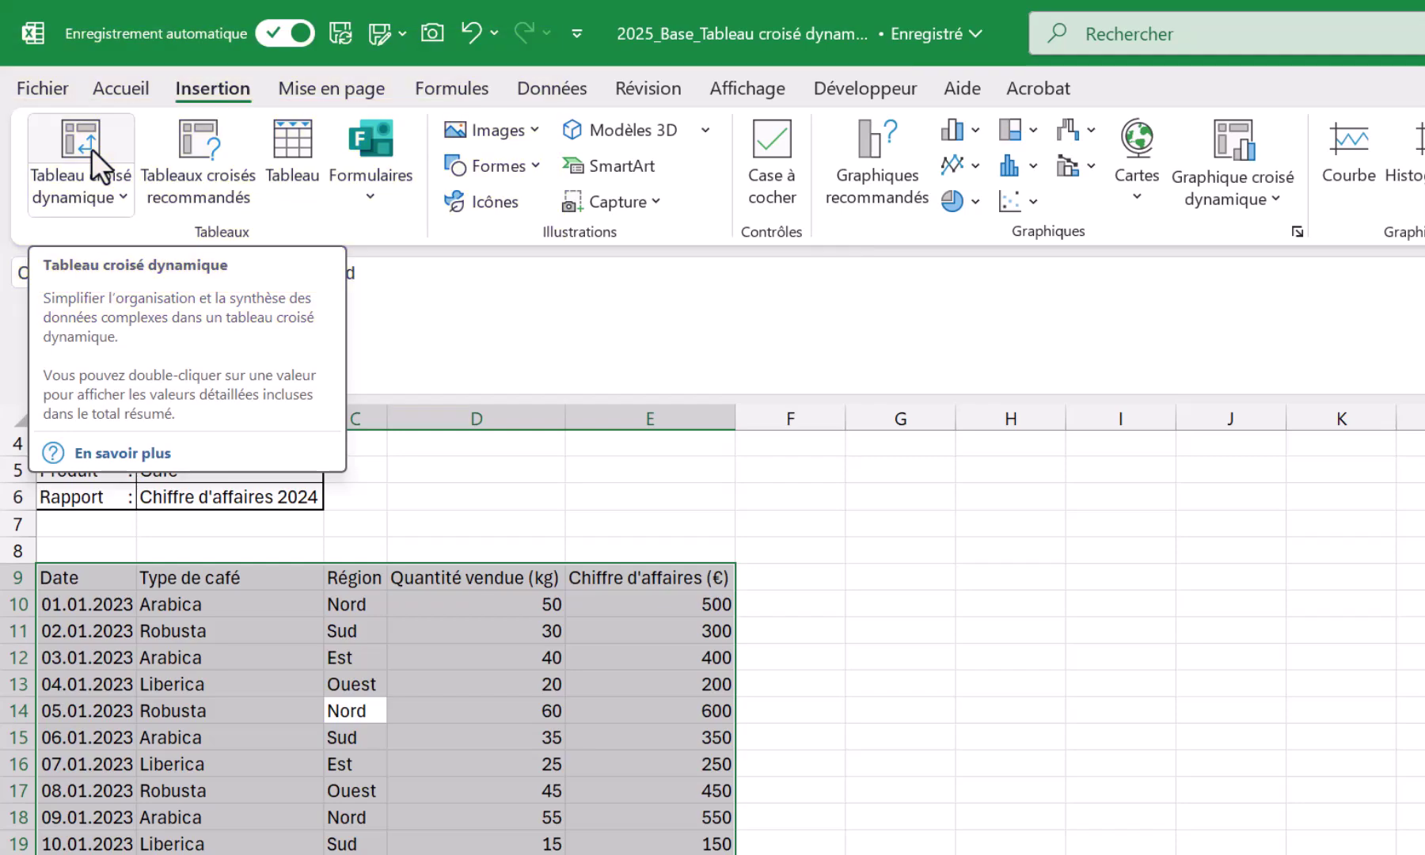
{"action": "left_click", "coordinate": [91, 148]}
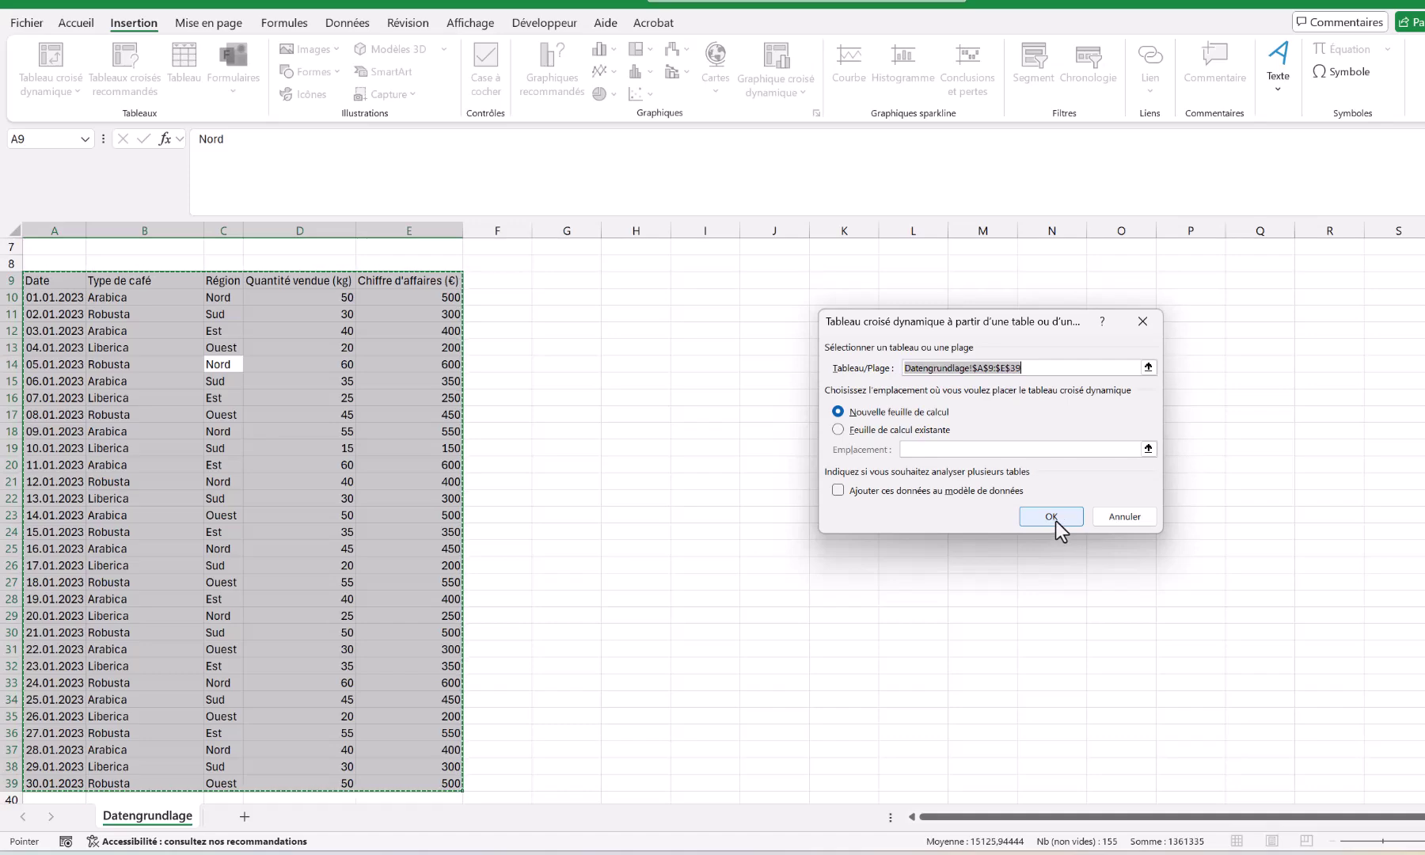
{"action": "left_click", "coordinate": [1055, 521]}
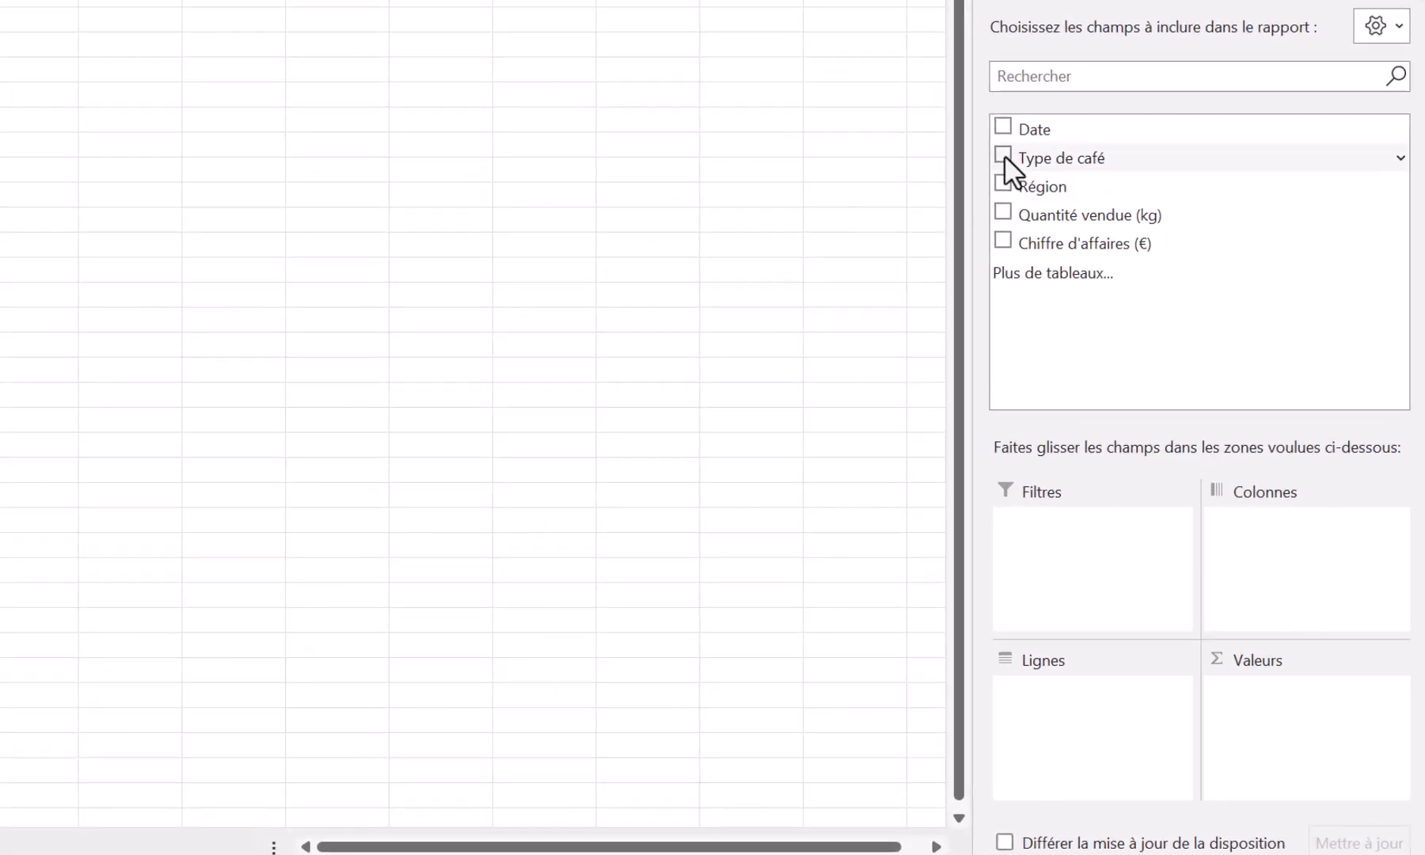
Step: Add Type de café to the pivot table's rows and Chiffre d'affaires (€) to its values
{"action": "left_click", "coordinate": [1004, 155]}
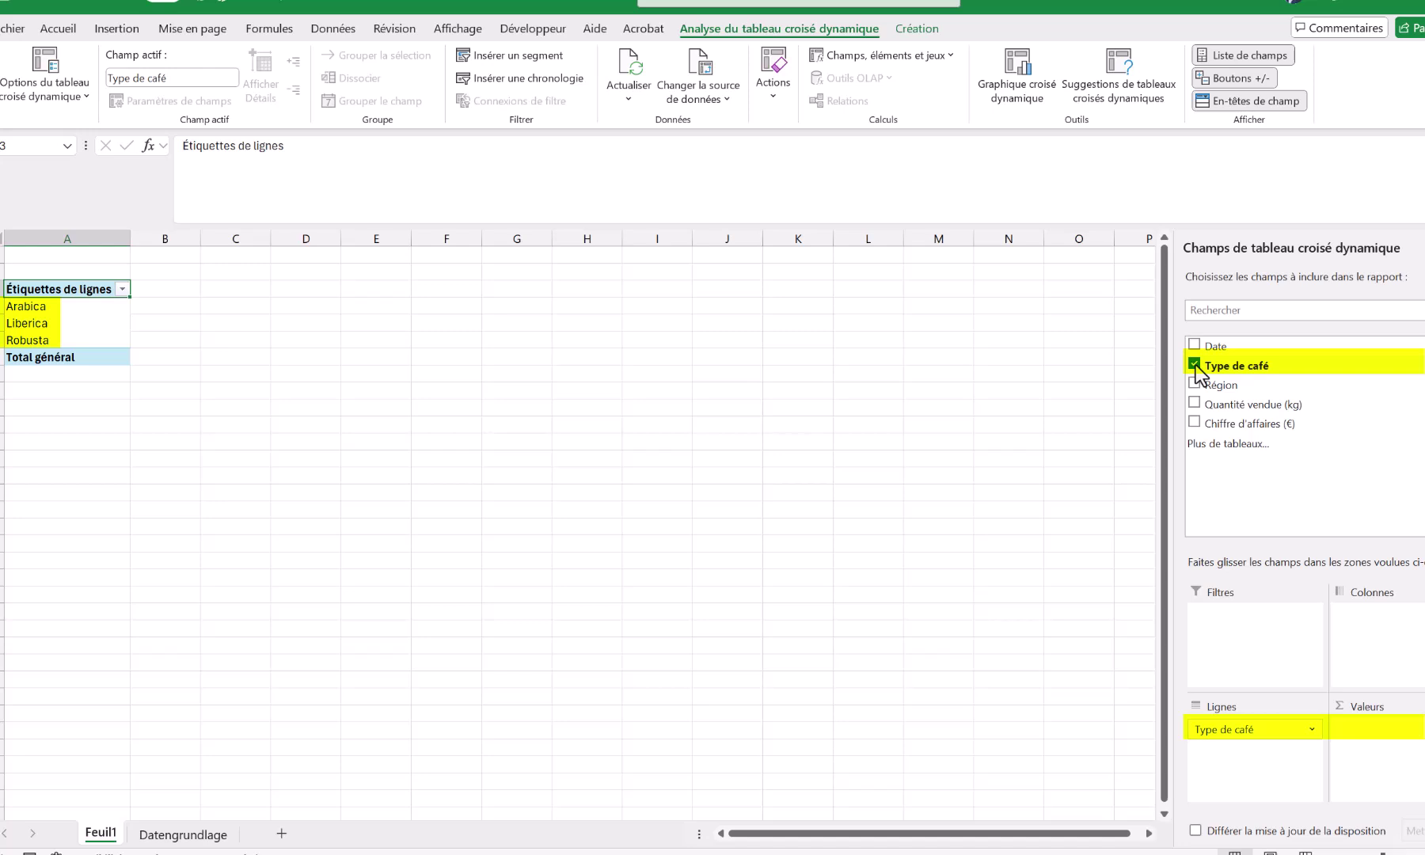
{"action": "left_click", "coordinate": [1195, 365]}
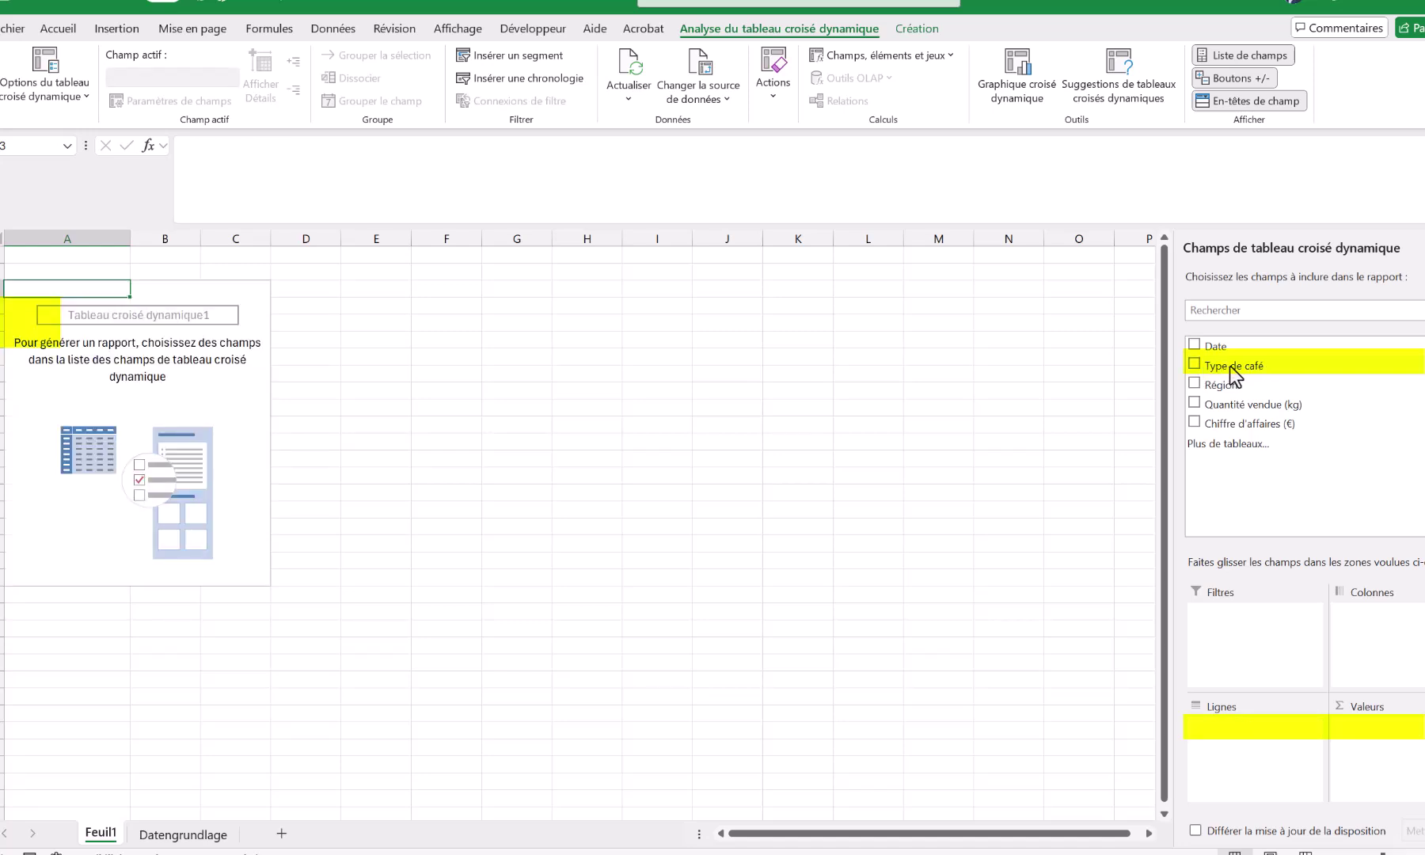
{"action": "left_click_drag", "start_coordinate": [1232, 369], "coordinate": [1250, 730]}
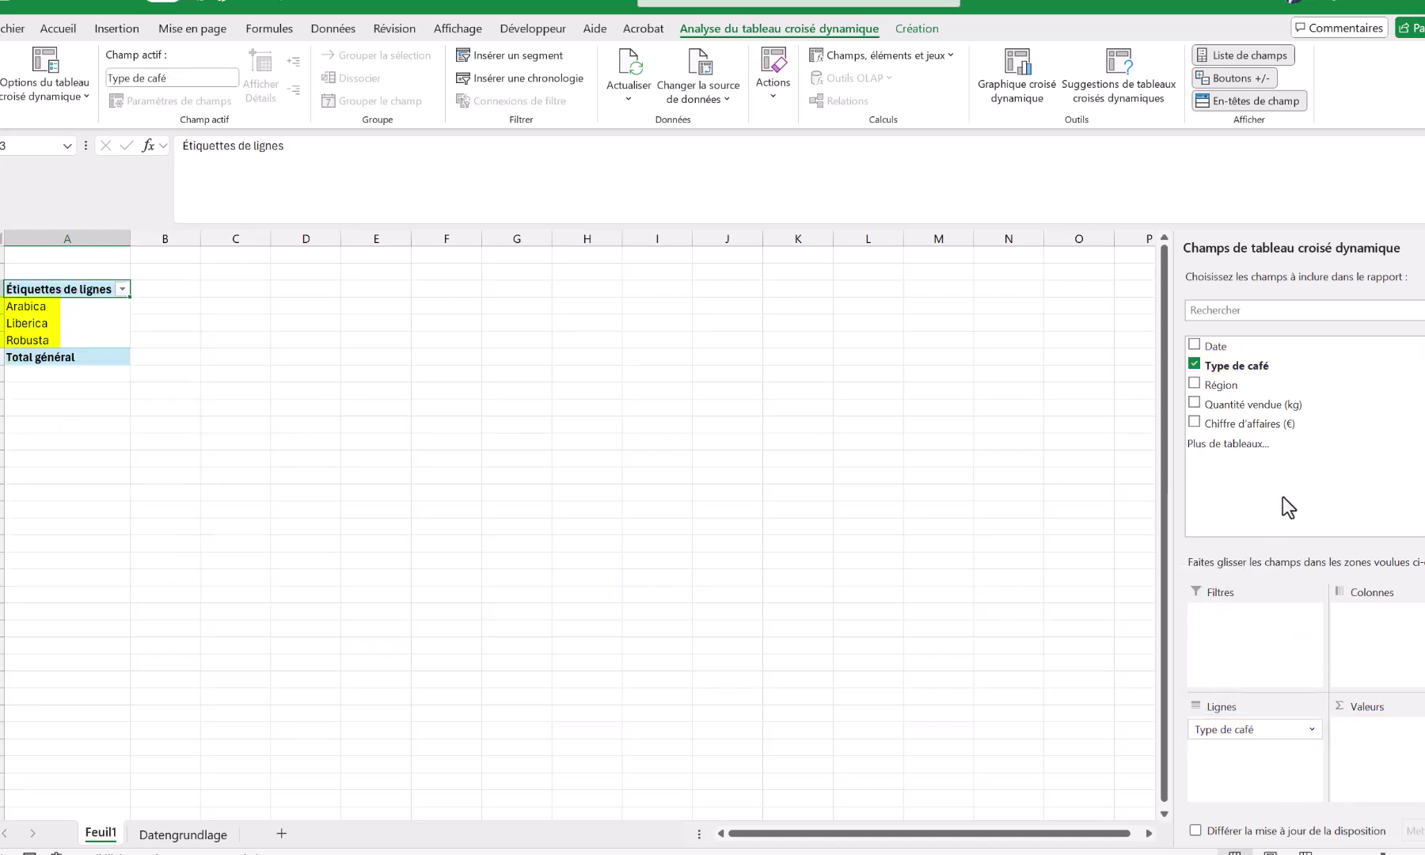
{"action": "left_click", "coordinate": [1195, 422]}
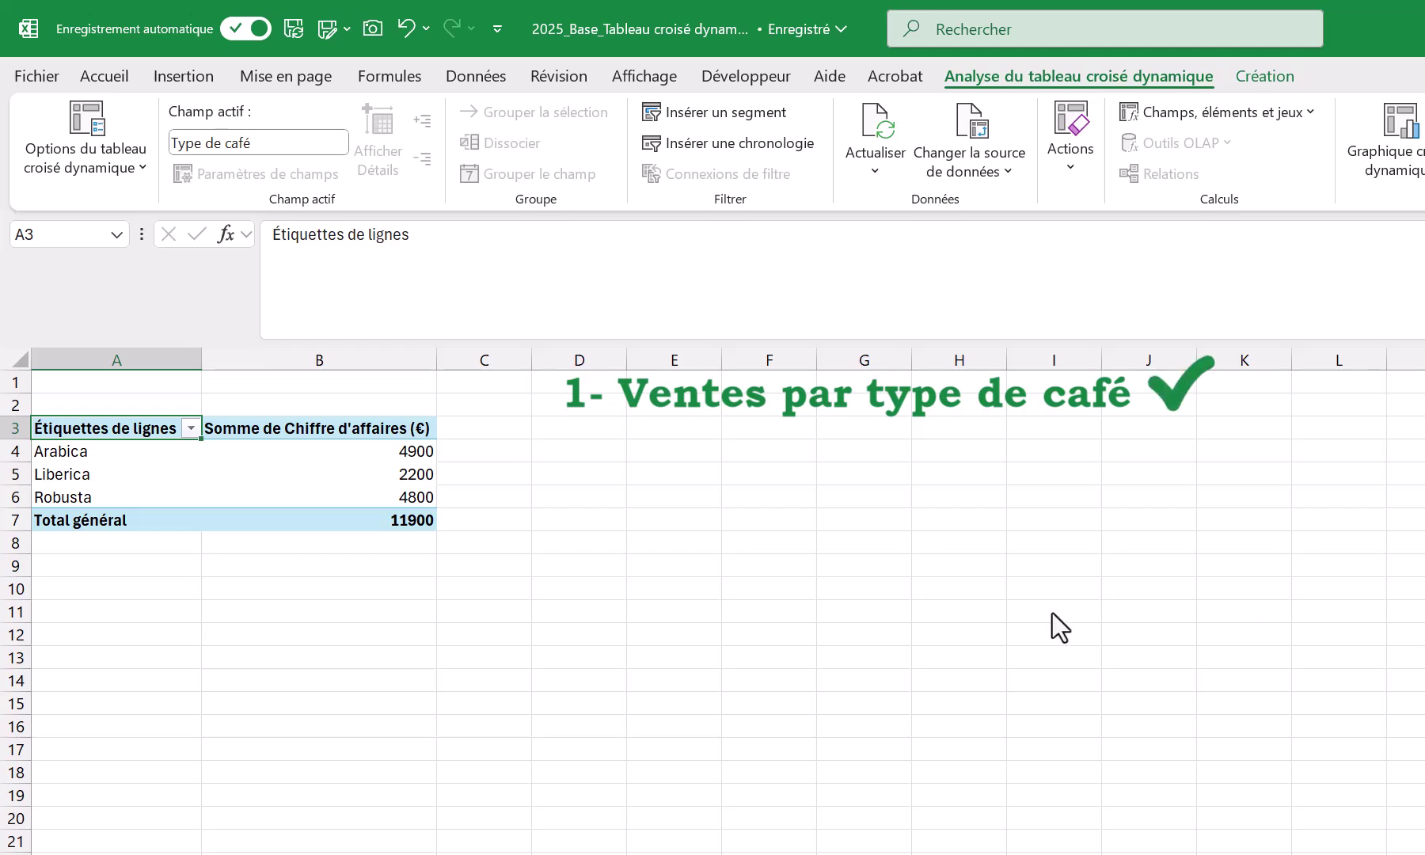
Step: Rename the pivot table's row header in A3 as "Type de café"
{"action": "left_click_drag", "start_coordinate": [444, 252], "coordinate": [198, 243]}
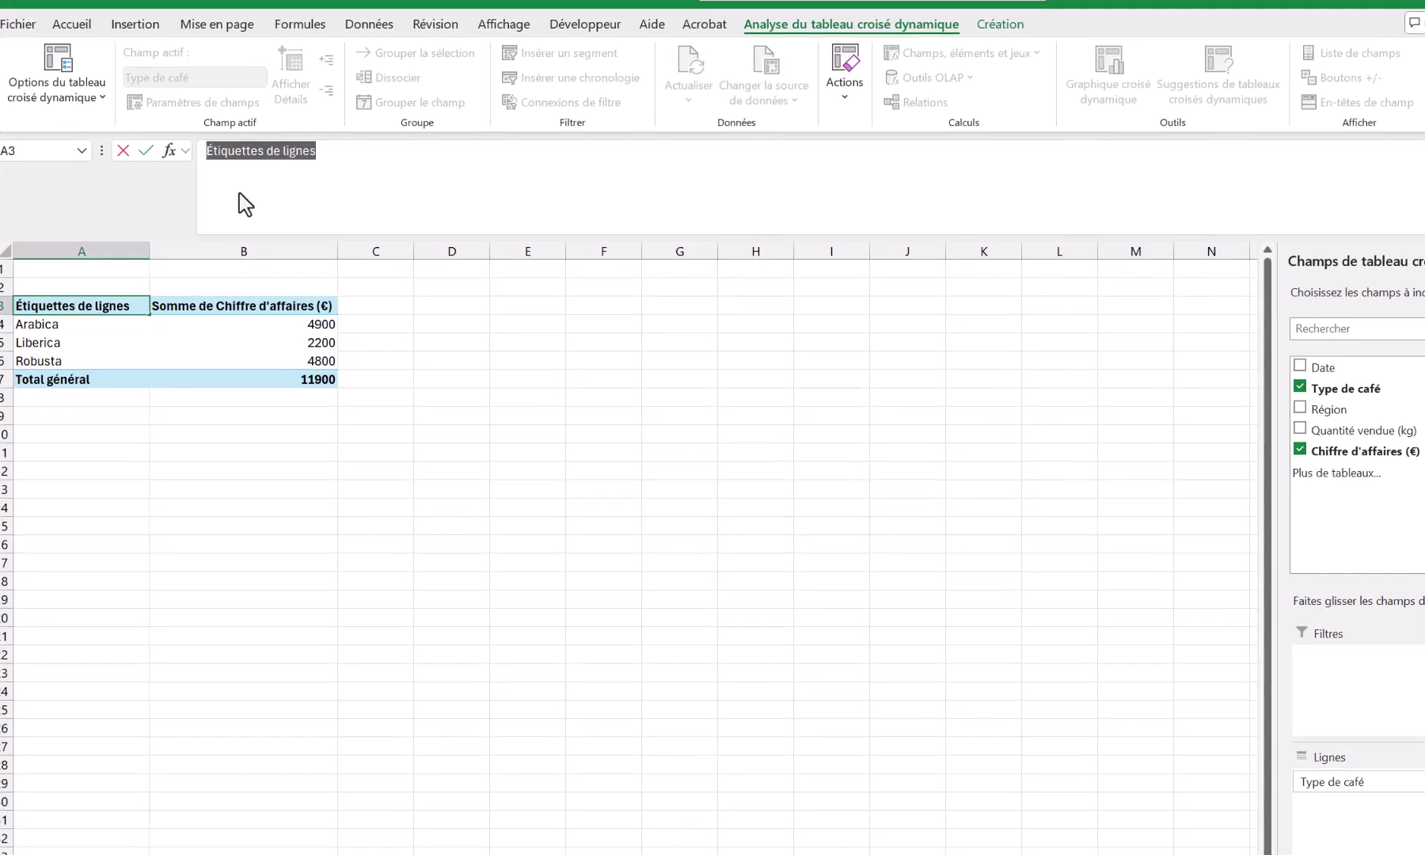
{"action": "type", "text": "Type de café"}
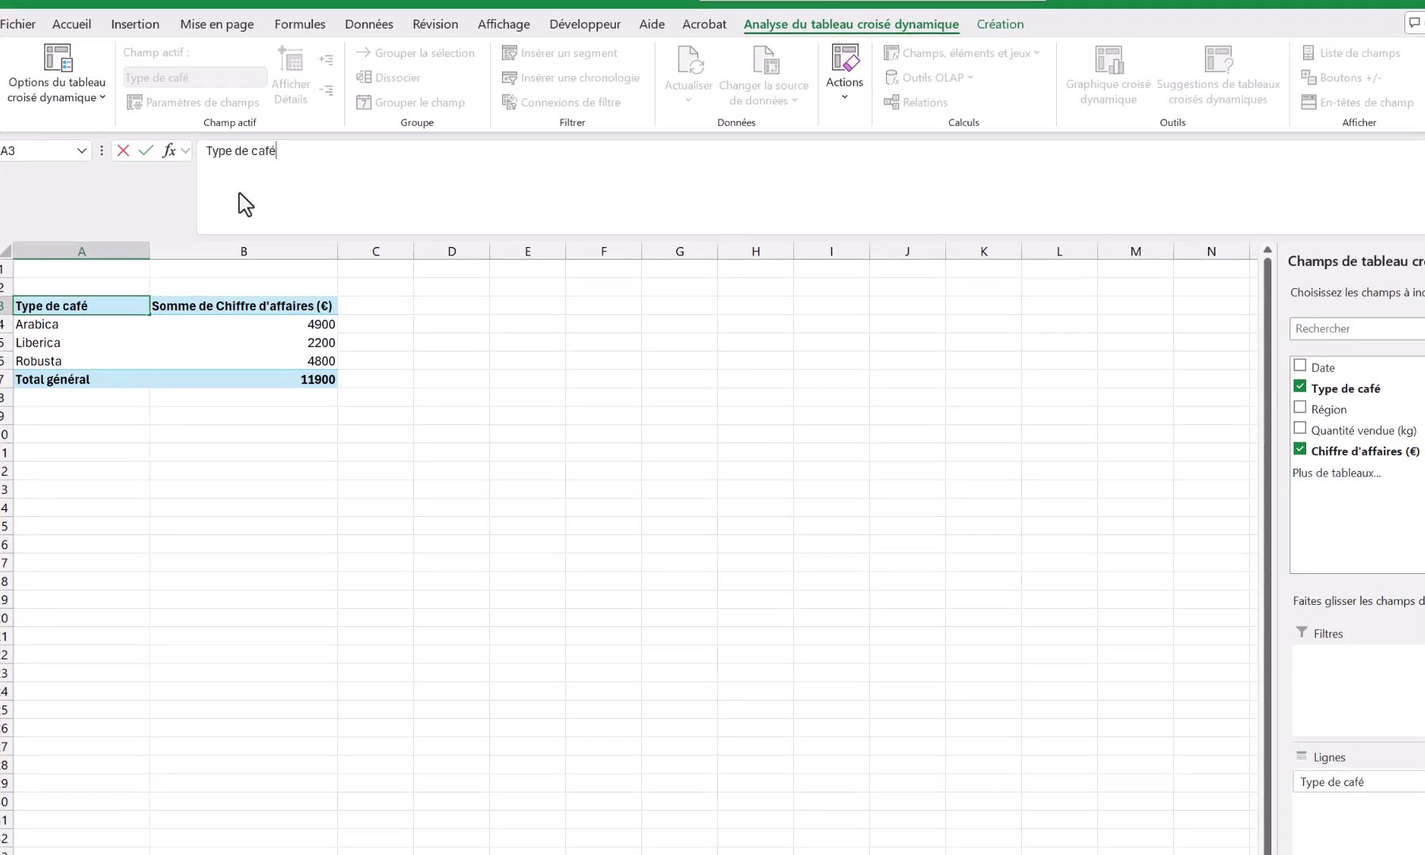
{"action": "key", "text": "Return"}
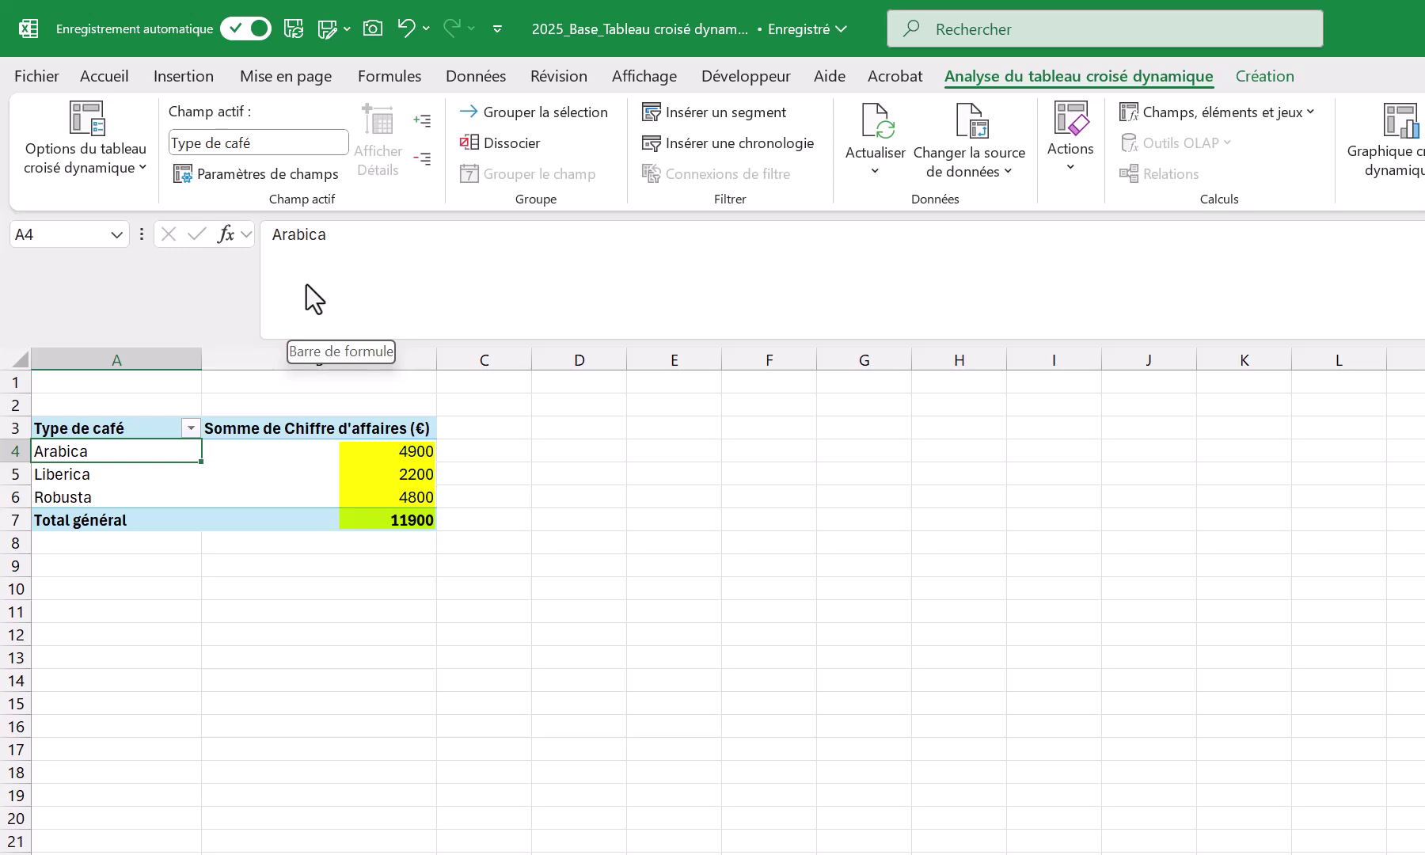
Step: Format the revenue values in B4:B7 as accounting amounts in euros without decimals
{"action": "left_click_drag", "start_coordinate": [343, 449], "coordinate": [329, 517]}
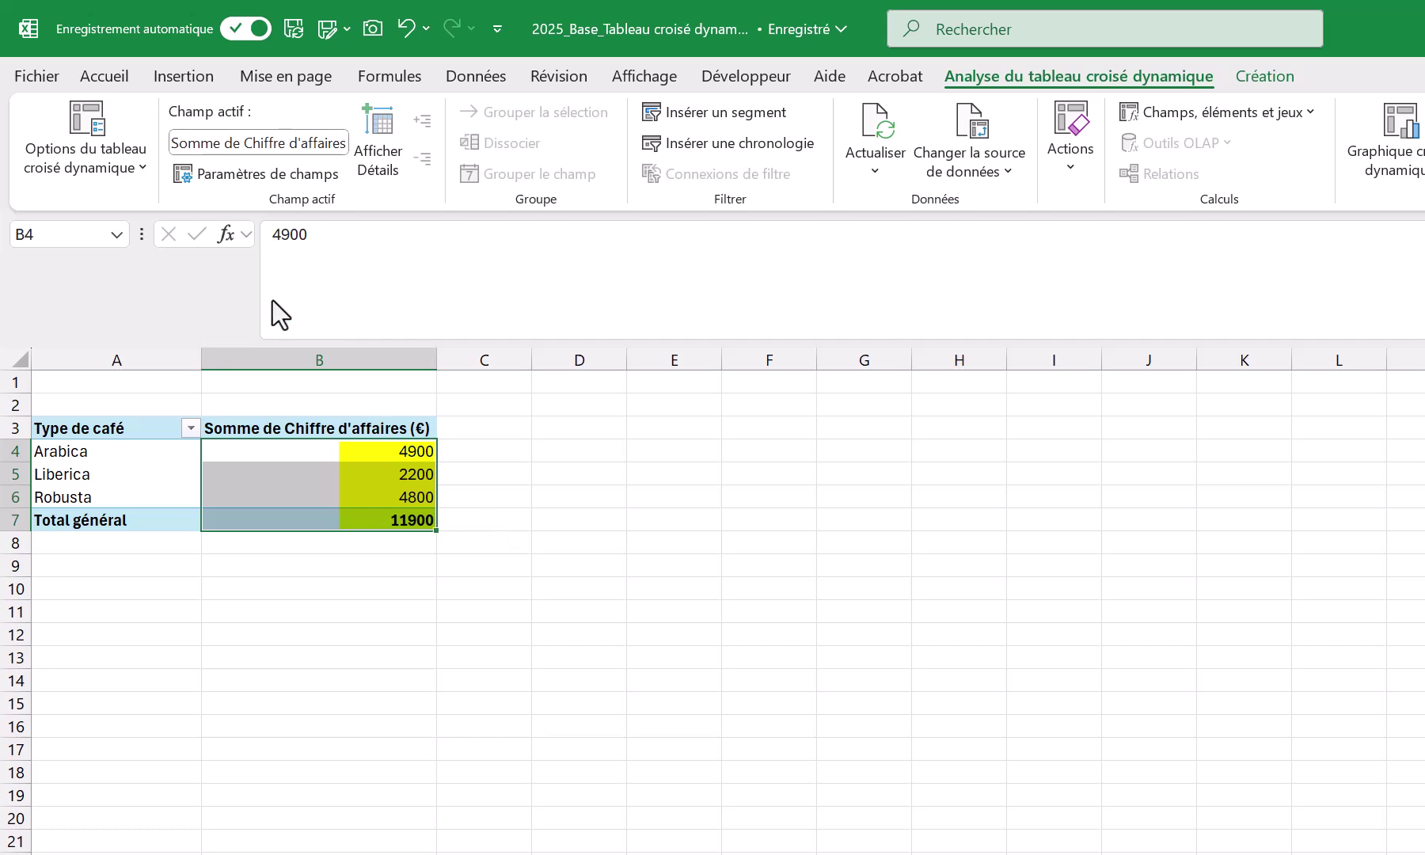
{"action": "left_click", "coordinate": [107, 81]}
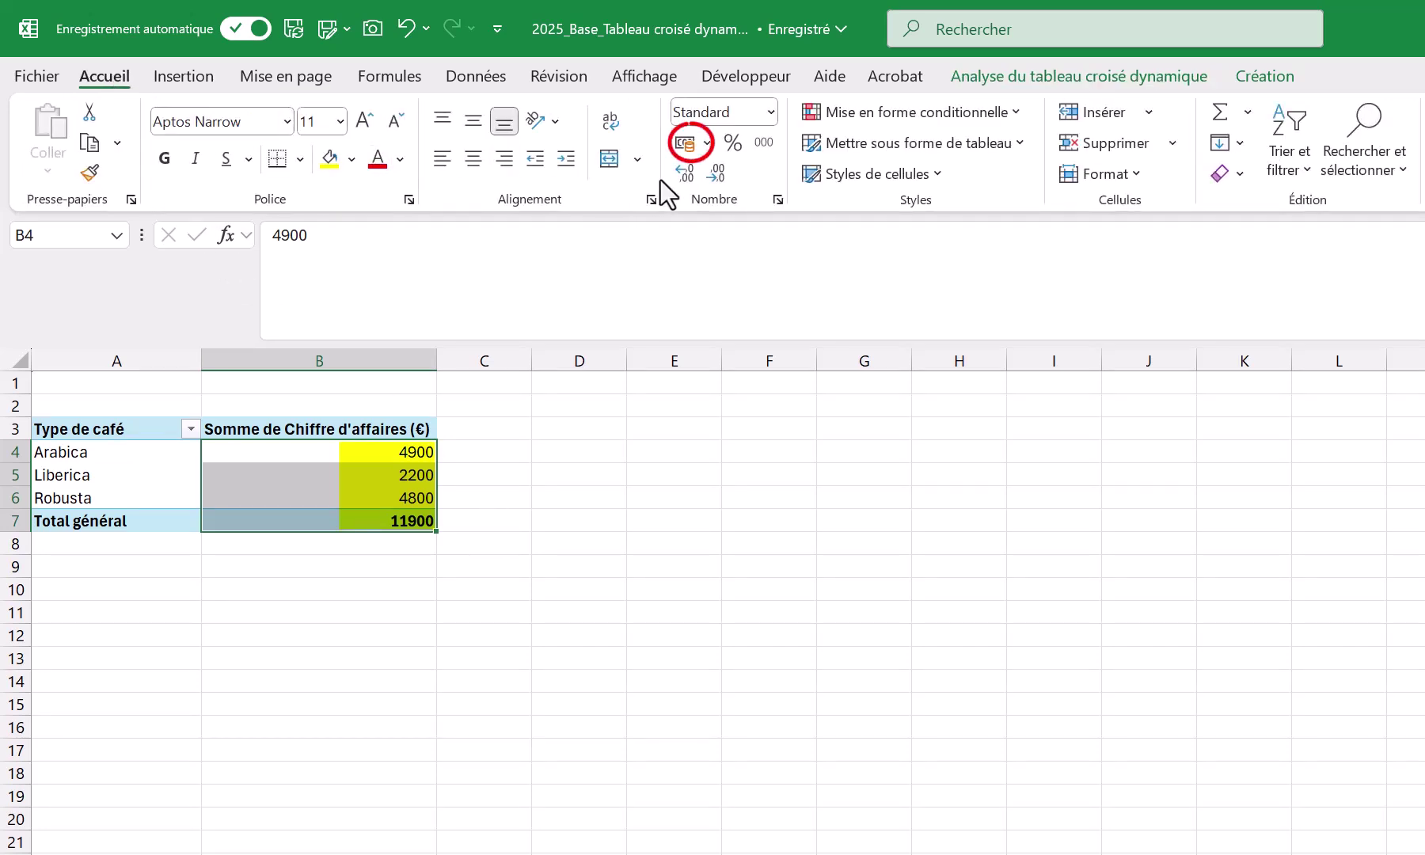
{"action": "left_click", "coordinate": [685, 146]}
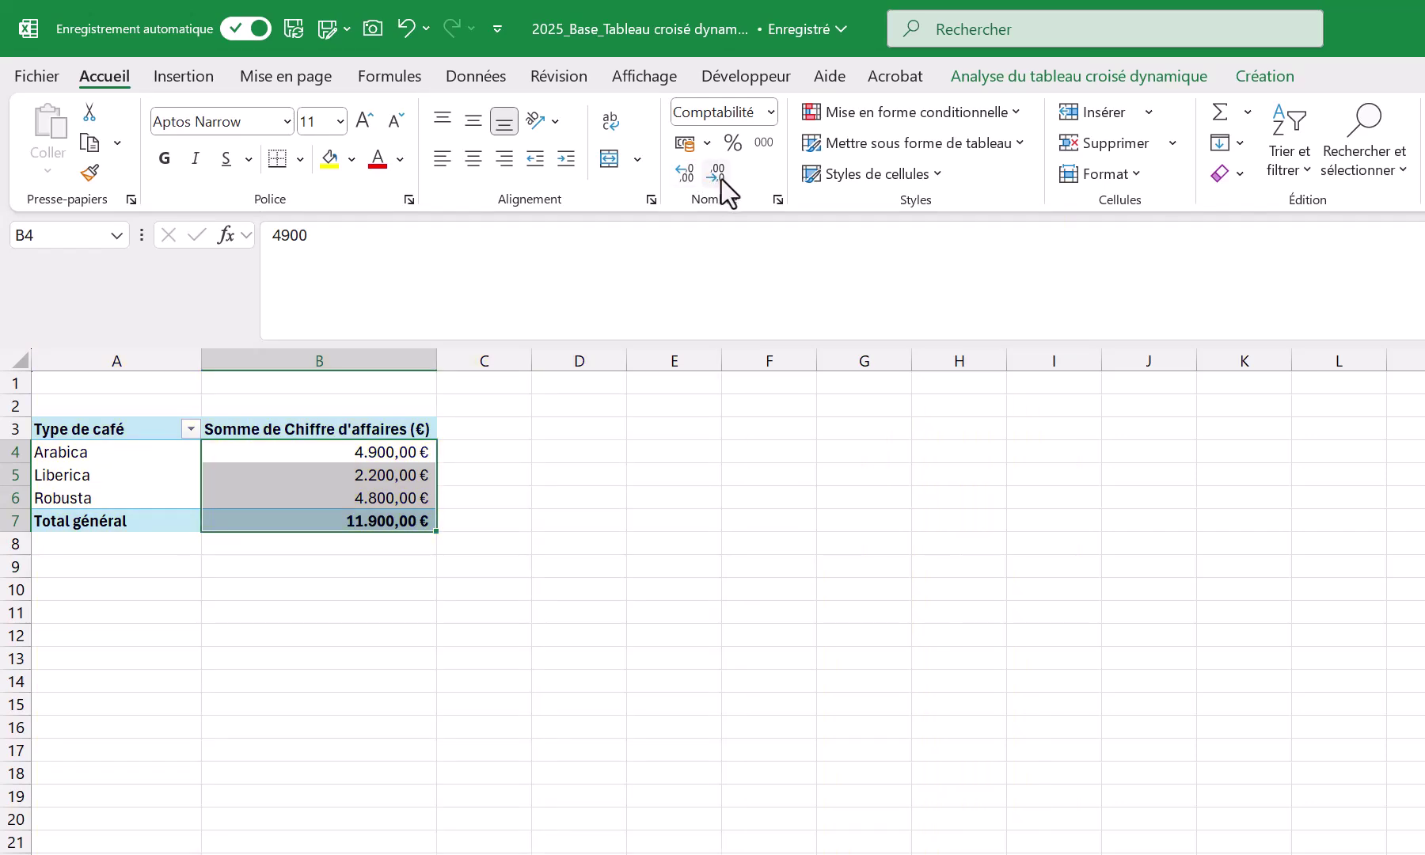
{"action": "left_click", "coordinate": [721, 181]}
{"action": "left_click", "coordinate": [721, 180]}
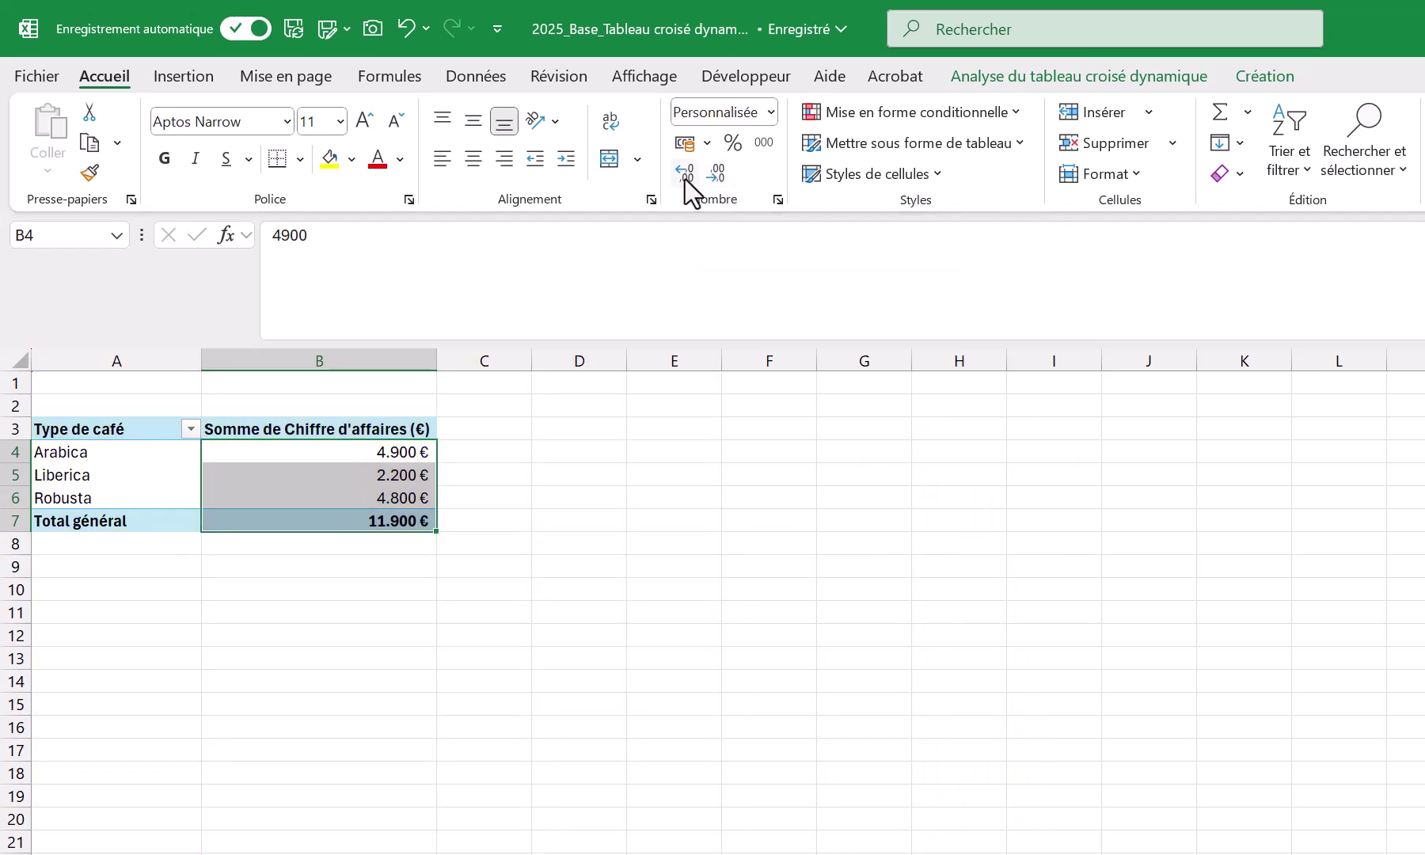
Step: Add two decimal places to the revenue values in B4:B7 and remove them again
{"action": "left_click", "coordinate": [686, 180]}
{"action": "left_click", "coordinate": [686, 181]}
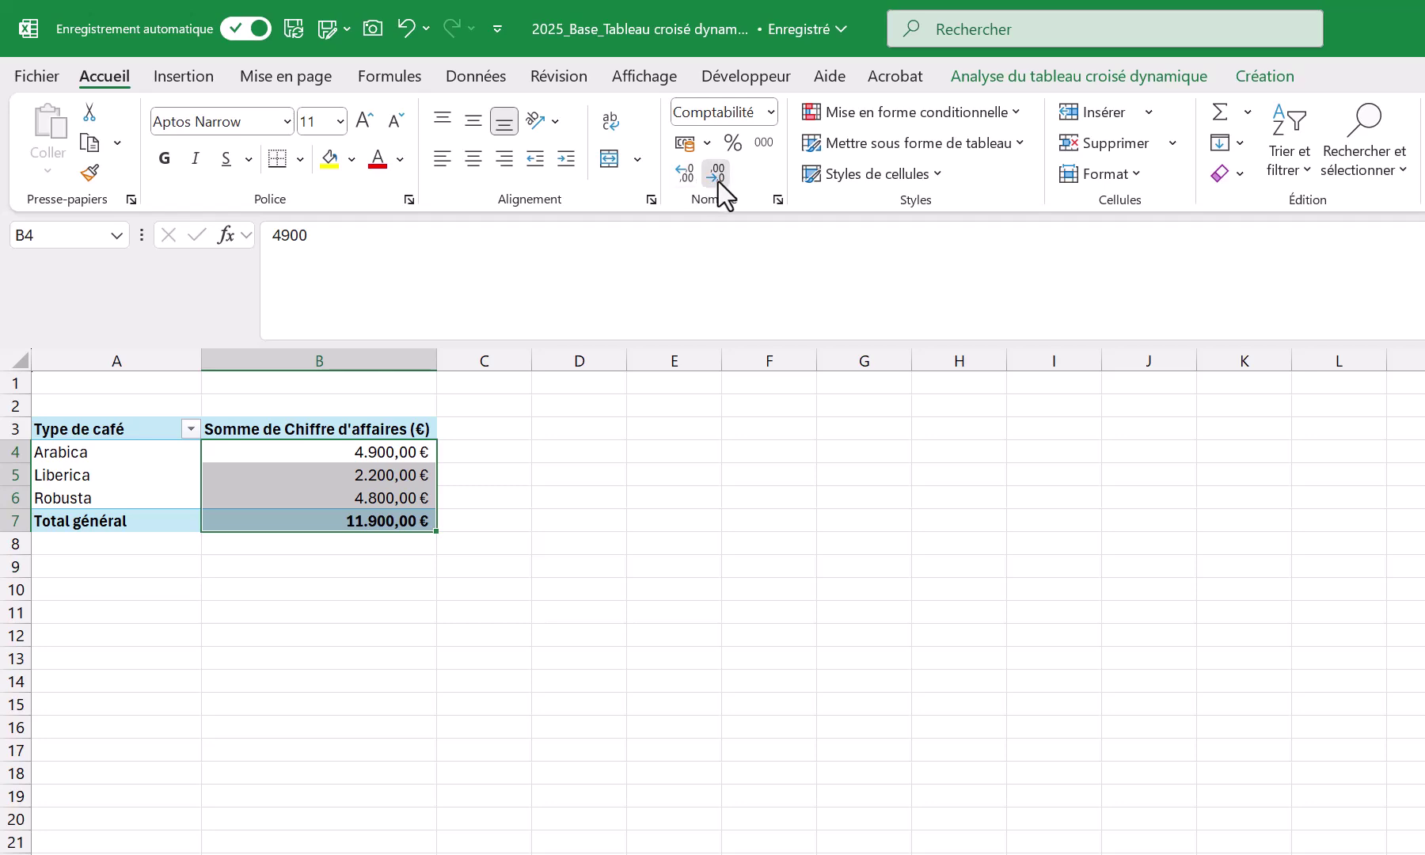
{"action": "left_click", "coordinate": [717, 173]}
{"action": "left_click", "coordinate": [717, 172]}
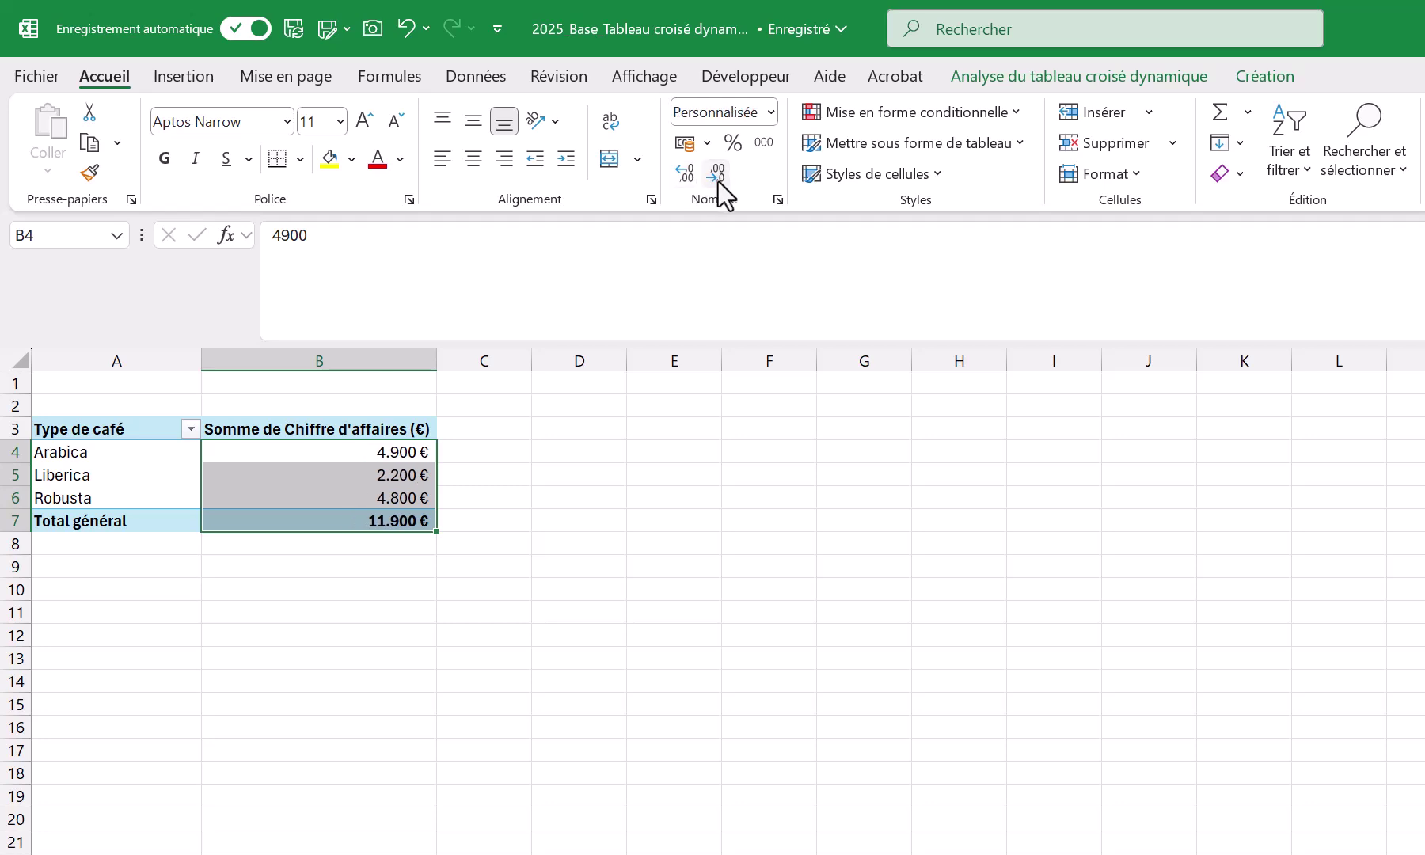
Step: Enter the title "Chiffre d'affaire total par type de café" in A2 above the pivot table
{"action": "left_click", "coordinate": [156, 406]}
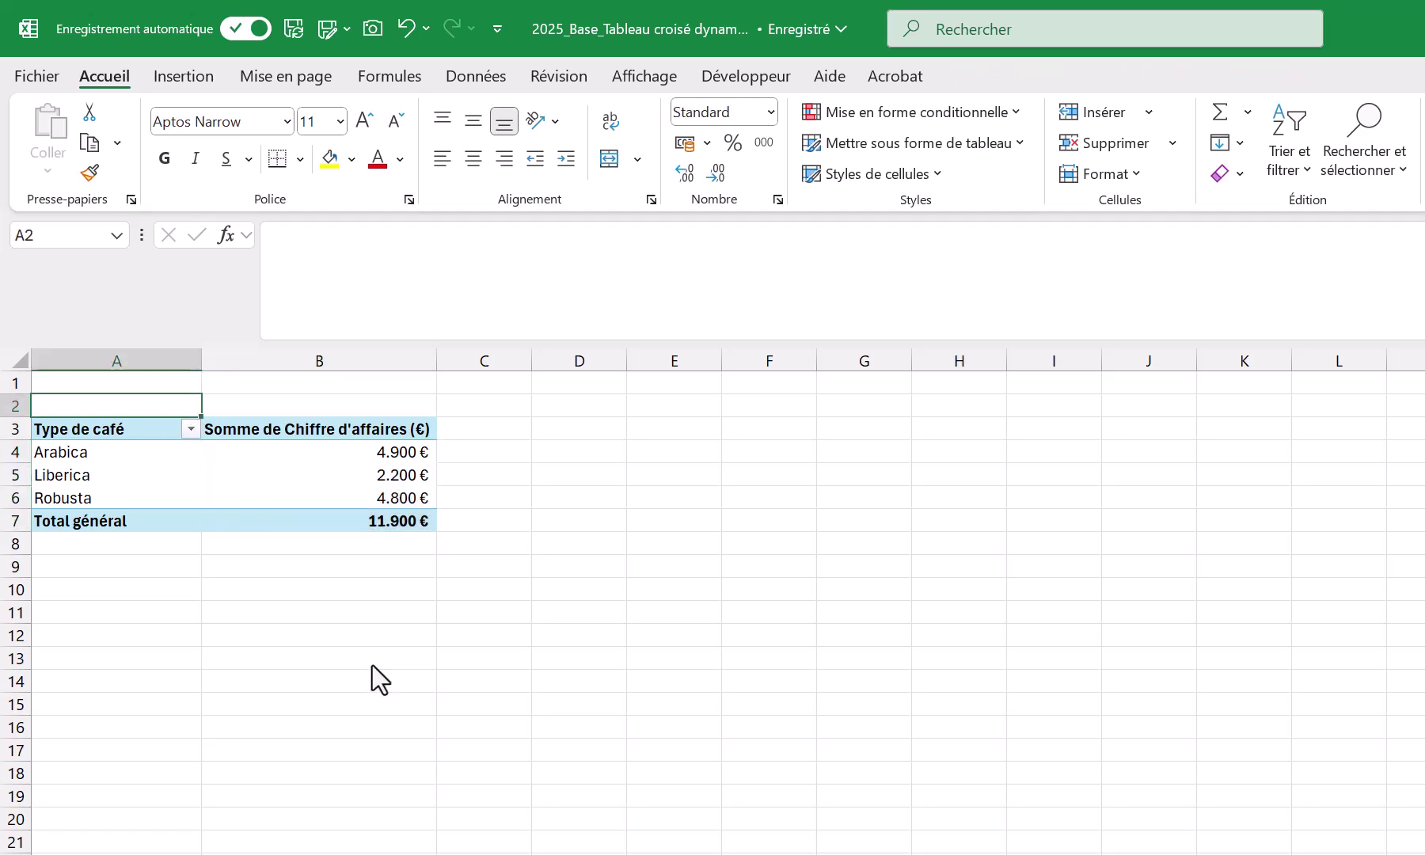
{"action": "type", "text": "Chiff"}
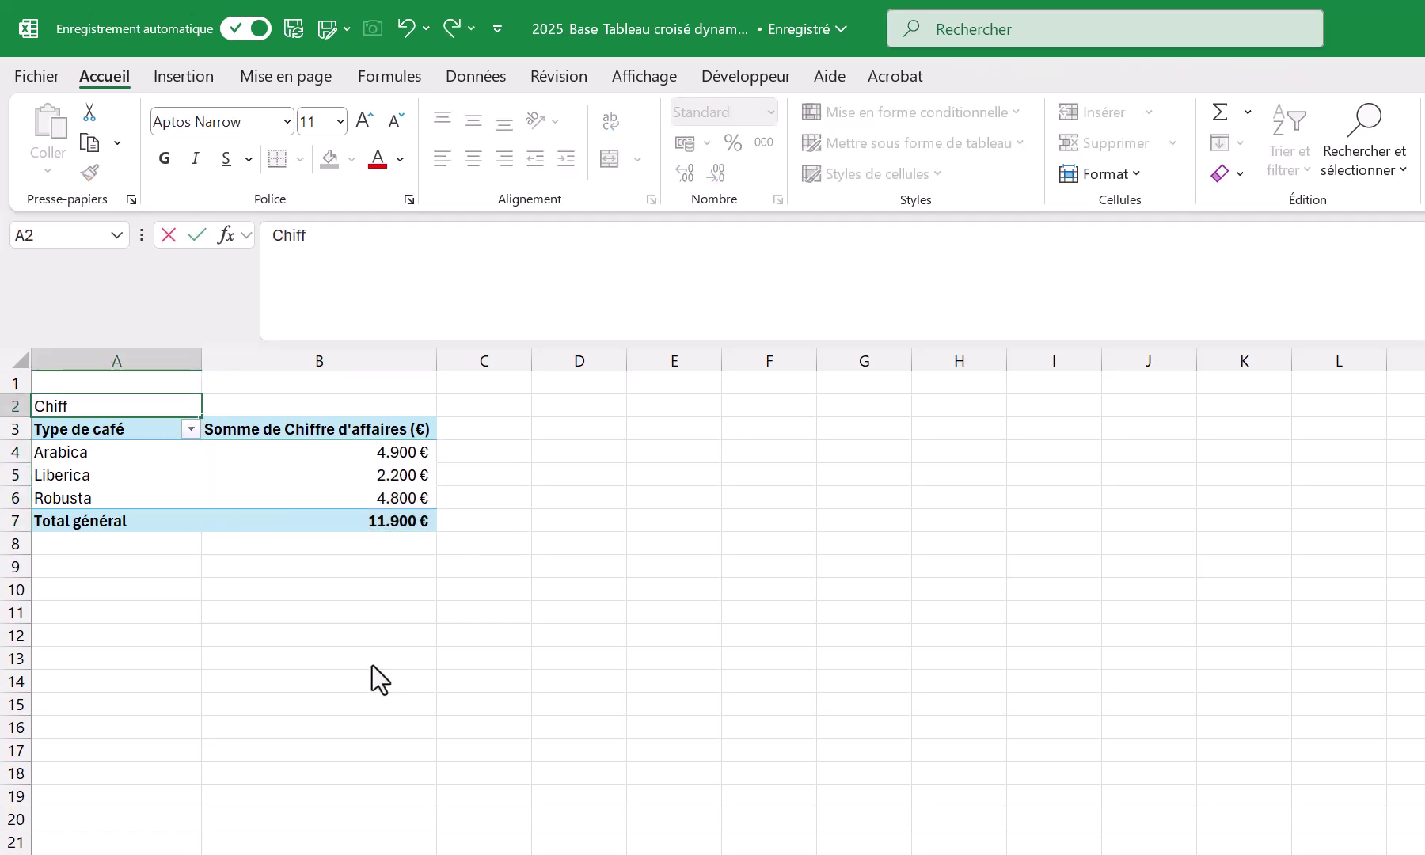
{"action": "type", "text": "re d'affaire total par type de café"}
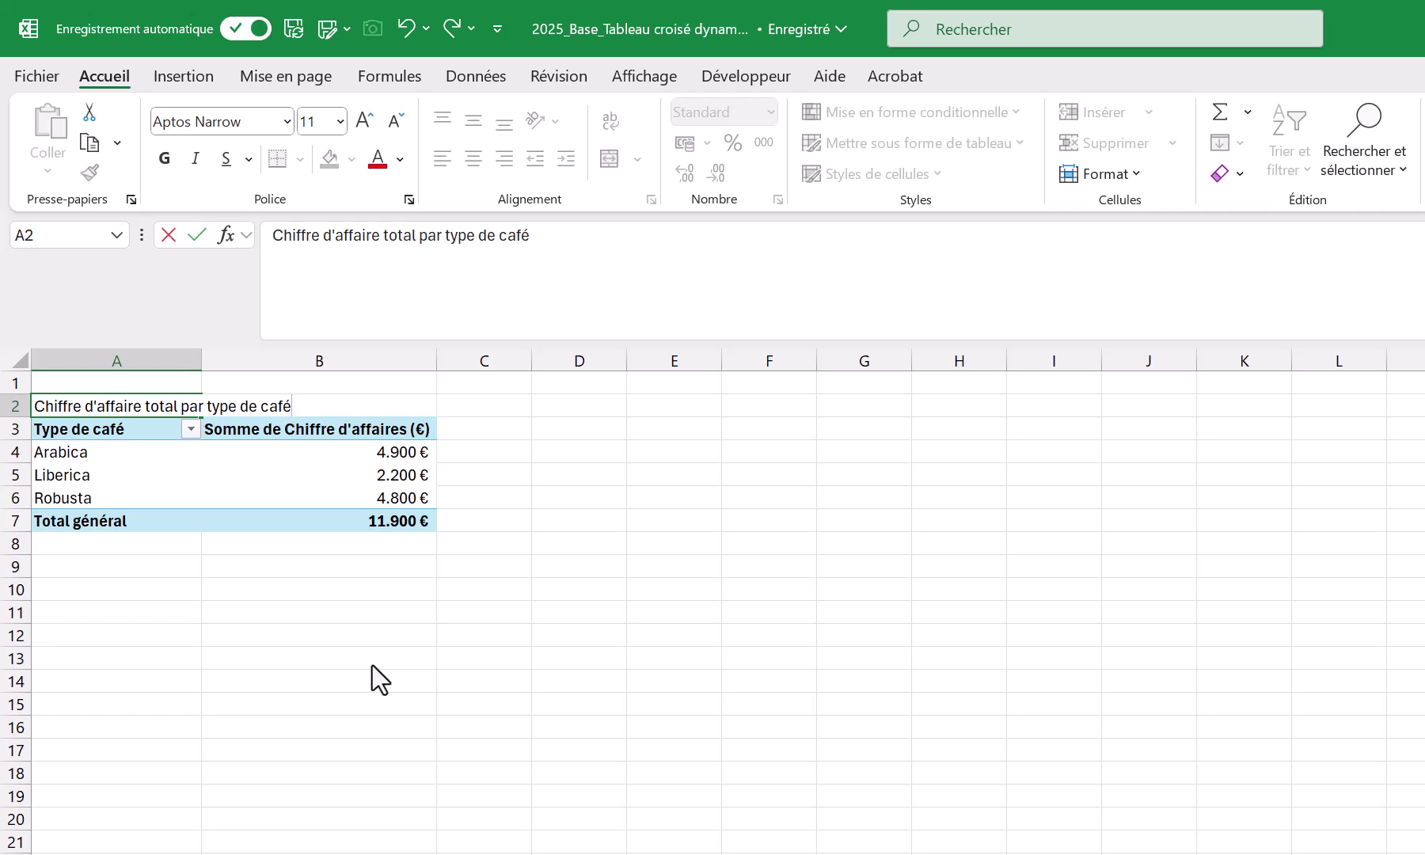
{"action": "key", "text": "Return"}
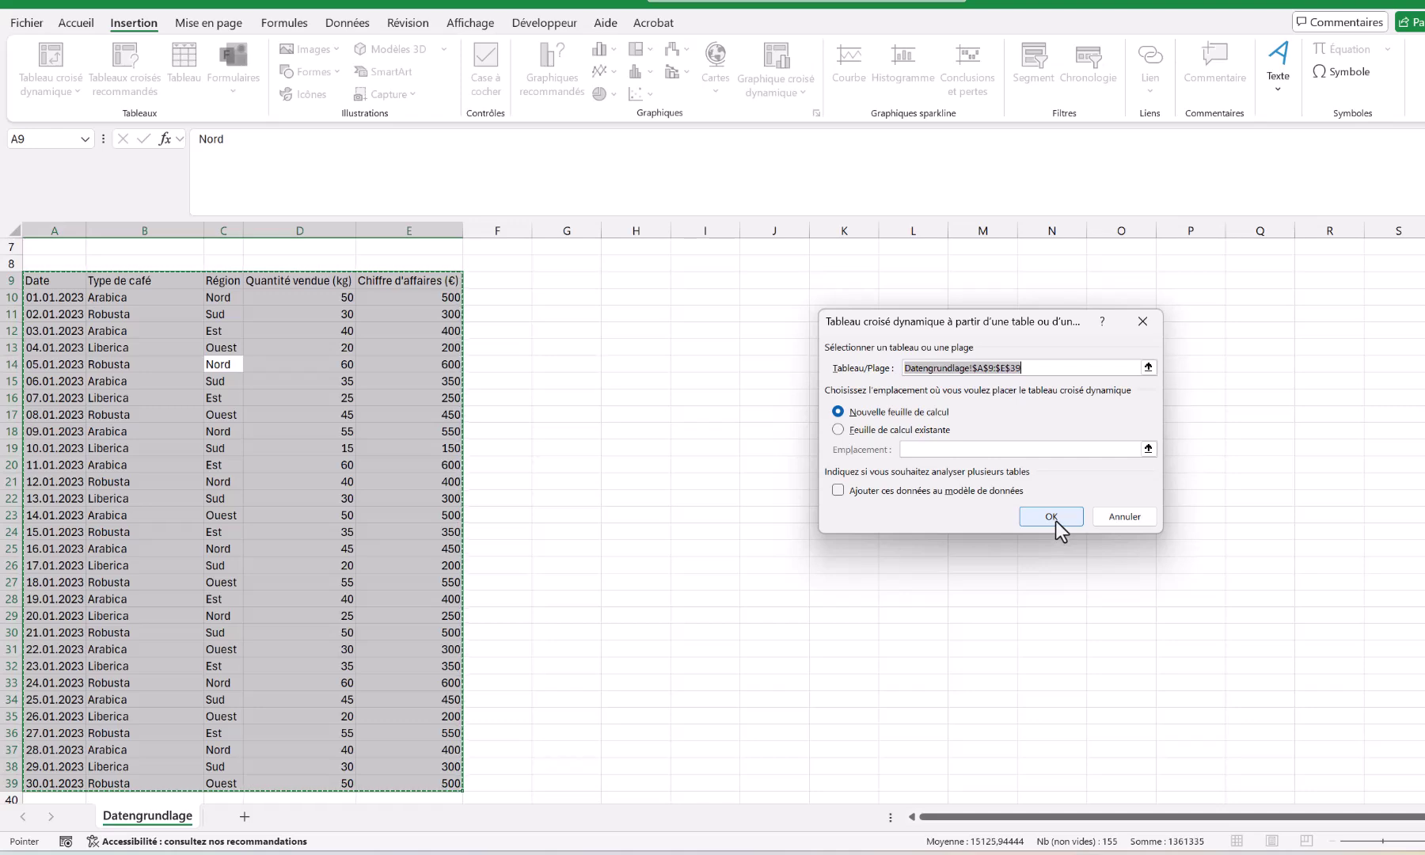
{"action": "left_click", "coordinate": [1055, 520]}
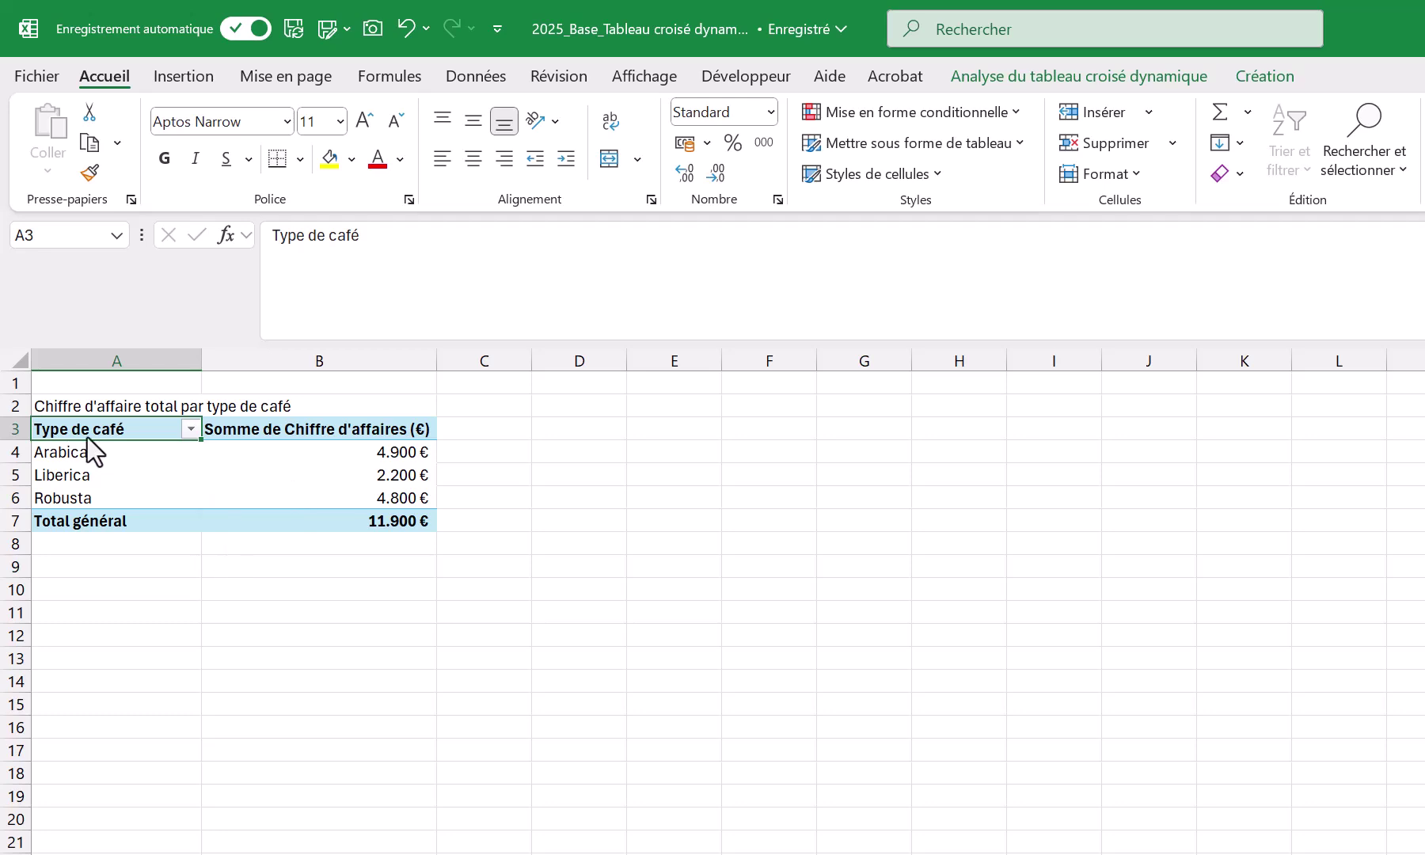
Step: Copy the pivot table A3:B7 to E3, fit the widths of columns E and F to their contents and select the copy
{"action": "left_click_drag", "start_coordinate": [86, 428], "coordinate": [323, 523]}
{"action": "key", "text": "ctrl+c"}
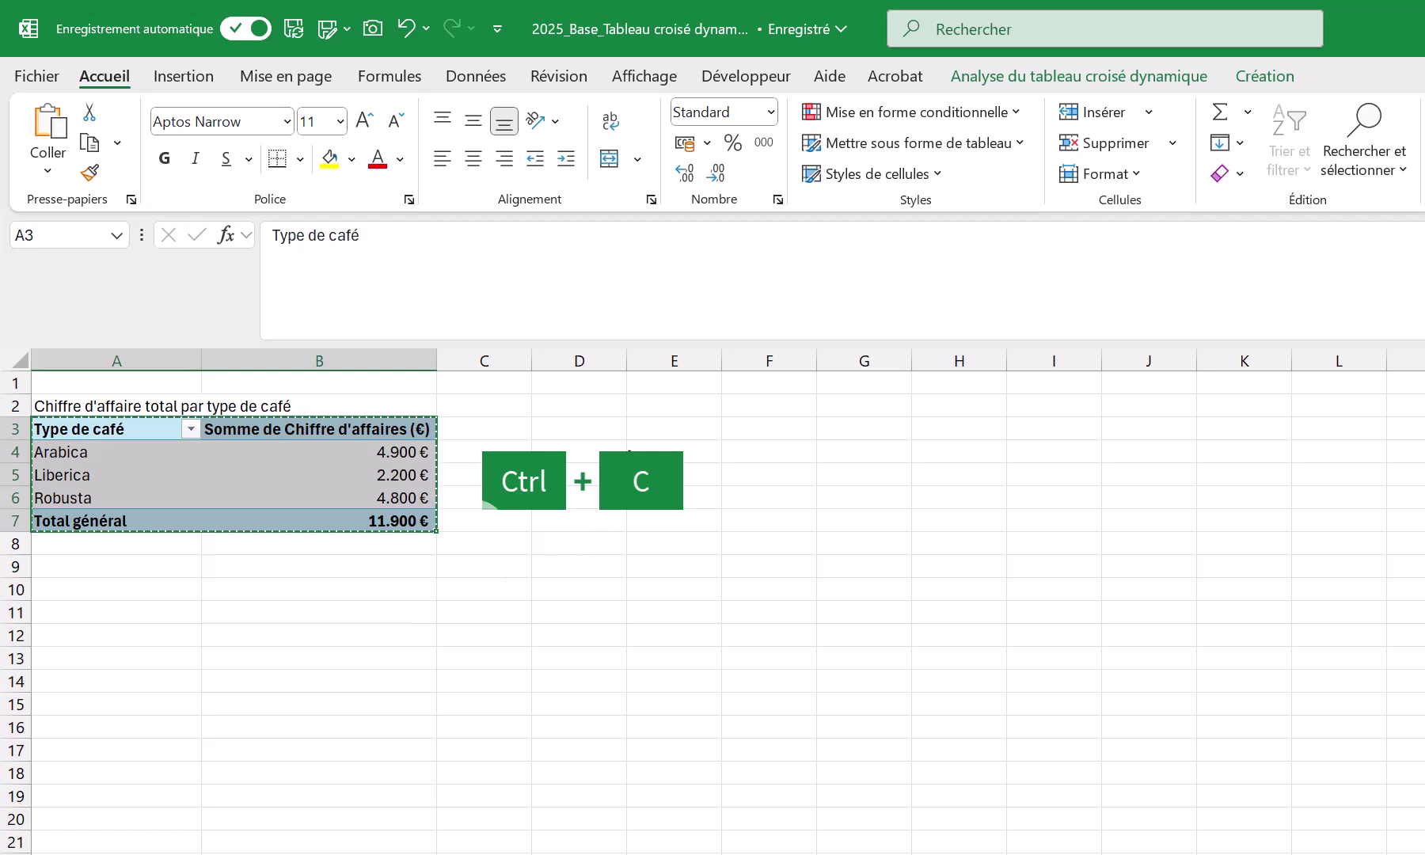
{"action": "left_click", "coordinate": [652, 428]}
{"action": "key", "text": "ctrl+v"}
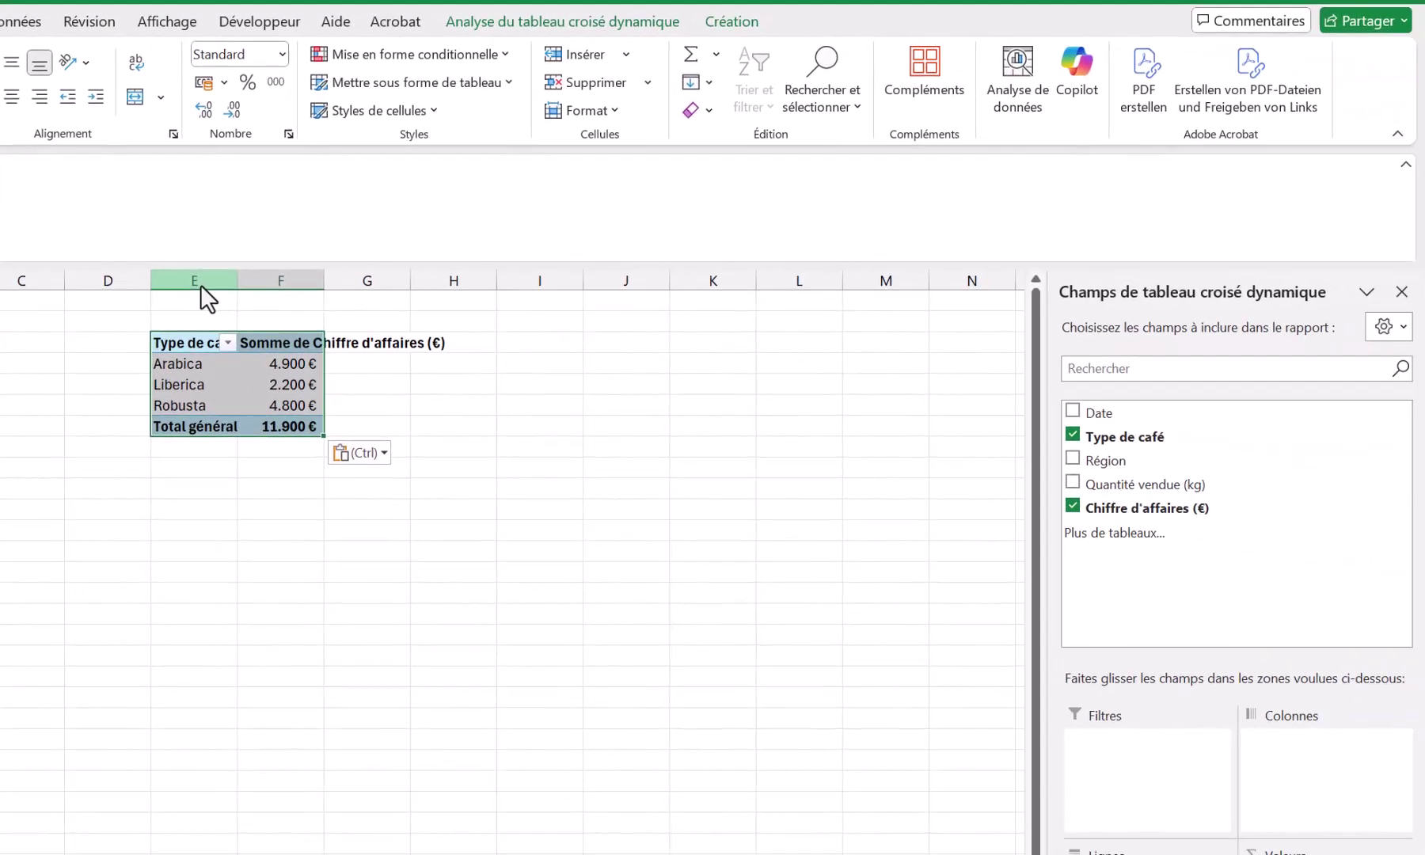
{"action": "left_click", "coordinate": [200, 284]}
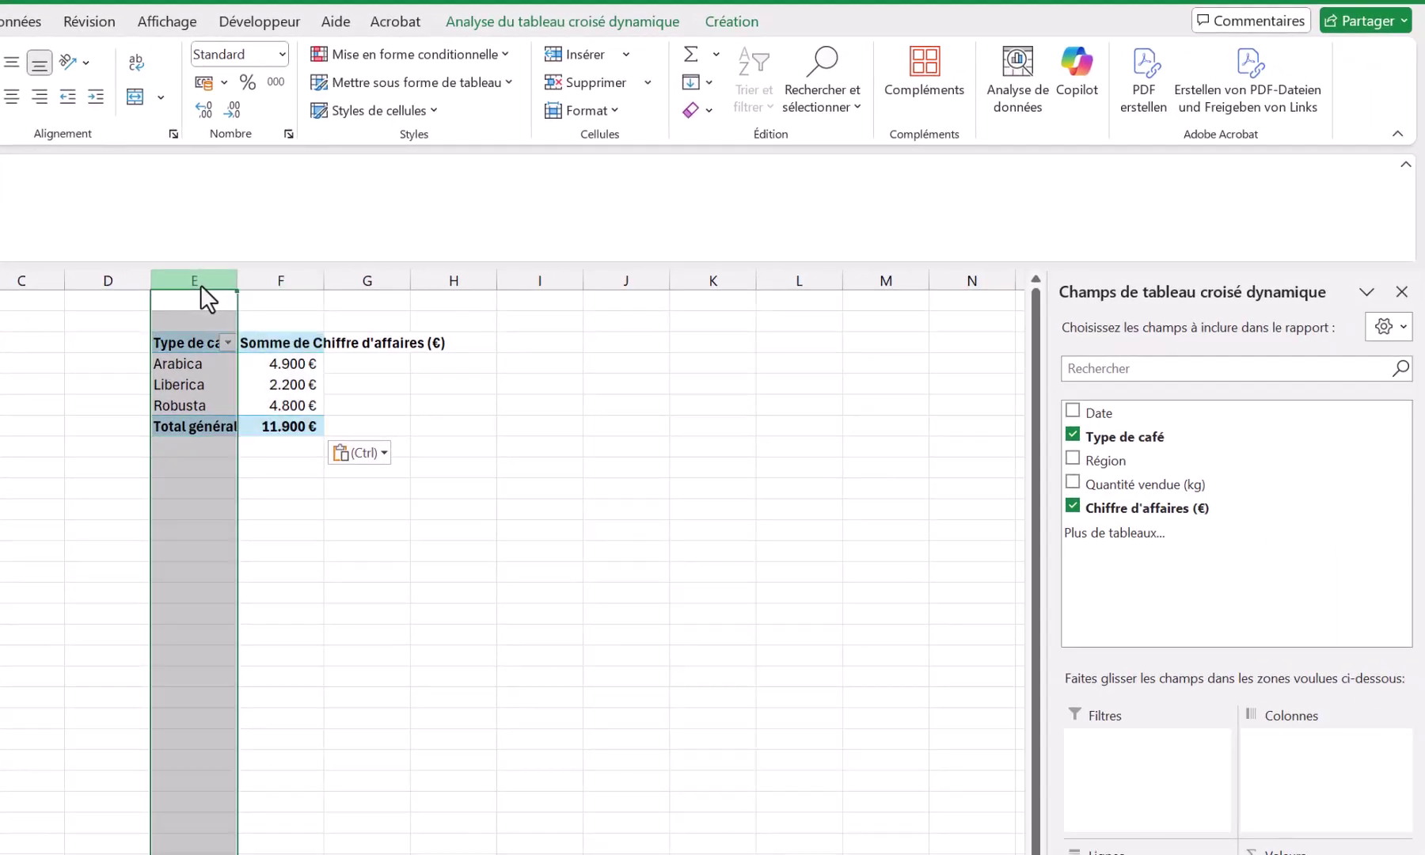
{"action": "left_click_drag", "start_coordinate": [200, 285], "coordinate": [281, 286]}
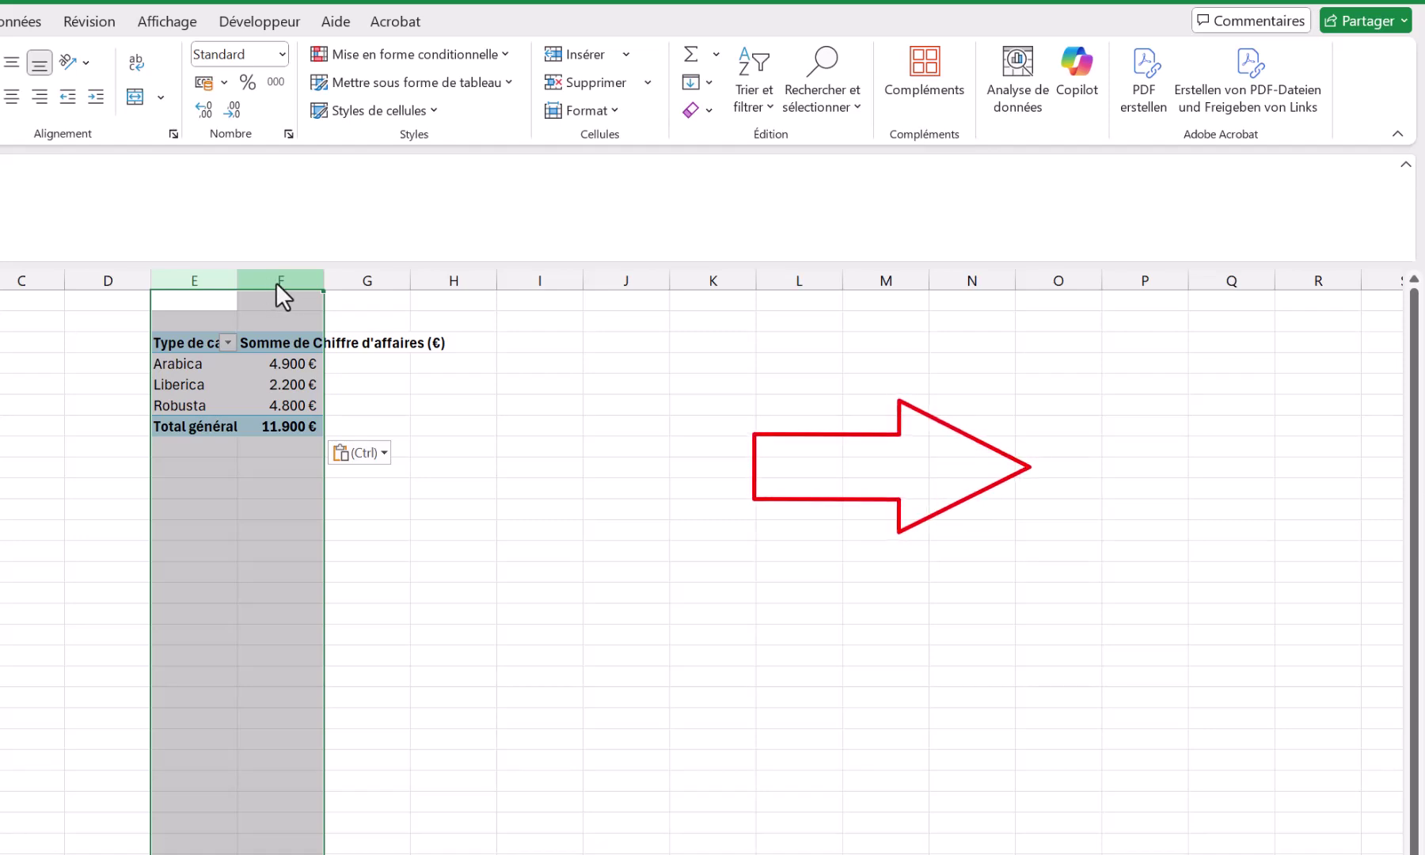
{"action": "double_click", "coordinate": [325, 280]}
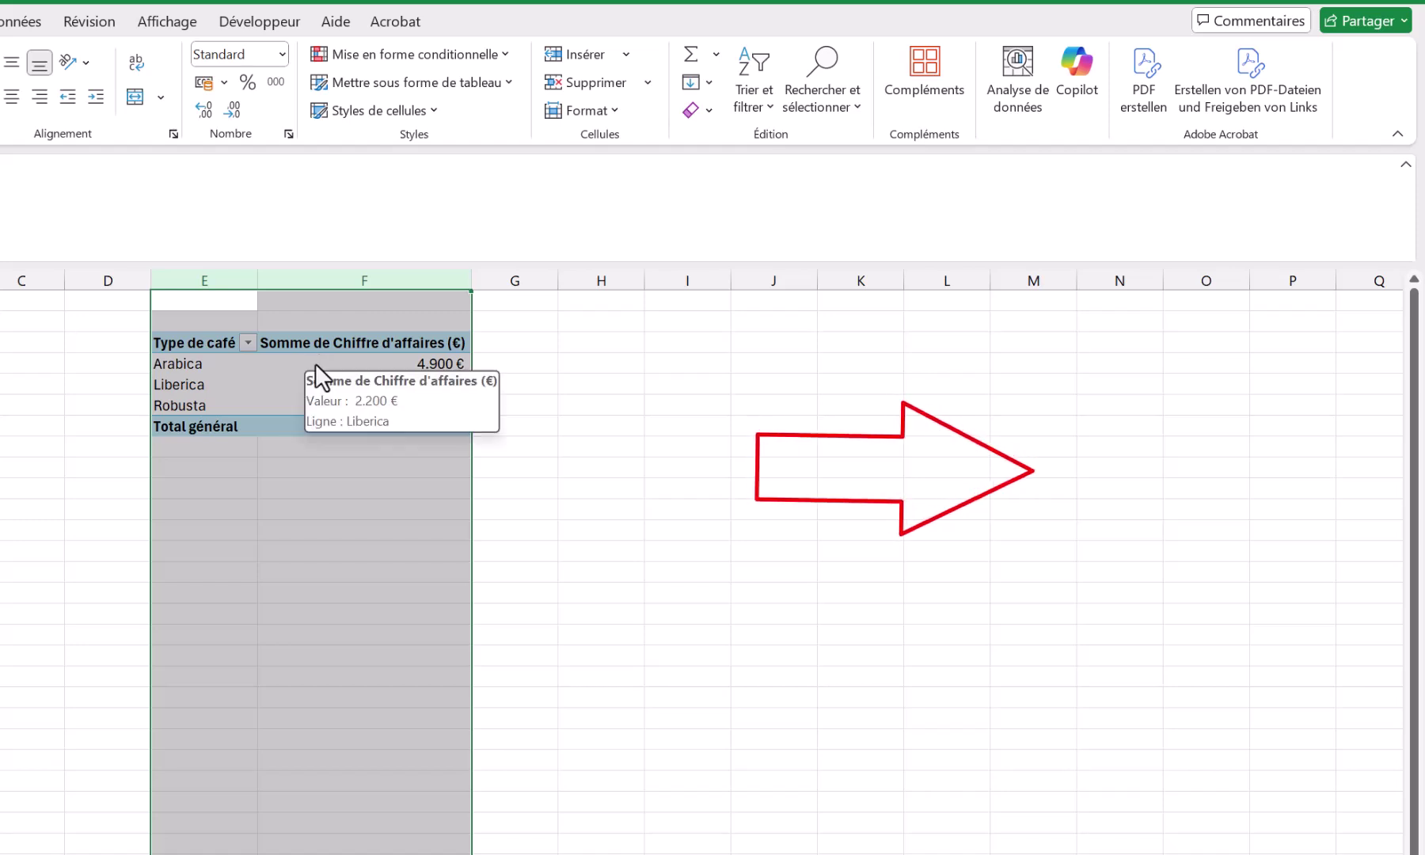
{"action": "left_click", "coordinate": [327, 346]}
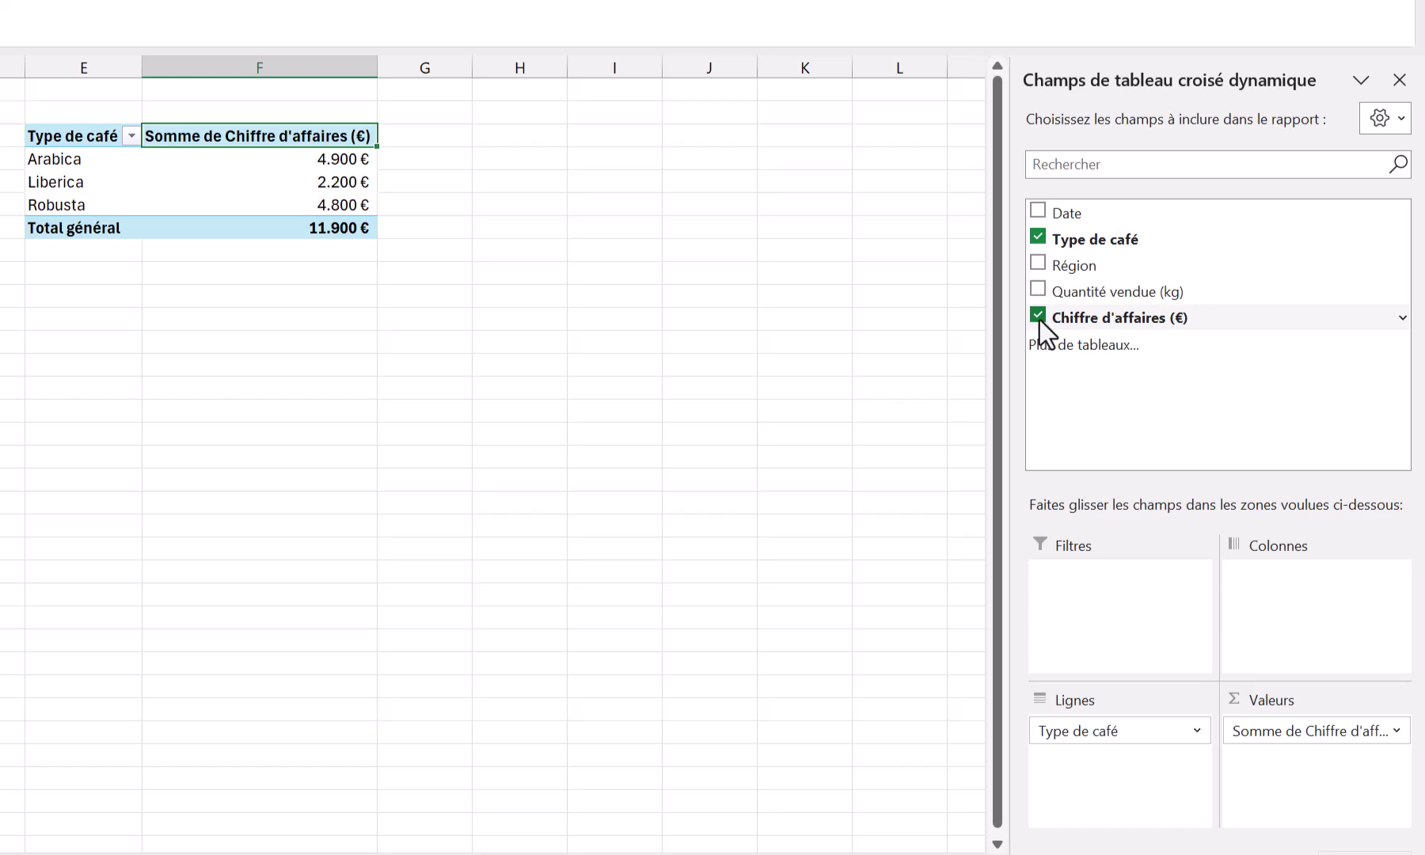
Step: Remove the Chiffre d'affaires (€) field from the copied pivot table and add it back, twice
{"action": "left_click", "coordinate": [1038, 315]}
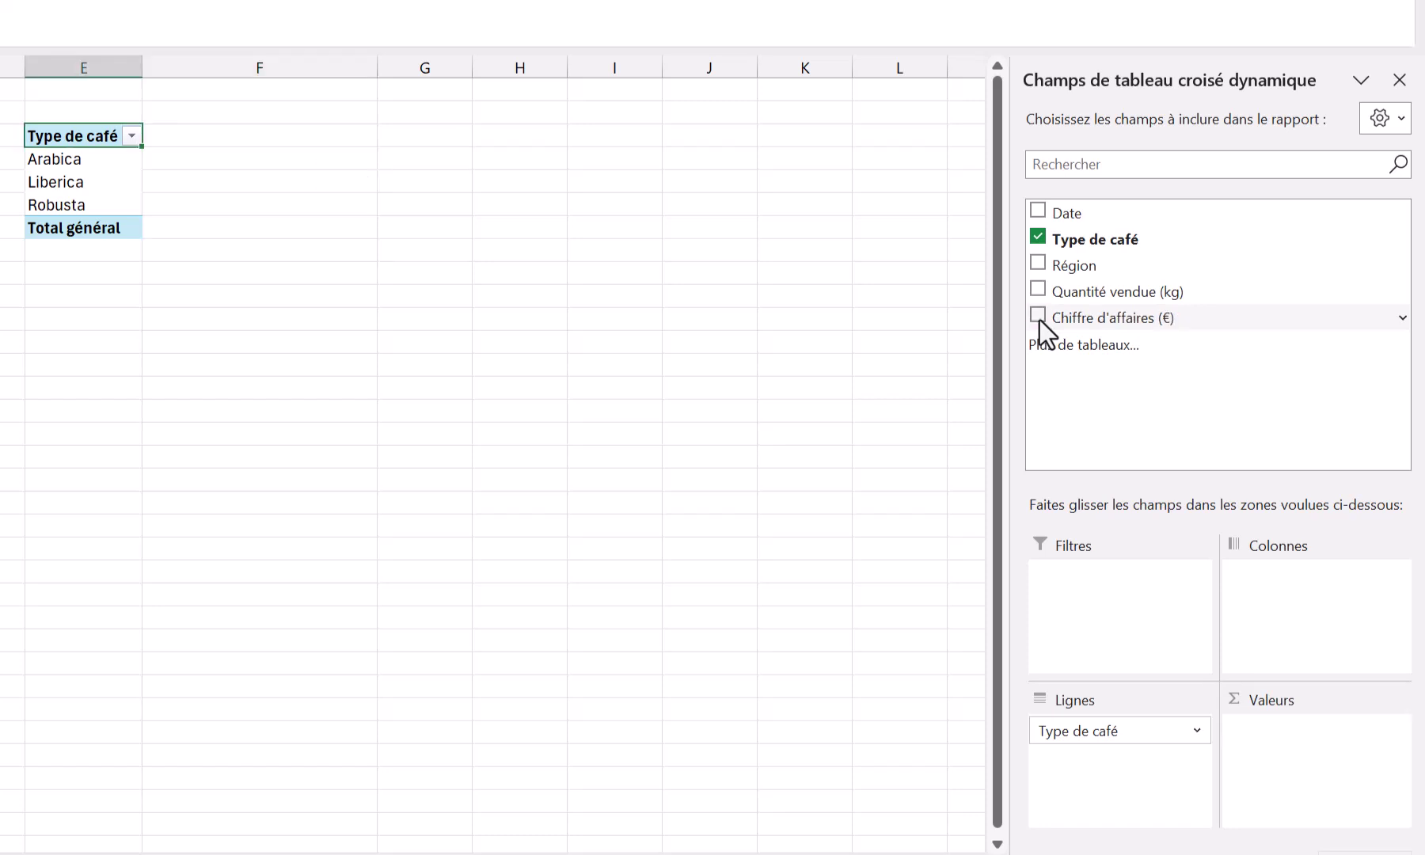
{"action": "left_click", "coordinate": [1038, 316]}
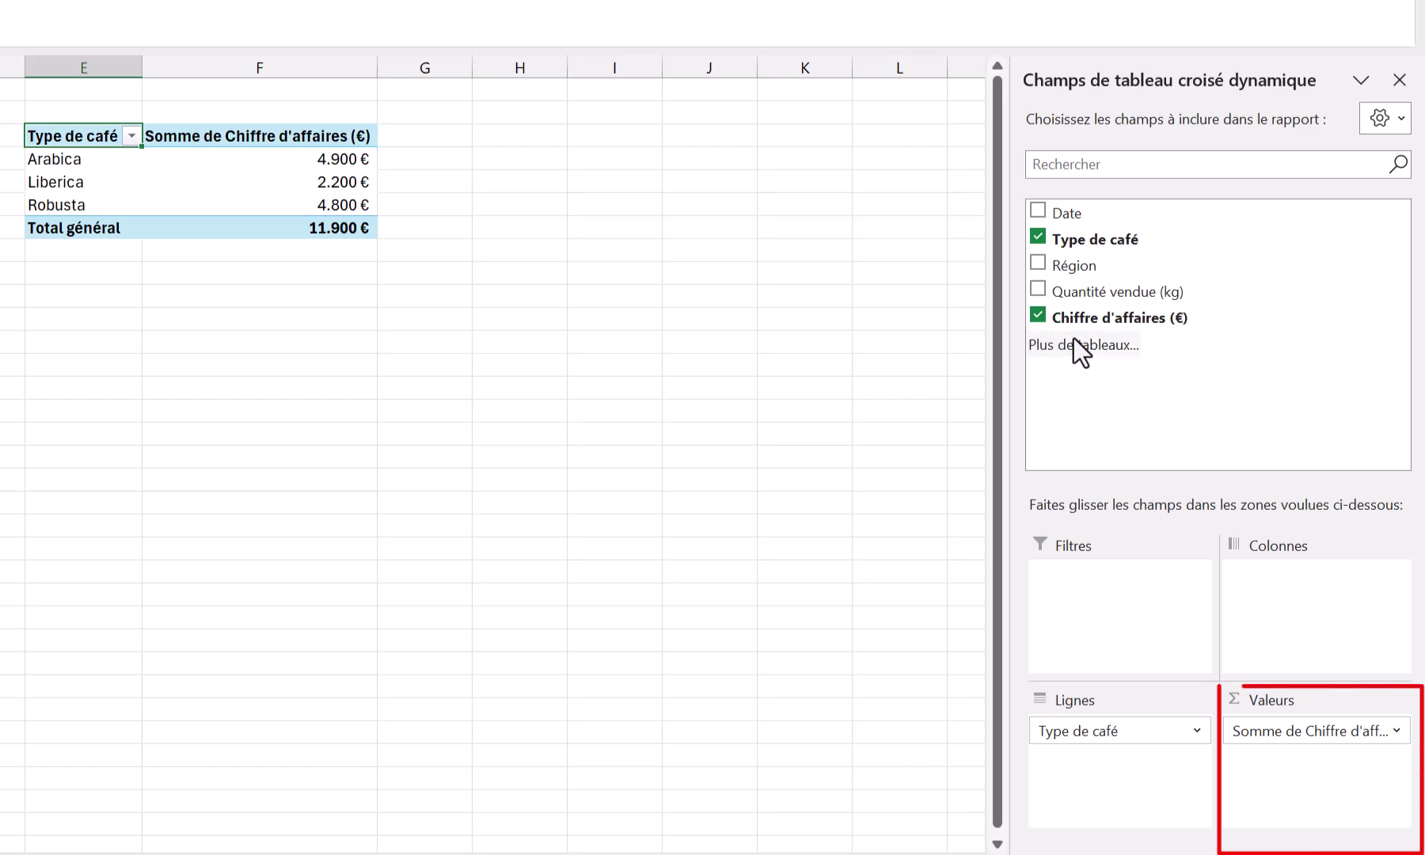
{"action": "left_click", "coordinate": [1303, 730]}
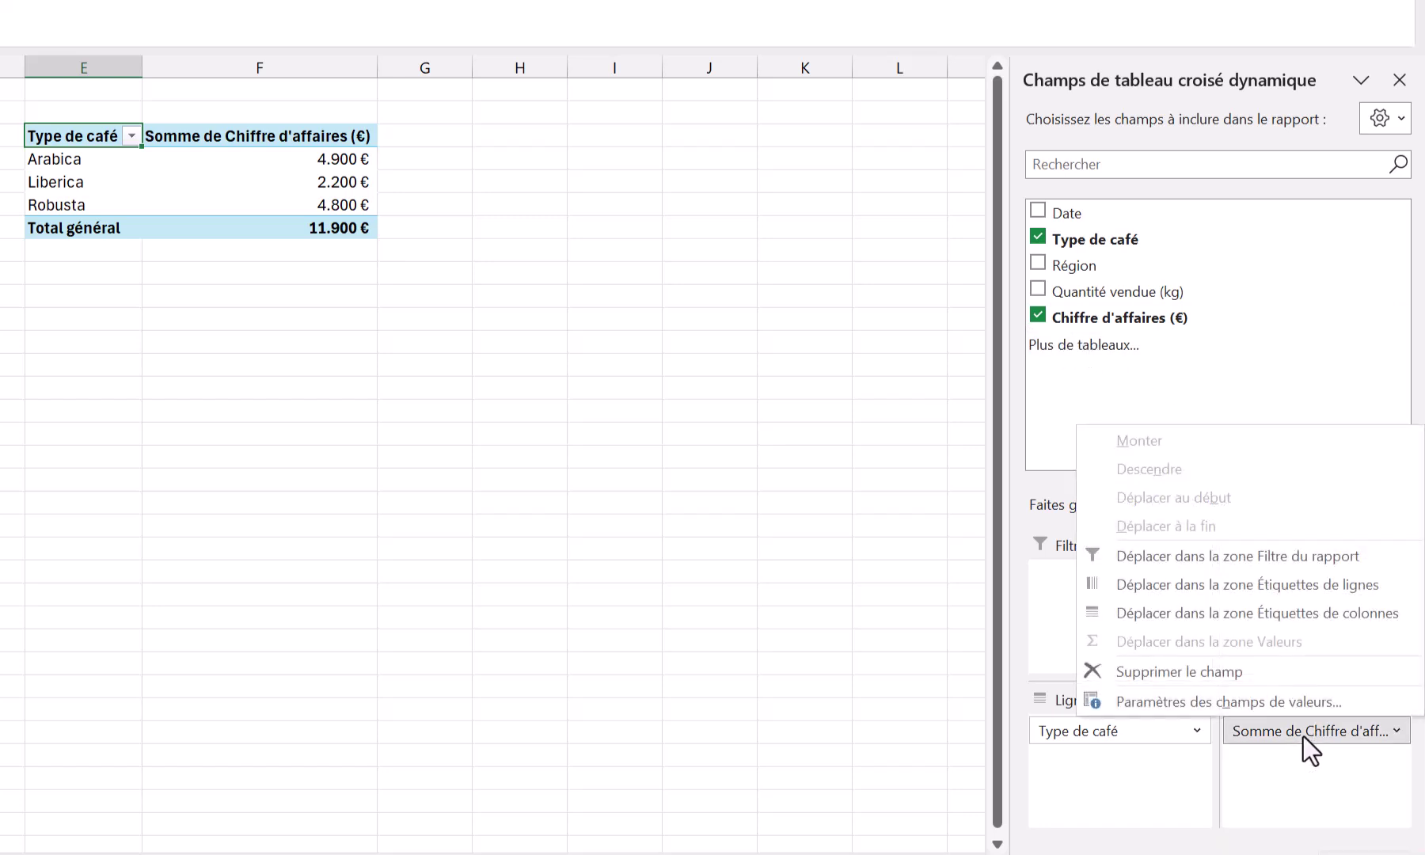
{"action": "left_click", "coordinate": [1251, 678]}
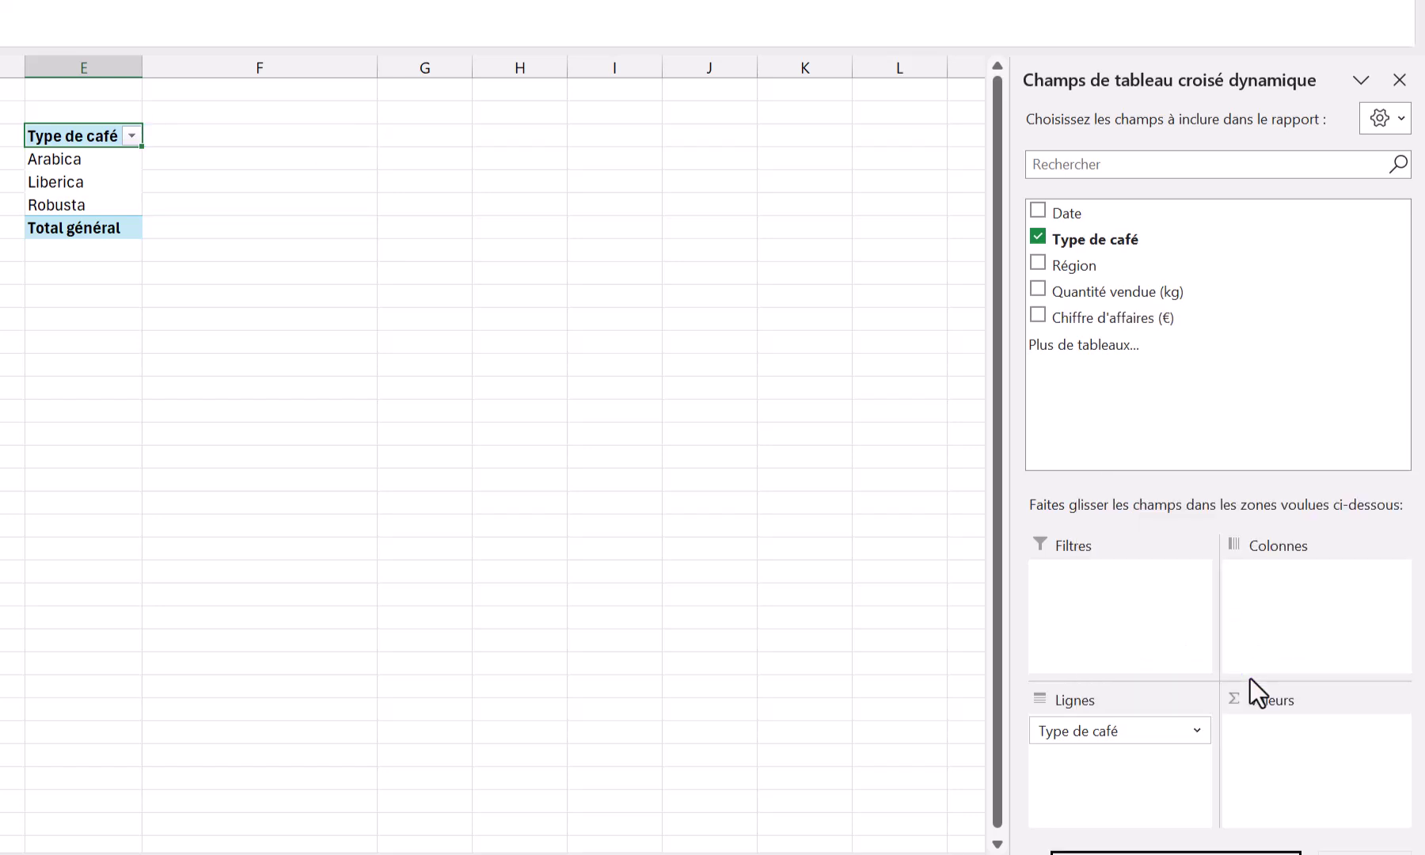
{"action": "left_click", "coordinate": [1051, 316]}
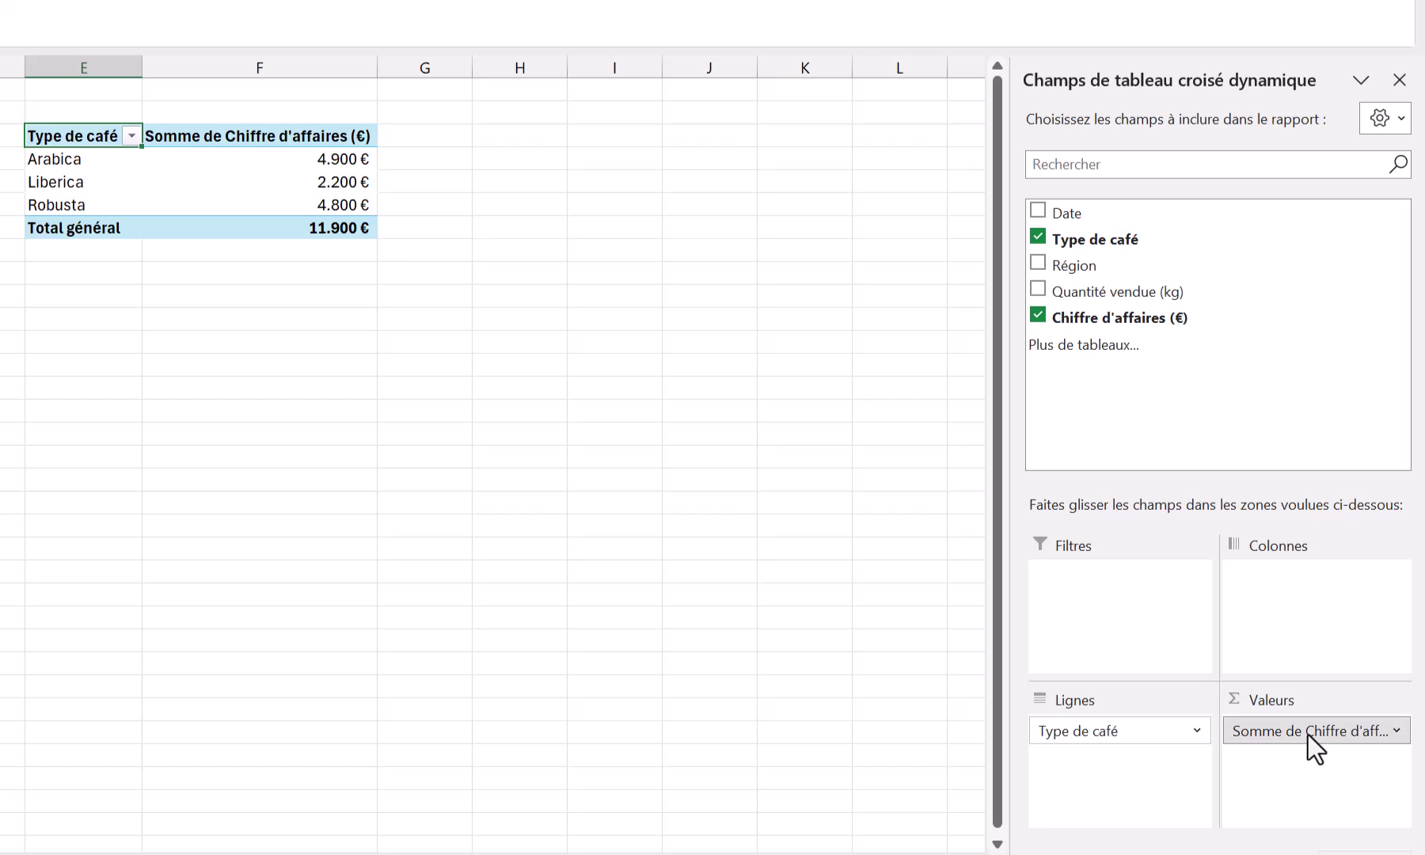
Step: In the copied pivot table, replace Chiffre d'affaires (€) with Quantité vendue (kg) as the value and Type de café with Région as the rows
{"action": "left_click_drag", "start_coordinate": [1308, 735], "coordinate": [809, 672]}
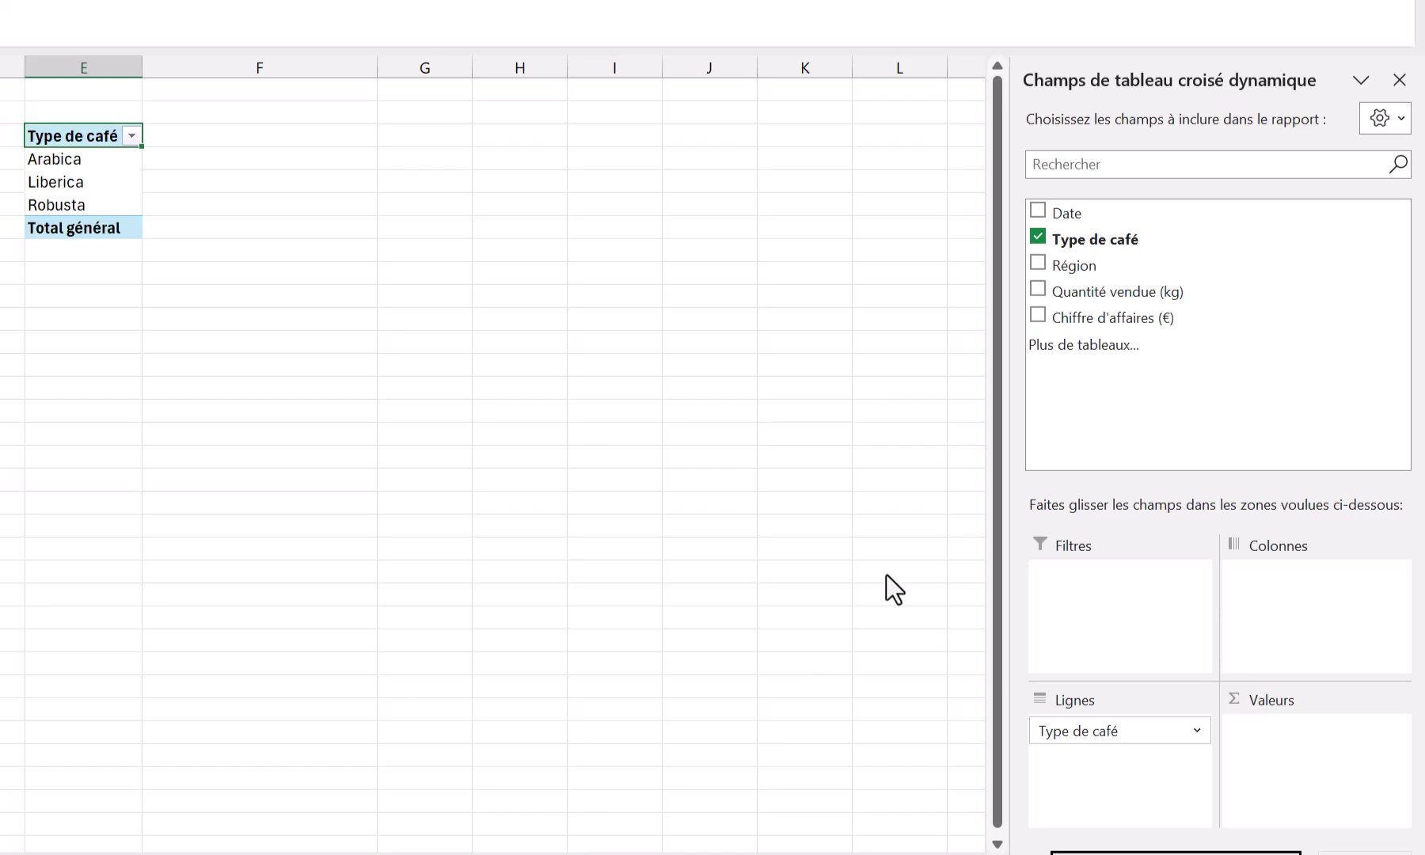
{"action": "left_click", "coordinate": [1038, 290]}
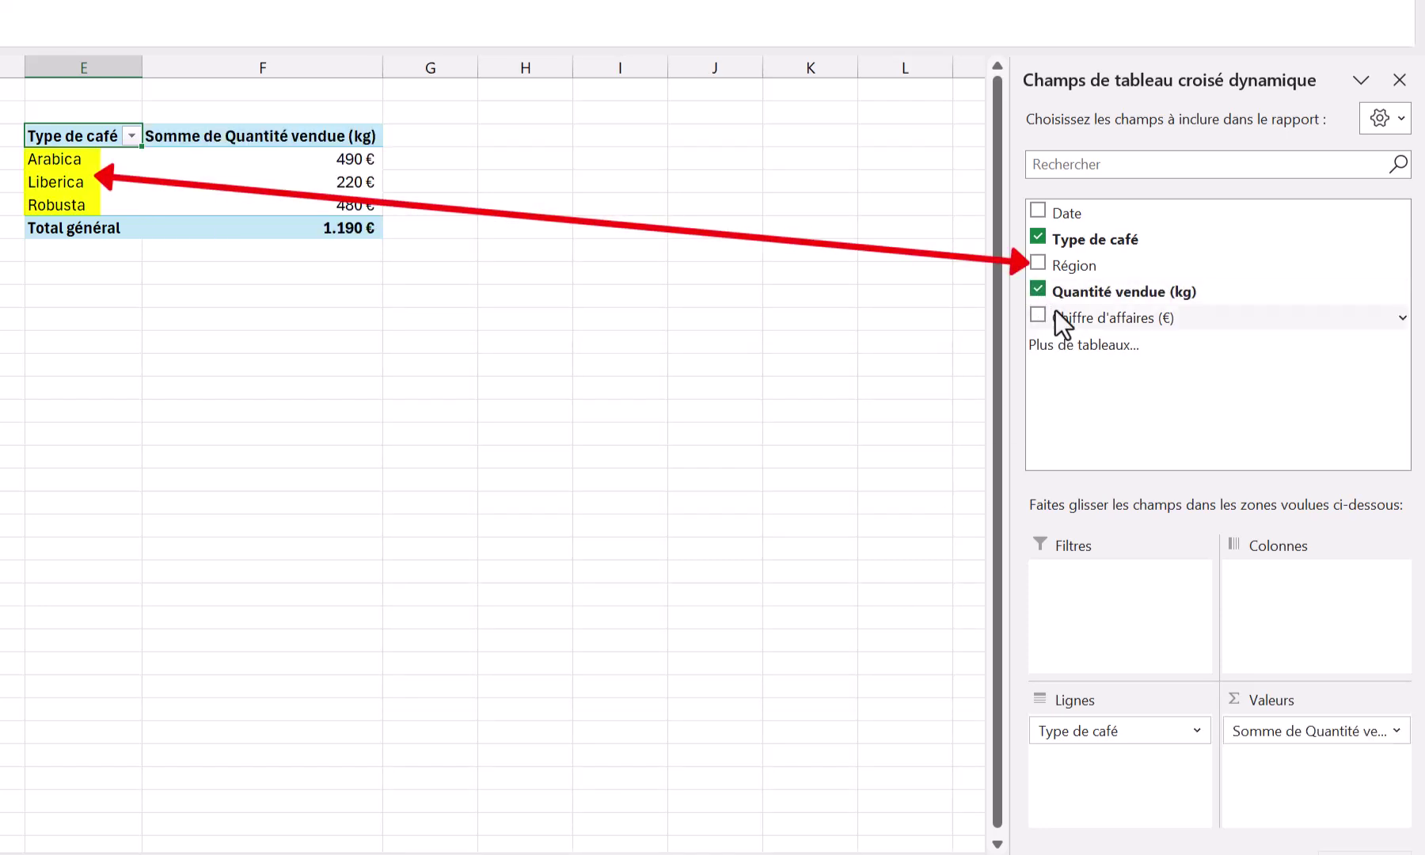
{"action": "left_click", "coordinate": [1039, 237]}
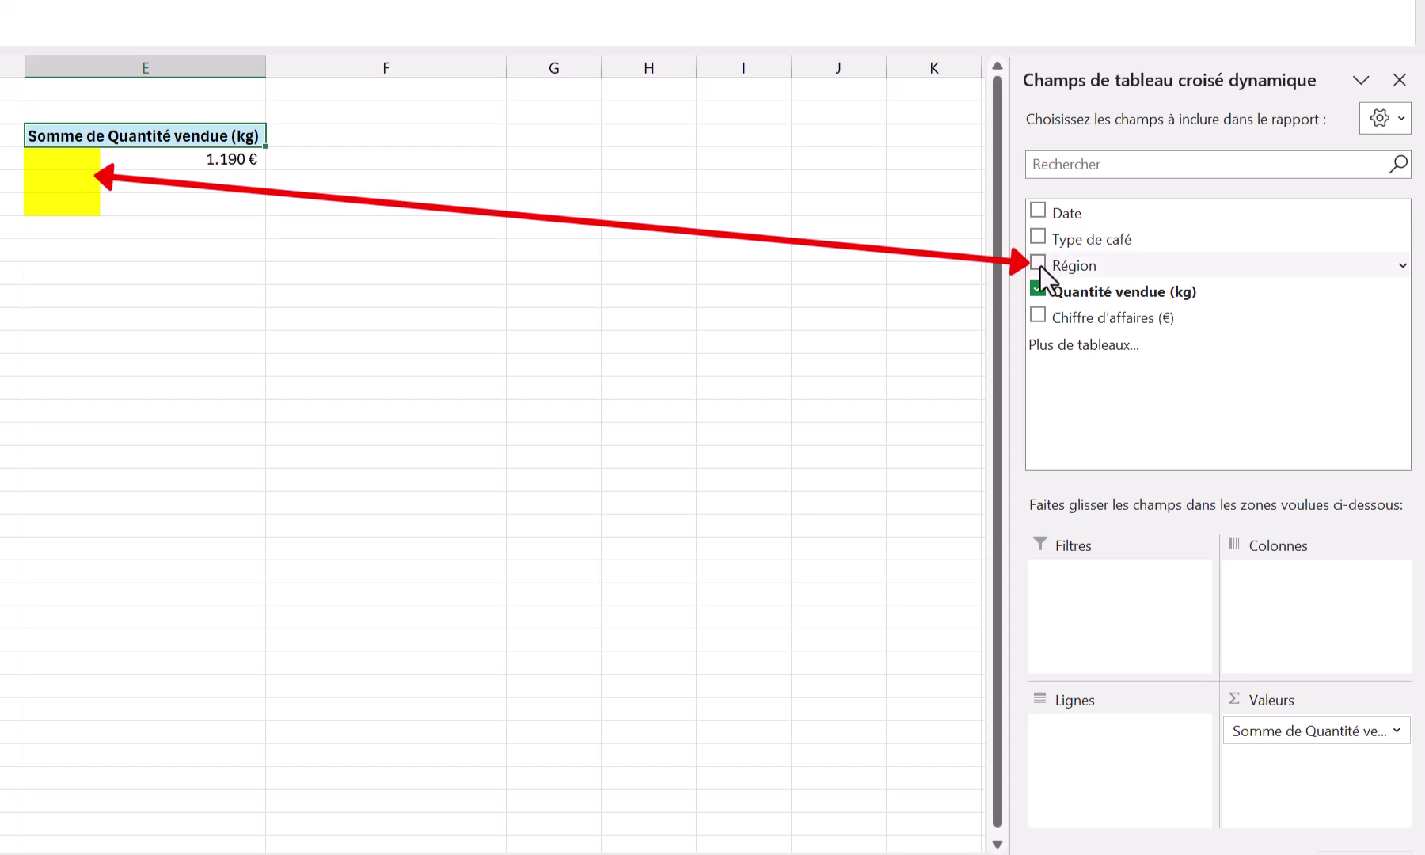
{"action": "left_click", "coordinate": [1038, 264]}
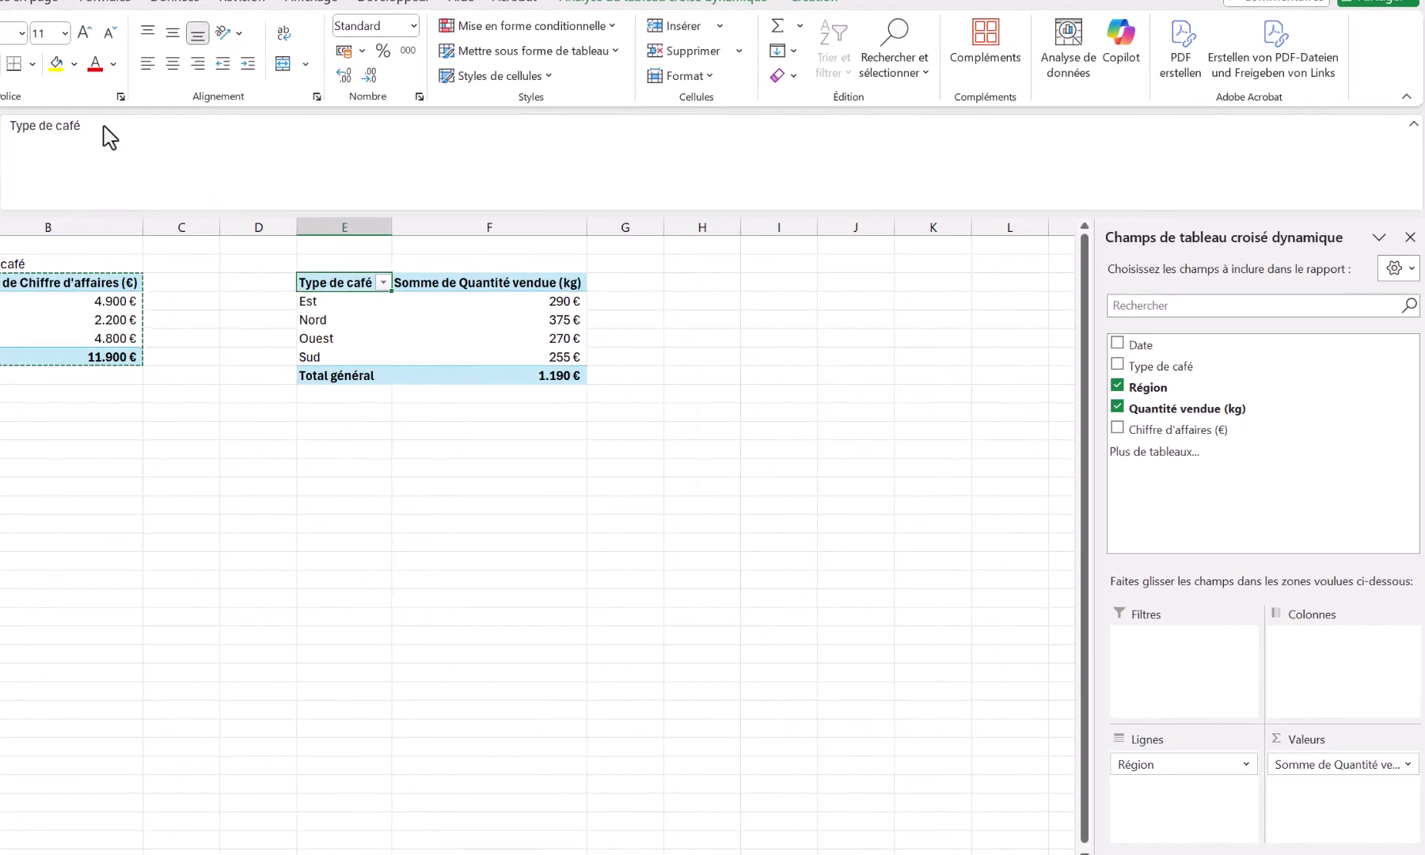
Step: Rename the second pivot table's row header in E3 as "Région"
{"action": "triple_click", "coordinate": [166, 203]}
{"action": "type", "text": "Rég"}
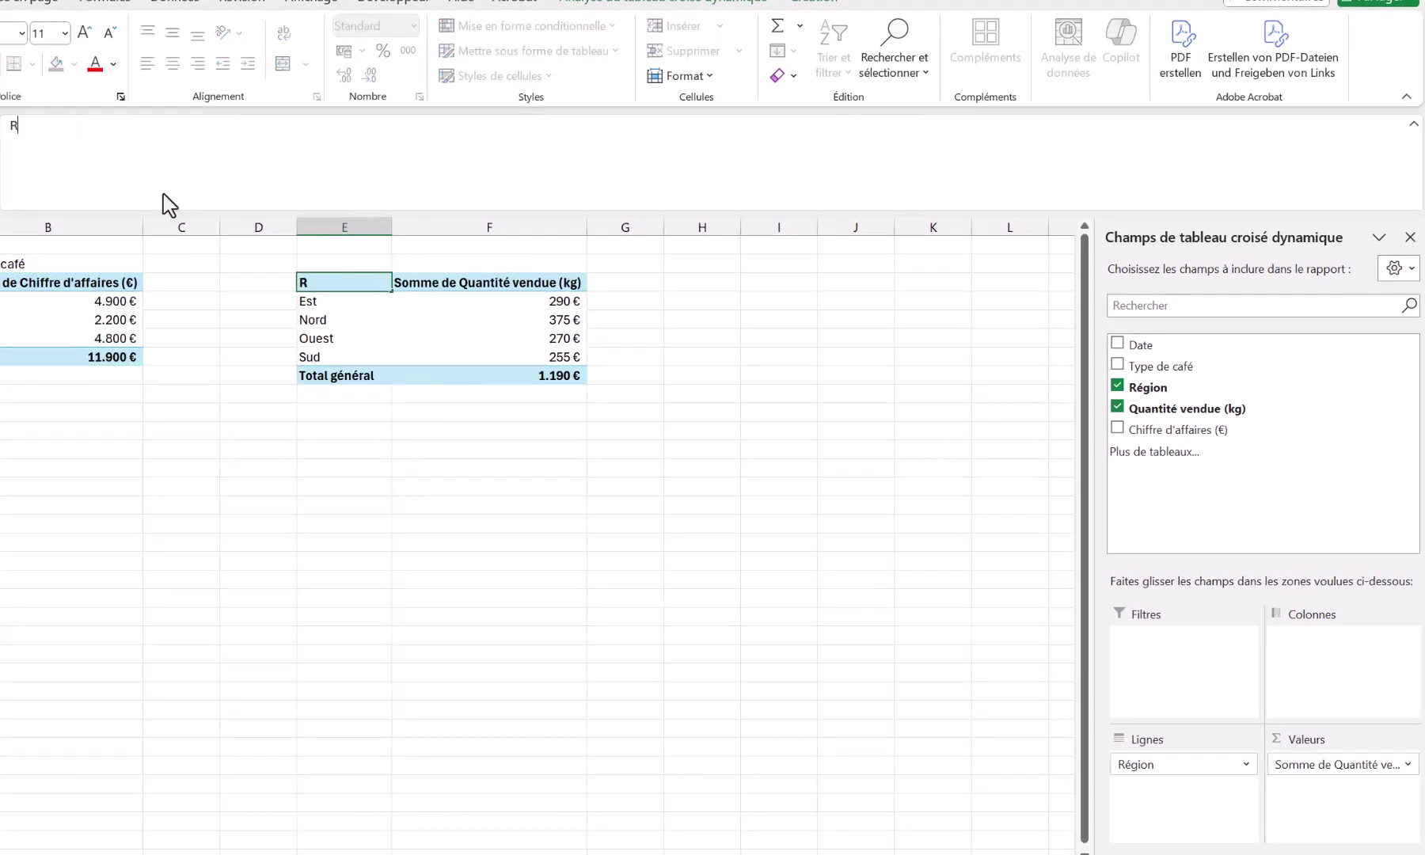
{"action": "type", "text": "ion"}
{"action": "key", "text": "Return"}
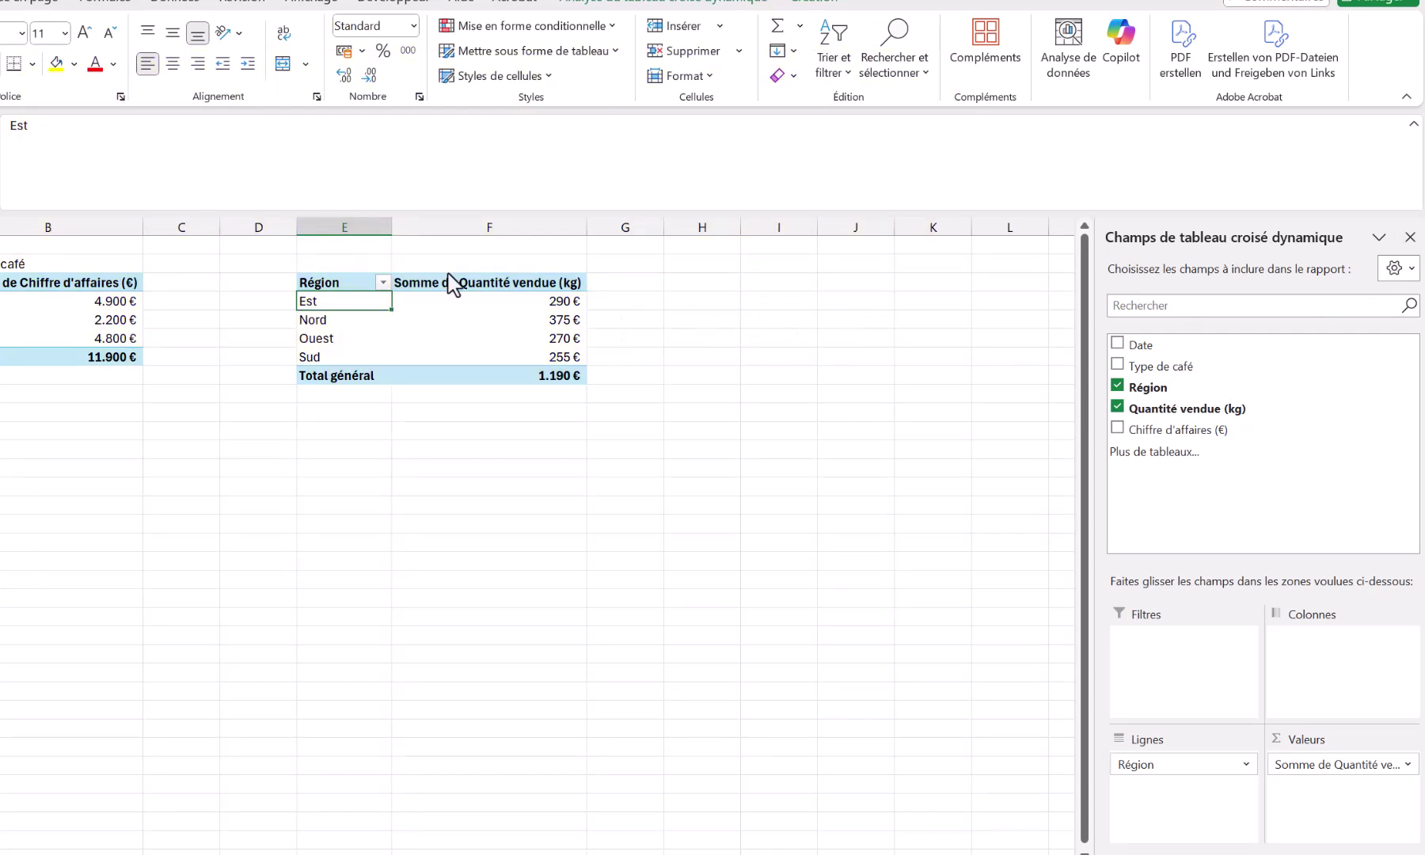
Step: Format the quantities in F4:F8 as numbers with 0 decimals and a thousands separator
{"action": "left_click_drag", "start_coordinate": [510, 313], "coordinate": [519, 377]}
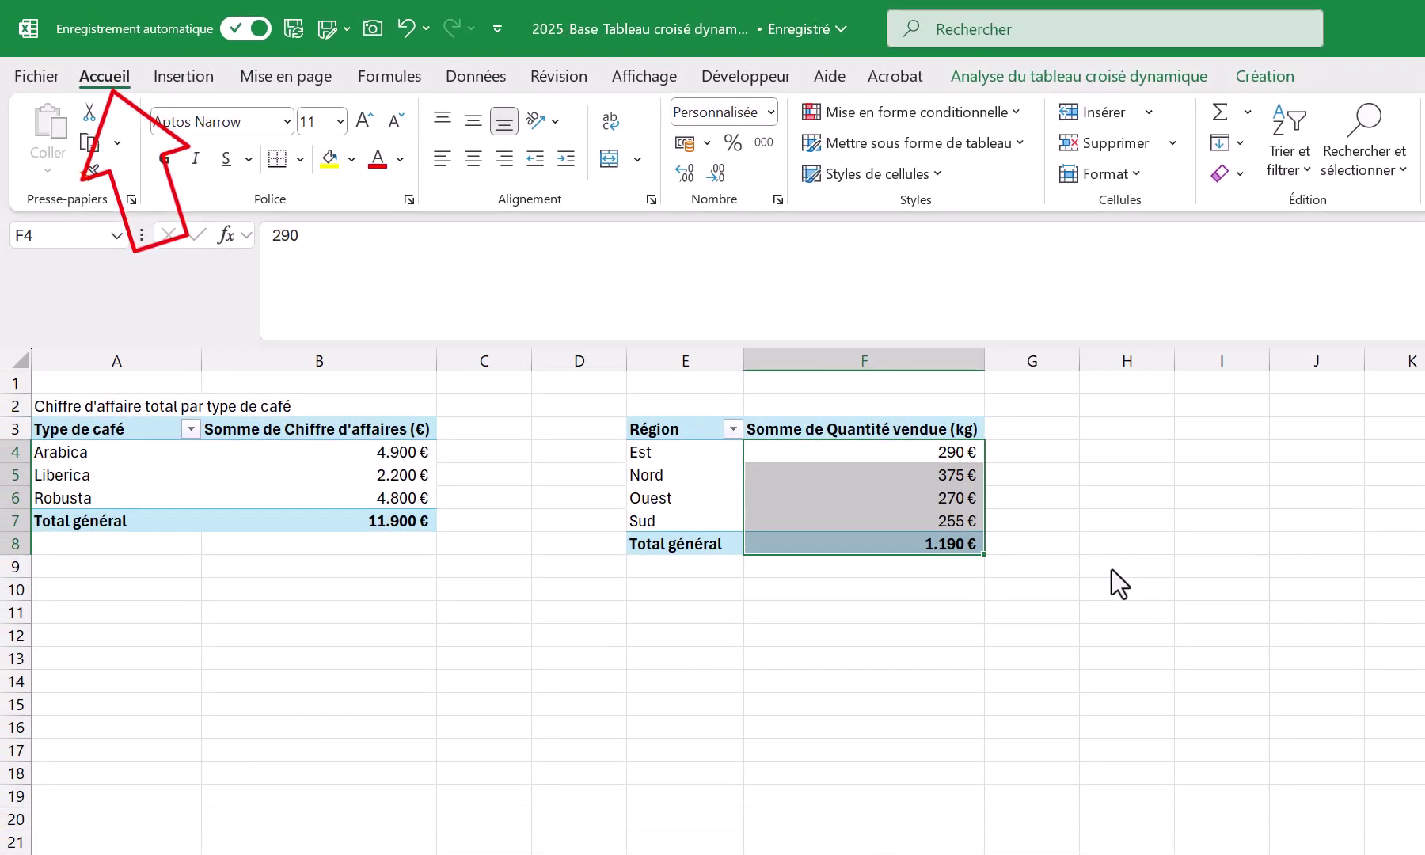
{"action": "left_click", "coordinate": [705, 149]}
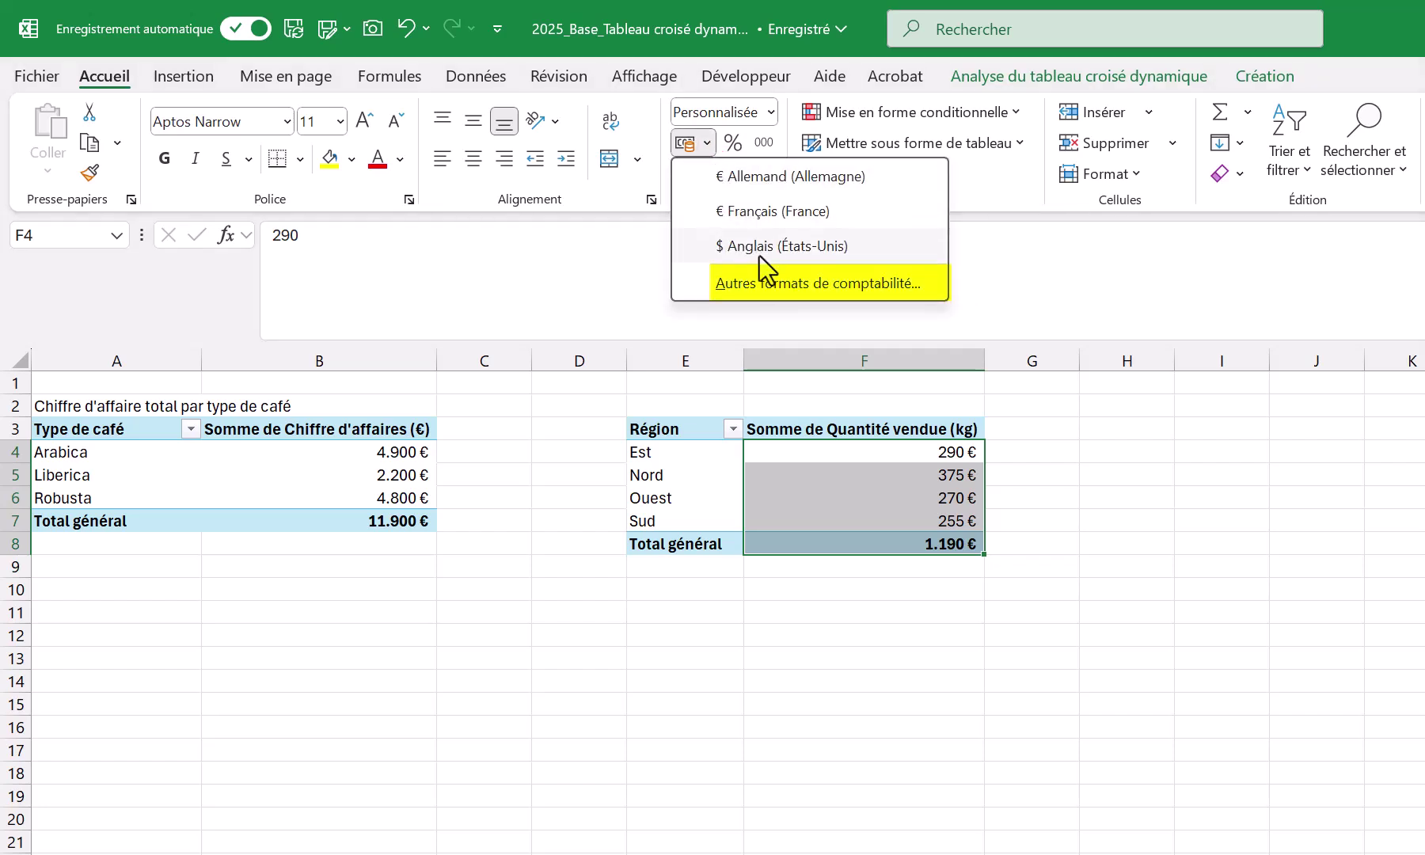
{"action": "left_click", "coordinate": [779, 293]}
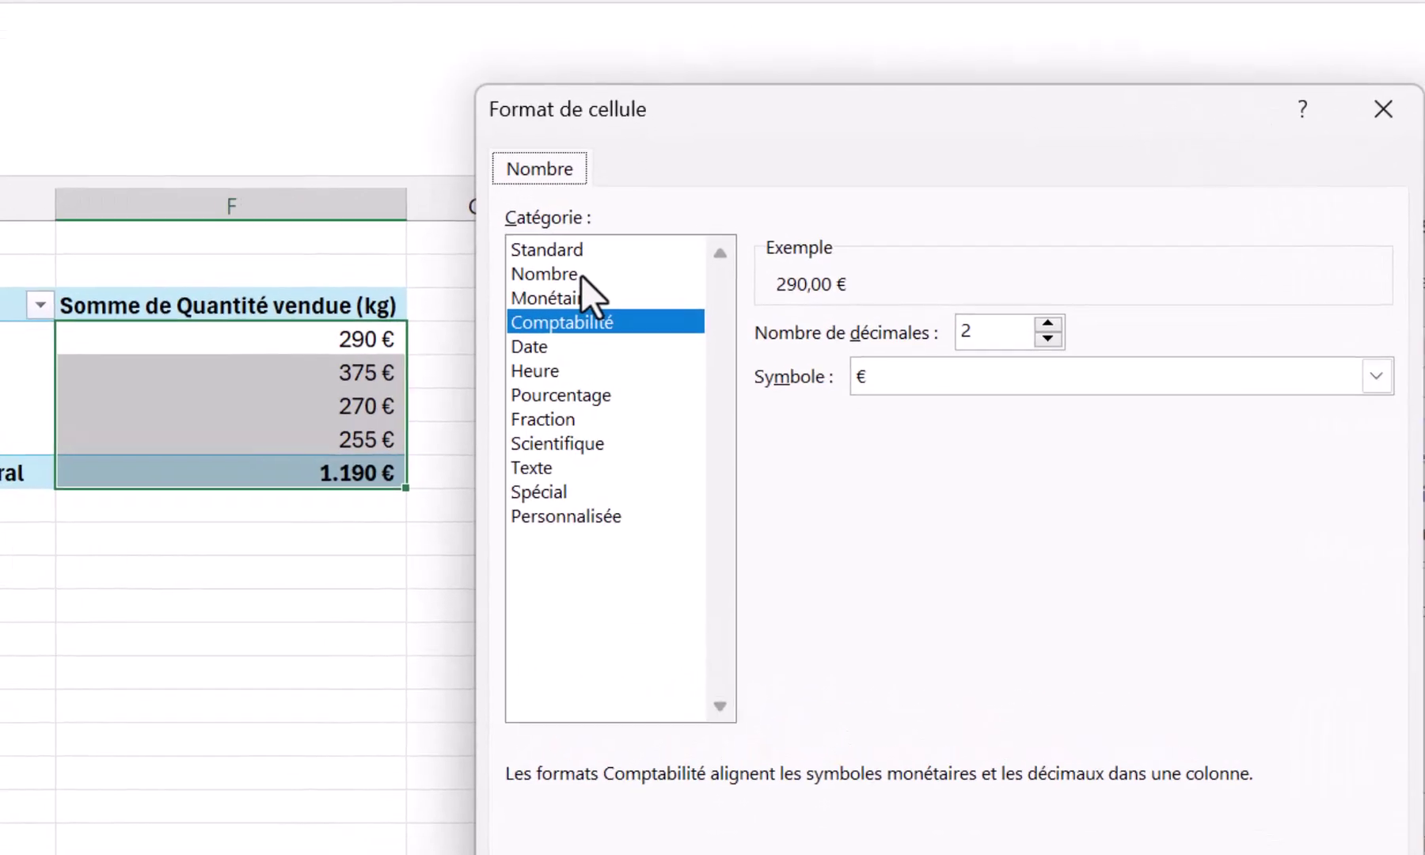
{"action": "left_click", "coordinate": [1027, 402]}
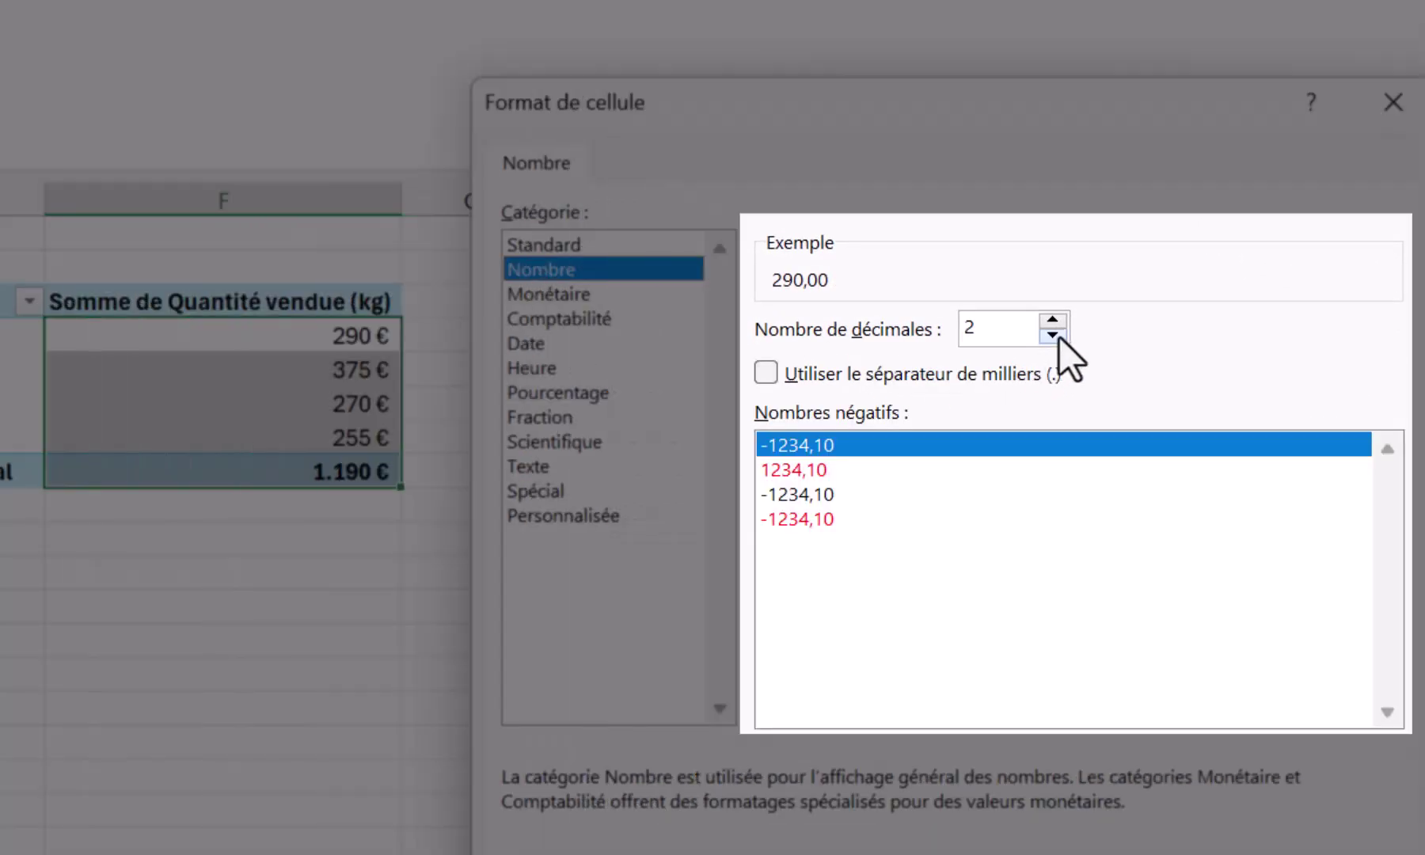
{"action": "left_click", "coordinate": [1053, 335]}
{"action": "left_click", "coordinate": [1053, 335]}
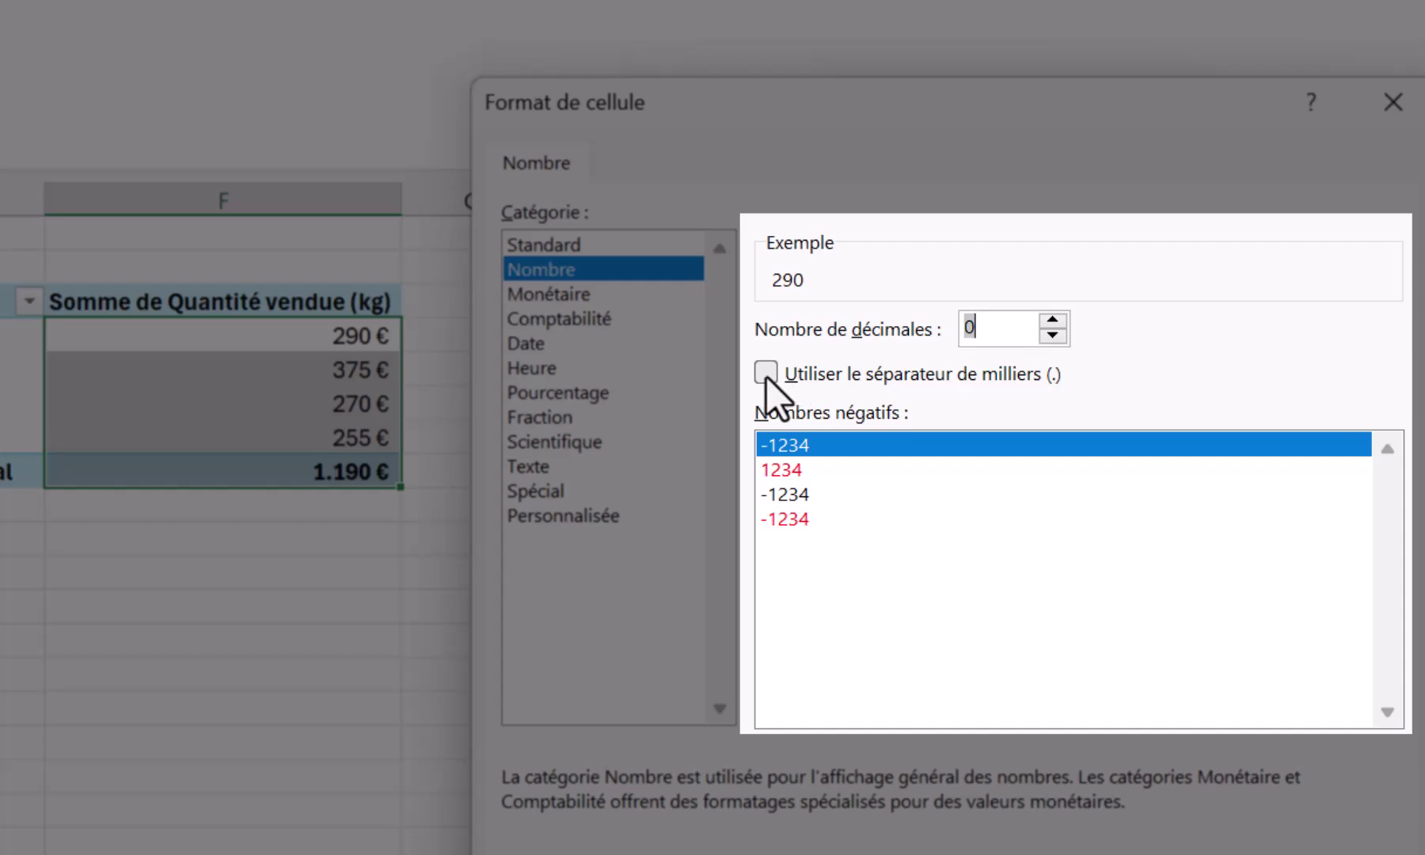
{"action": "left_click", "coordinate": [765, 373]}
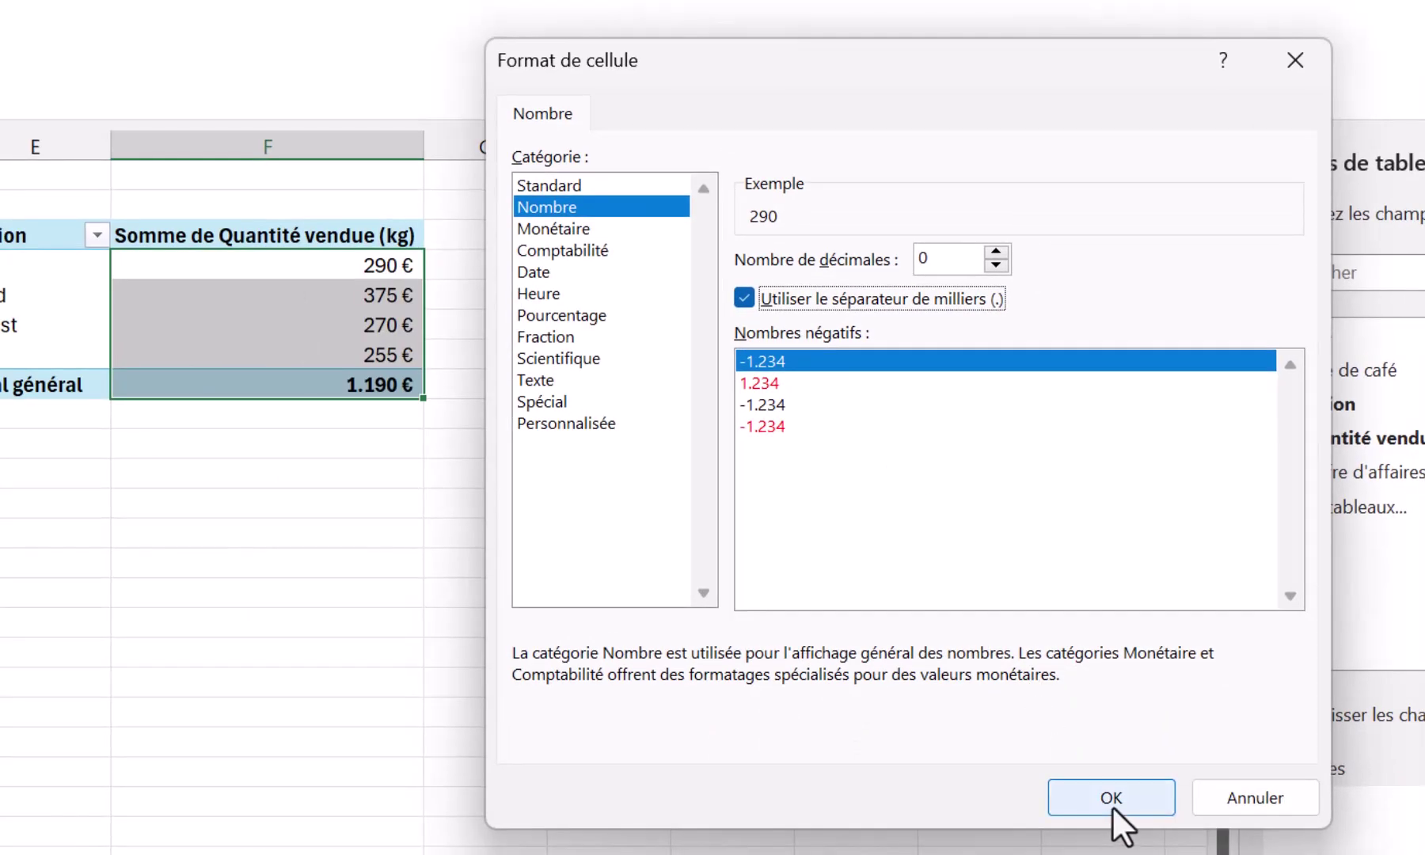
{"action": "left_click", "coordinate": [1111, 805]}
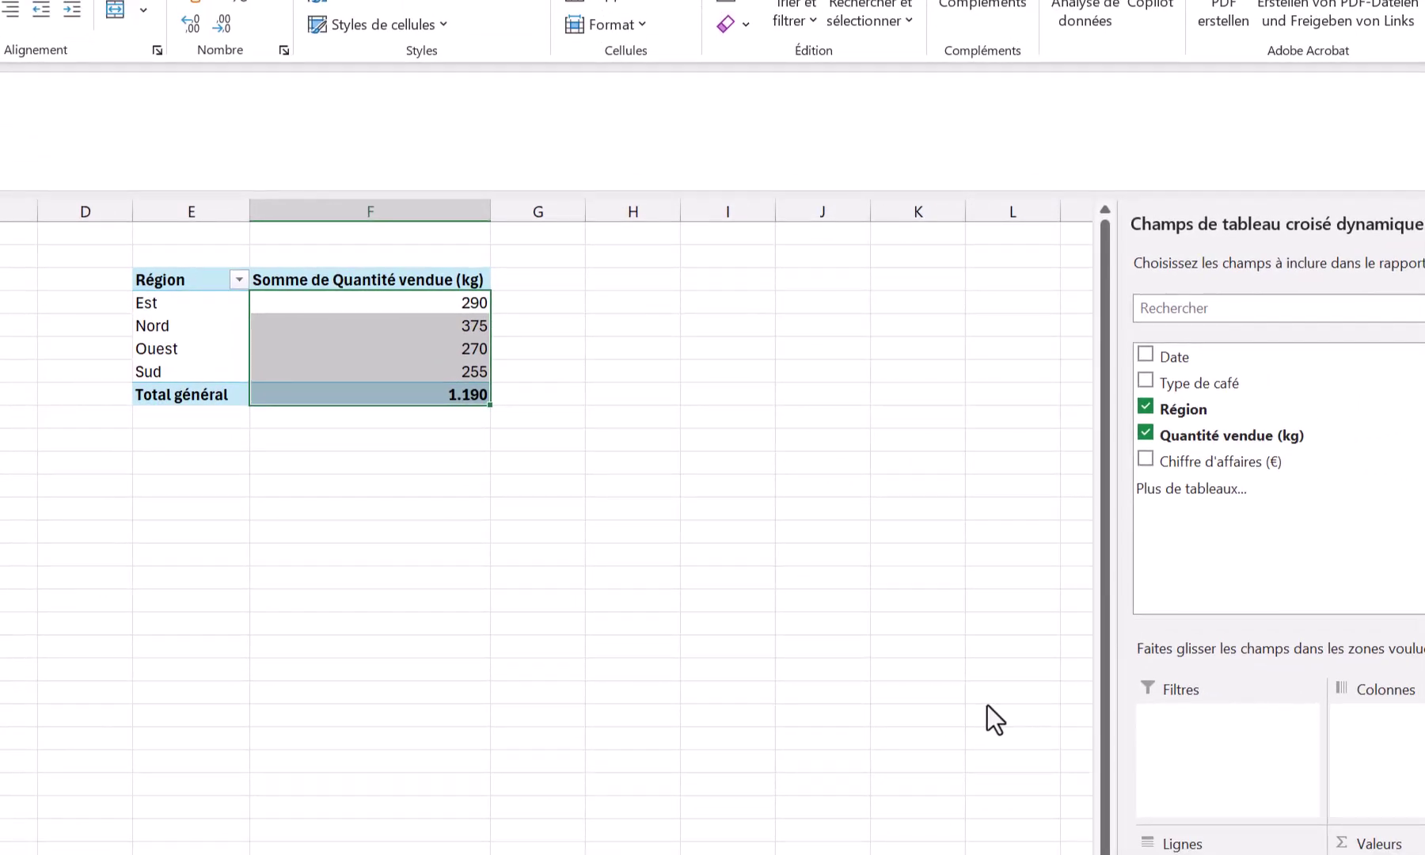
Step: Enter the title "Quantité vendue par région" in E2 above the second pivot table
{"action": "left_click", "coordinate": [174, 259]}
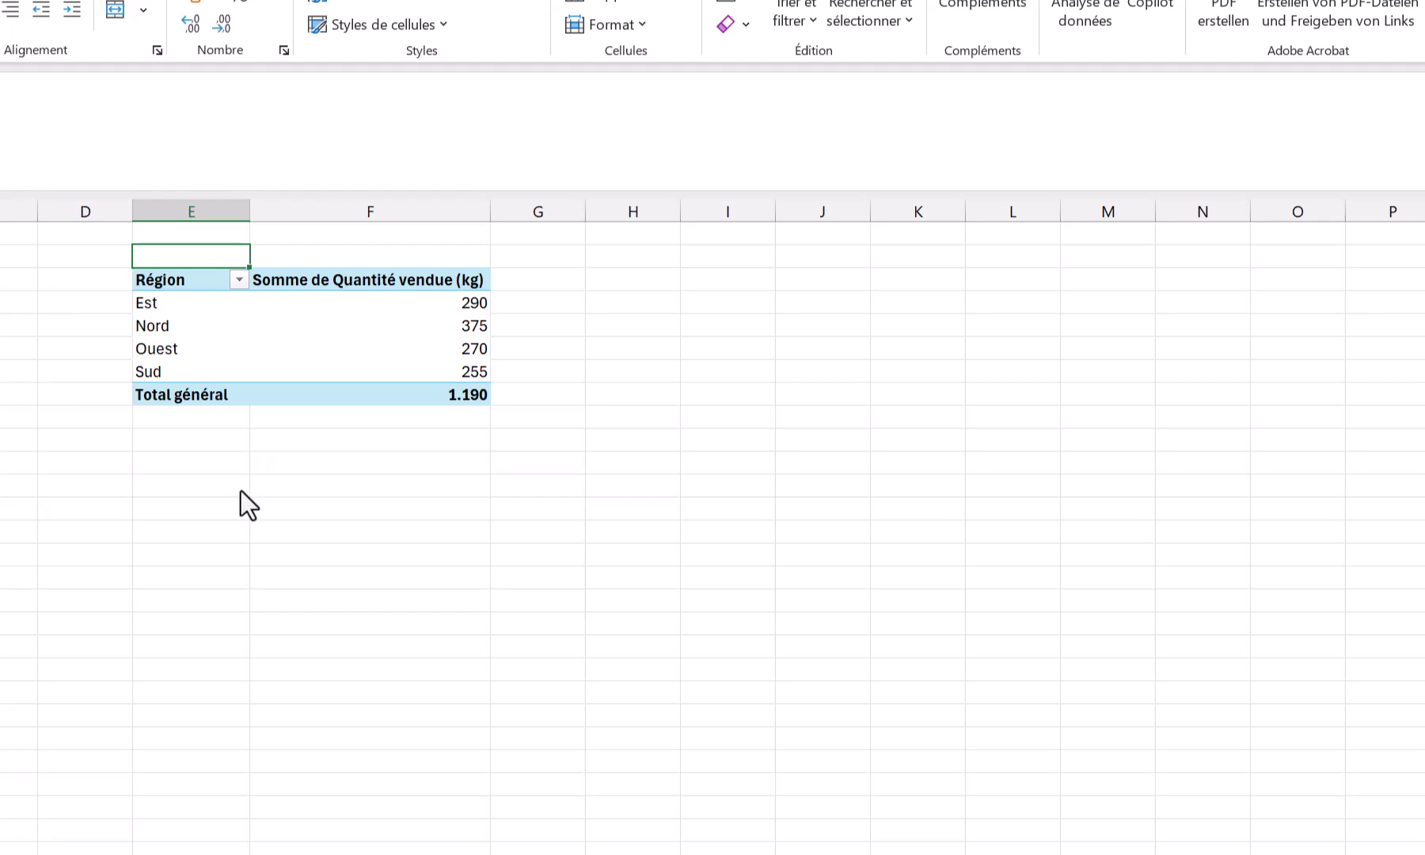
{"action": "type", "text": "Quantité vendue par région"}
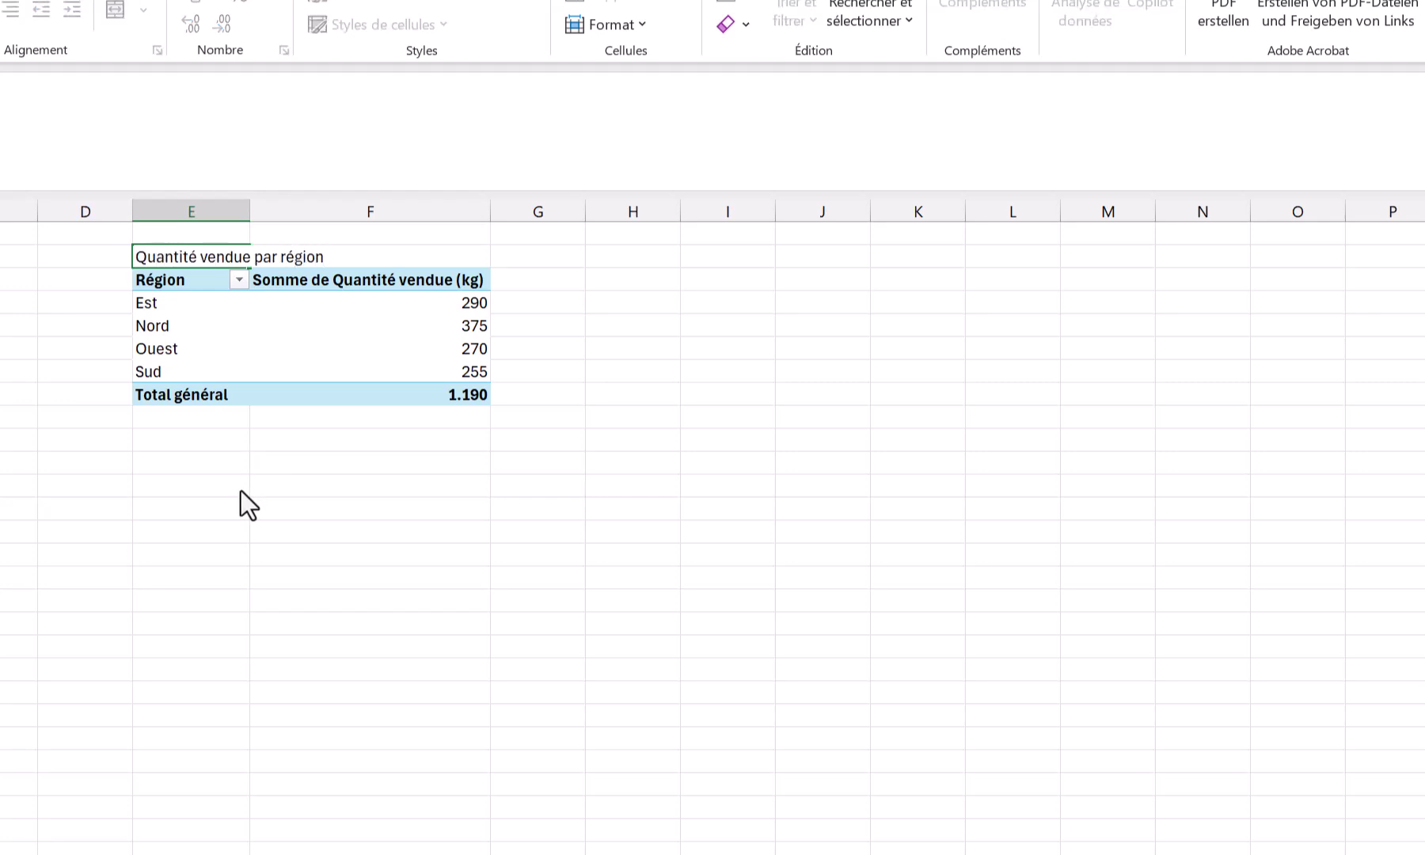
{"action": "key", "text": "Return"}
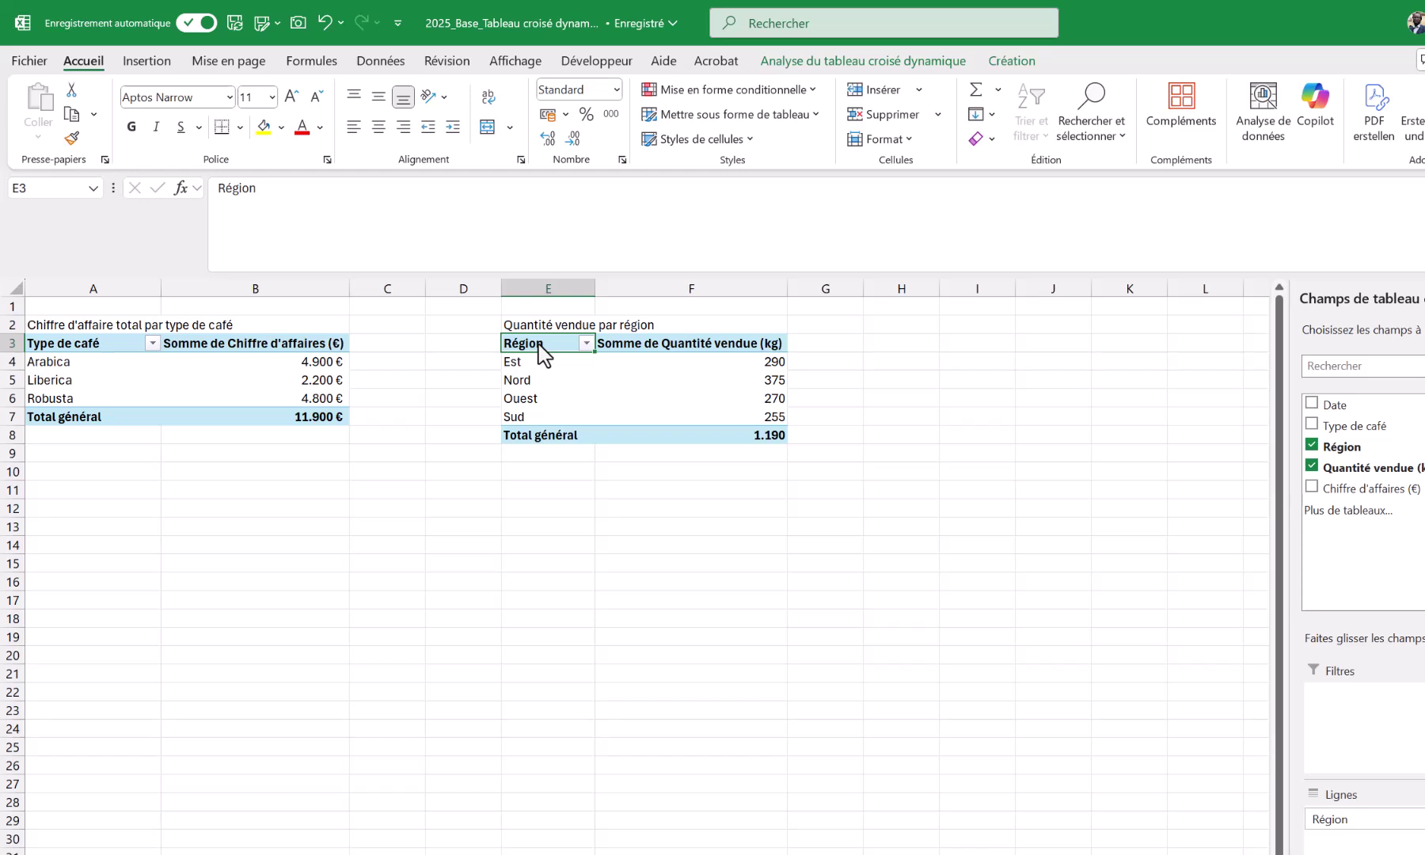
Step: Copy the pivot table E3:F8 to I3 and fit the widths of columns I and J to their contents
{"action": "left_click_drag", "start_coordinate": [538, 344], "coordinate": [711, 433]}
{"action": "key", "text": "ctrl+c"}
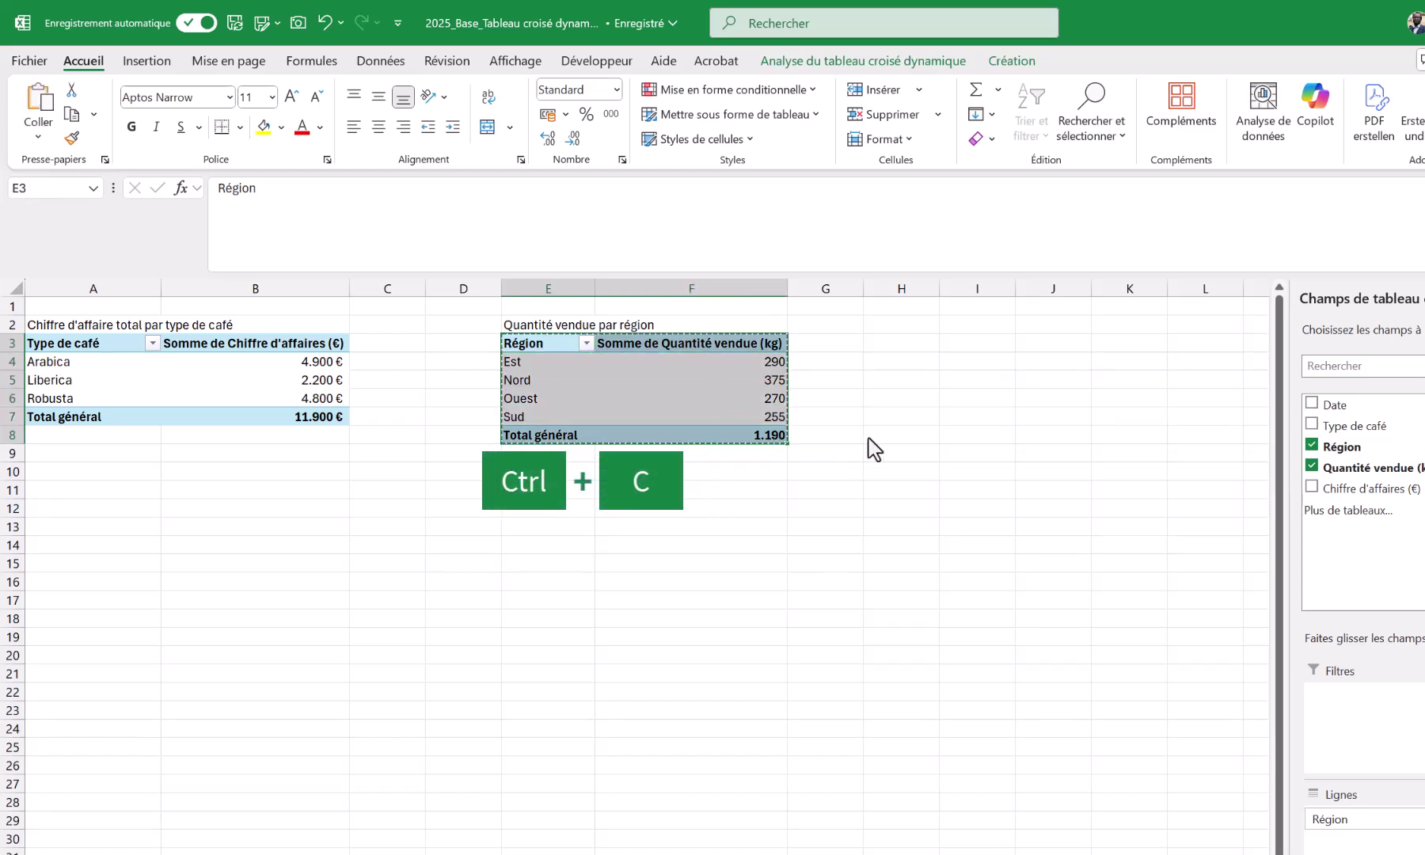
{"action": "left_click", "coordinate": [958, 344]}
{"action": "key", "text": "ctrl+v"}
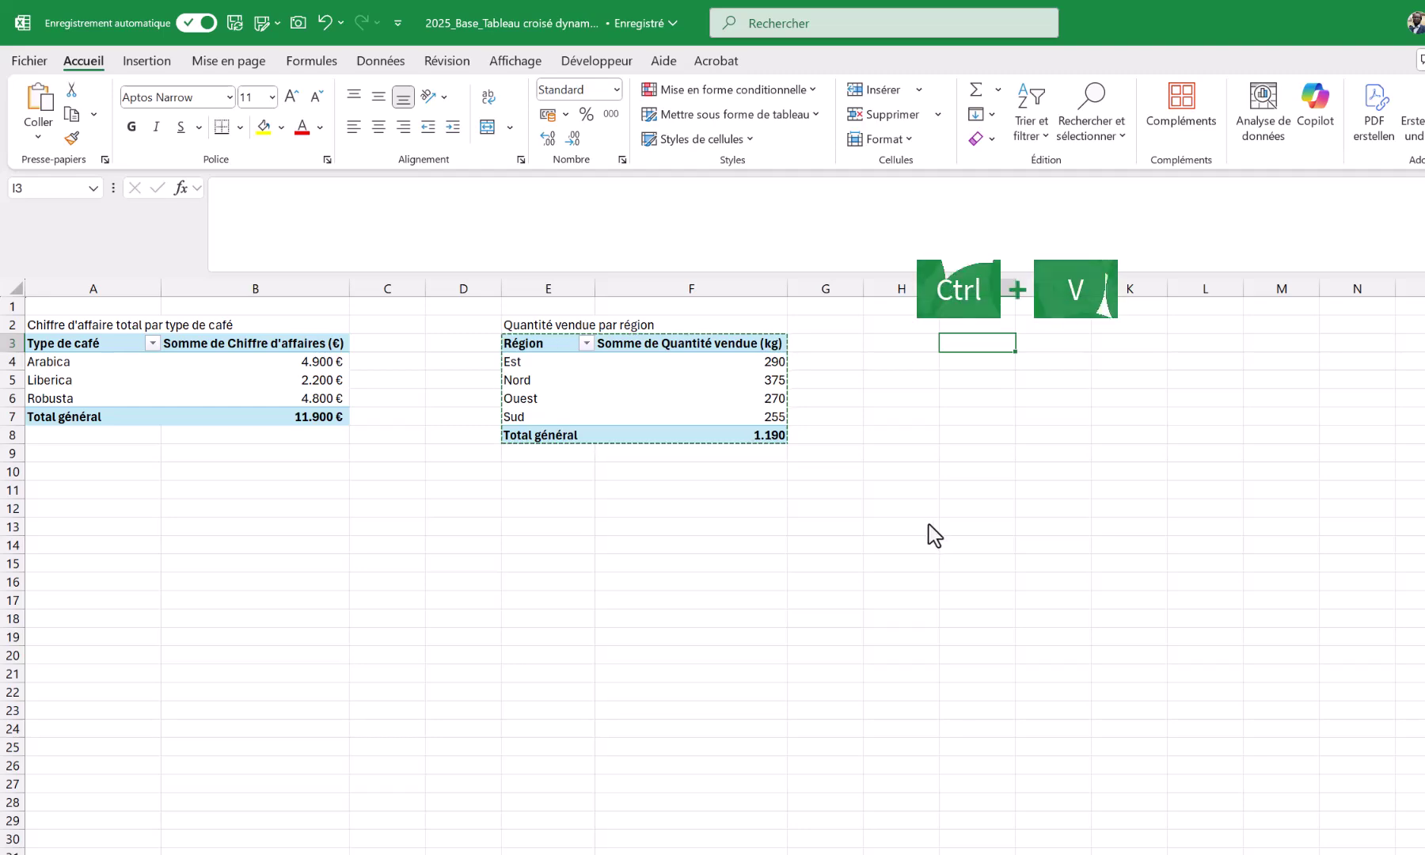
{"action": "left_click_drag", "start_coordinate": [979, 290], "coordinate": [1085, 291]}
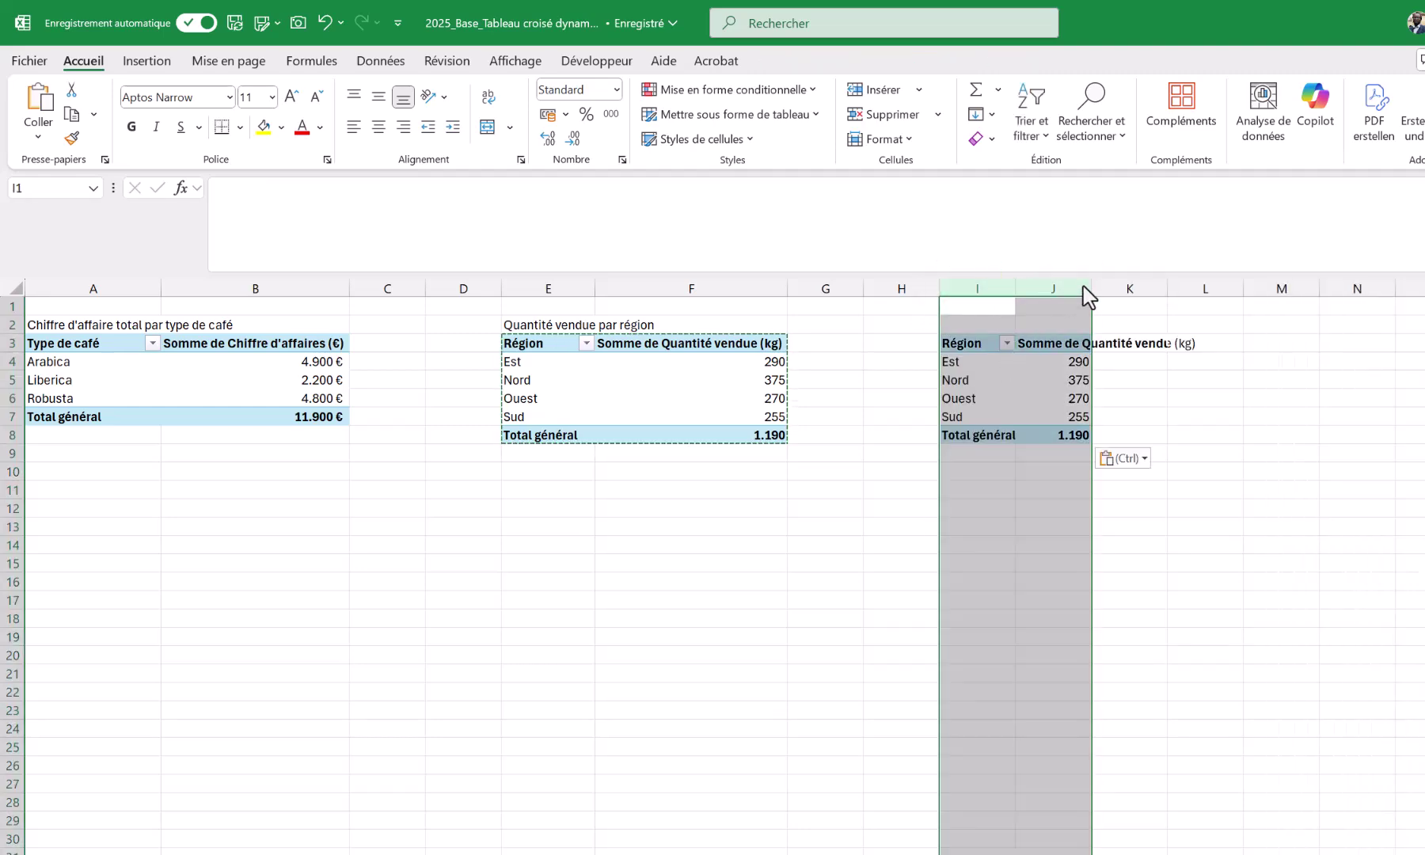
{"action": "double_click", "coordinate": [1093, 288]}
Step: Remove Région and Quantité vendue (kg) from the third pivot table and add Type de café as its rows
{"action": "left_click", "coordinate": [1077, 363]}
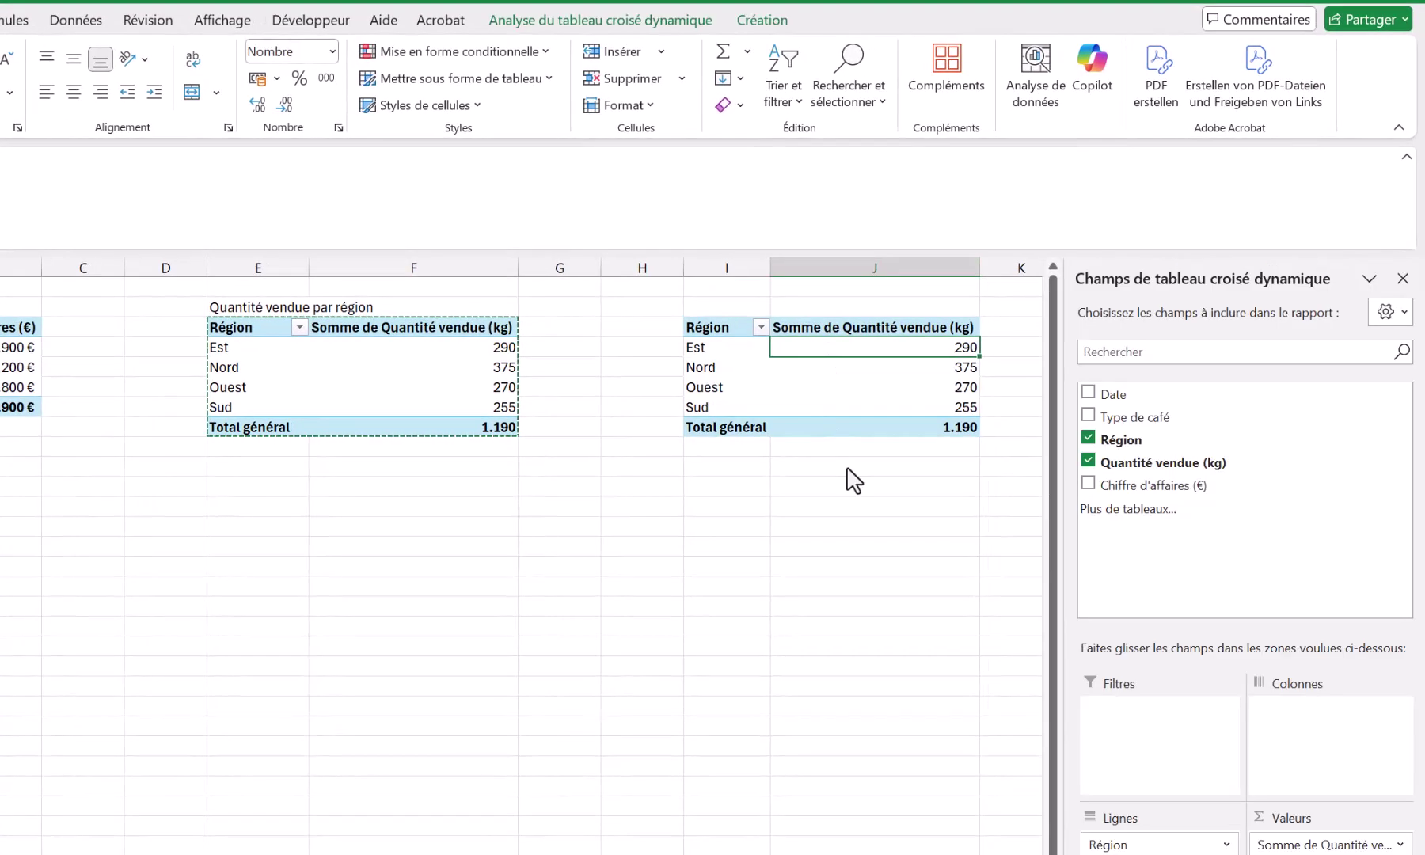
{"action": "left_click", "coordinate": [844, 328]}
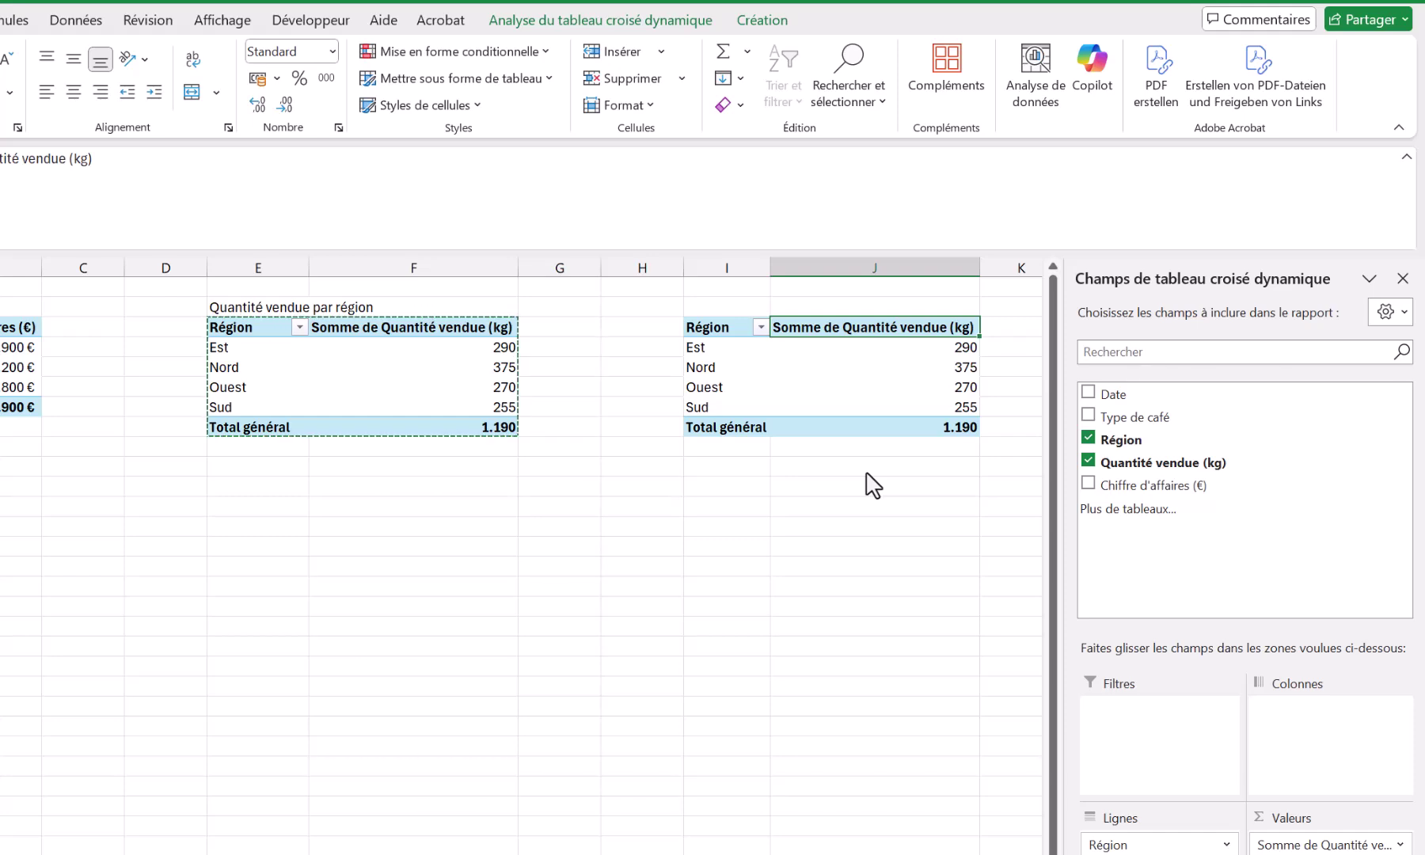
{"action": "left_click", "coordinate": [1089, 438]}
{"action": "left_click", "coordinate": [1089, 460]}
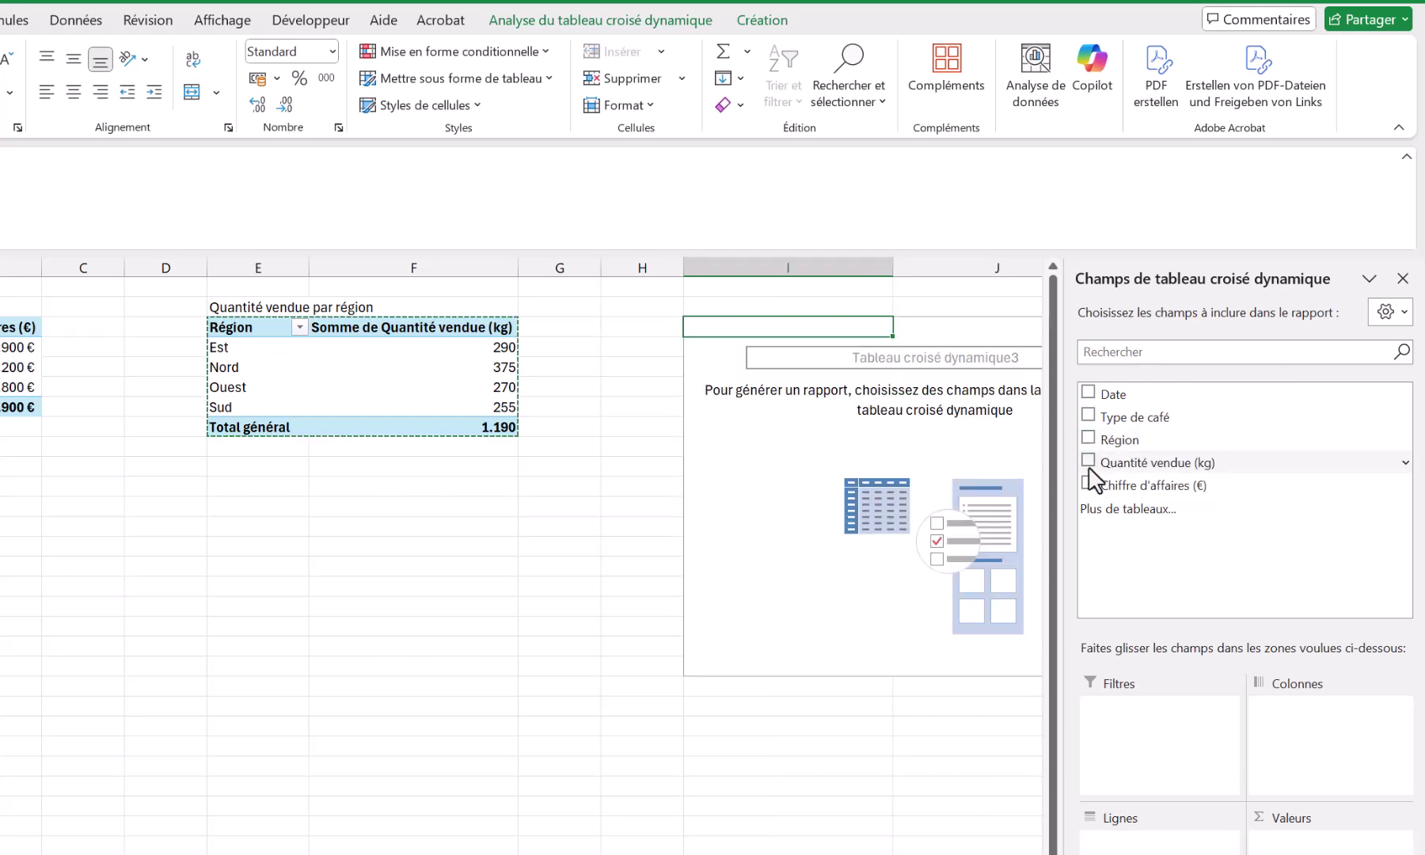
{"action": "left_click", "coordinate": [1090, 834]}
{"action": "left_click", "coordinate": [1089, 834]}
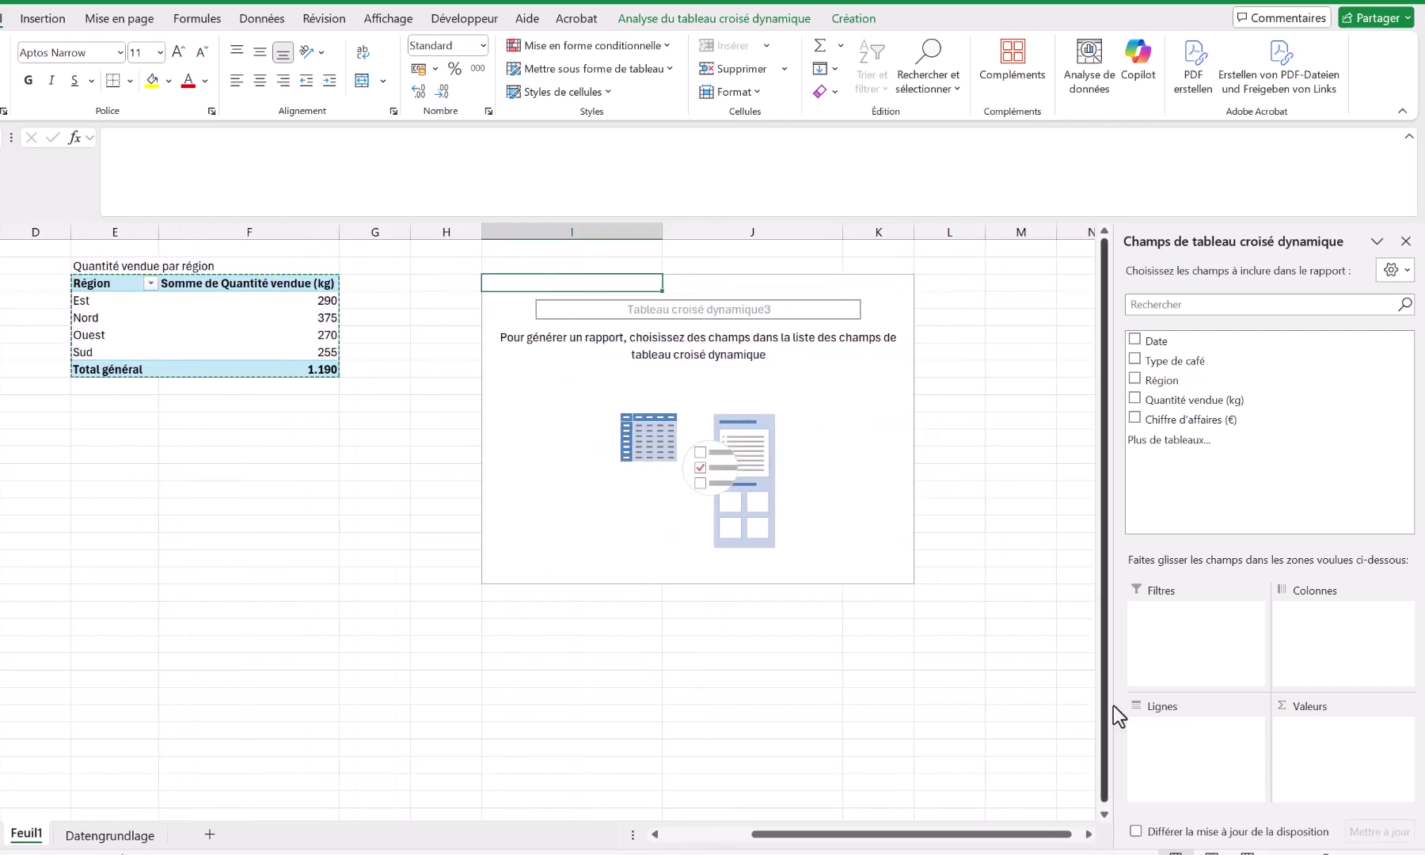
{"action": "left_click", "coordinate": [1135, 359]}
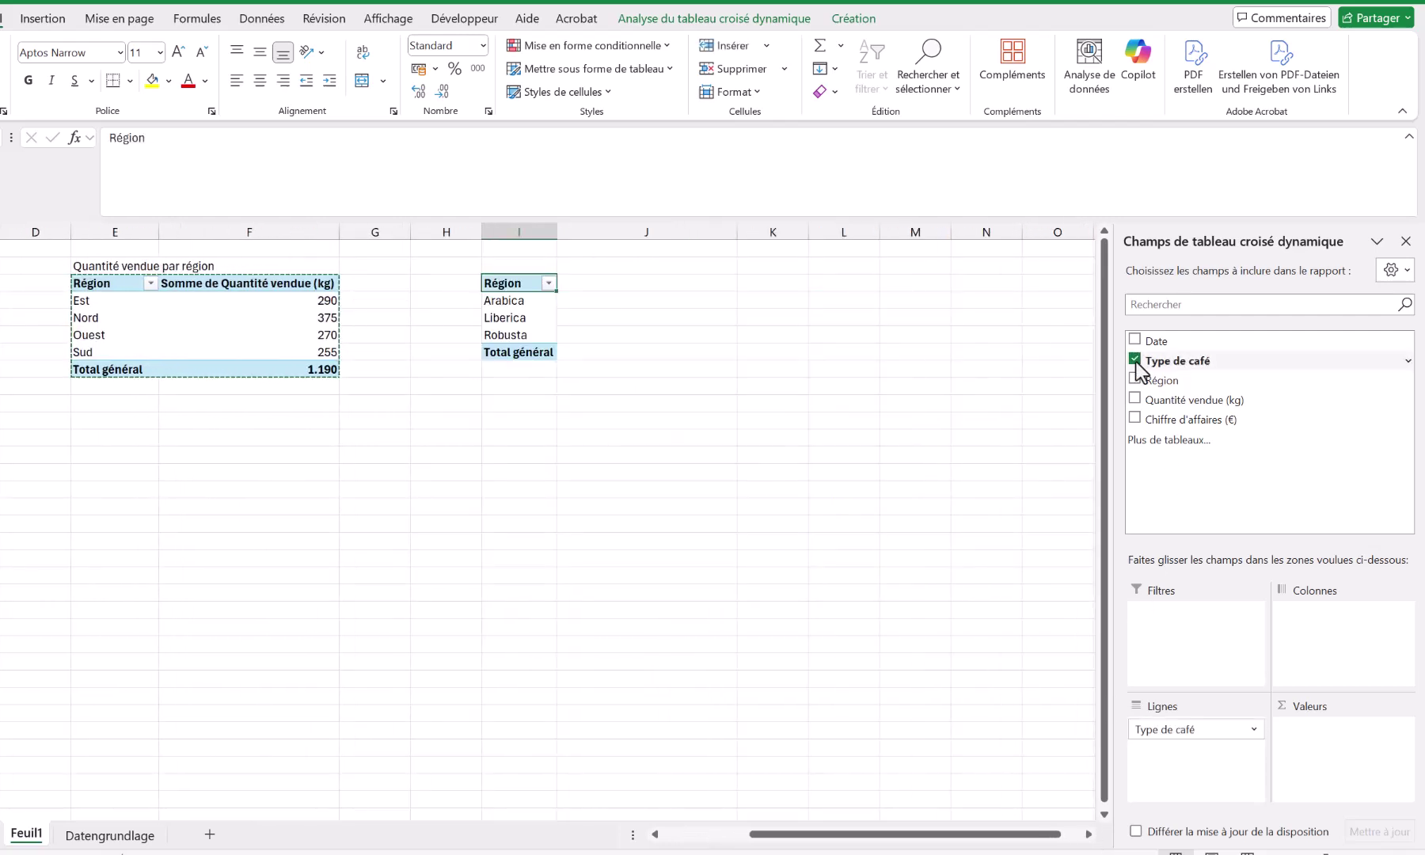
Step: Add Chiffre d'affaires (€) as the third pivot table's values, and rename its row header in I3 to "Type de café", fitting column I's width
{"action": "left_click", "coordinate": [1135, 418]}
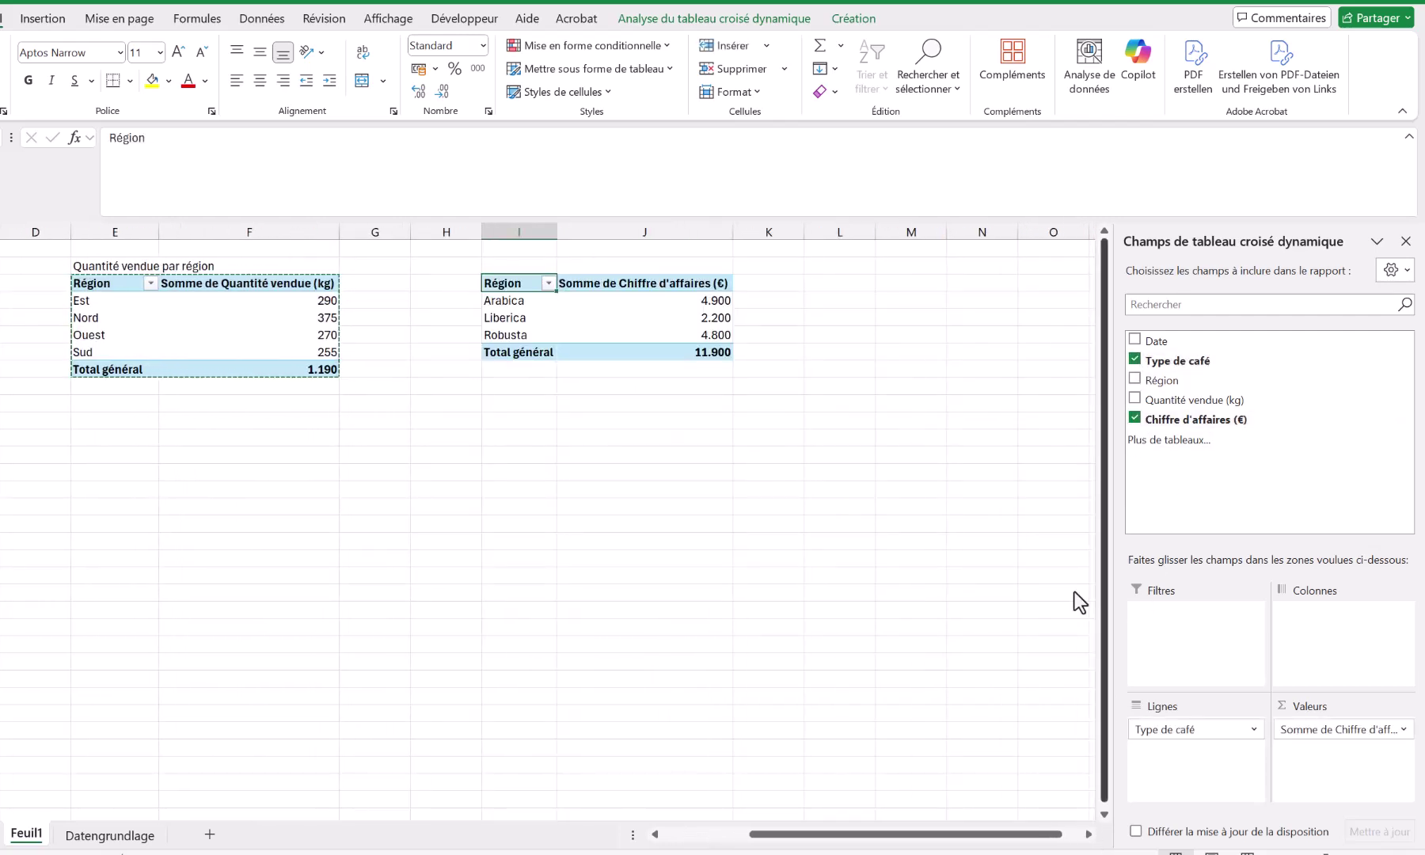
{"action": "left_click_drag", "start_coordinate": [865, 833], "coordinate": [776, 779]}
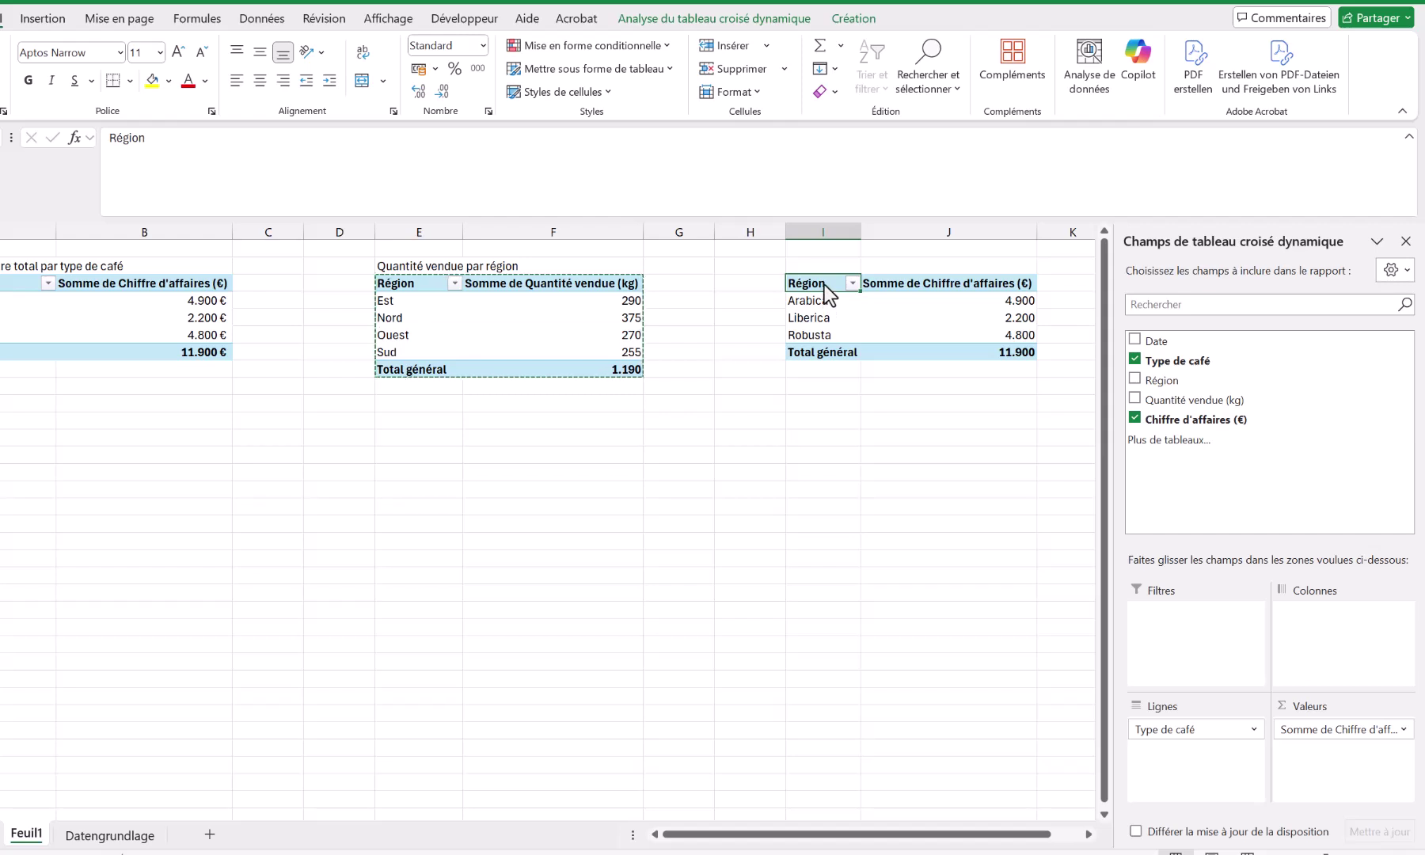
{"action": "left_click", "coordinate": [131, 139]}
{"action": "double_click", "coordinate": [127, 138]}
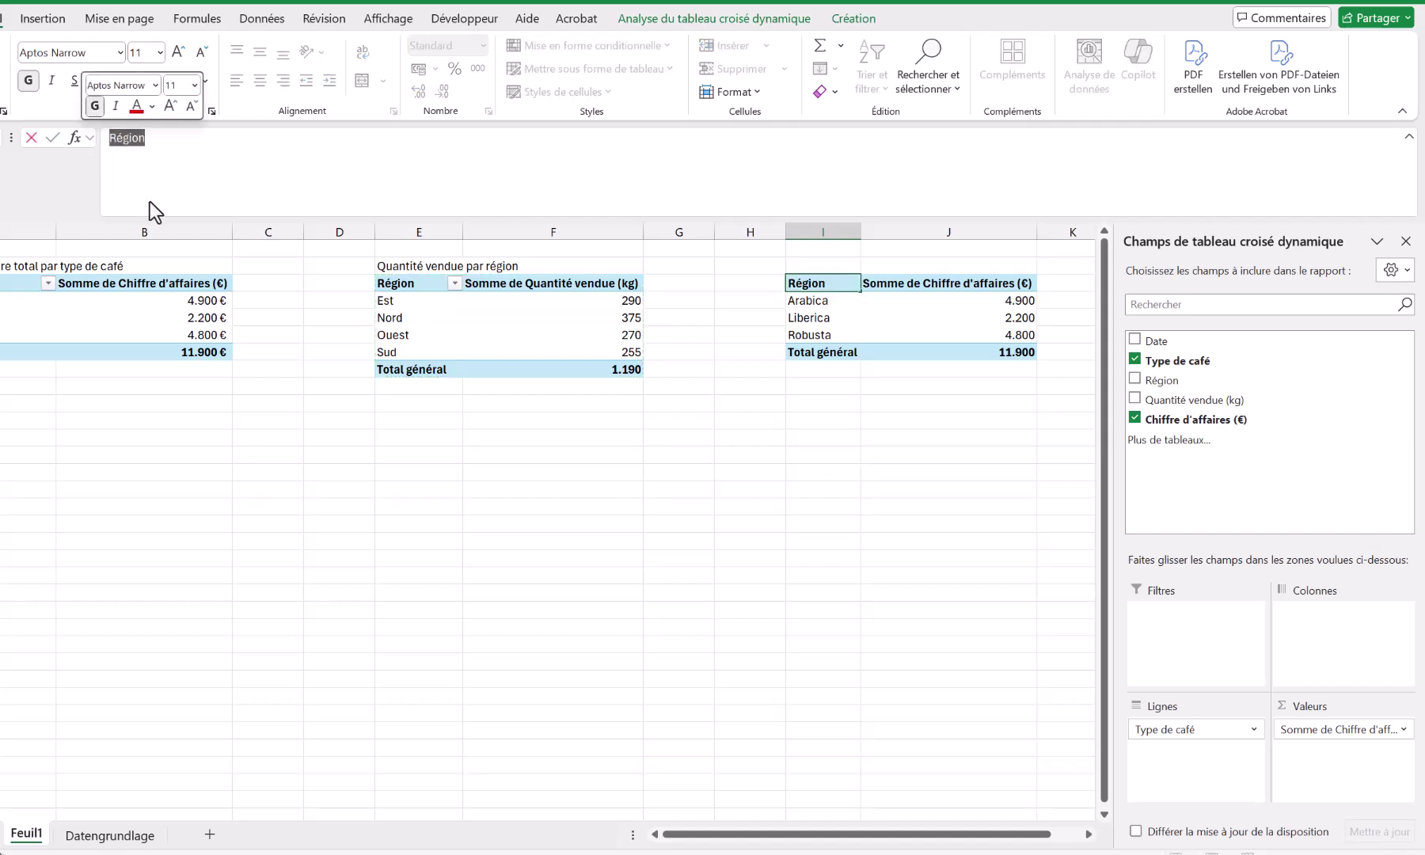
{"action": "type", "text": "Type de café"}
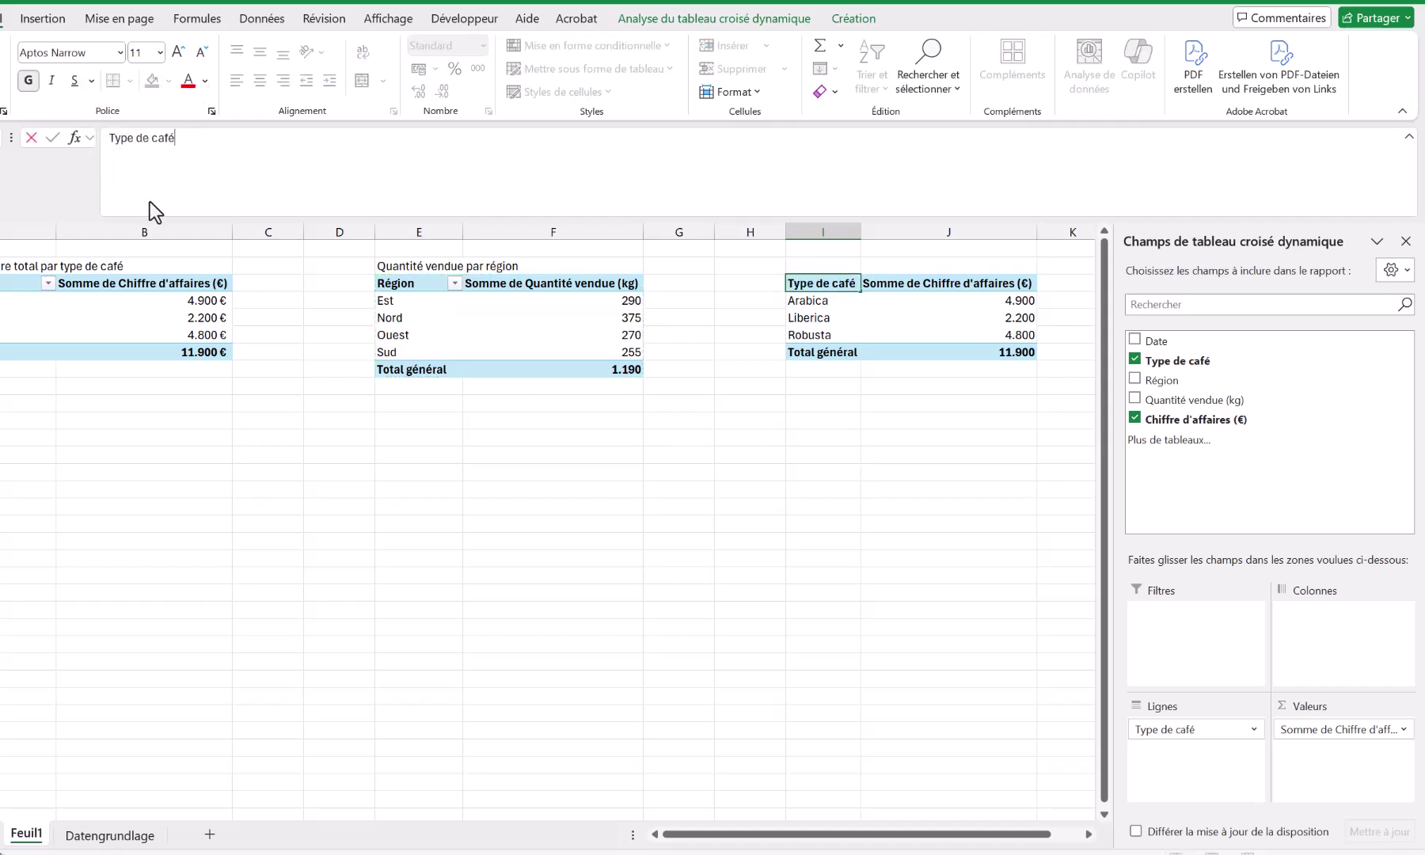
{"action": "key", "text": "Return"}
{"action": "double_click", "coordinate": [861, 232]}
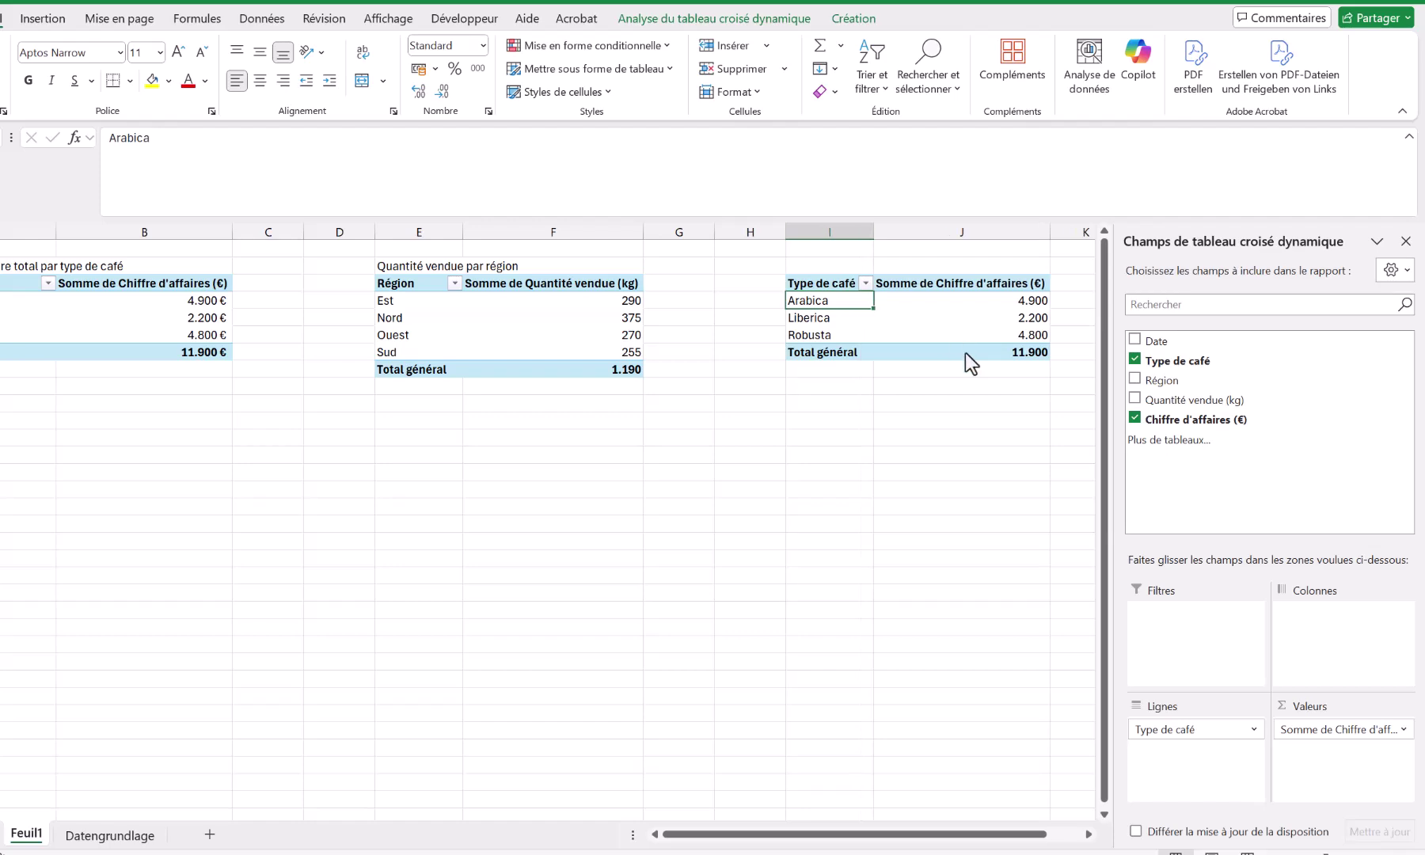
Step: Sort the coffee types in the third pivot table in descending order by Somme de Chiffre d'affaires (€)
{"action": "left_click", "coordinate": [831, 286]}
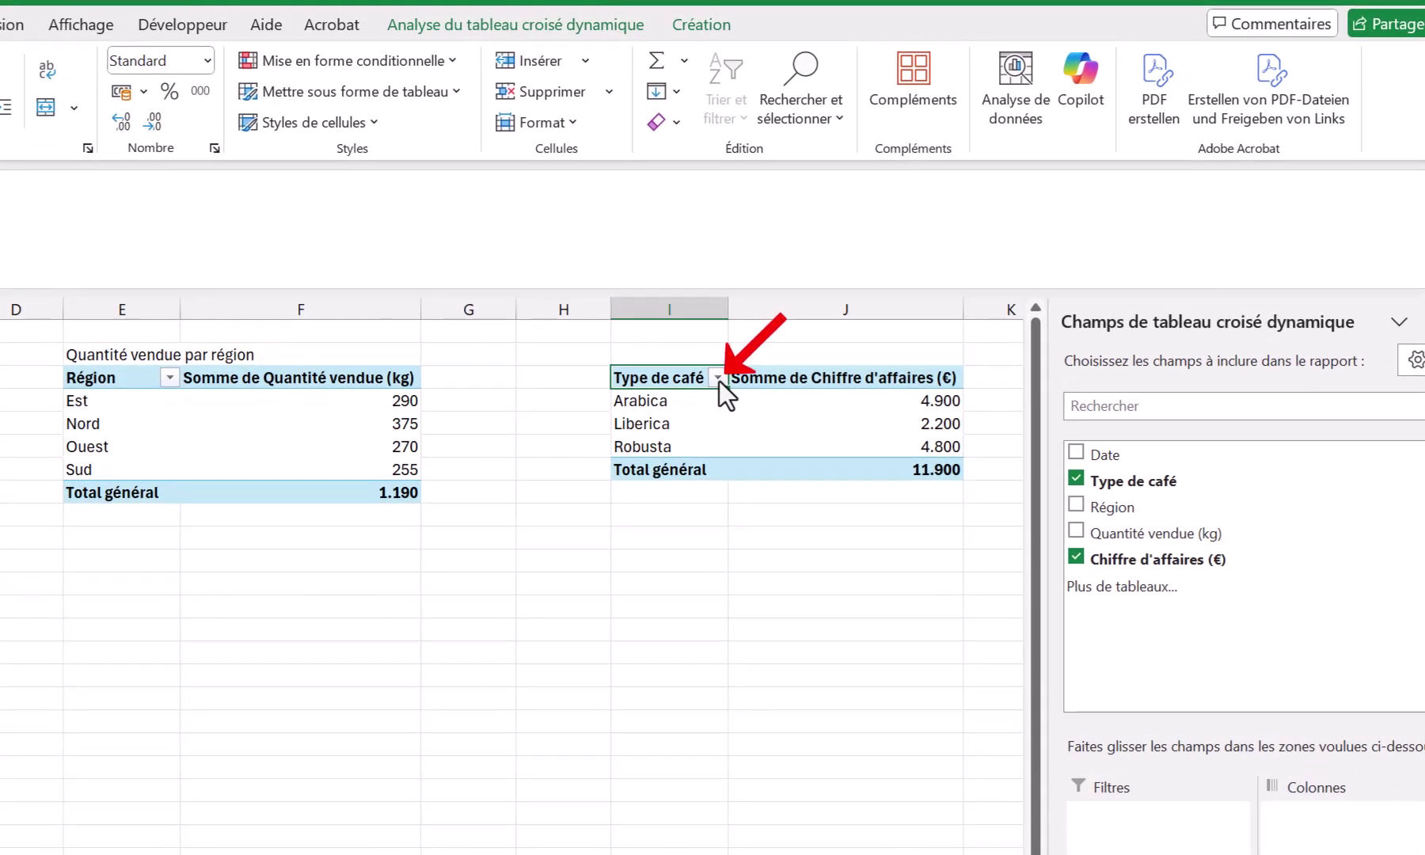
{"action": "left_click", "coordinate": [719, 378]}
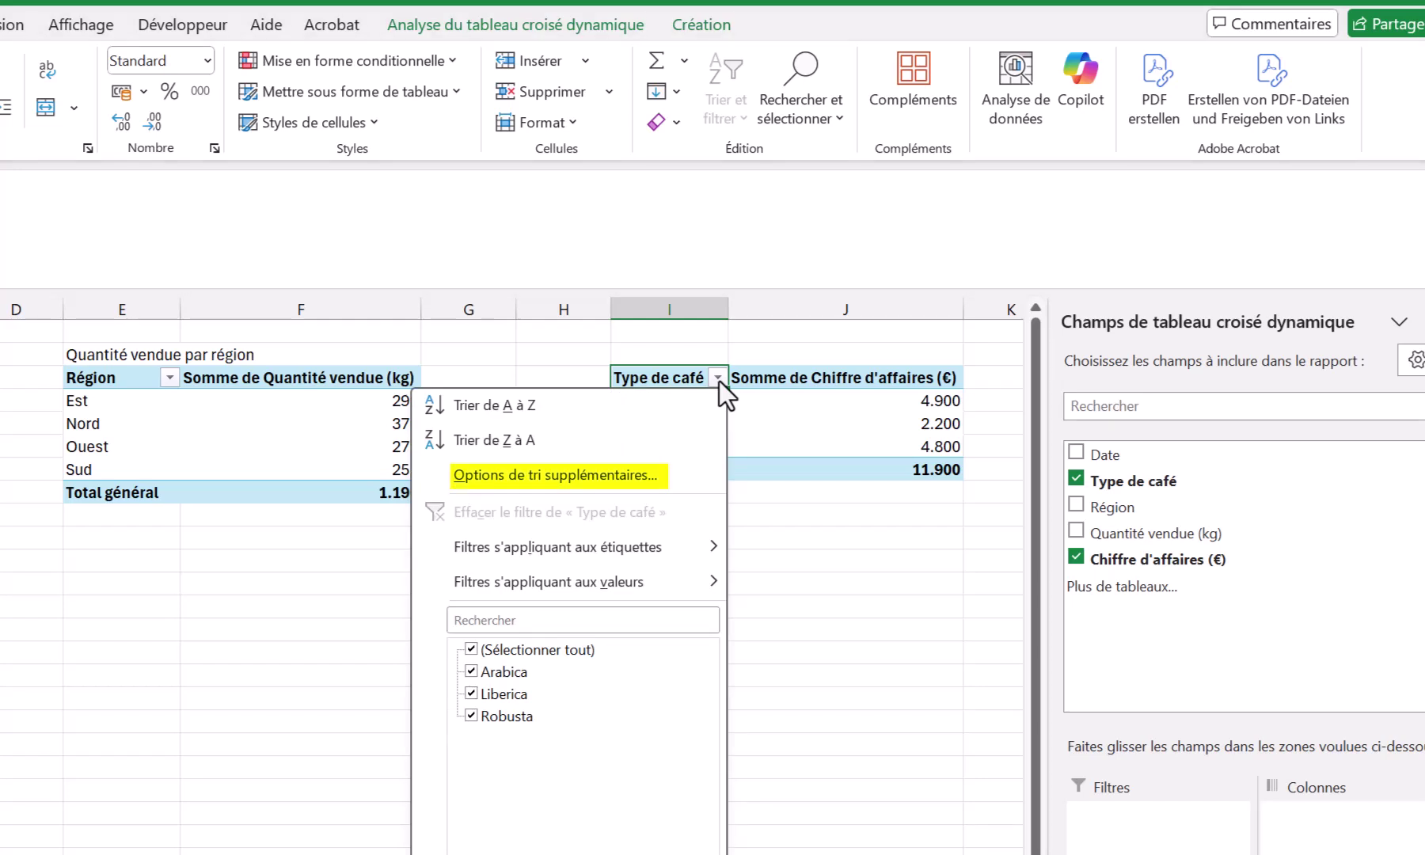
{"action": "left_click", "coordinate": [576, 477]}
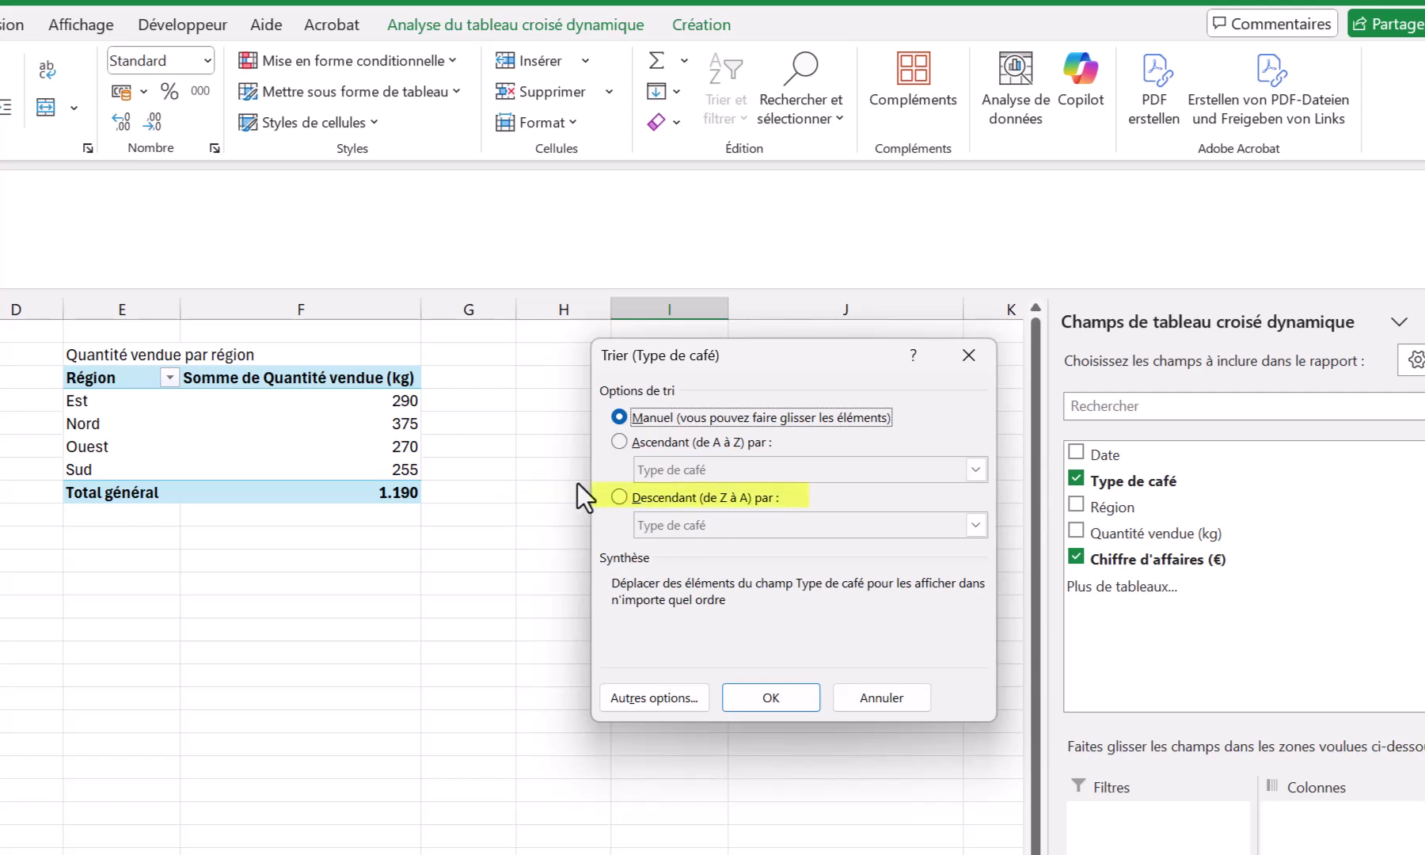
{"action": "left_click", "coordinate": [620, 498]}
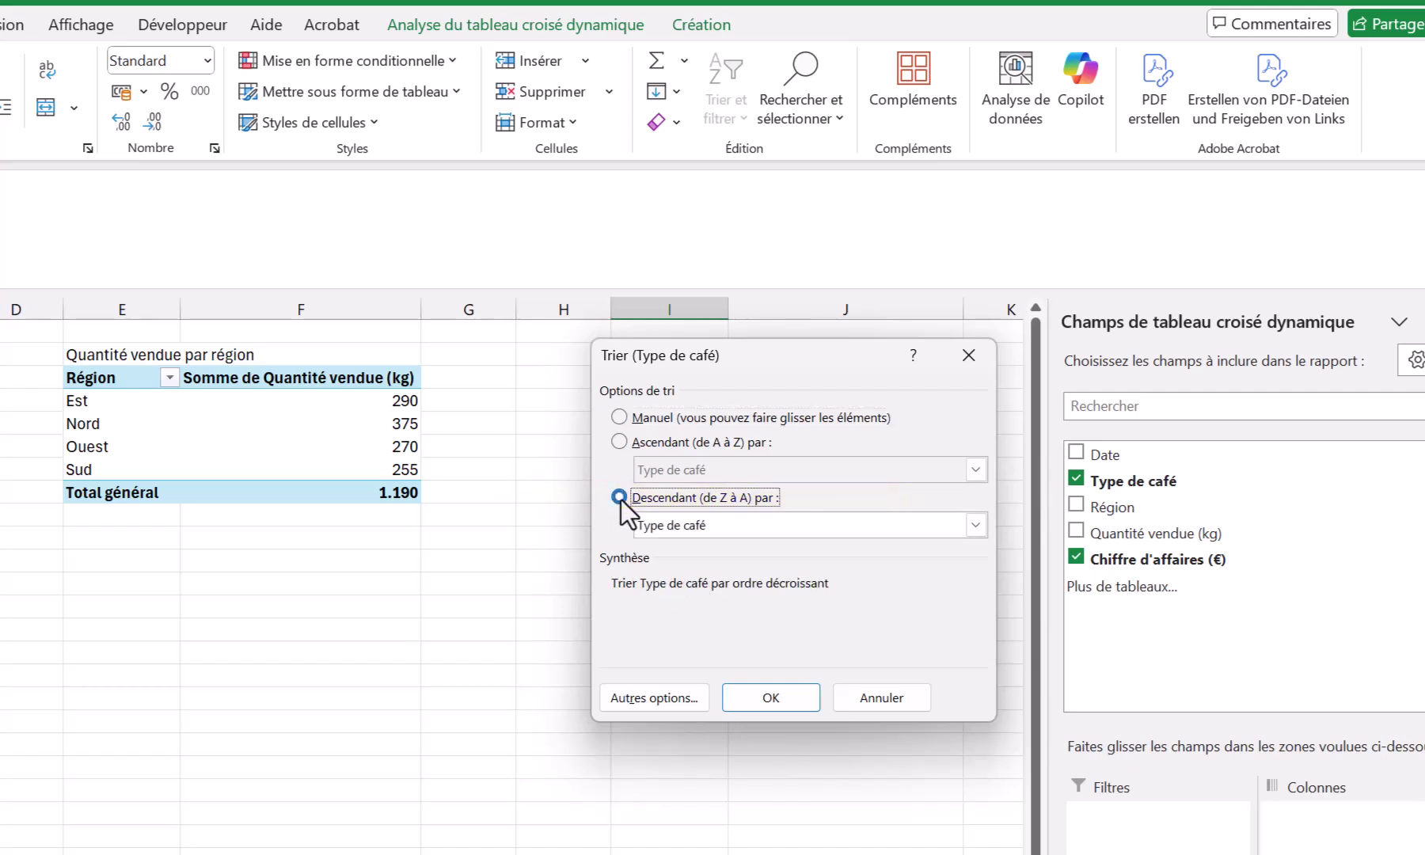
{"action": "left_click", "coordinate": [975, 527]}
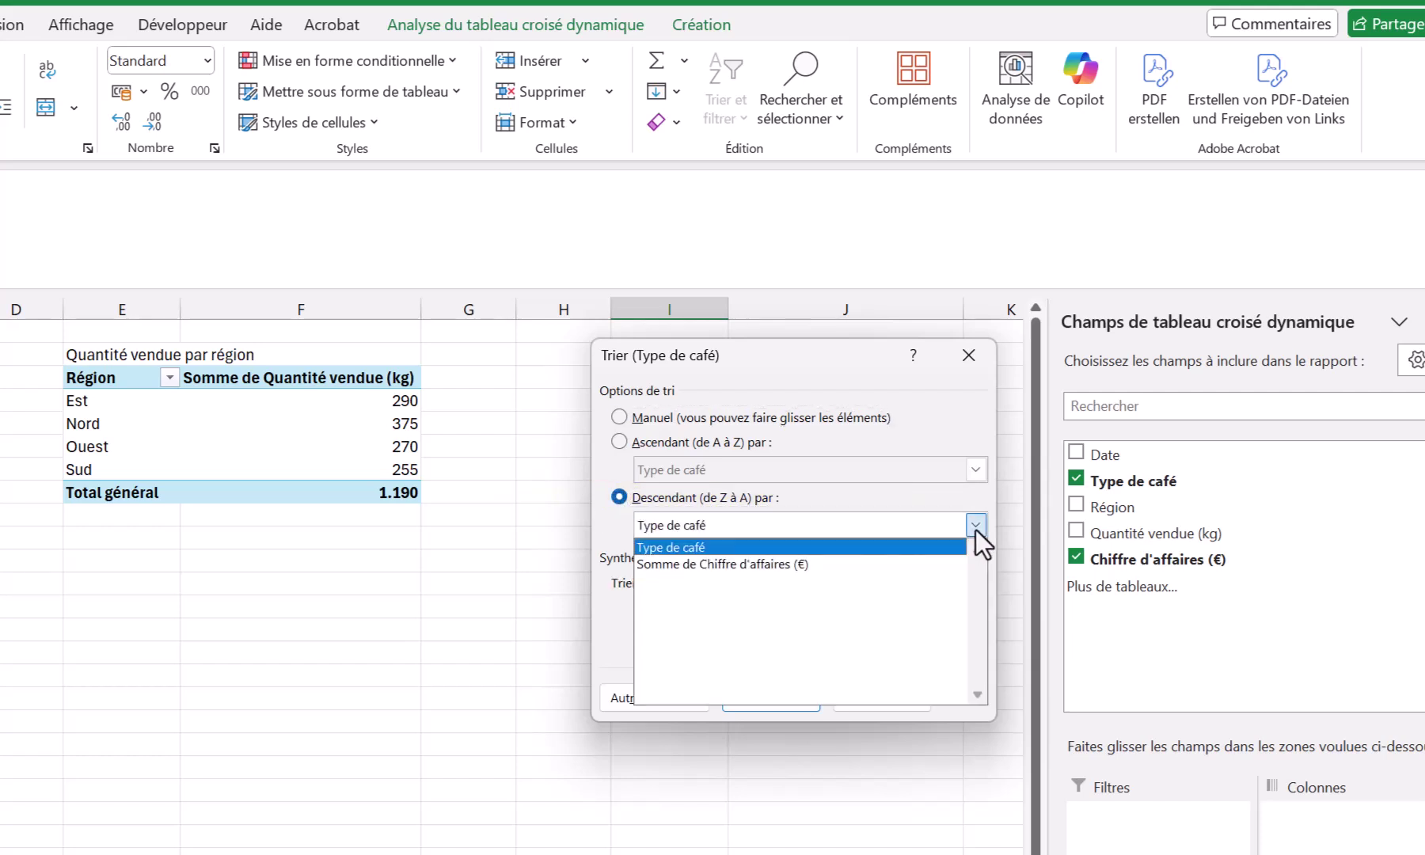
{"action": "left_click", "coordinate": [874, 564]}
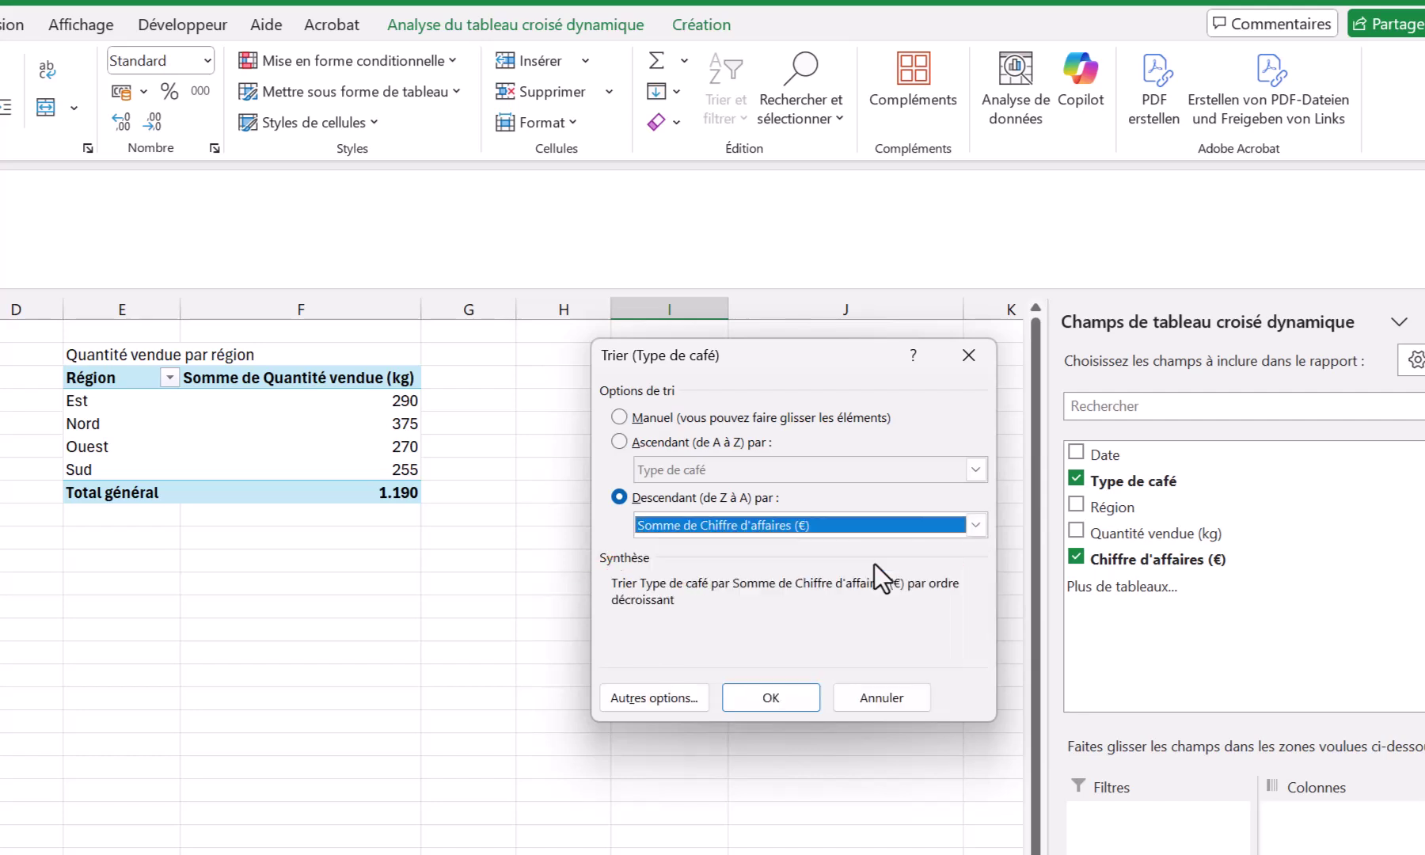
{"action": "left_click", "coordinate": [784, 701]}
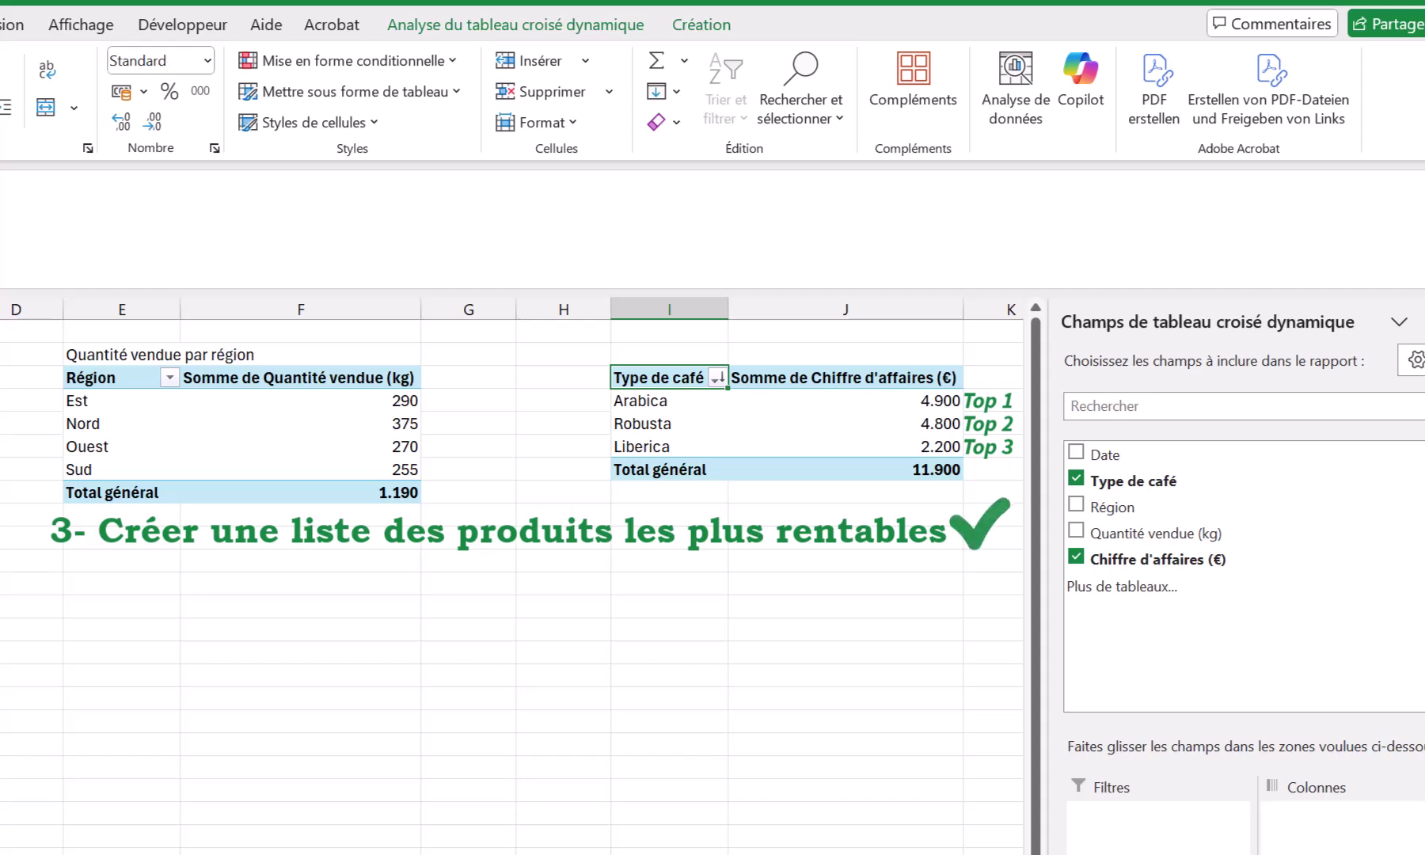
Step: Format the revenue values in J4:J7 as euro amounts in the accounting format
{"action": "scroll", "coordinate": [512, 570], "scroll_direction": "right", "scroll_amount": 2}
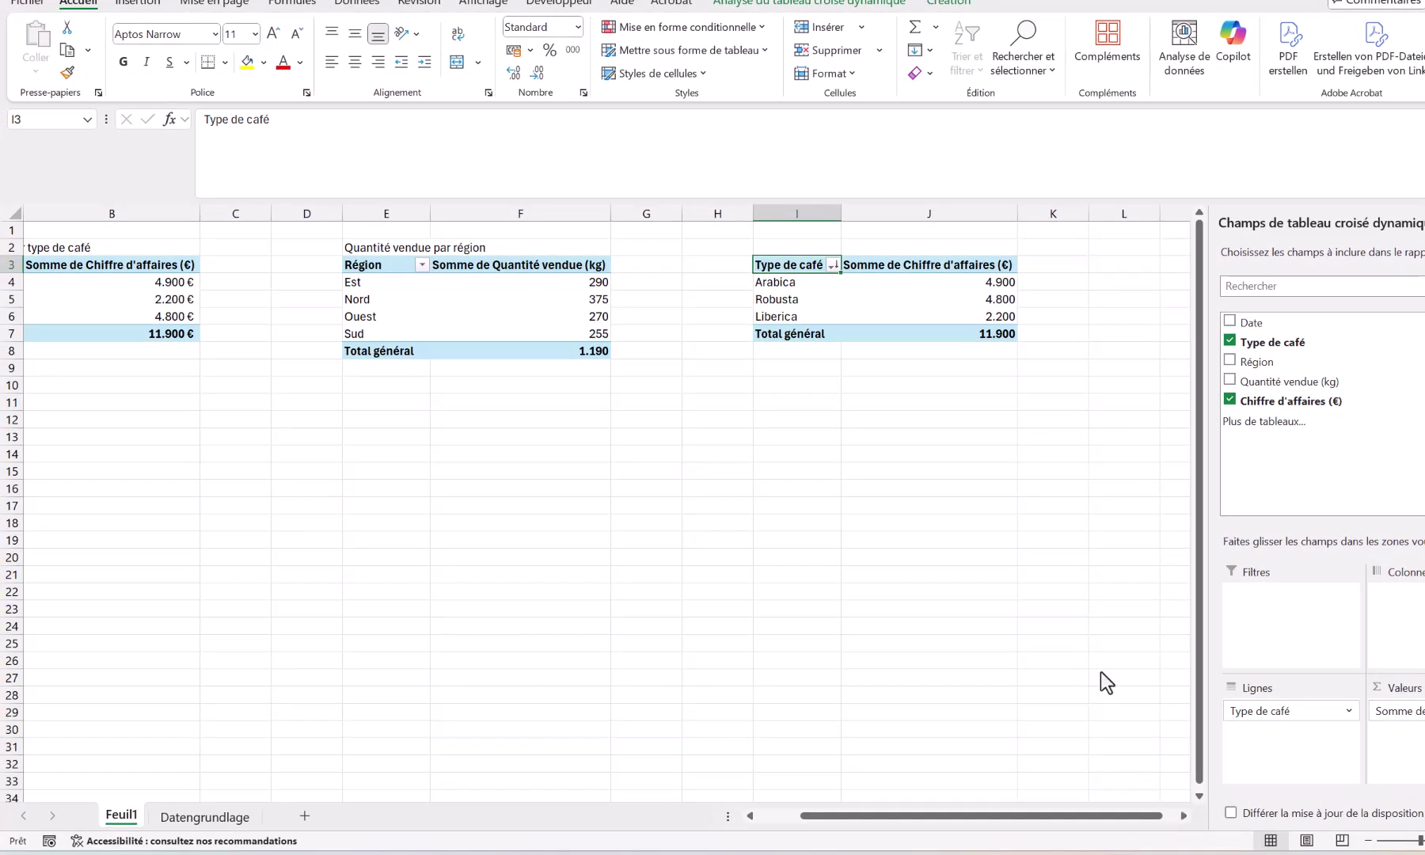
{"action": "left_click", "coordinate": [914, 320]}
{"action": "left_click", "coordinate": [1006, 332], "text": "shift"}
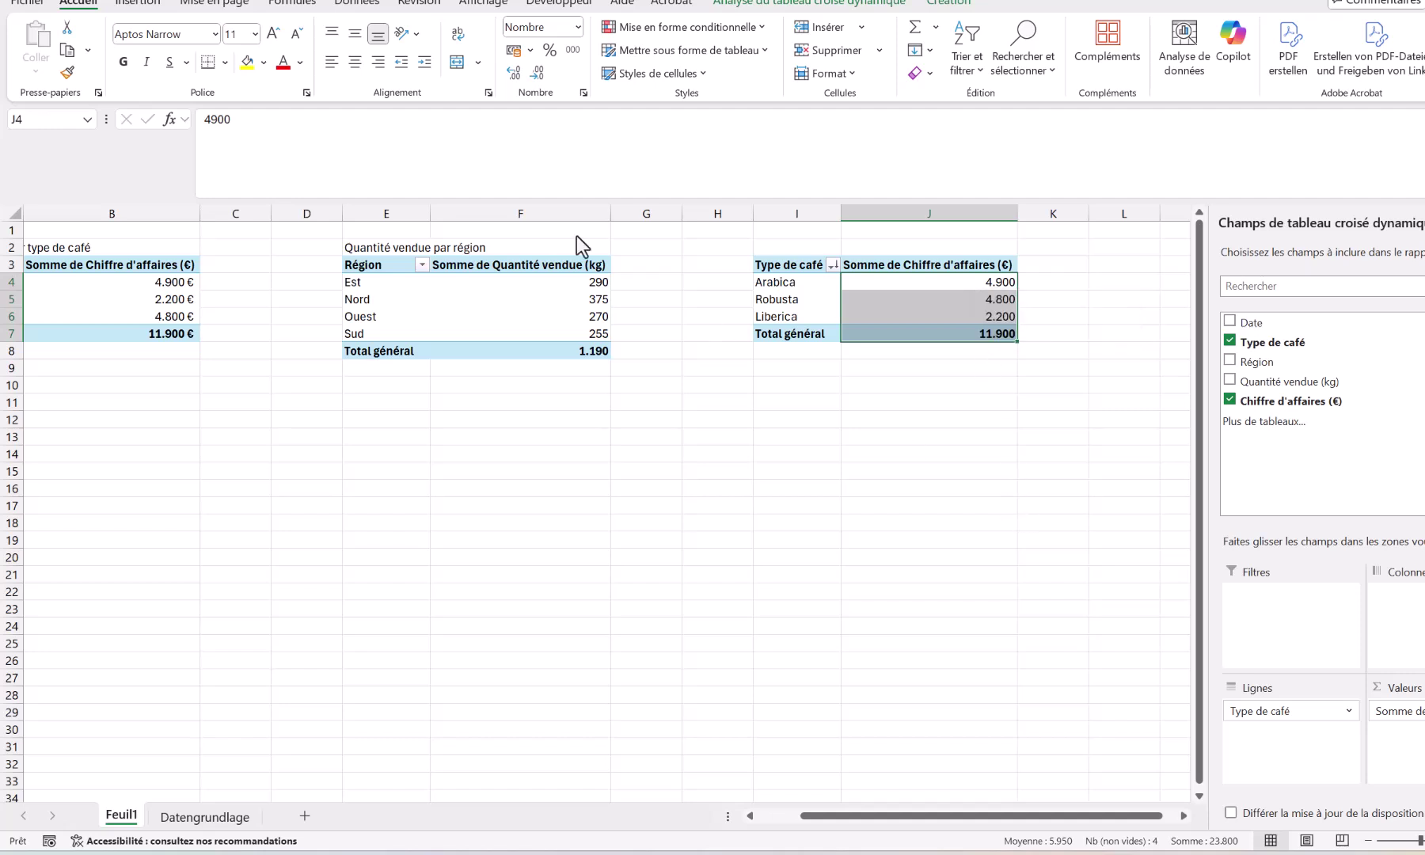
{"action": "left_click", "coordinate": [512, 51]}
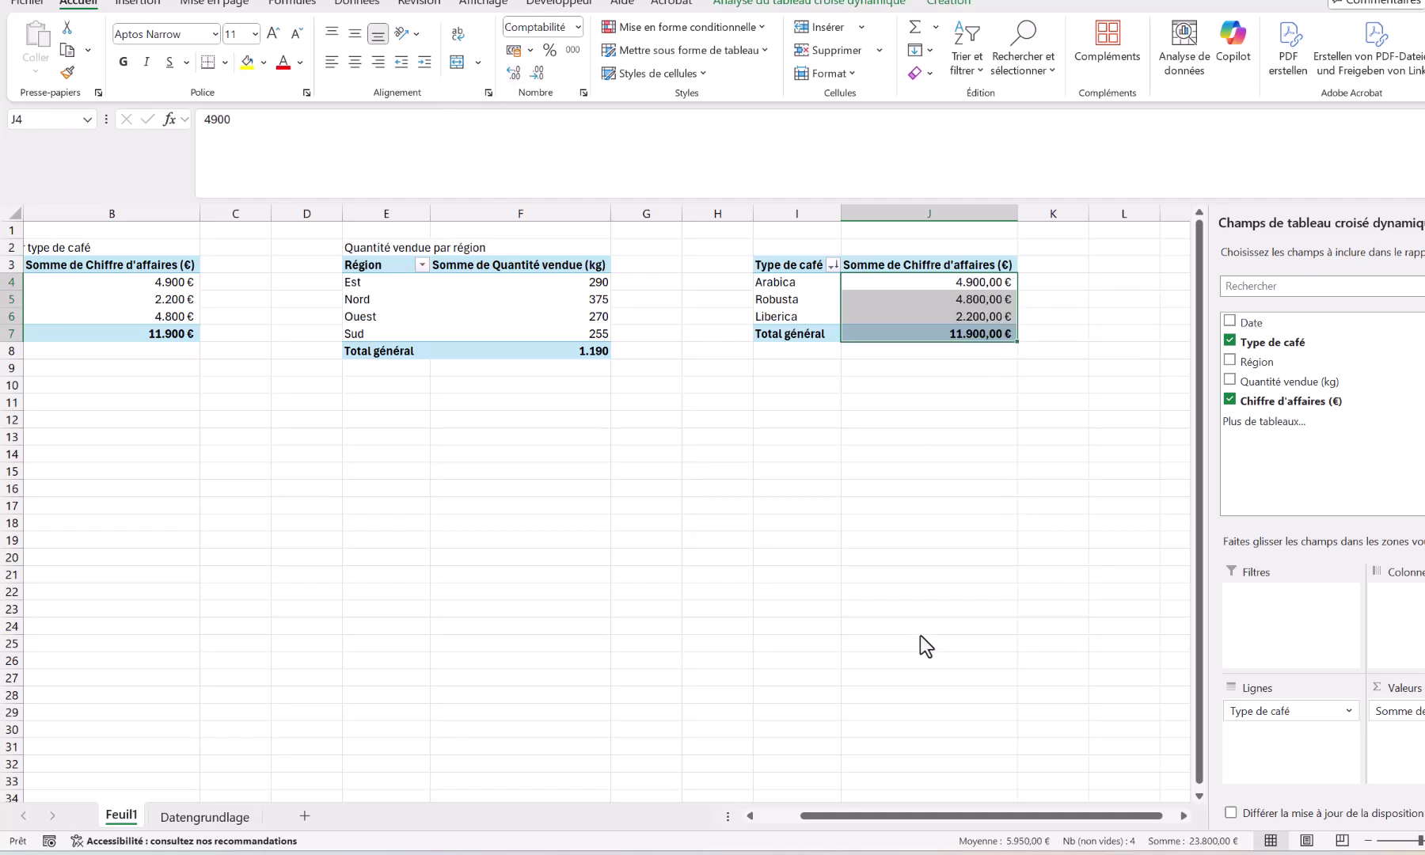
{"action": "left_click", "coordinate": [1048, 269]}
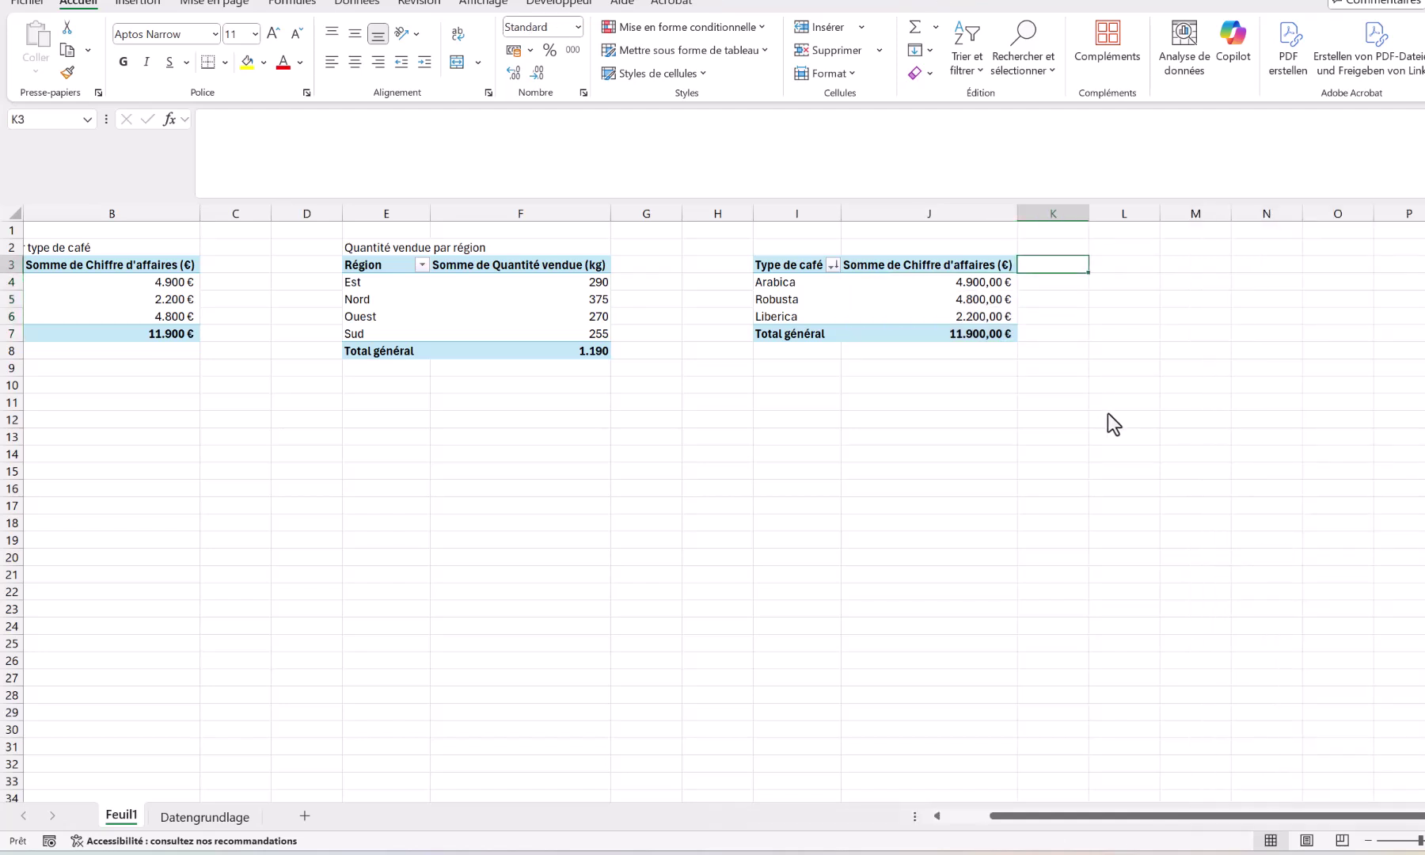
Step: Start a calculated field in the third pivot table and name it "Prix/kg (fx)"
{"action": "left_click", "coordinate": [938, 300]}
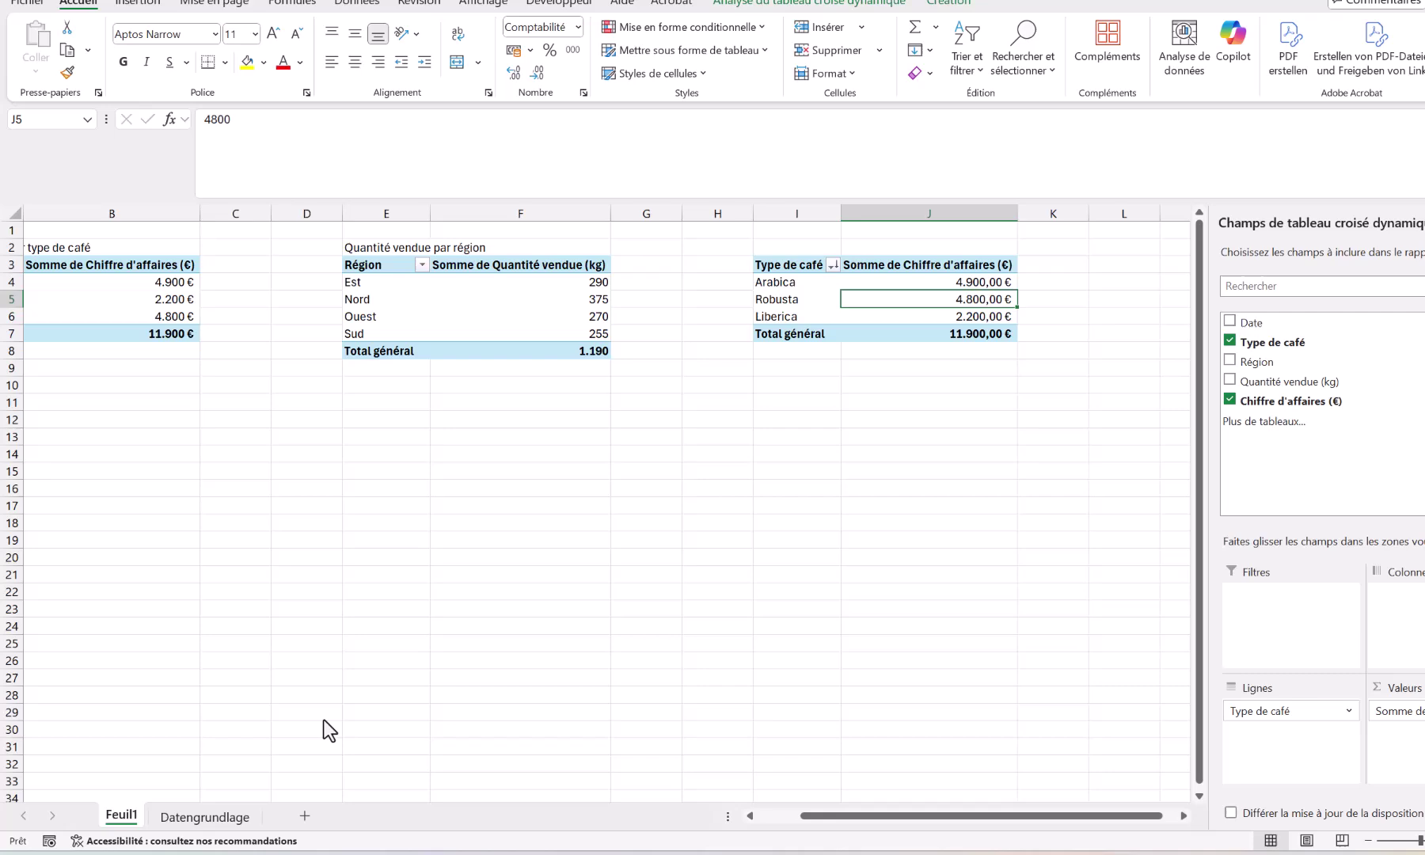
{"action": "left_click", "coordinate": [207, 818]}
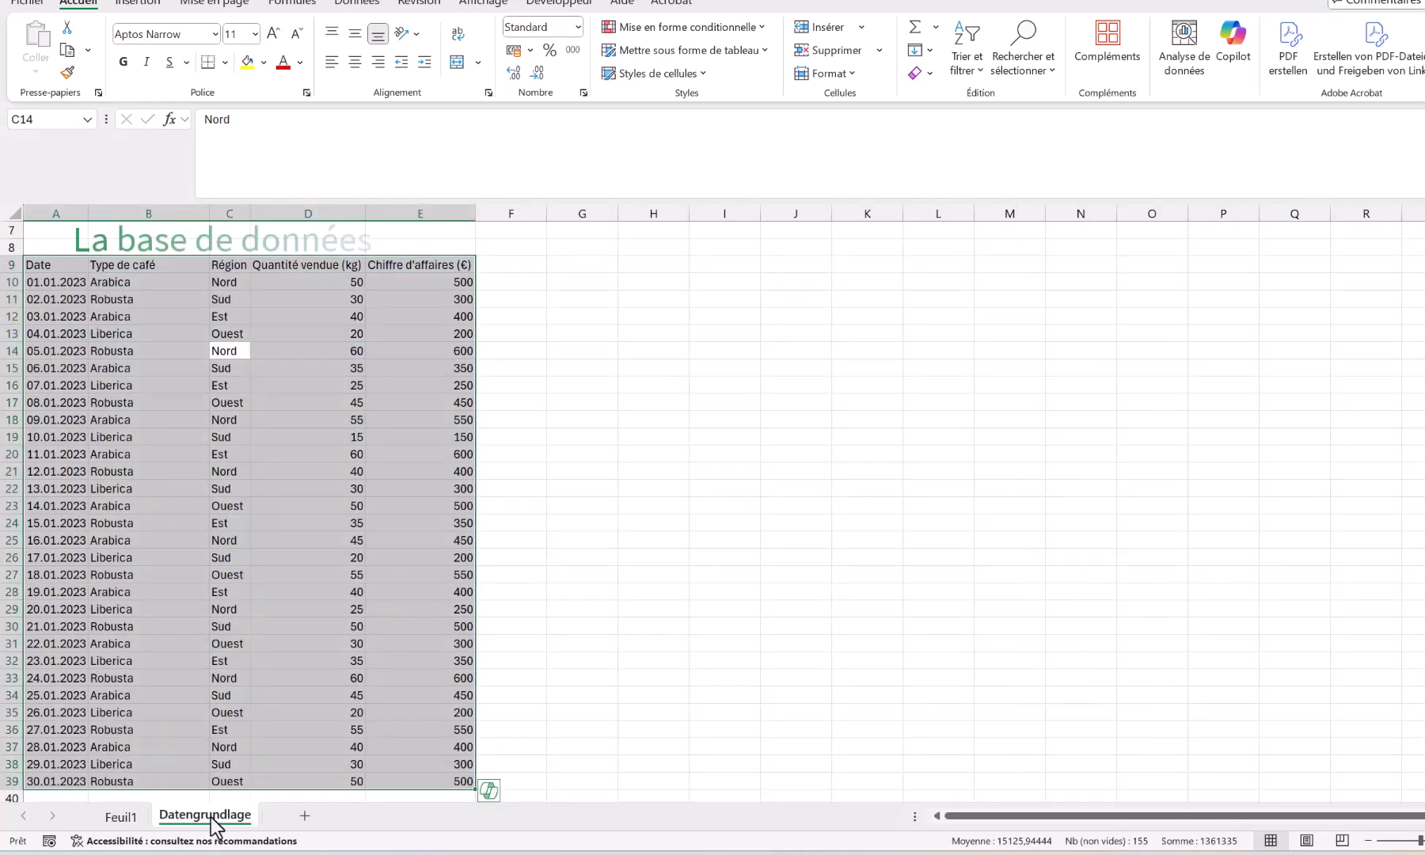
{"action": "left_click", "coordinate": [131, 818]}
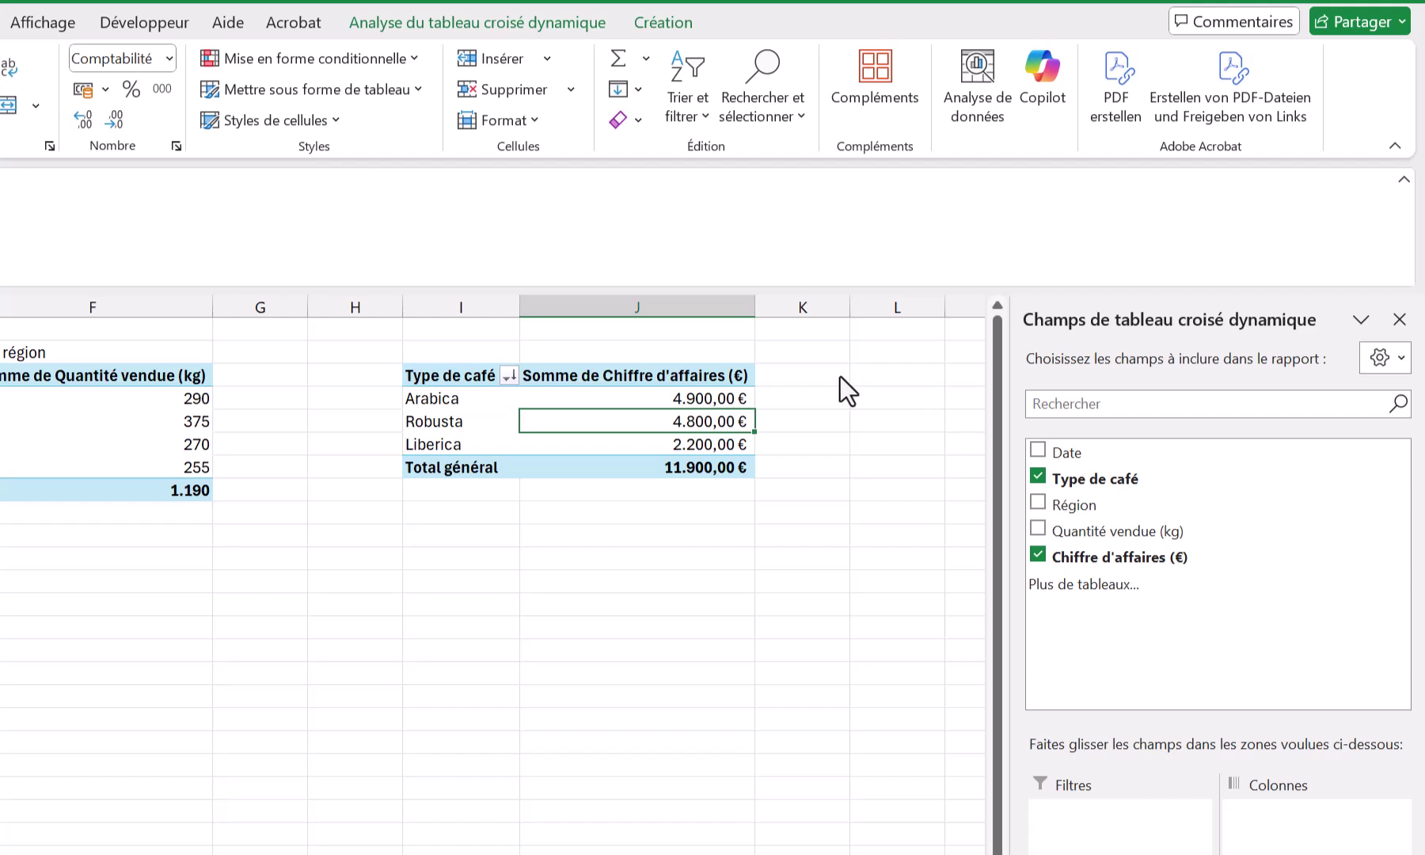
{"action": "left_click", "coordinate": [654, 378]}
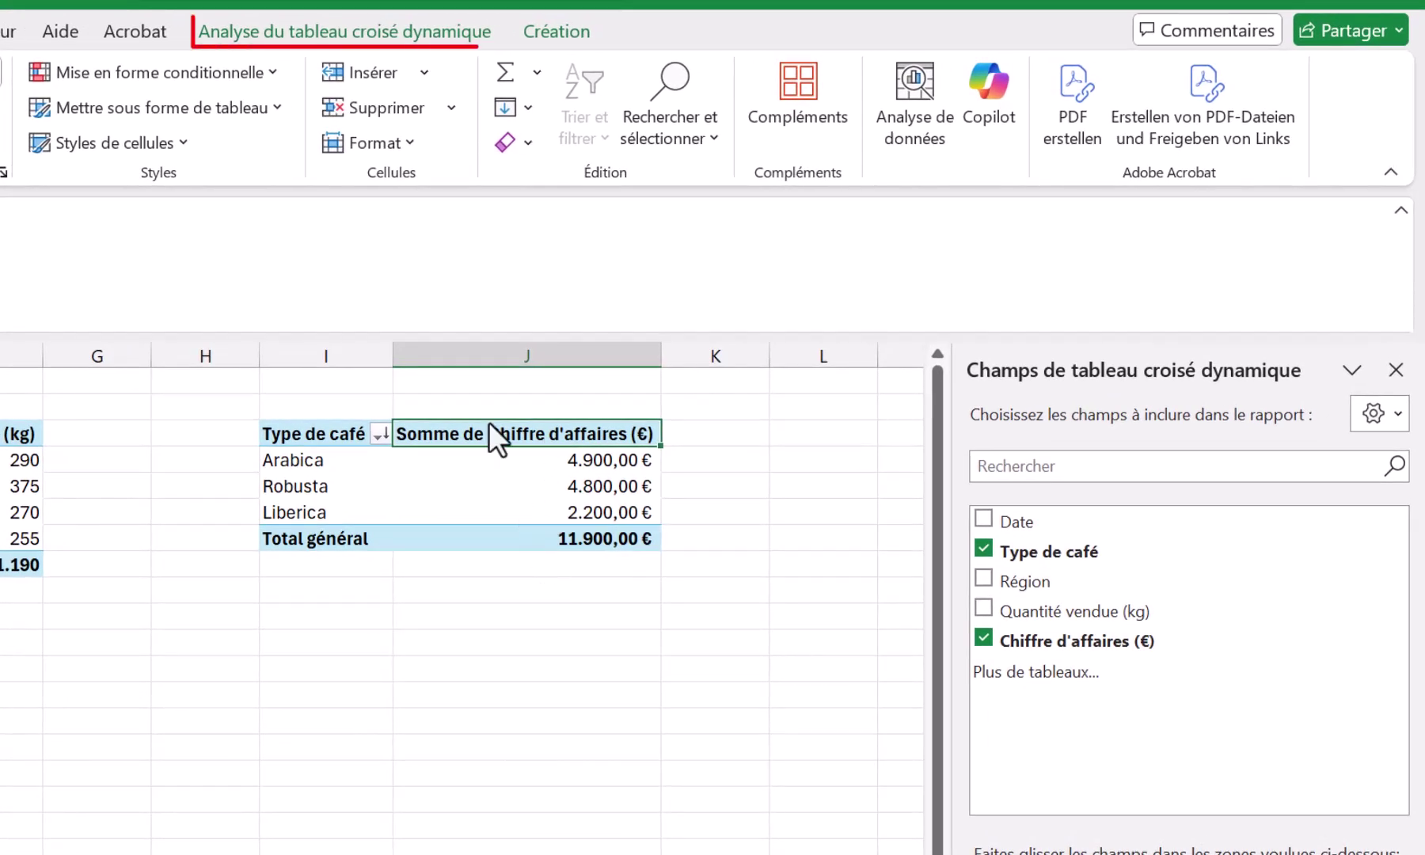
{"action": "left_click", "coordinate": [381, 41]}
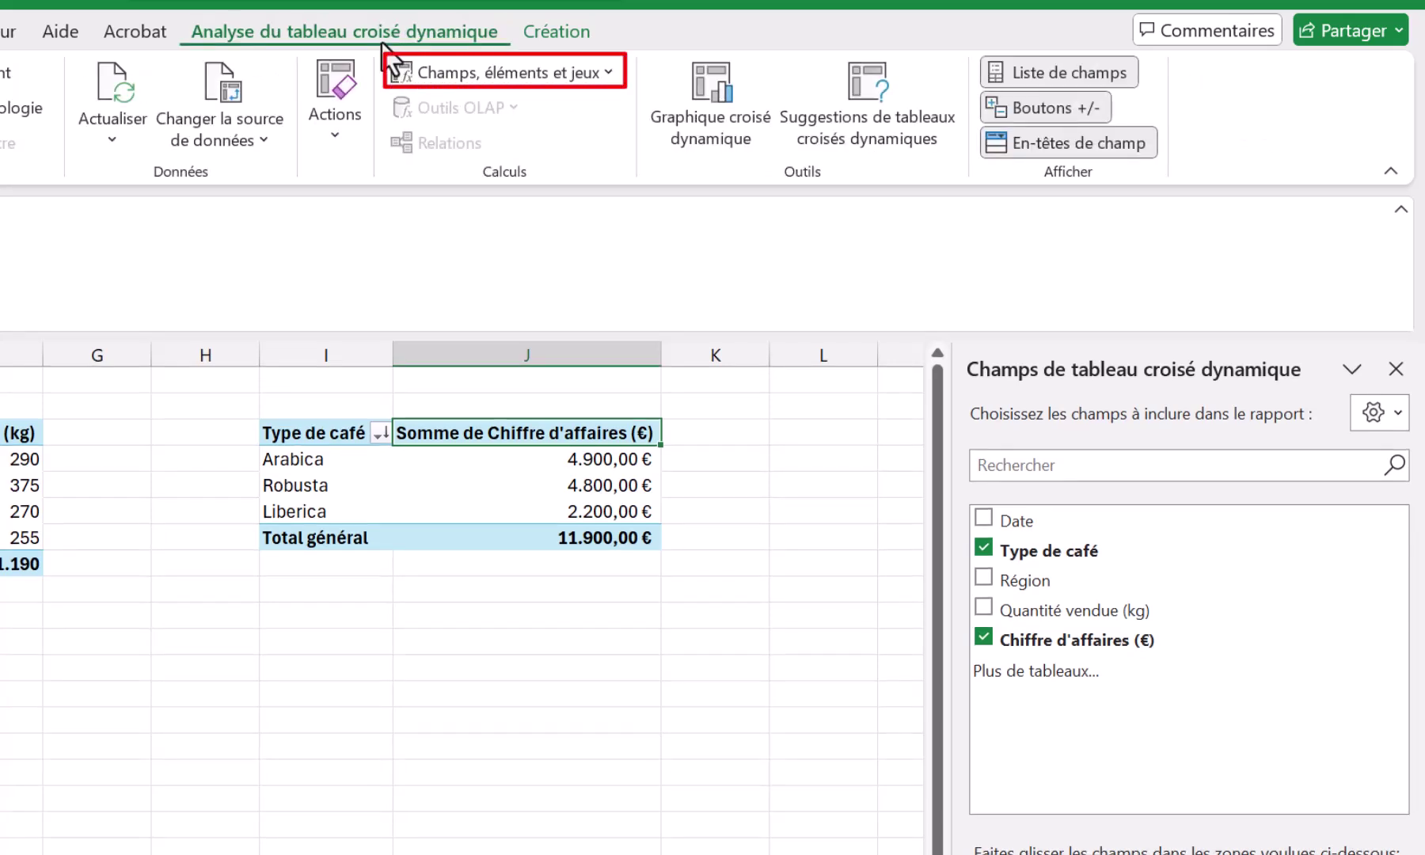
{"action": "left_click", "coordinate": [552, 83]}
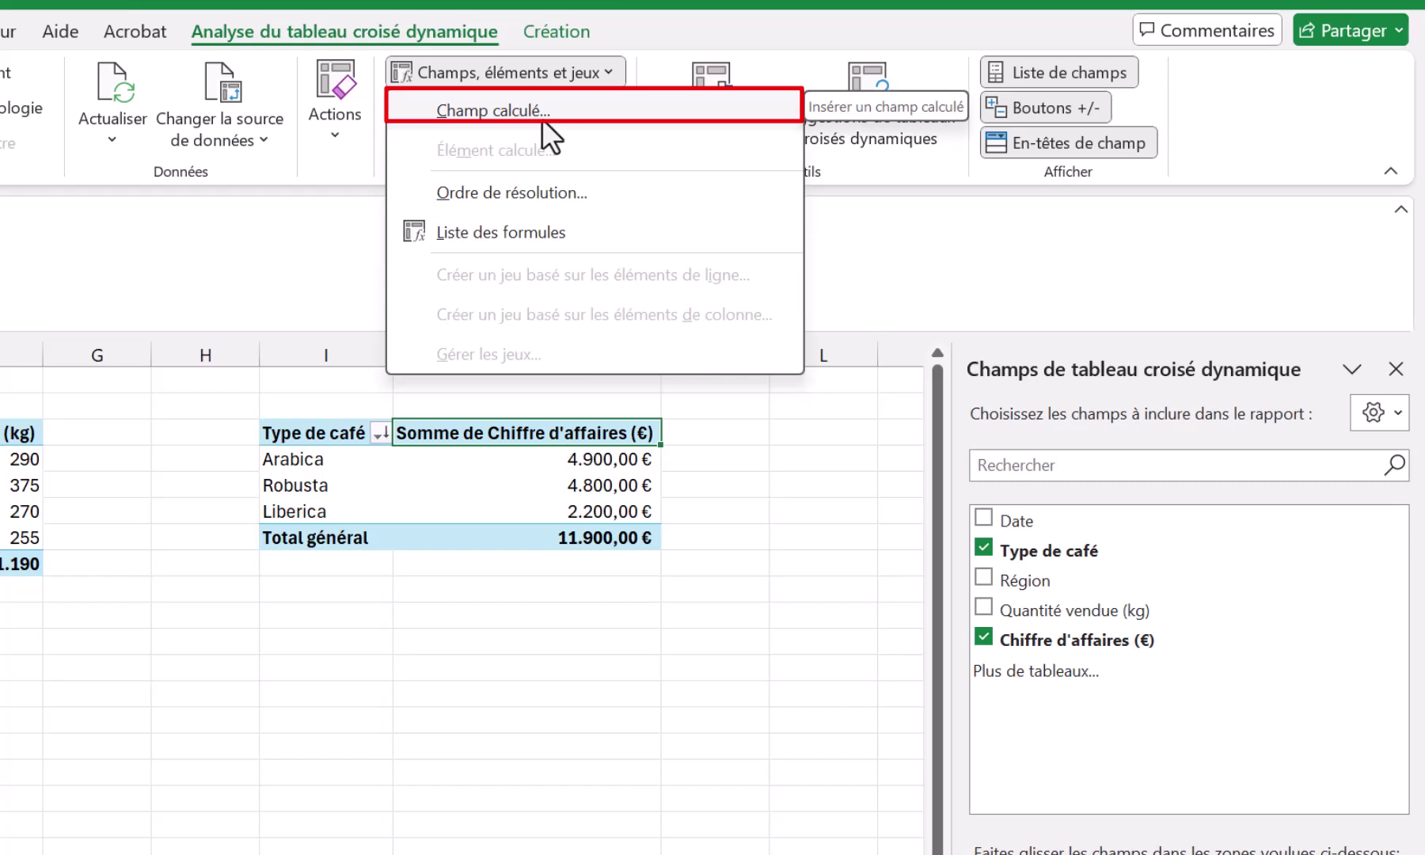
{"action": "left_click", "coordinate": [542, 119]}
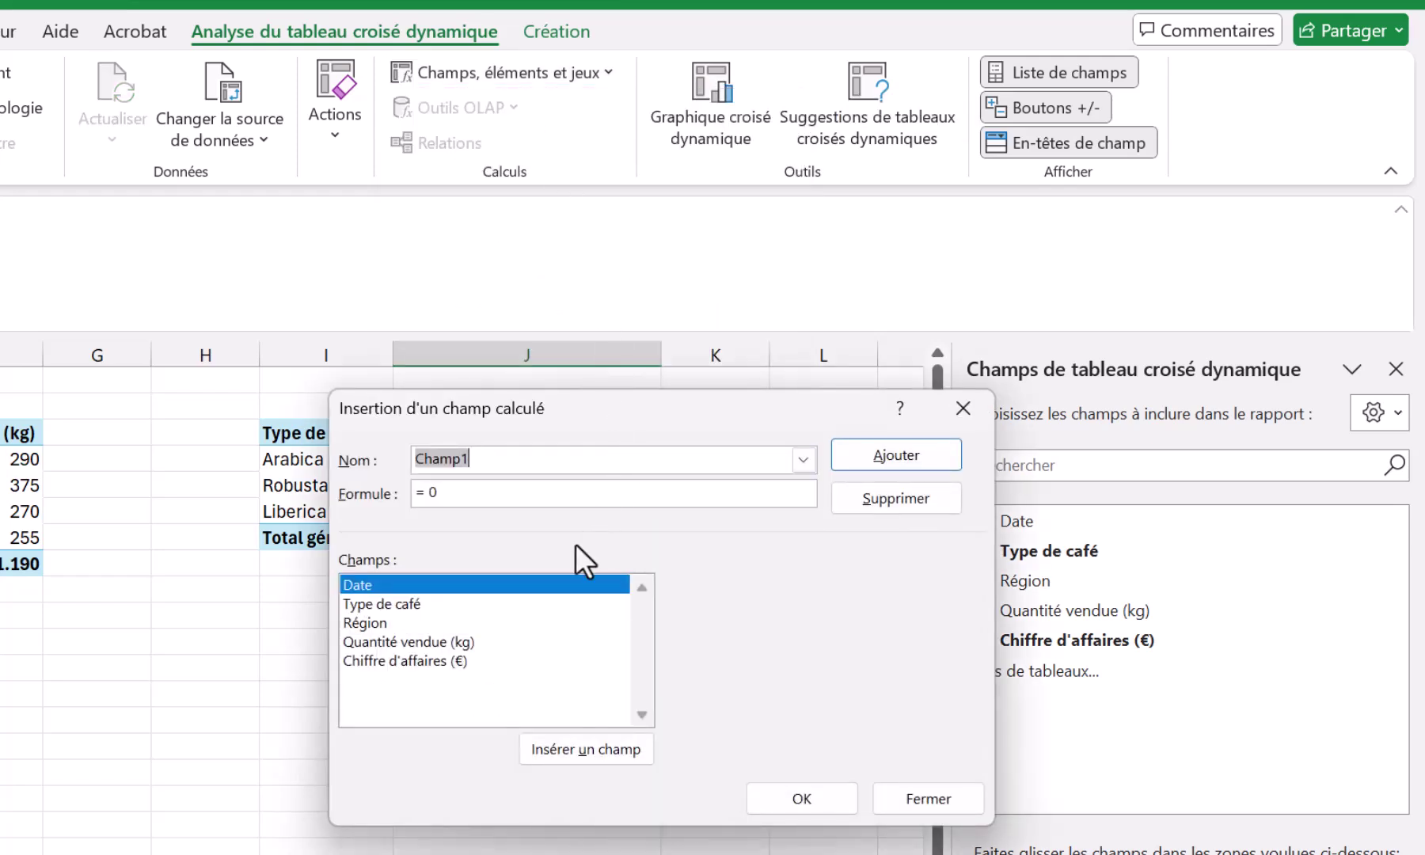
{"action": "type", "text": "Prix/kg"}
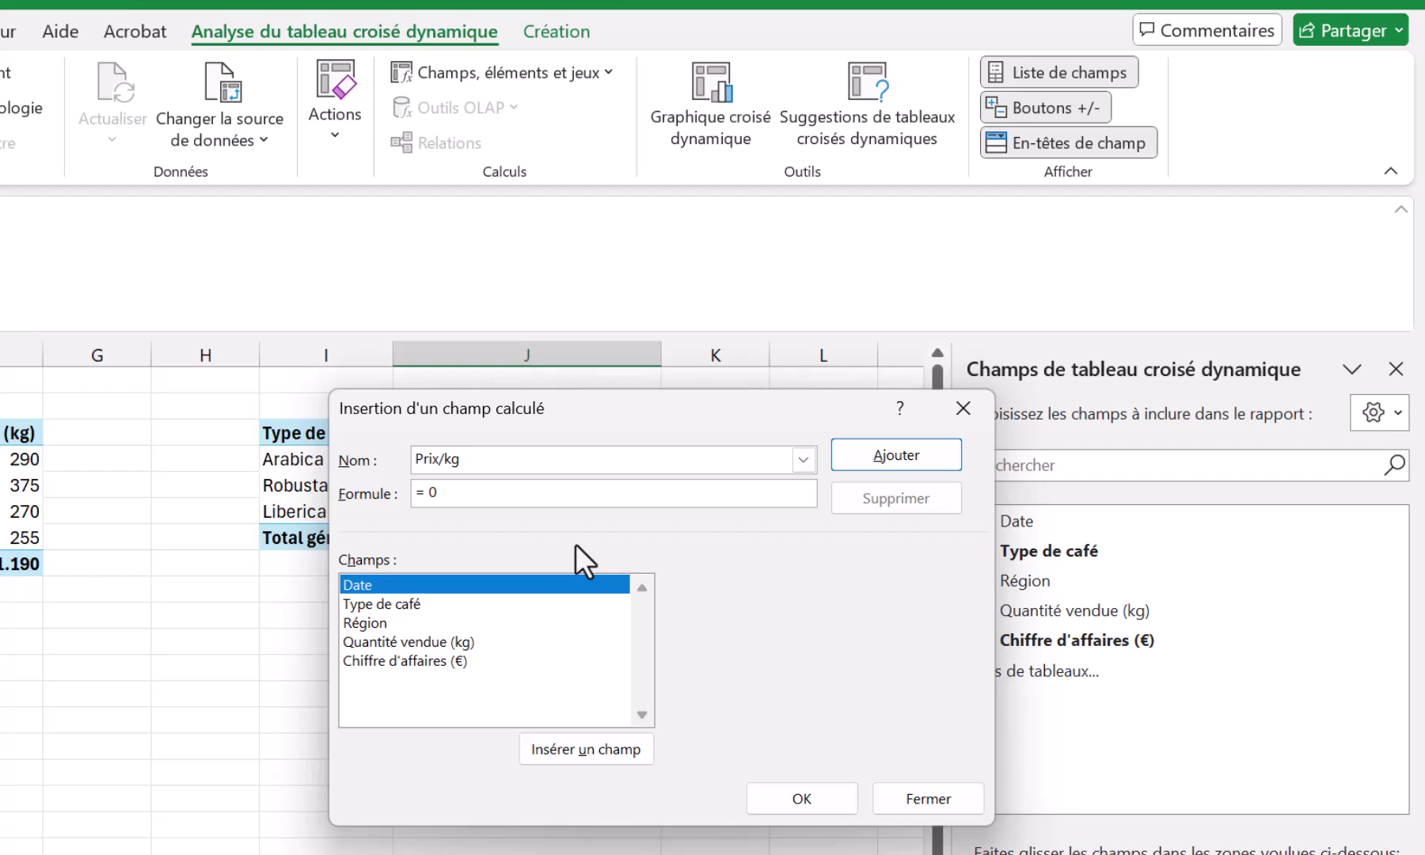
{"action": "type", "text": " (fx)"}
Step: Define the calculated field's formula as = 'Chiffre d''affaires (€)'/ 'Quantité vendue (kg)' and insert it into the pivot table
{"action": "left_click", "coordinate": [482, 495]}
{"action": "key", "text": "BackSpace"}
{"action": "key", "text": "BackSpace"}
{"action": "left_click", "coordinate": [423, 660]}
{"action": "left_click", "coordinate": [564, 748]}
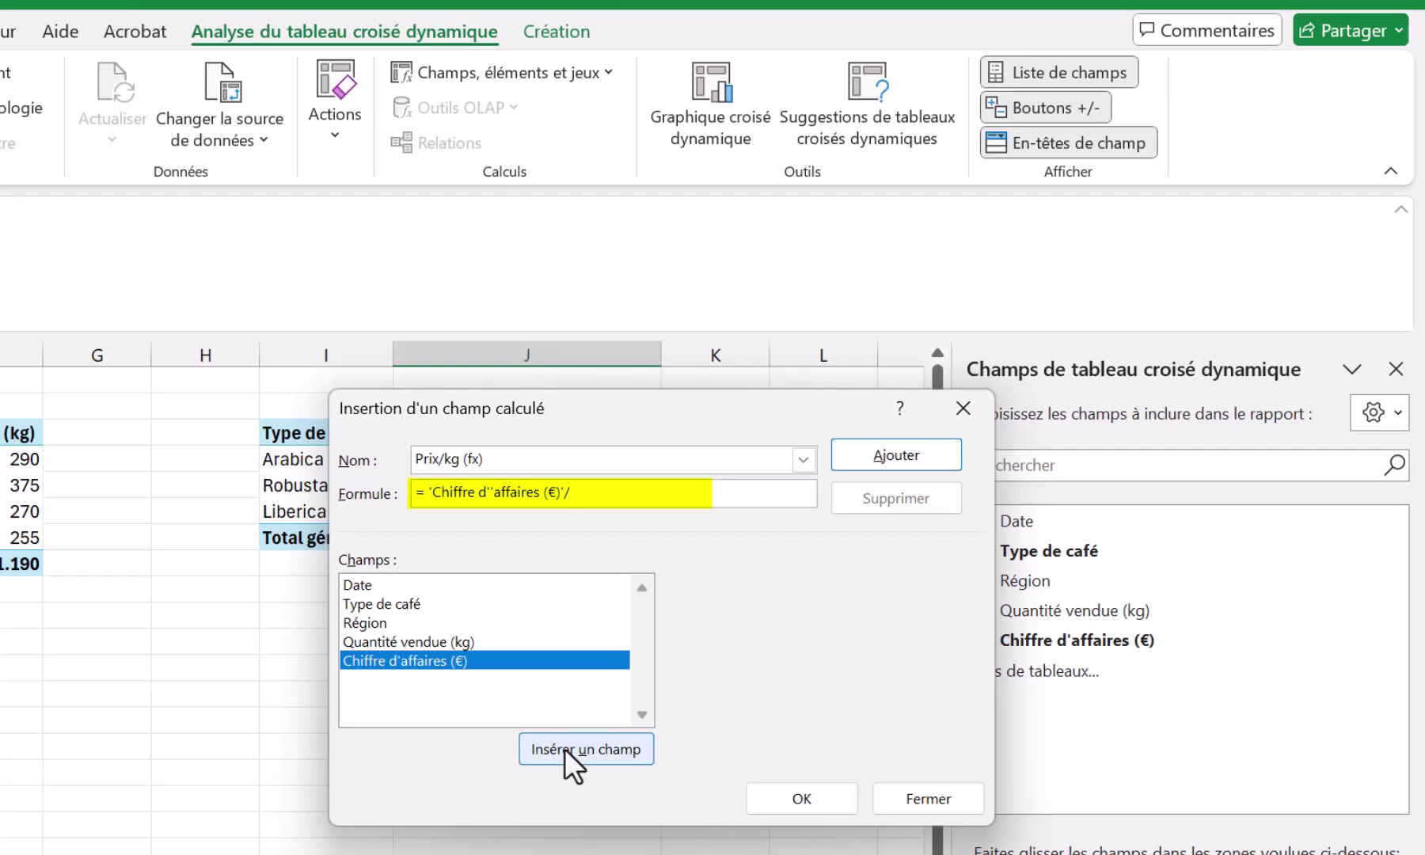
{"action": "left_click", "coordinate": [456, 642]}
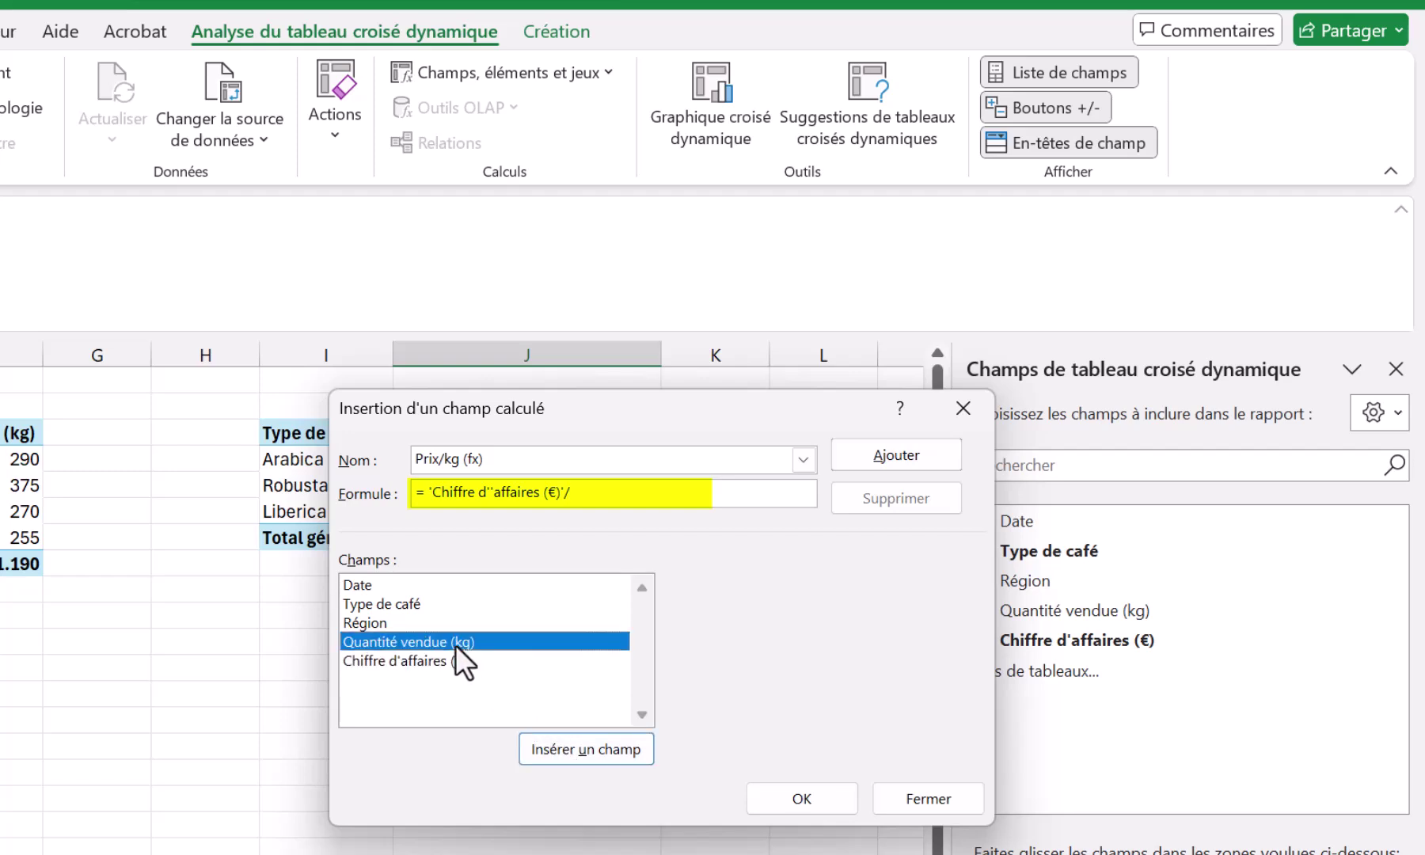
{"action": "left_click", "coordinate": [594, 755]}
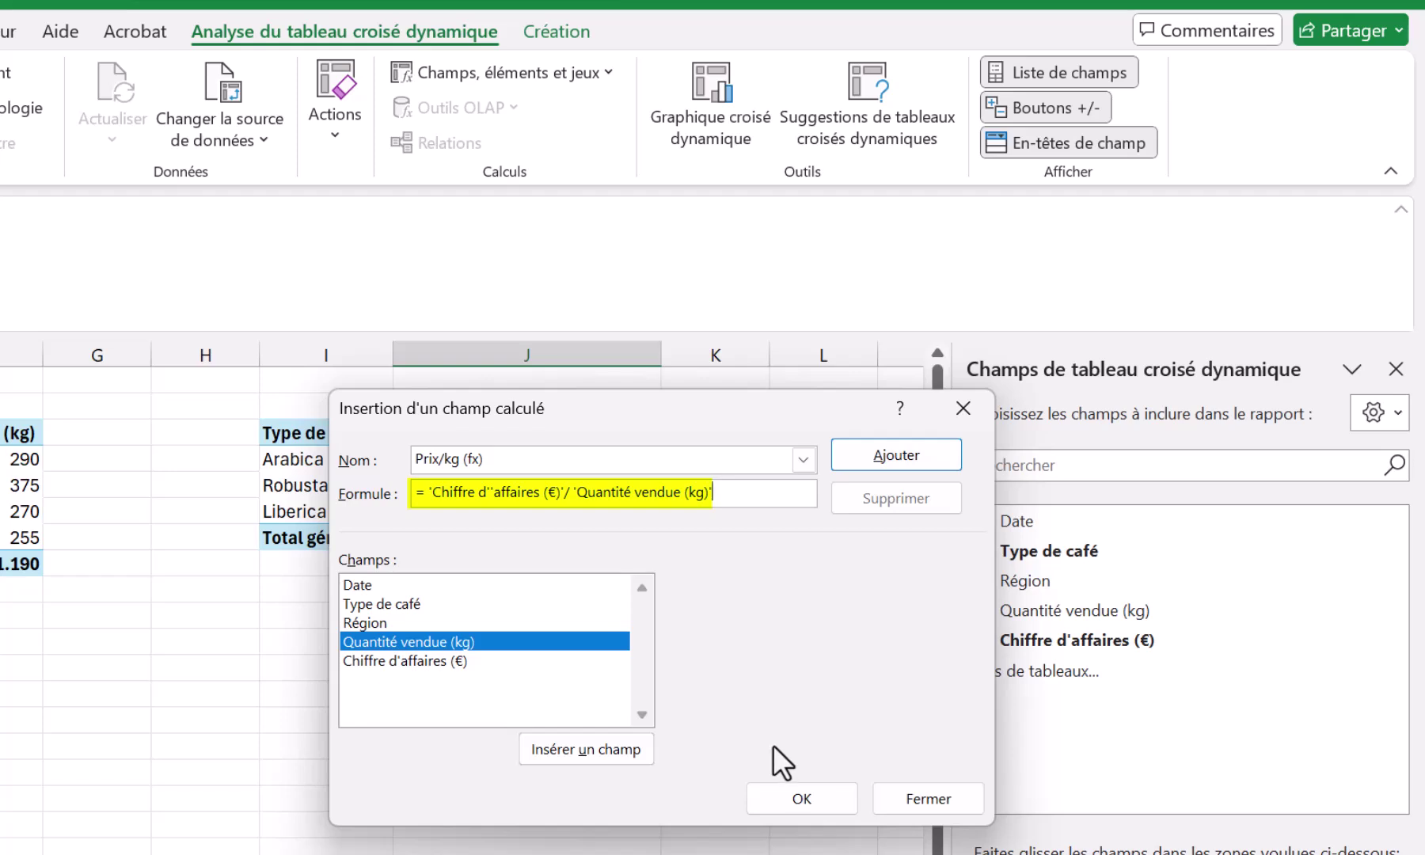
{"action": "left_click", "coordinate": [801, 800]}
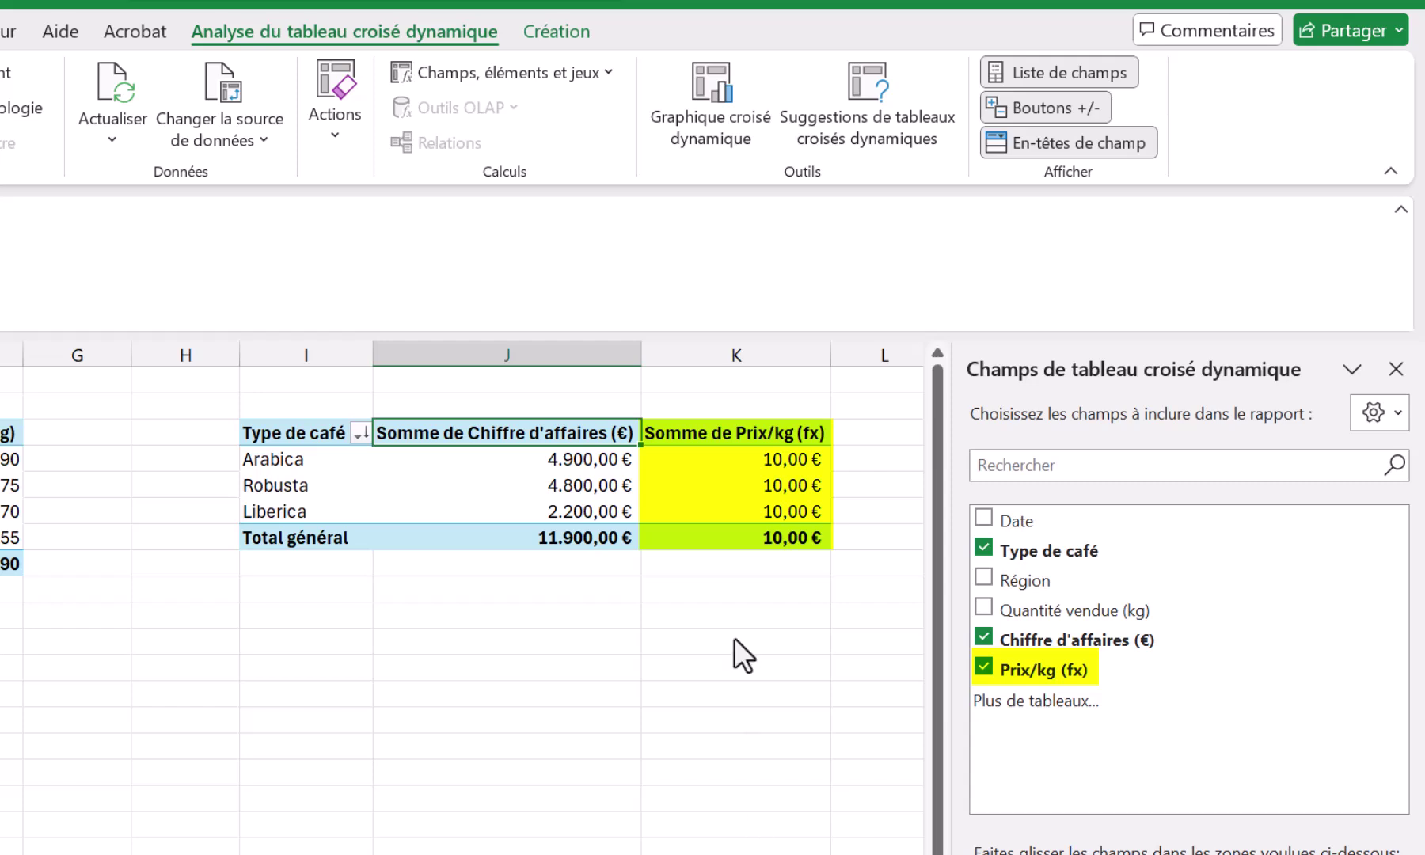
Step: Remove "Somme de" from the header in K3, renaming it "Prix/kg (fx) " with a trailing space
{"action": "left_click", "coordinate": [721, 432]}
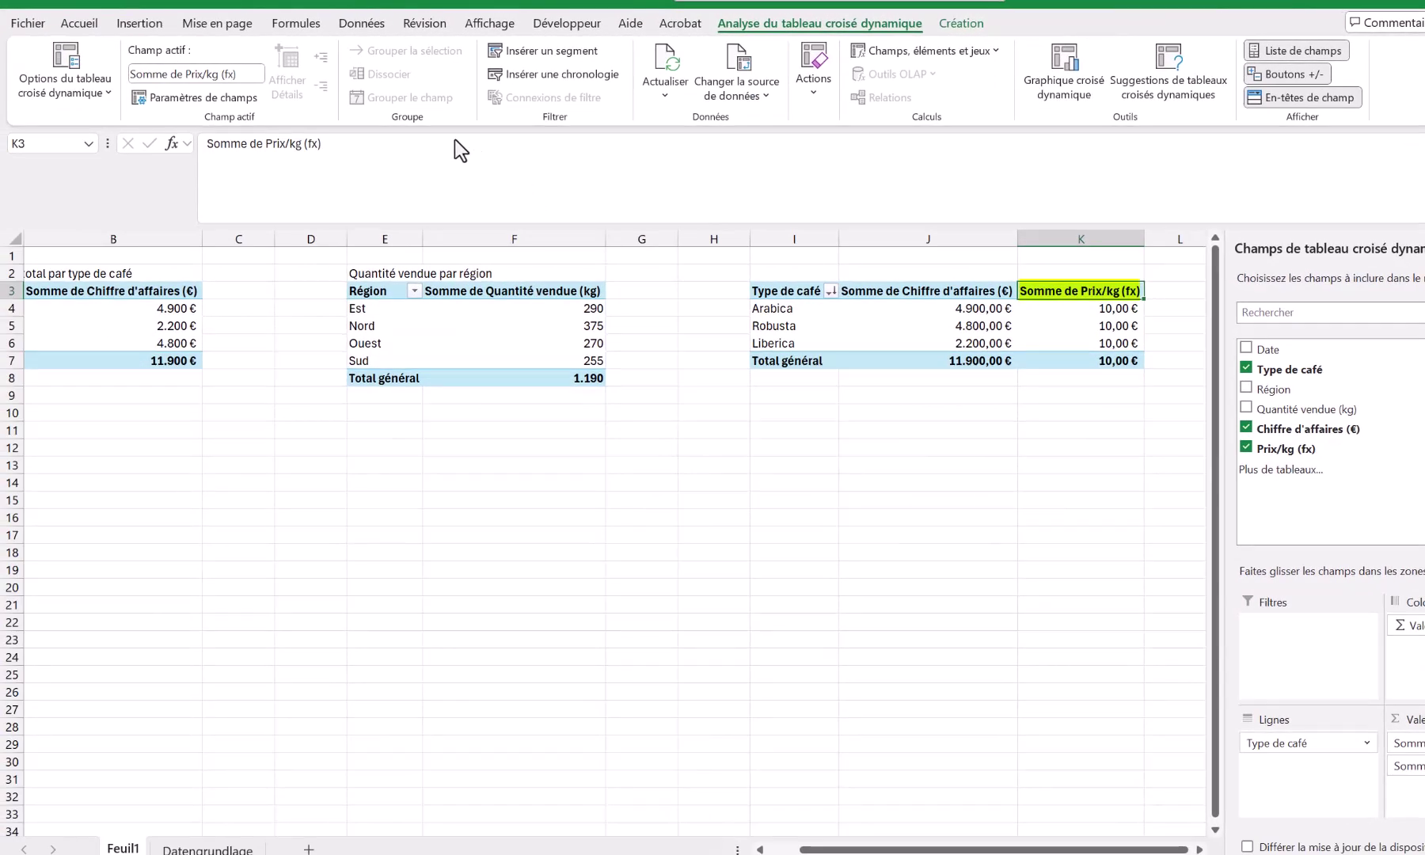
{"action": "left_click_drag", "start_coordinate": [267, 147], "coordinate": [202, 146]}
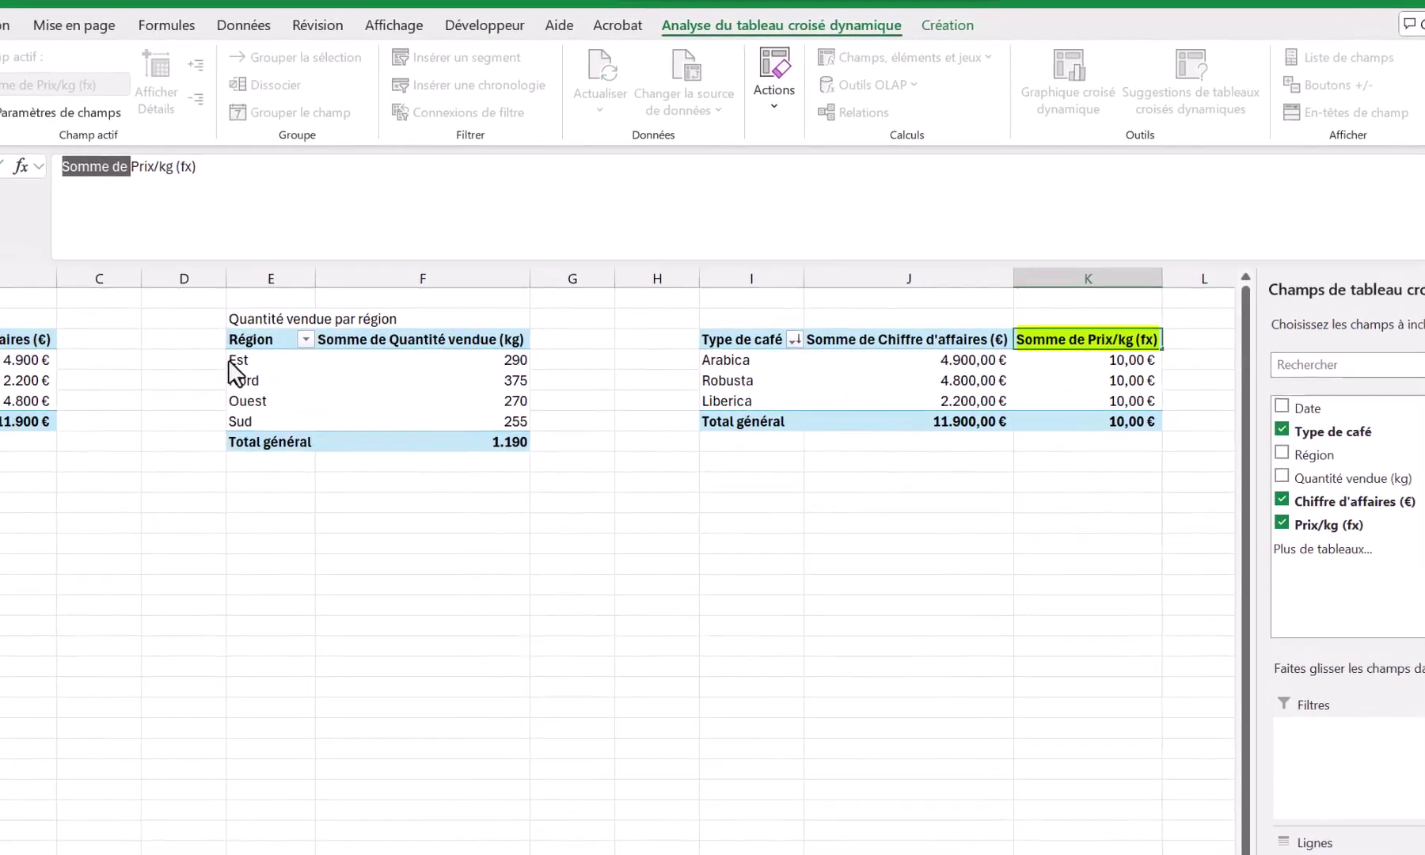
{"action": "key", "text": "BackSpace"}
{"action": "key", "text": "Return"}
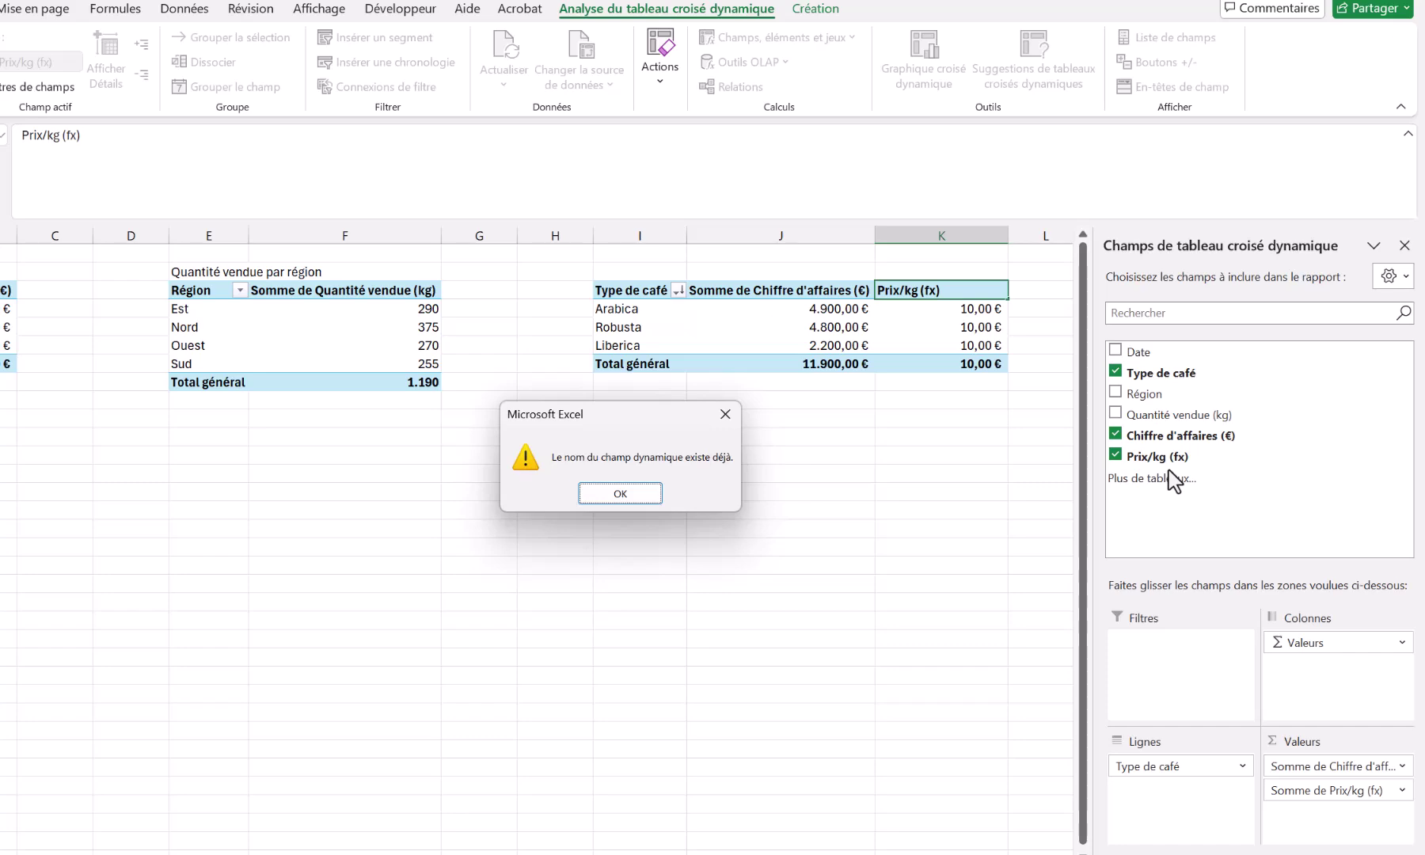
{"action": "left_click", "coordinate": [621, 496]}
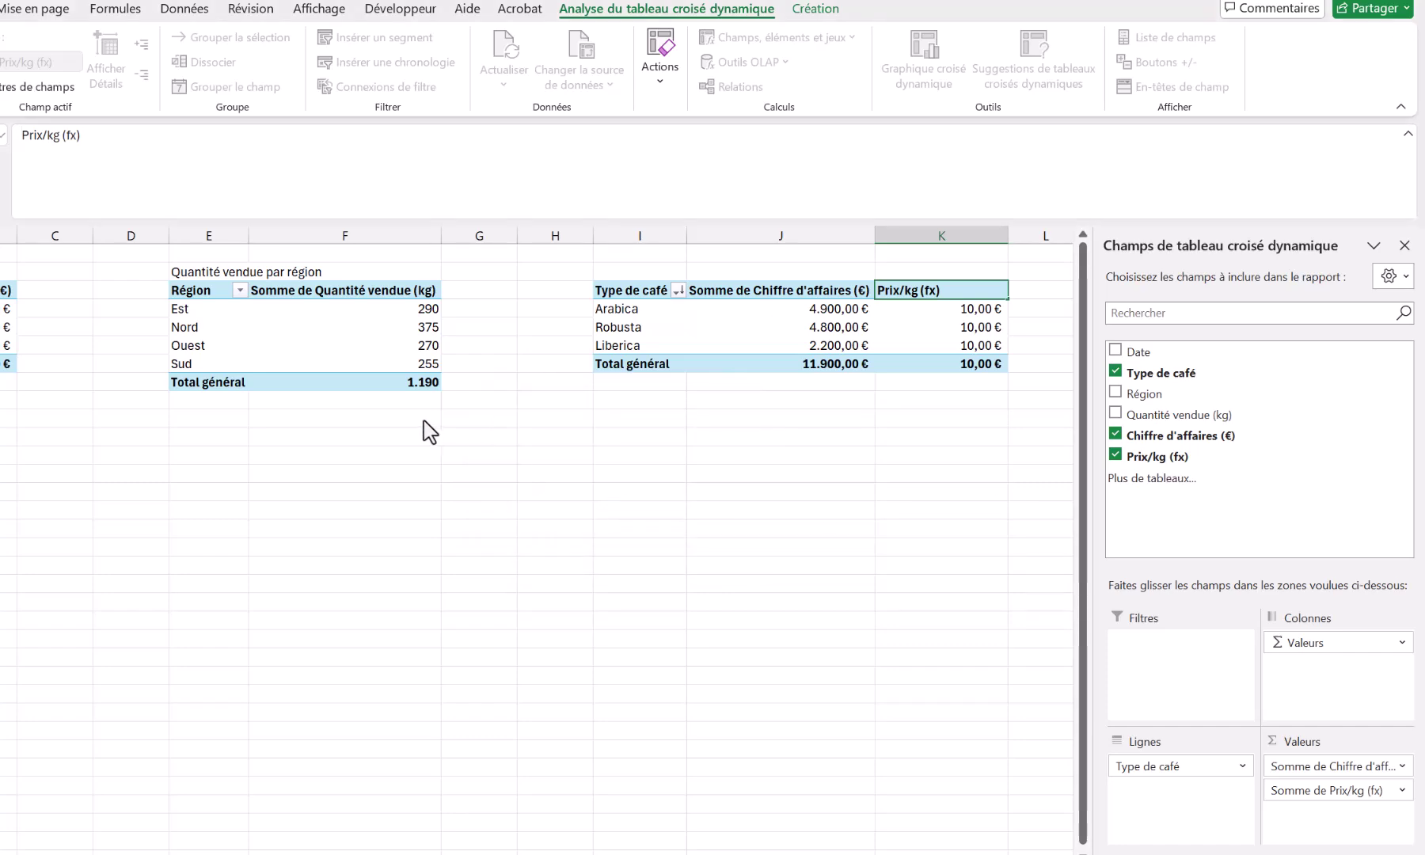
{"action": "left_click", "coordinate": [110, 139]}
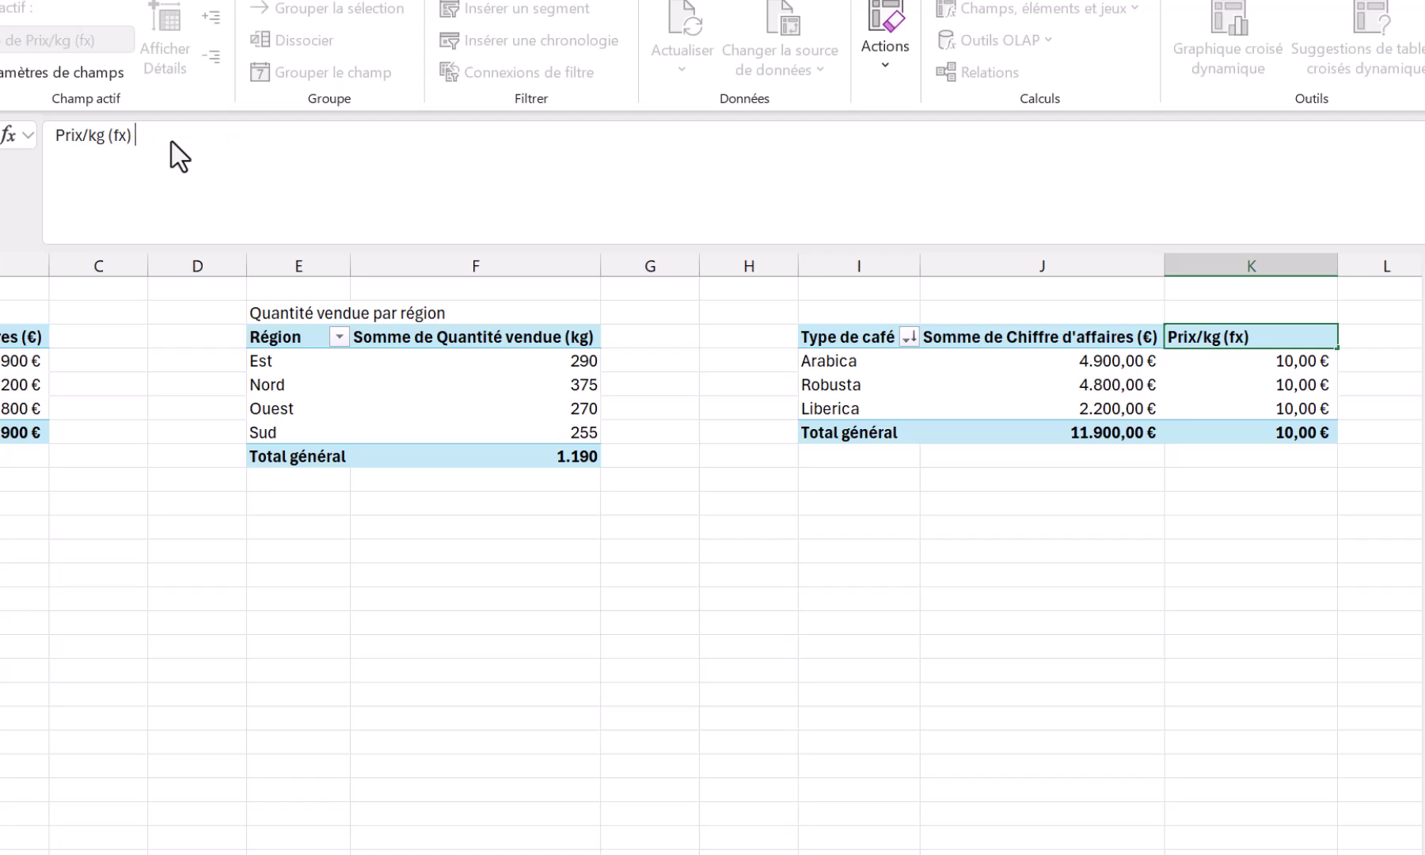
{"action": "key", "text": "Return"}
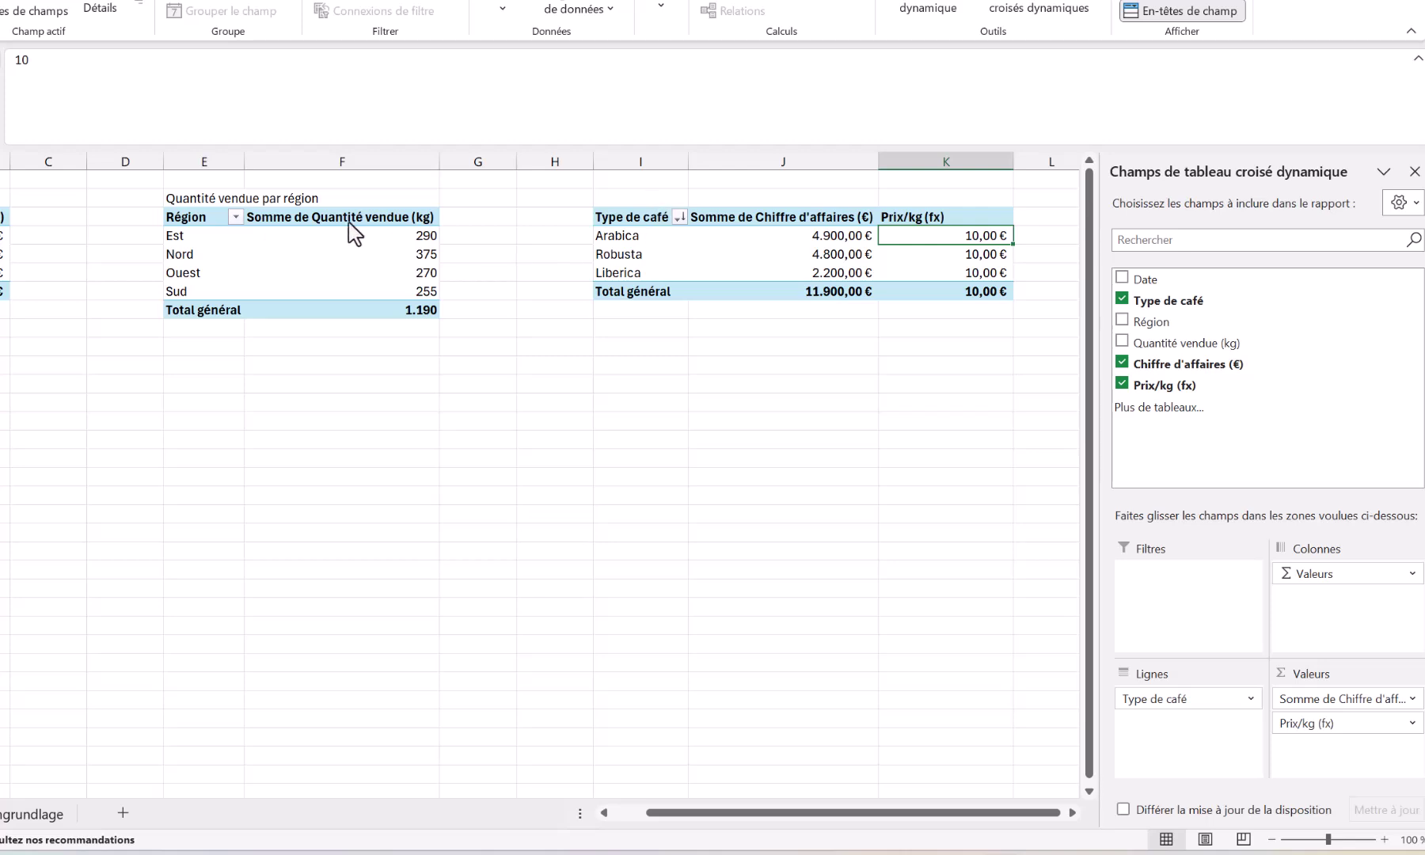
Step: Remove "Somme de" from the header in F3, renaming it "Quantité vendue (kg) " with a trailing space
{"action": "left_click", "coordinate": [318, 219]}
{"action": "left_click_drag", "start_coordinate": [76, 60], "coordinate": [15, 61]}
{"action": "key", "text": "BackSpace"}
{"action": "key", "text": "Return"}
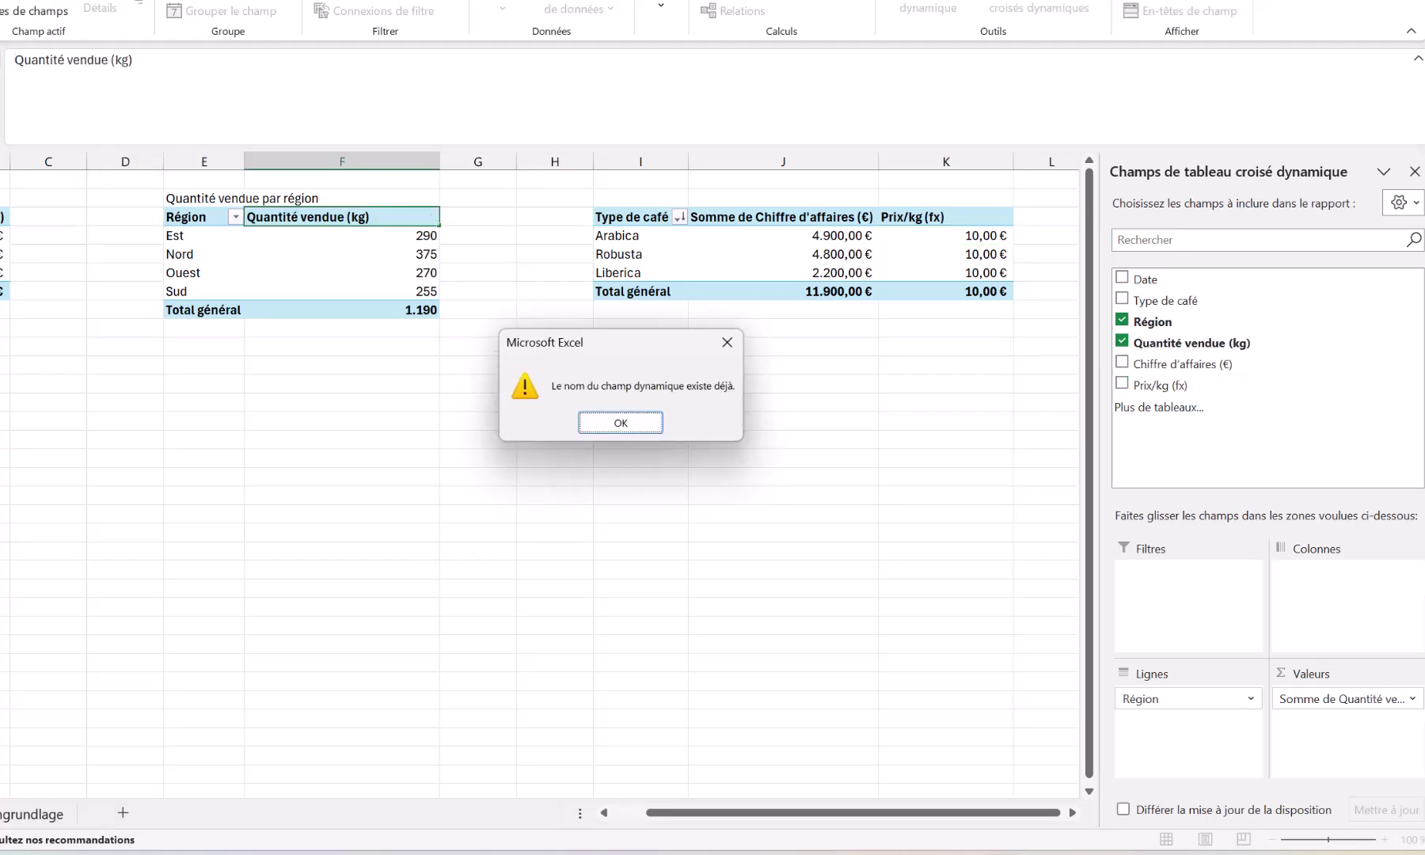
{"action": "left_click", "coordinate": [605, 425]}
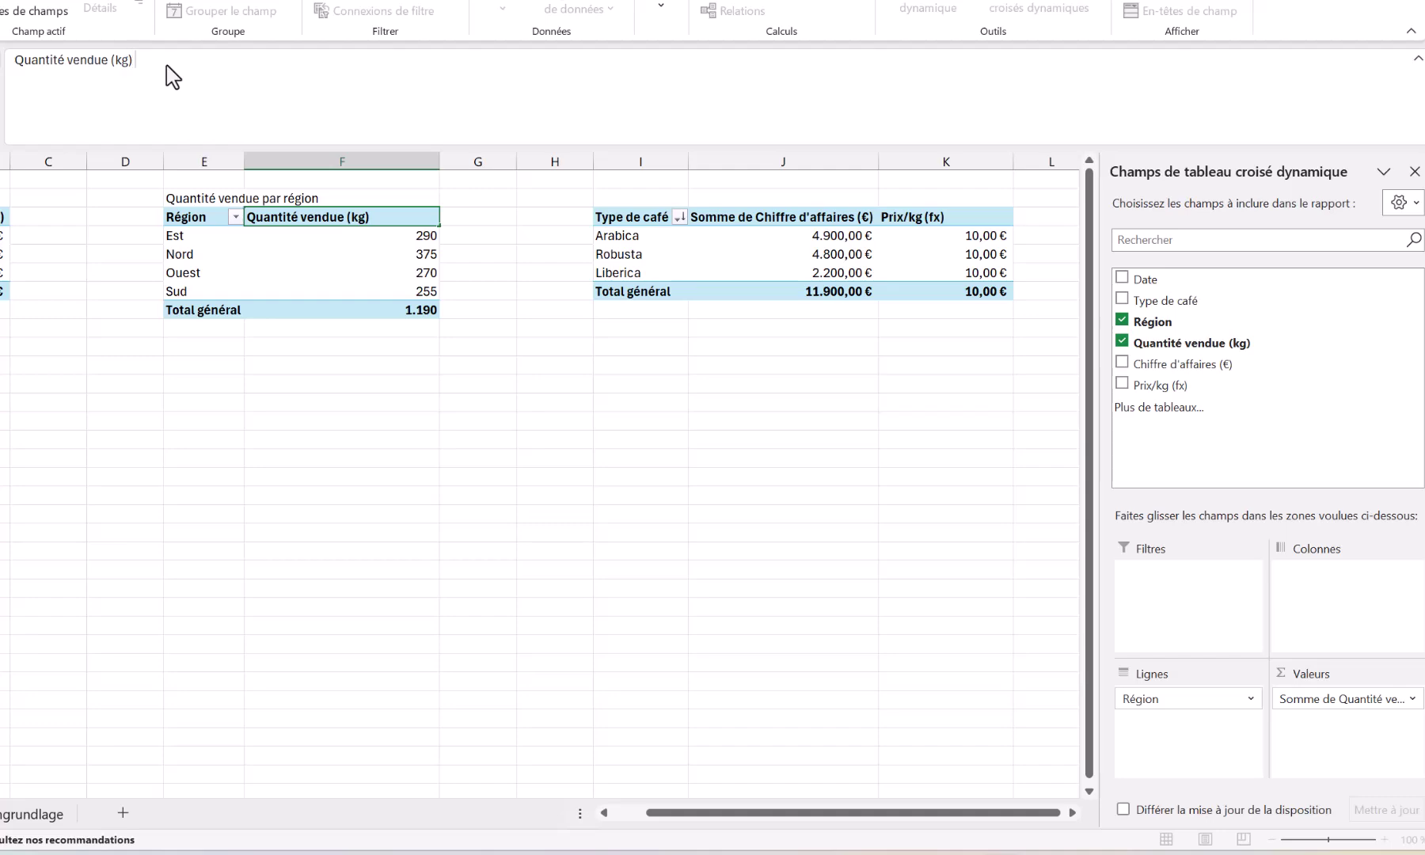
{"action": "key", "text": "Return"}
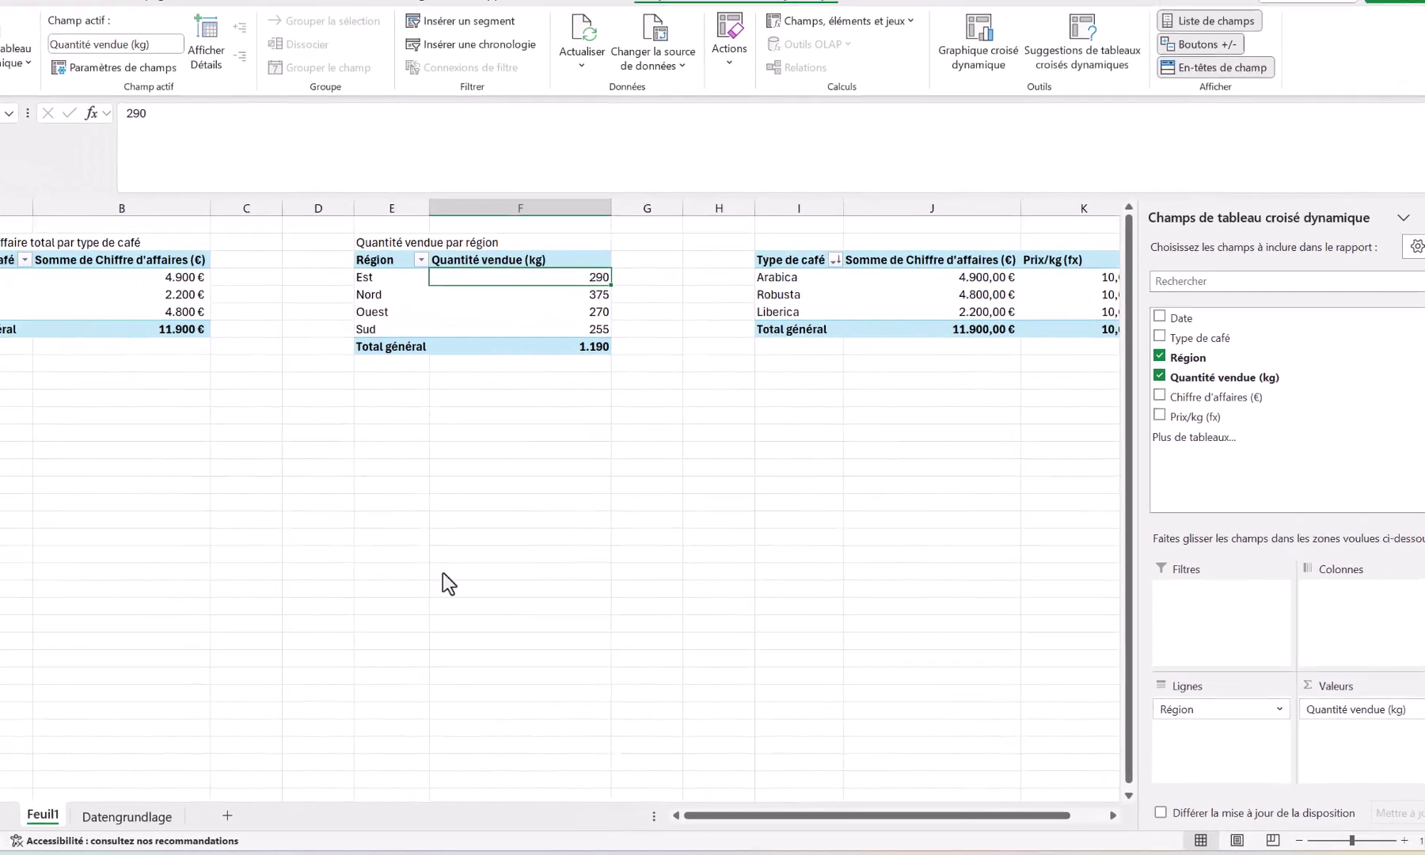
Step: Remove "Somme de" from the header in B3, renaming it "Chiffre d'affaires (€) " with a trailing space
{"action": "left_click", "coordinate": [121, 261]}
{"action": "left_click_drag", "start_coordinate": [185, 114], "coordinate": [28, 114]}
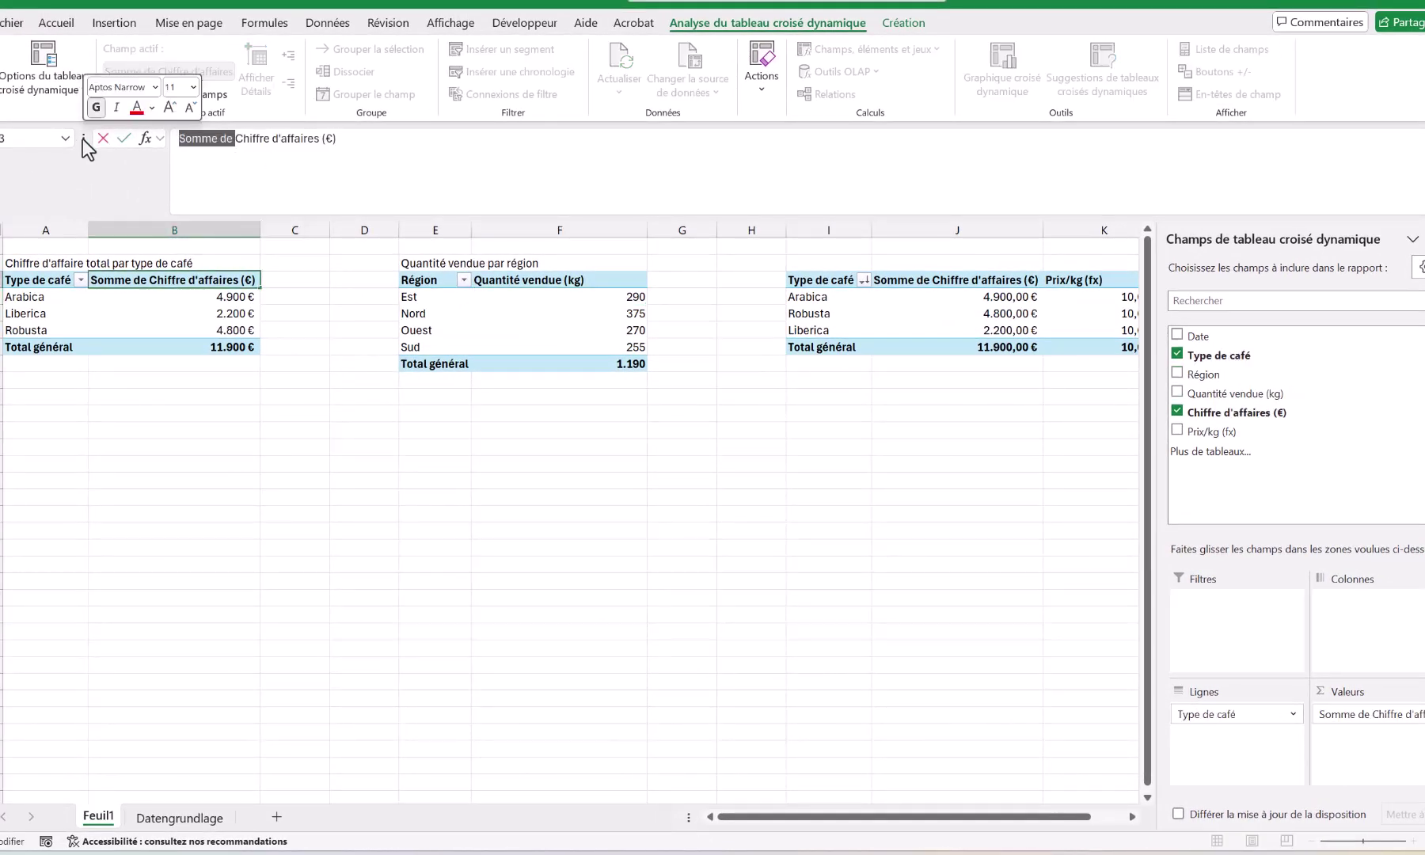
{"action": "key", "text": "BackSpace"}
{"action": "key", "text": "Return"}
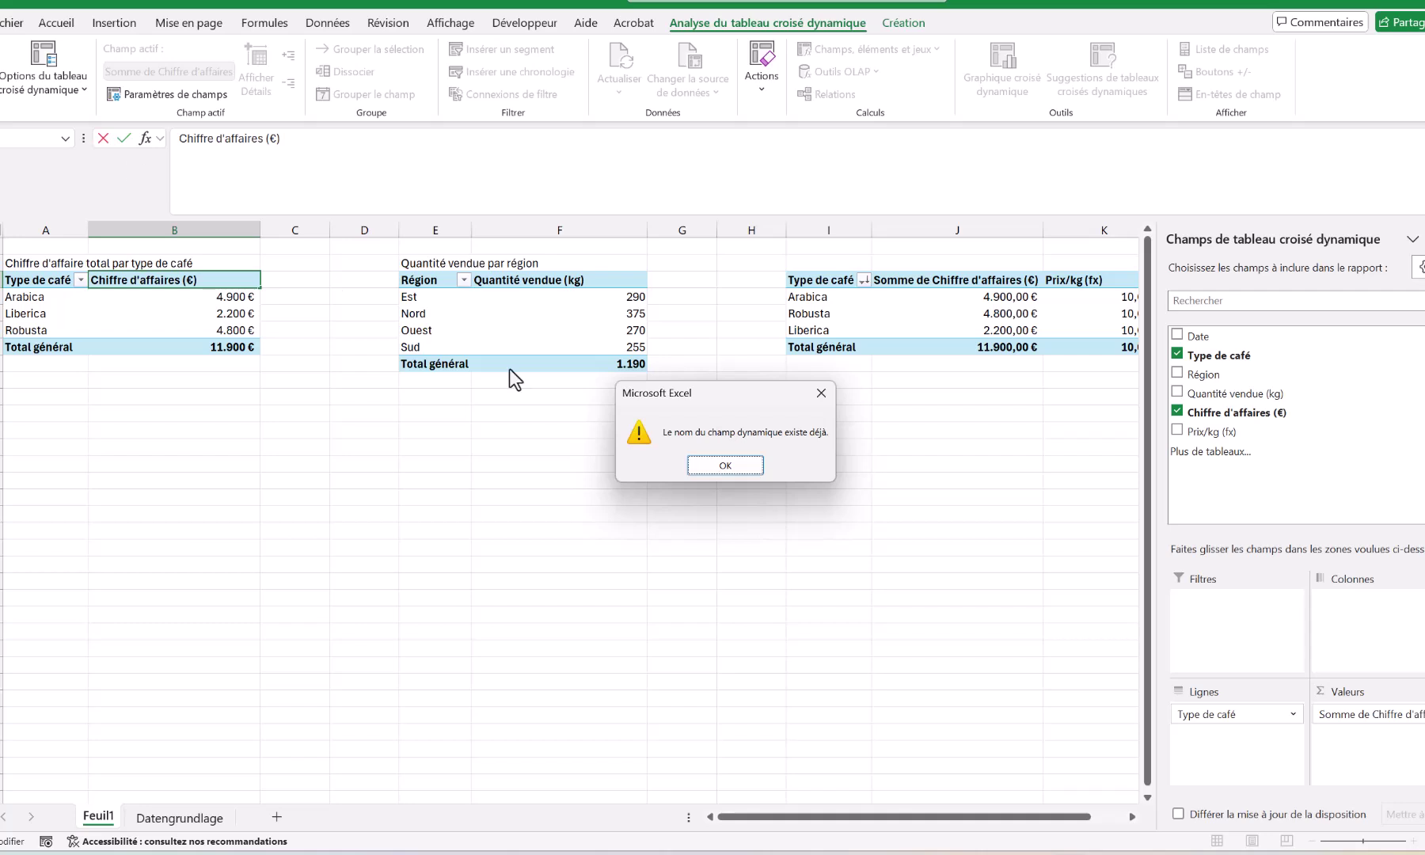
{"action": "left_click", "coordinate": [713, 465]}
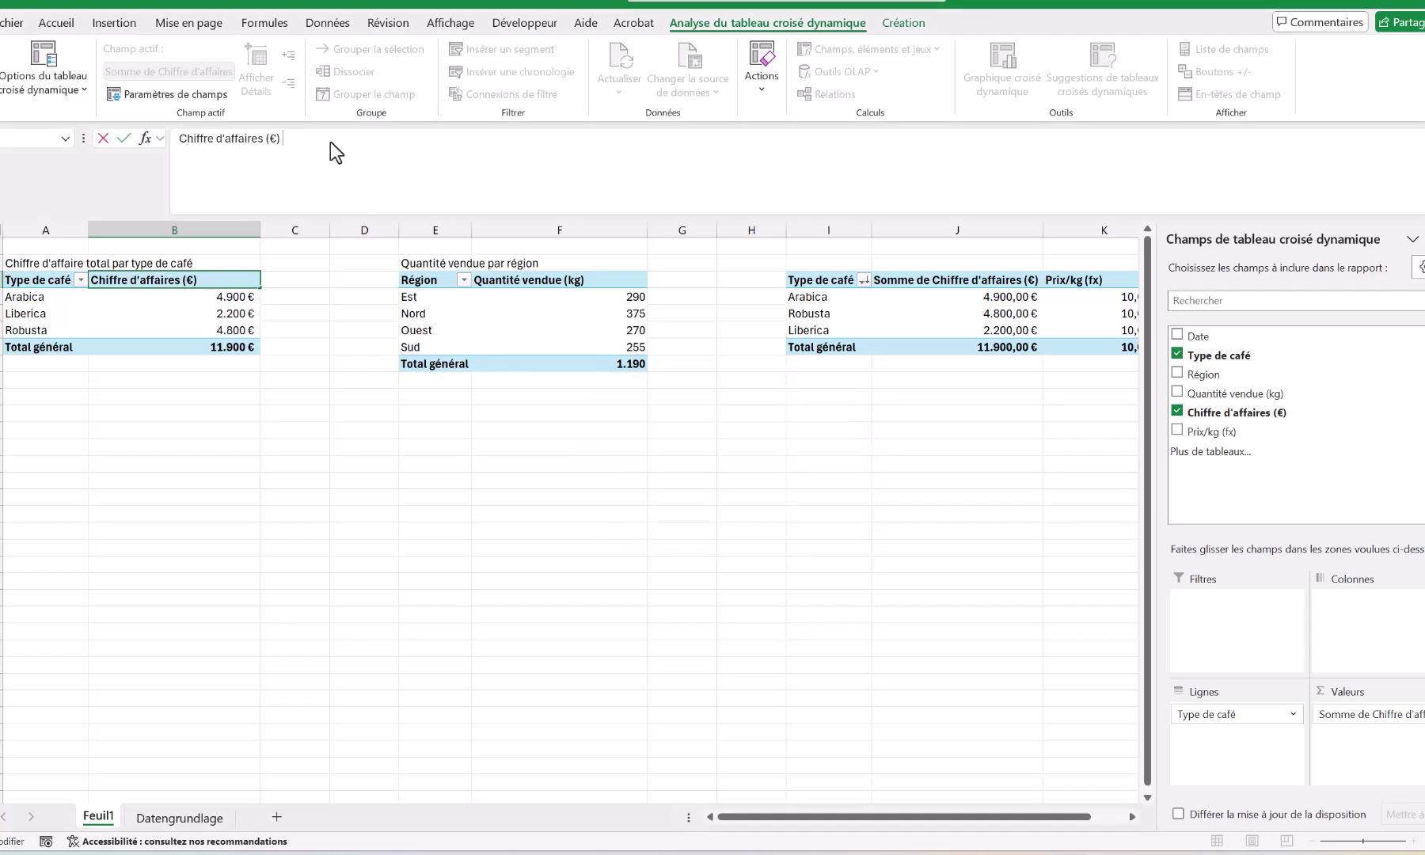
{"action": "key", "text": "Return"}
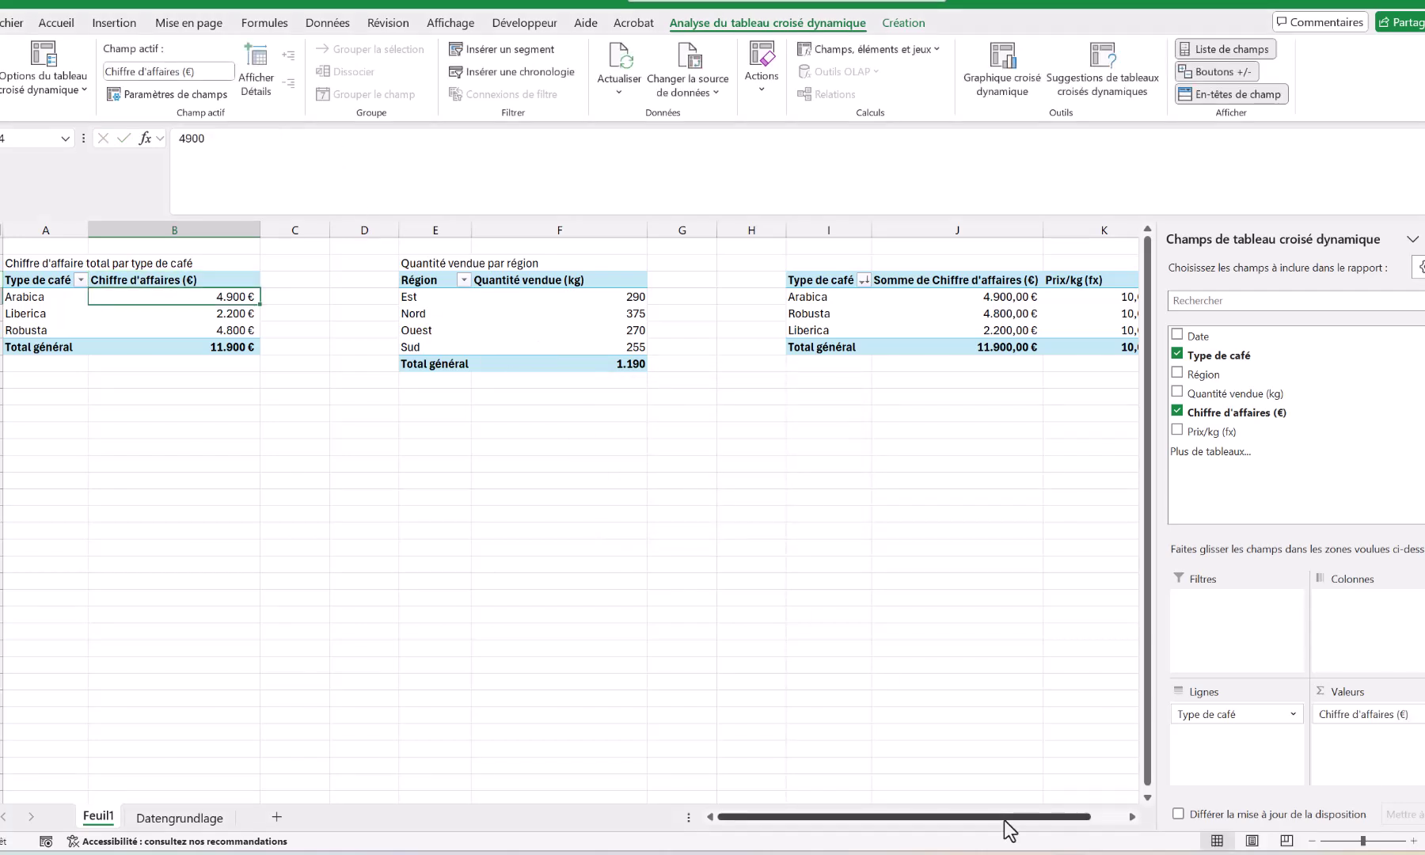
Step: Enter the title "Type de café avec le chiffre d'affaires le plus élévé" in I2 and right-align the header in K3
{"action": "left_click_drag", "start_coordinate": [1005, 821], "coordinate": [1041, 819]}
{"action": "left_click", "coordinate": [747, 266]}
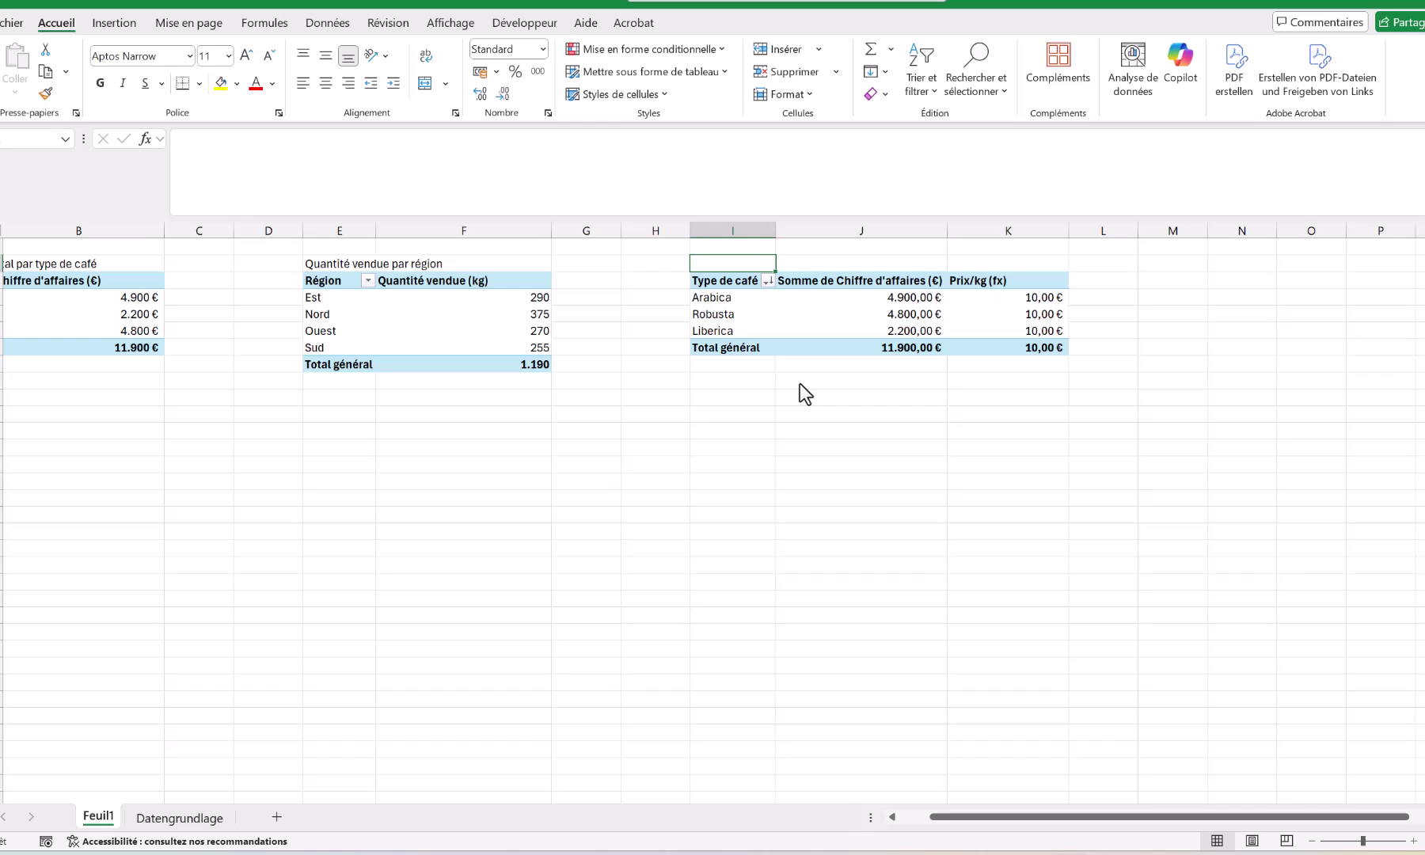
{"action": "type", "text": "Type de"}
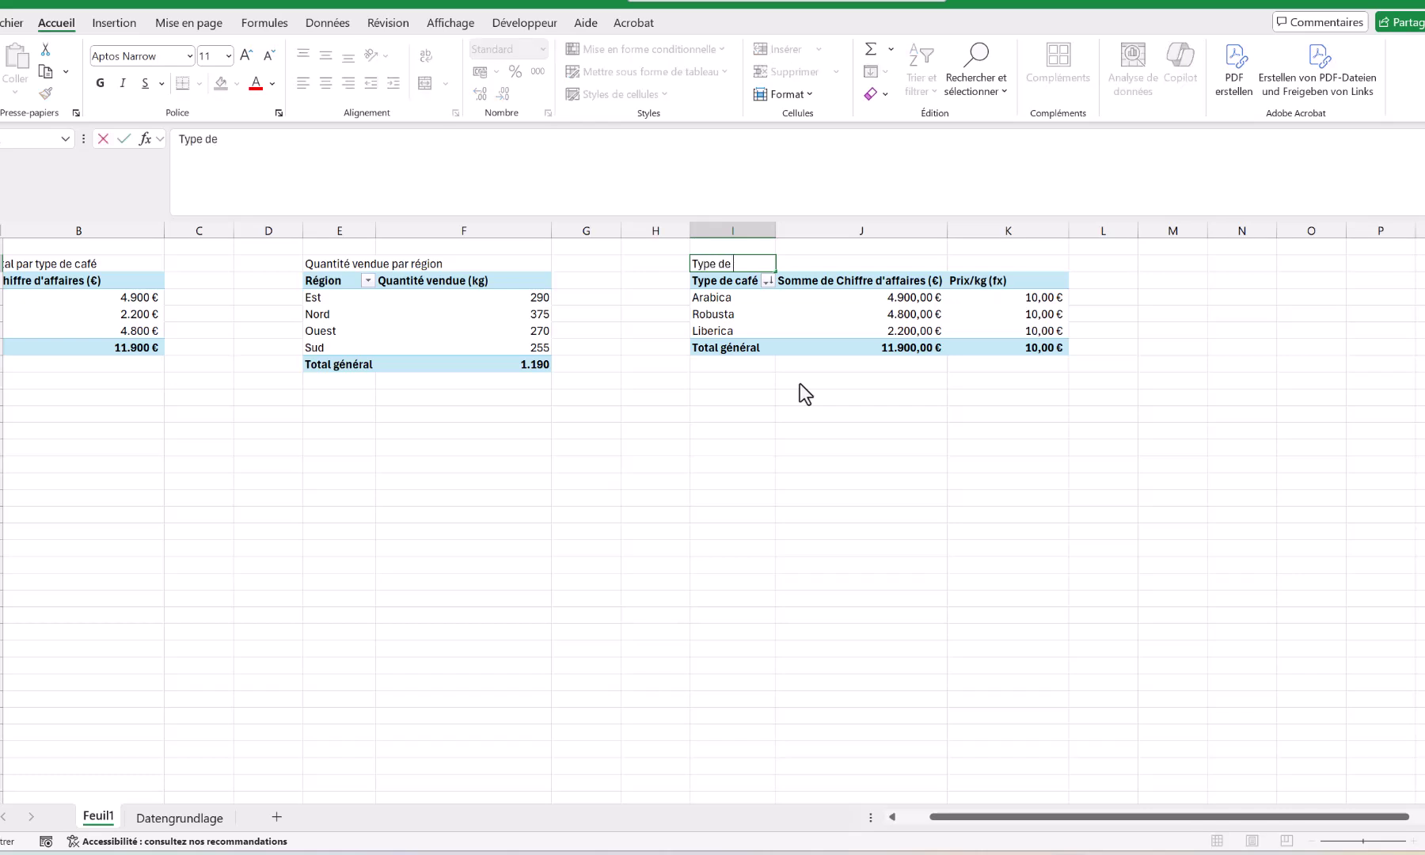
{"action": "type", "text": " café avec le chiffre d'affaires le plus élevé"}
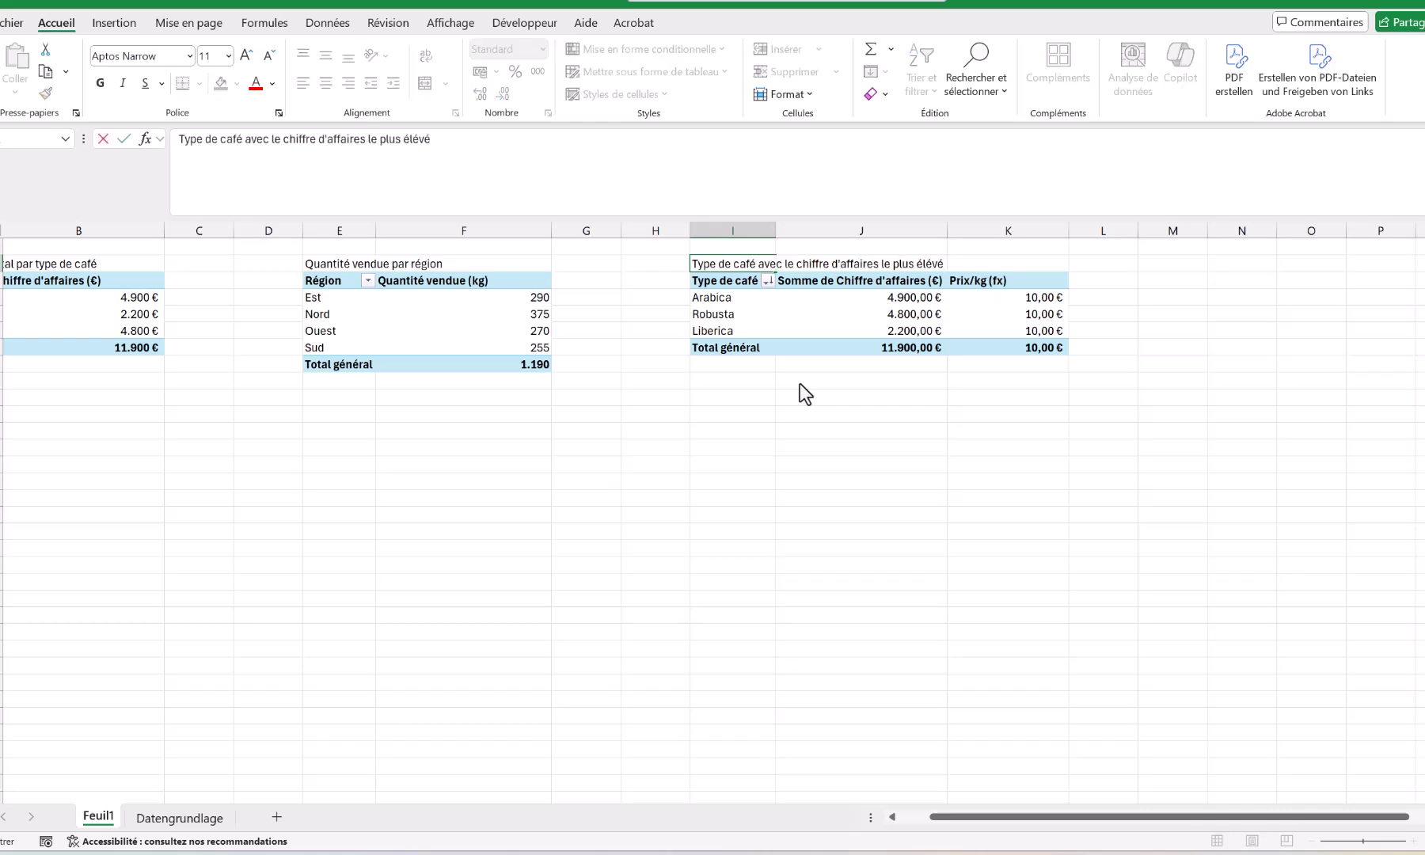
{"action": "key", "text": "Return"}
{"action": "left_click", "coordinate": [990, 281]}
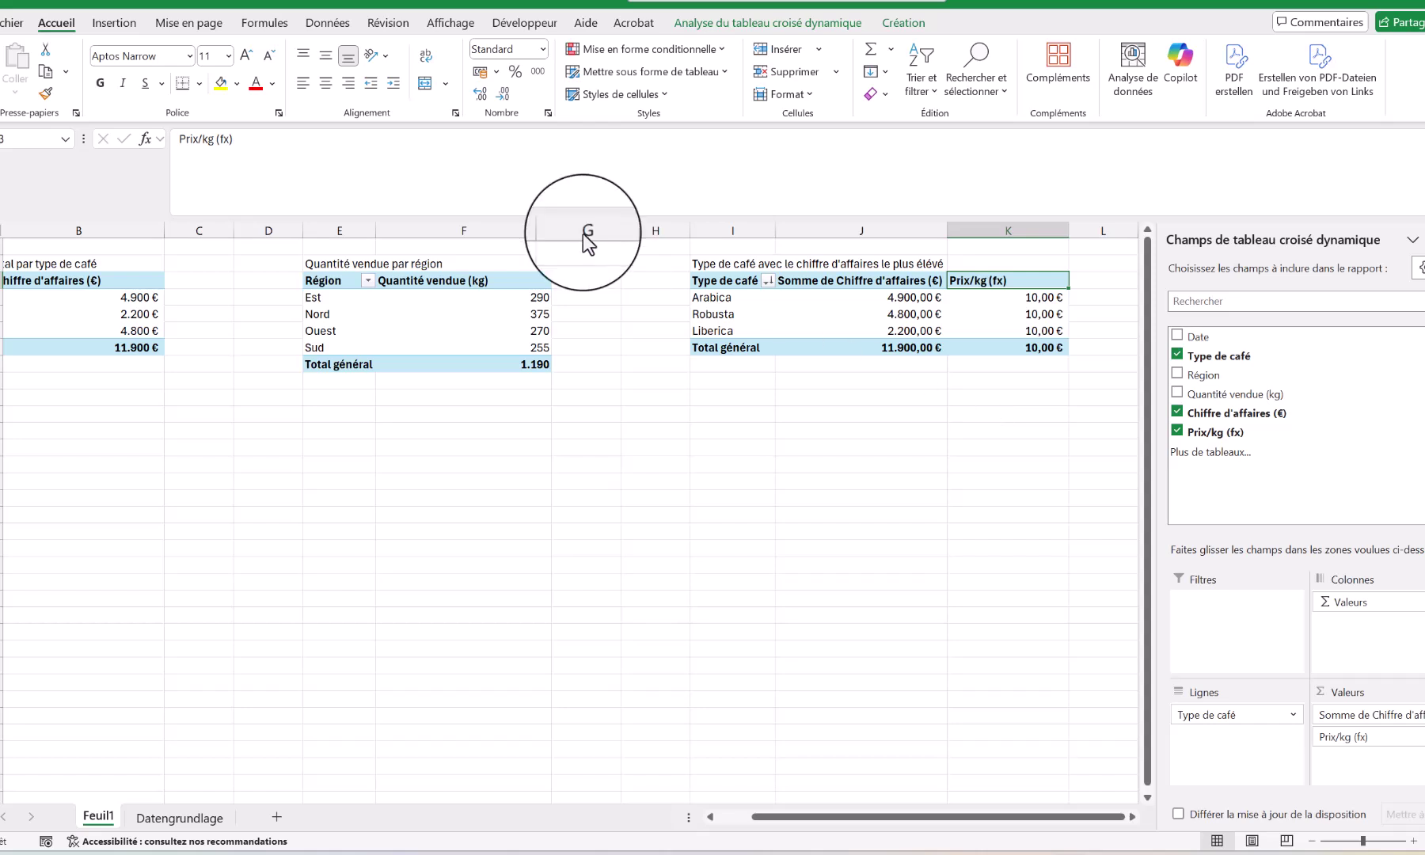
{"action": "left_click", "coordinate": [349, 83]}
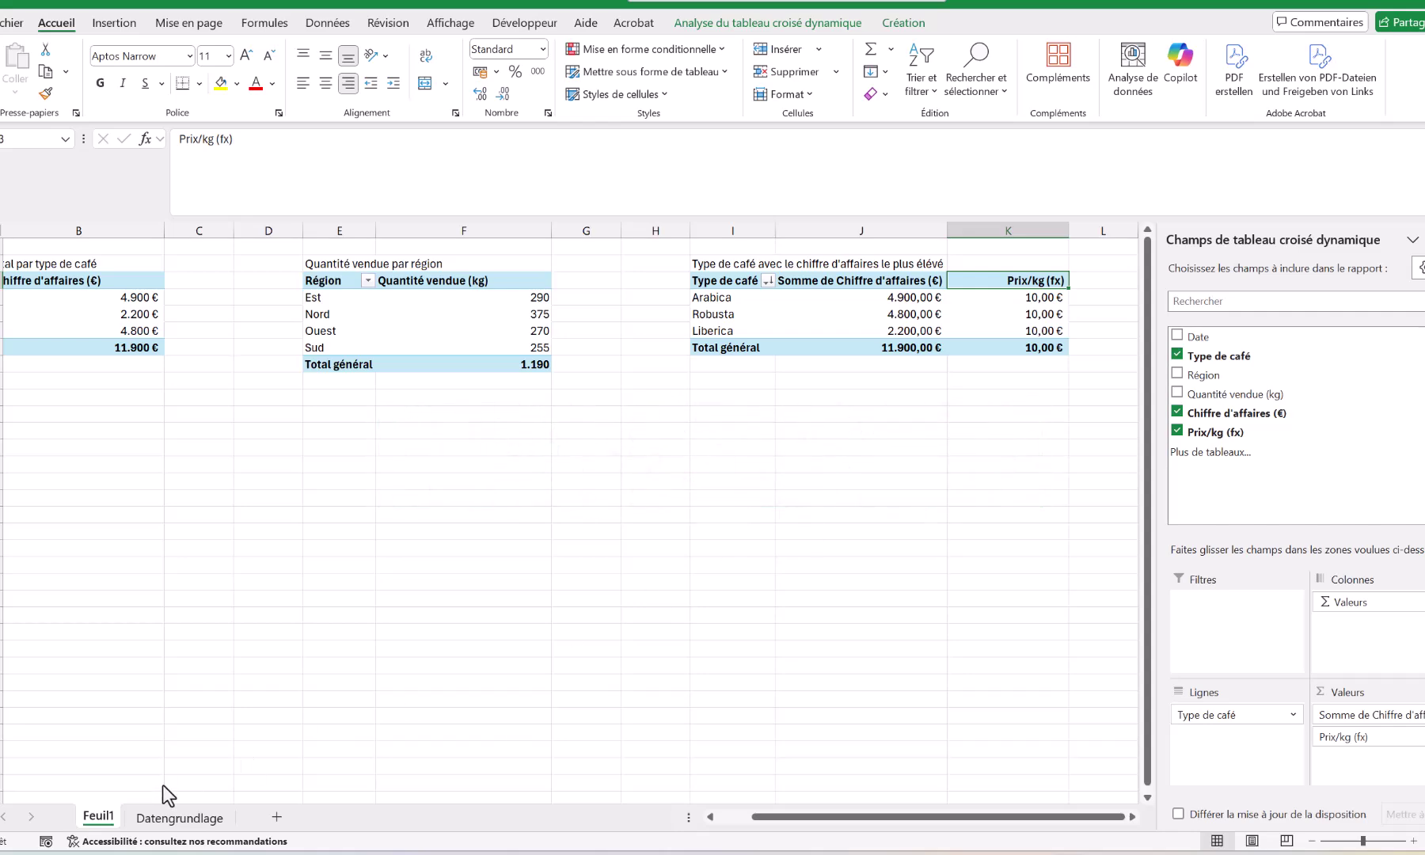
Step: On the Datengrundlage sheet, copy the rows dated 24.01.2023 to 27.01.2023 below the last data row and fill the copies yellow
{"action": "left_click", "coordinate": [171, 818]}
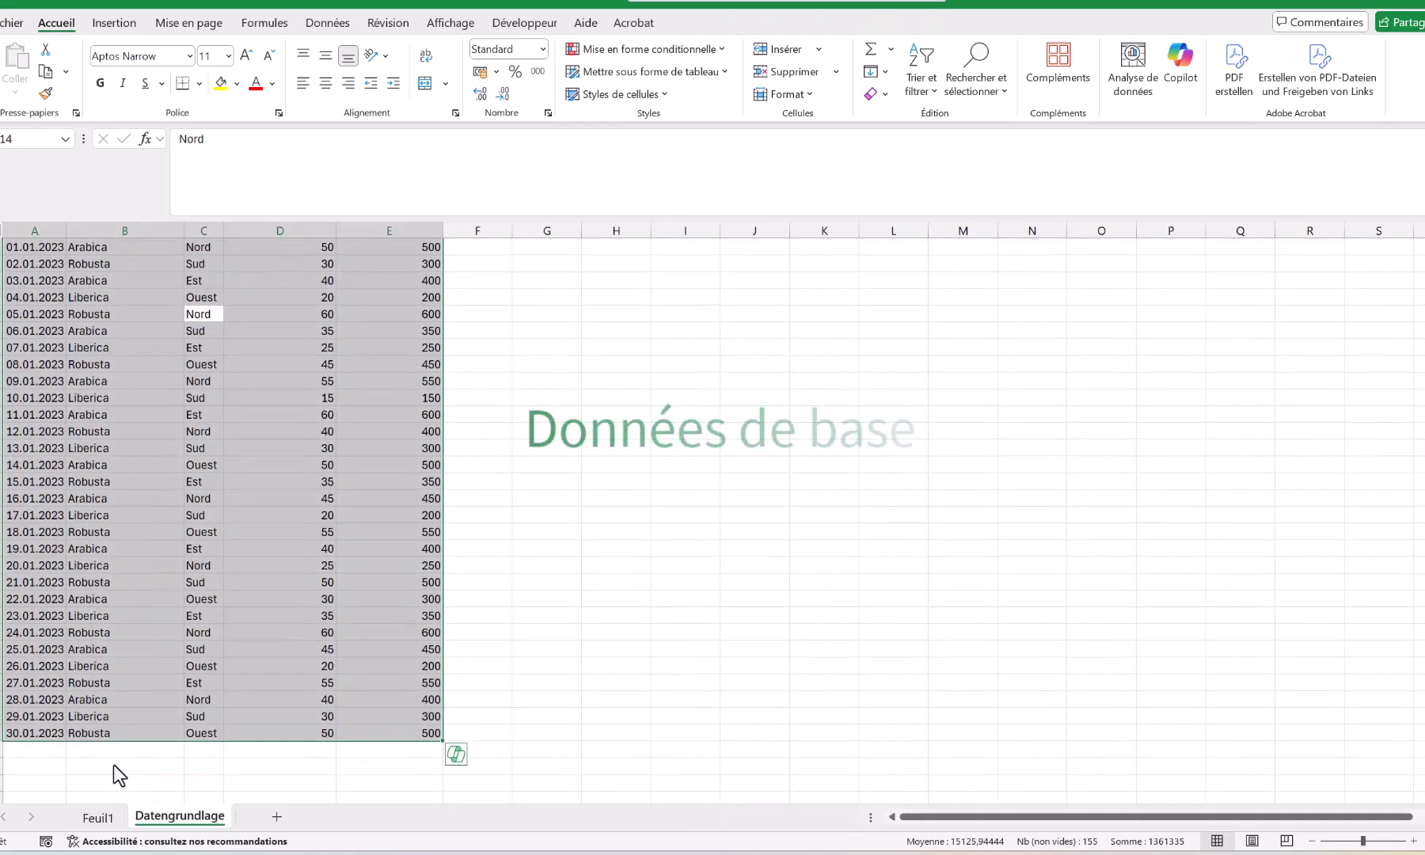
{"action": "scroll", "coordinate": [65, 783], "scroll_direction": "down", "scroll_amount": 3}
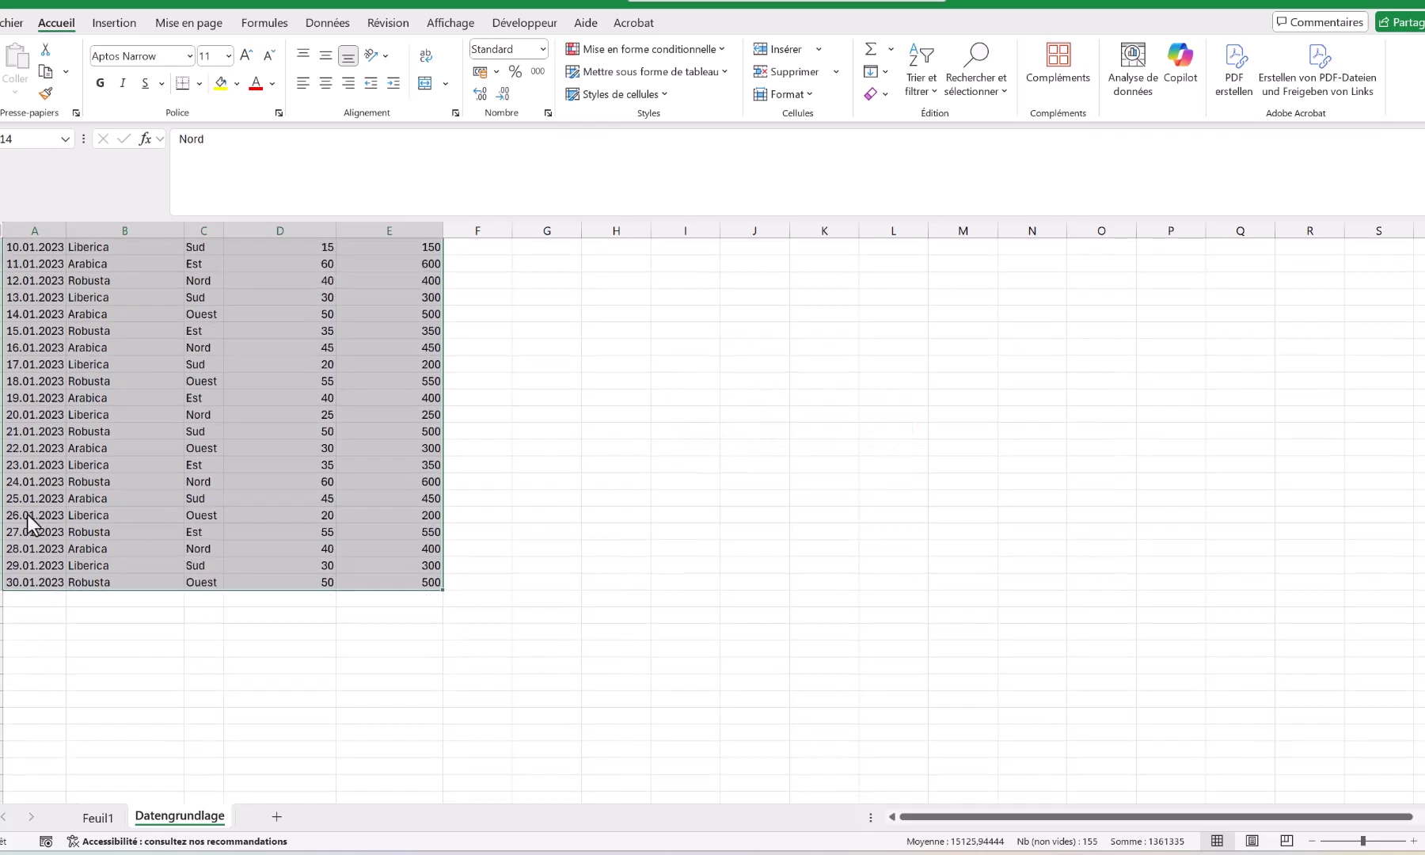
{"action": "left_click_drag", "start_coordinate": [4, 485], "coordinate": [4, 532]}
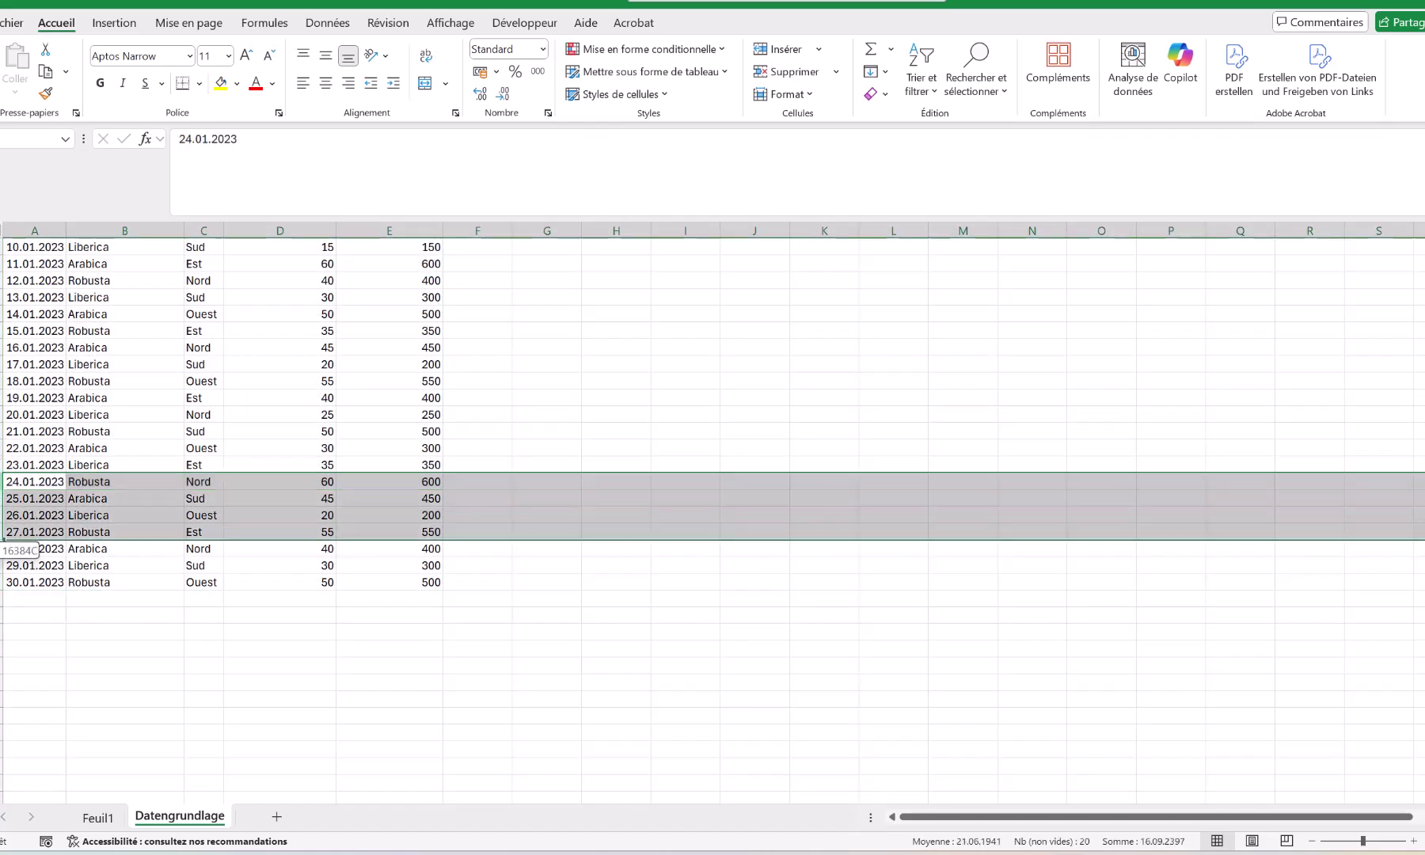
{"action": "key", "text": "ctrl+c"}
{"action": "left_click", "coordinate": [27, 601]}
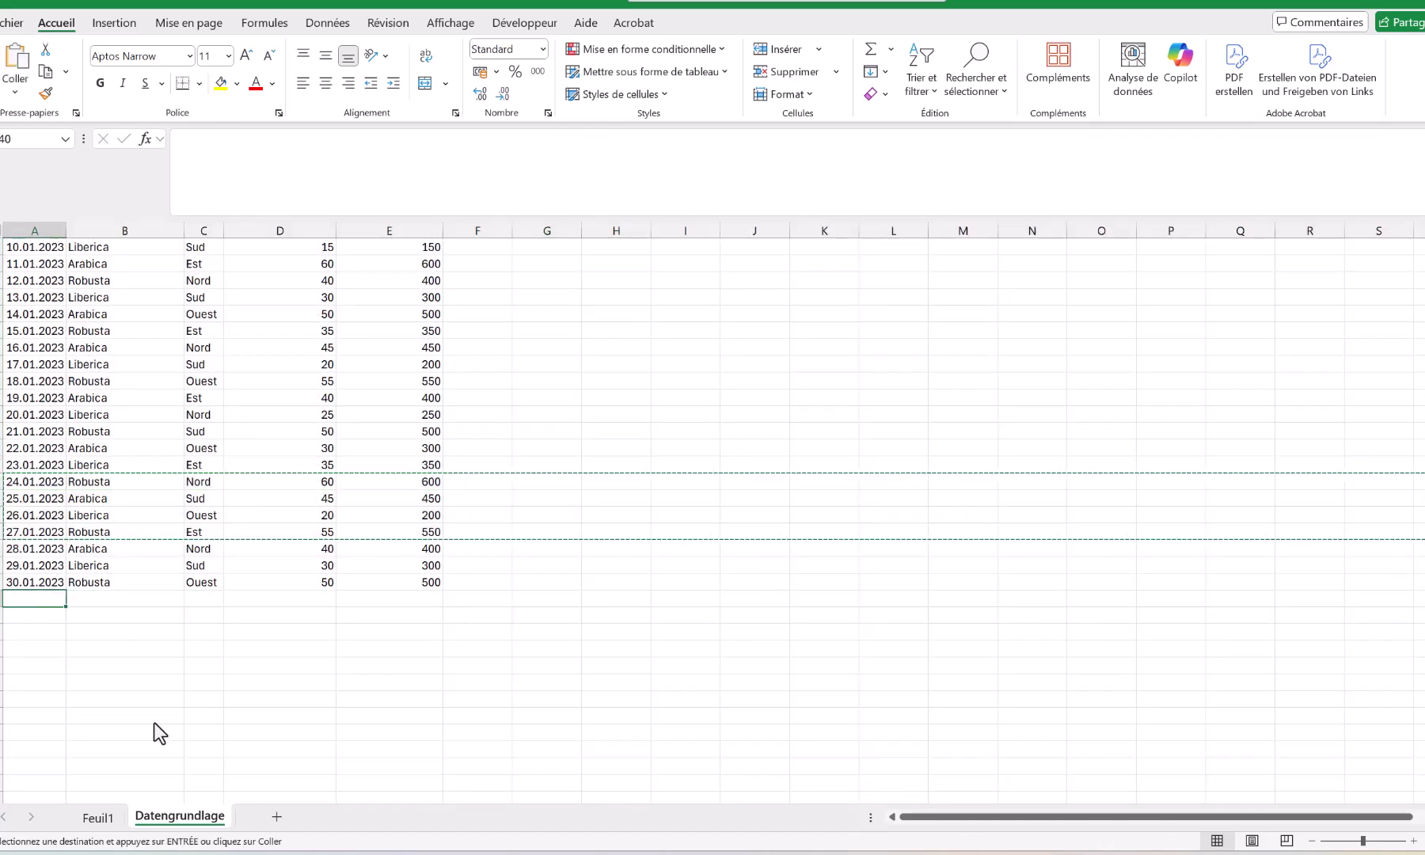
{"action": "key", "text": "ctrl+v"}
{"action": "key", "text": "ctrl"}
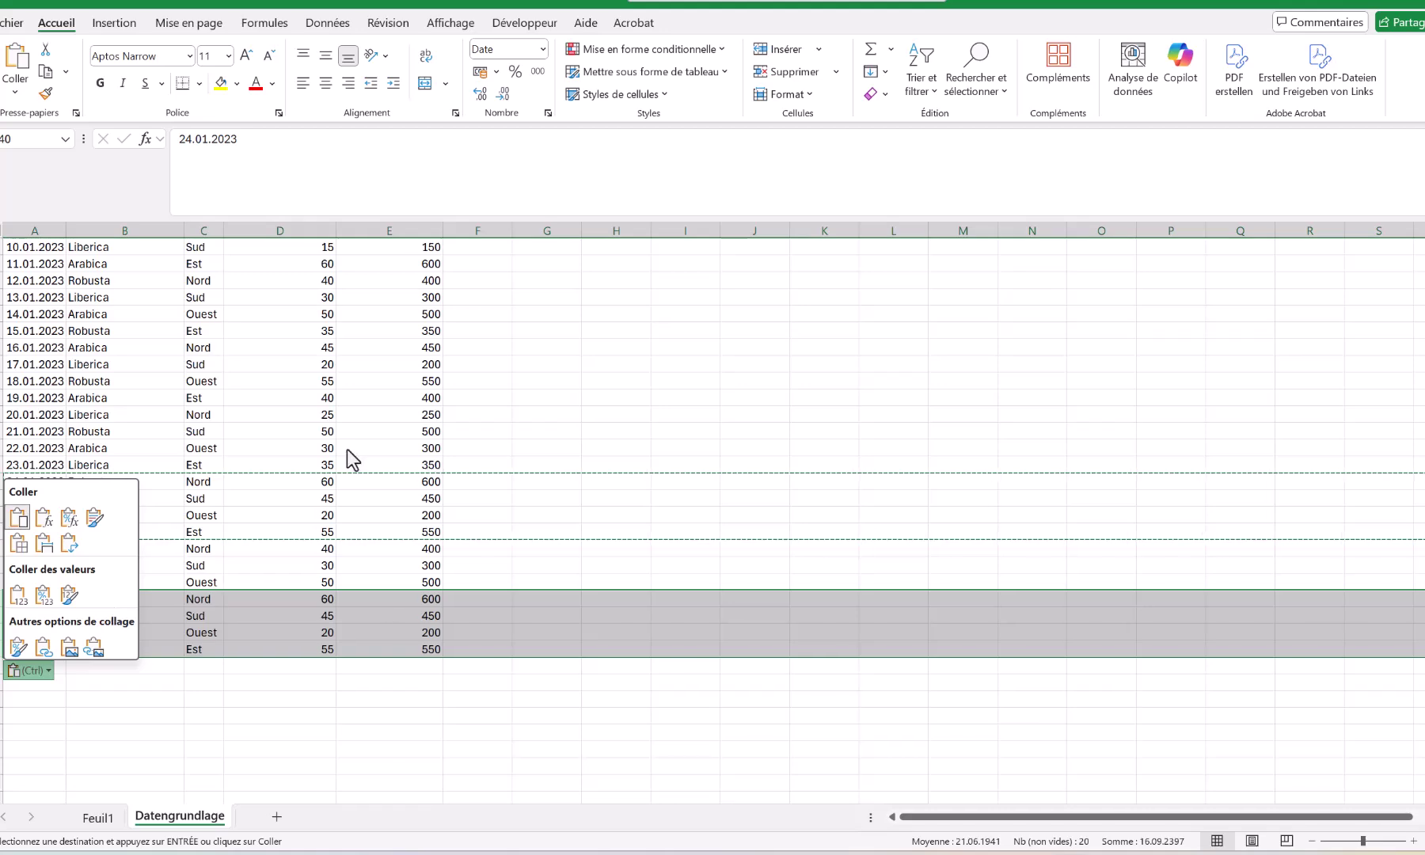
{"action": "left_click", "coordinate": [215, 83]}
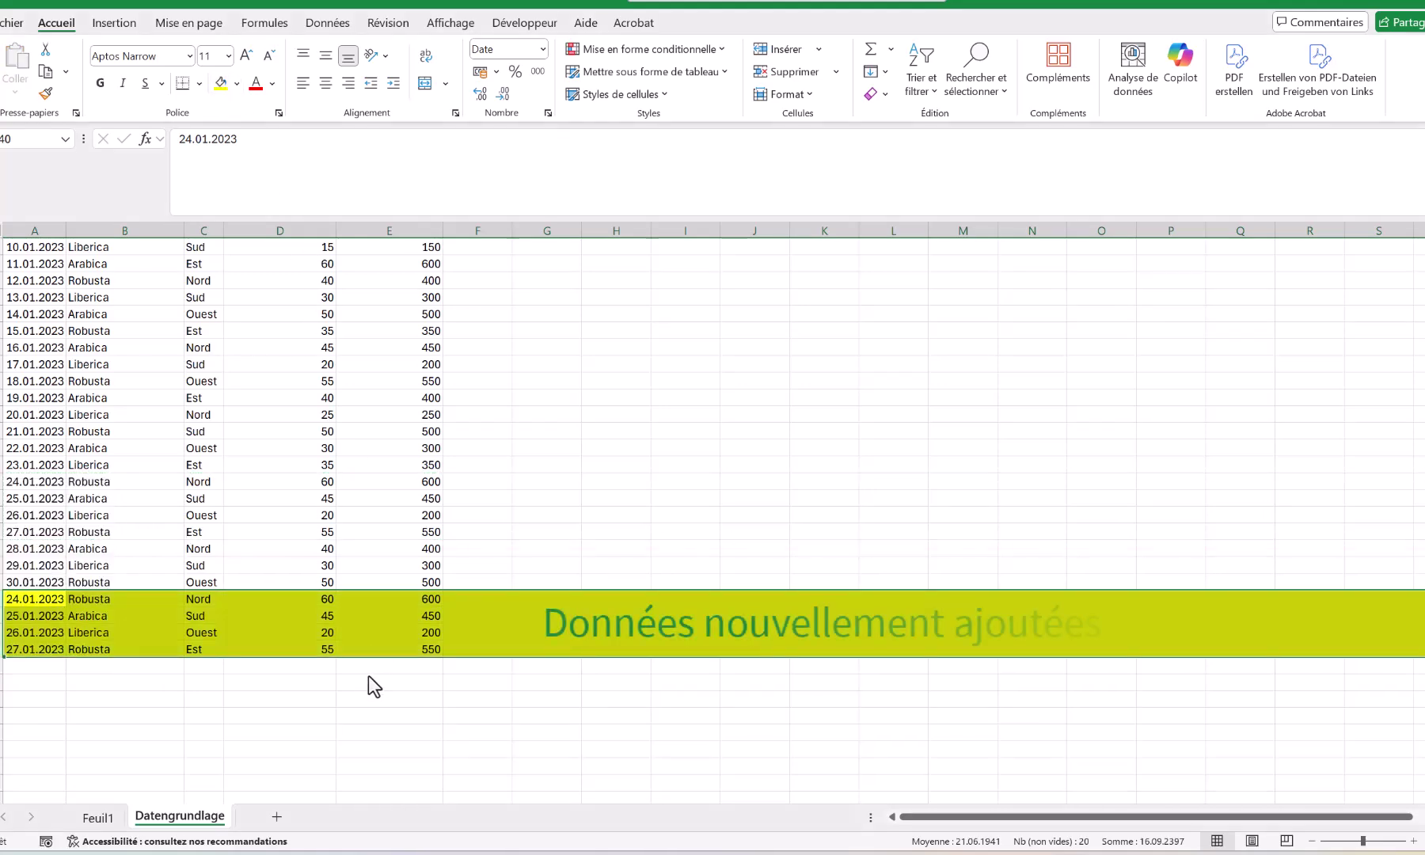
{"action": "left_click", "coordinate": [88, 682]}
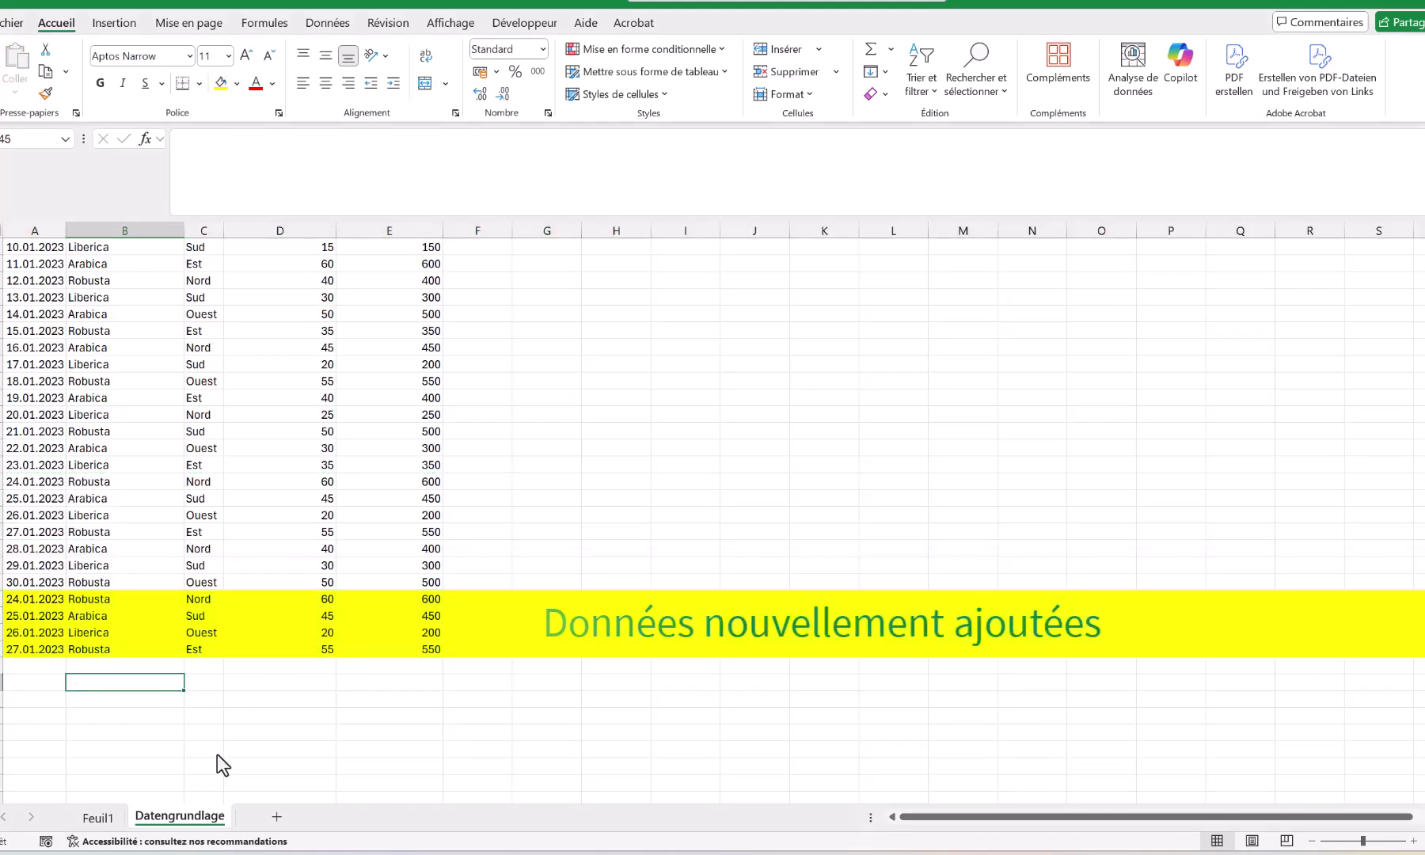
Step: Change the data source of the revenue per coffee type pivot table on Feuil1 to Datengrundlage!$A$9:$E$43
{"action": "left_click", "coordinate": [98, 818]}
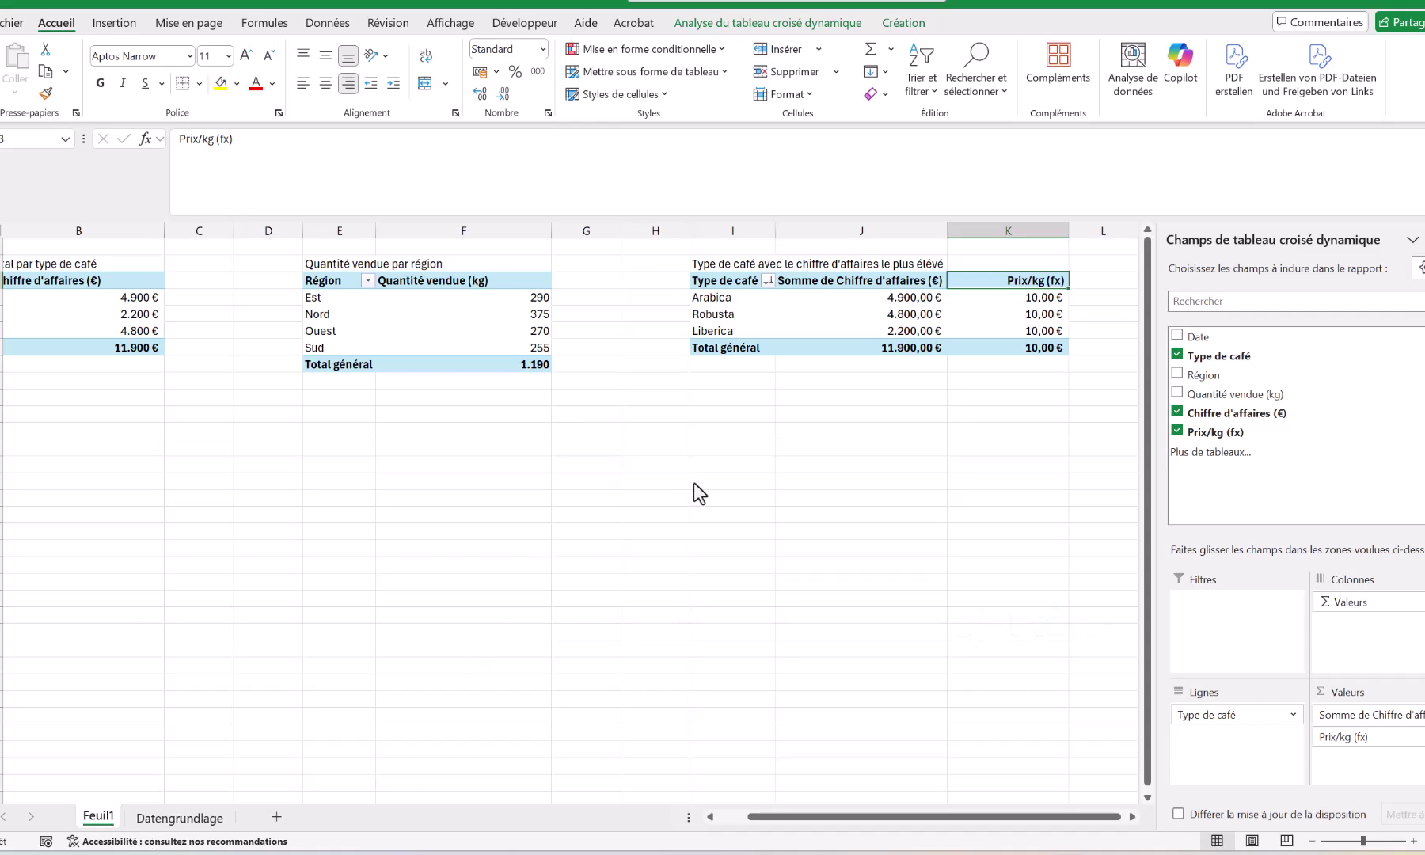
{"action": "left_click_drag", "start_coordinate": [789, 817], "coordinate": [682, 816]}
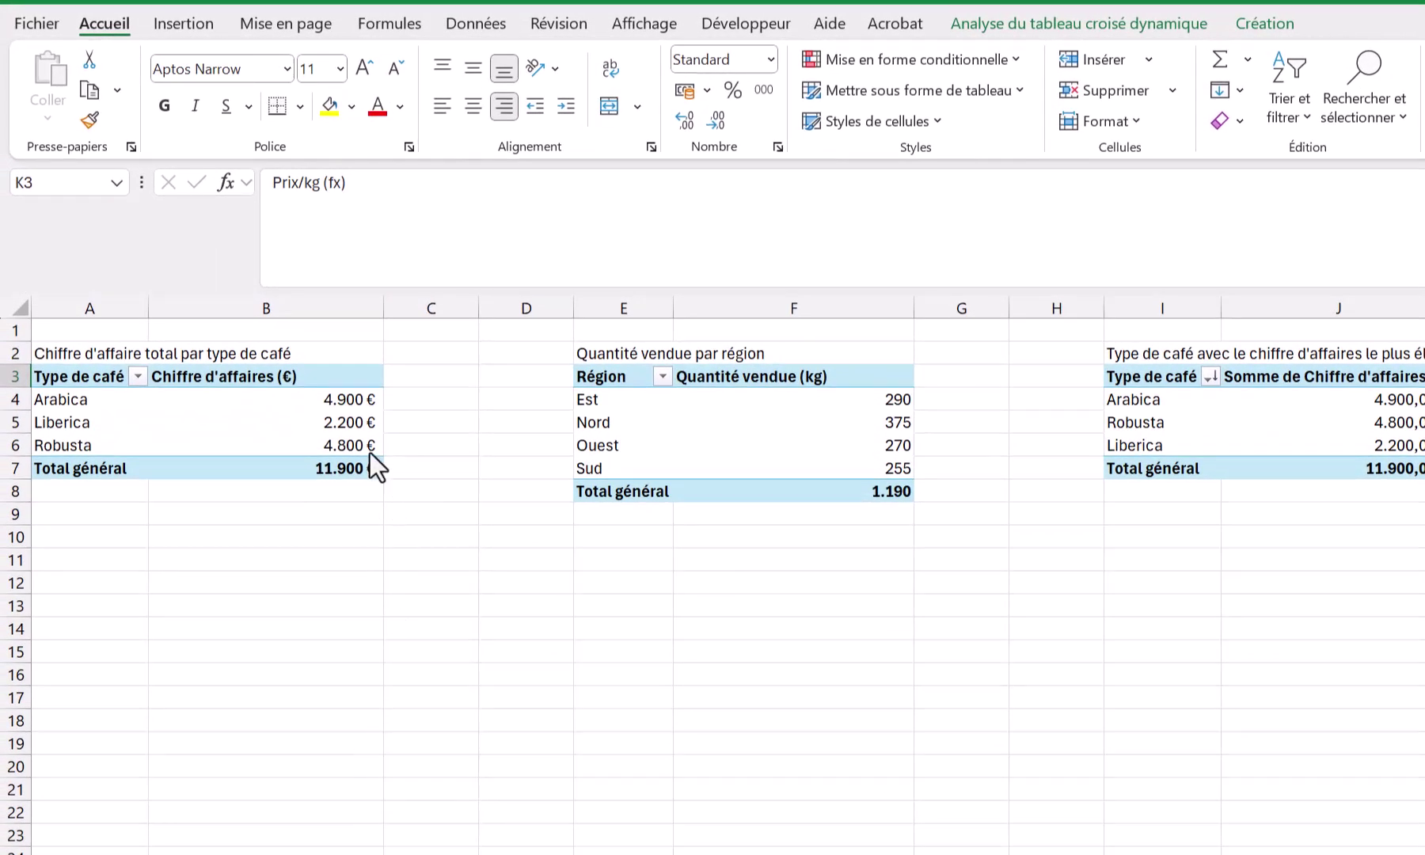
{"action": "left_click", "coordinate": [342, 403]}
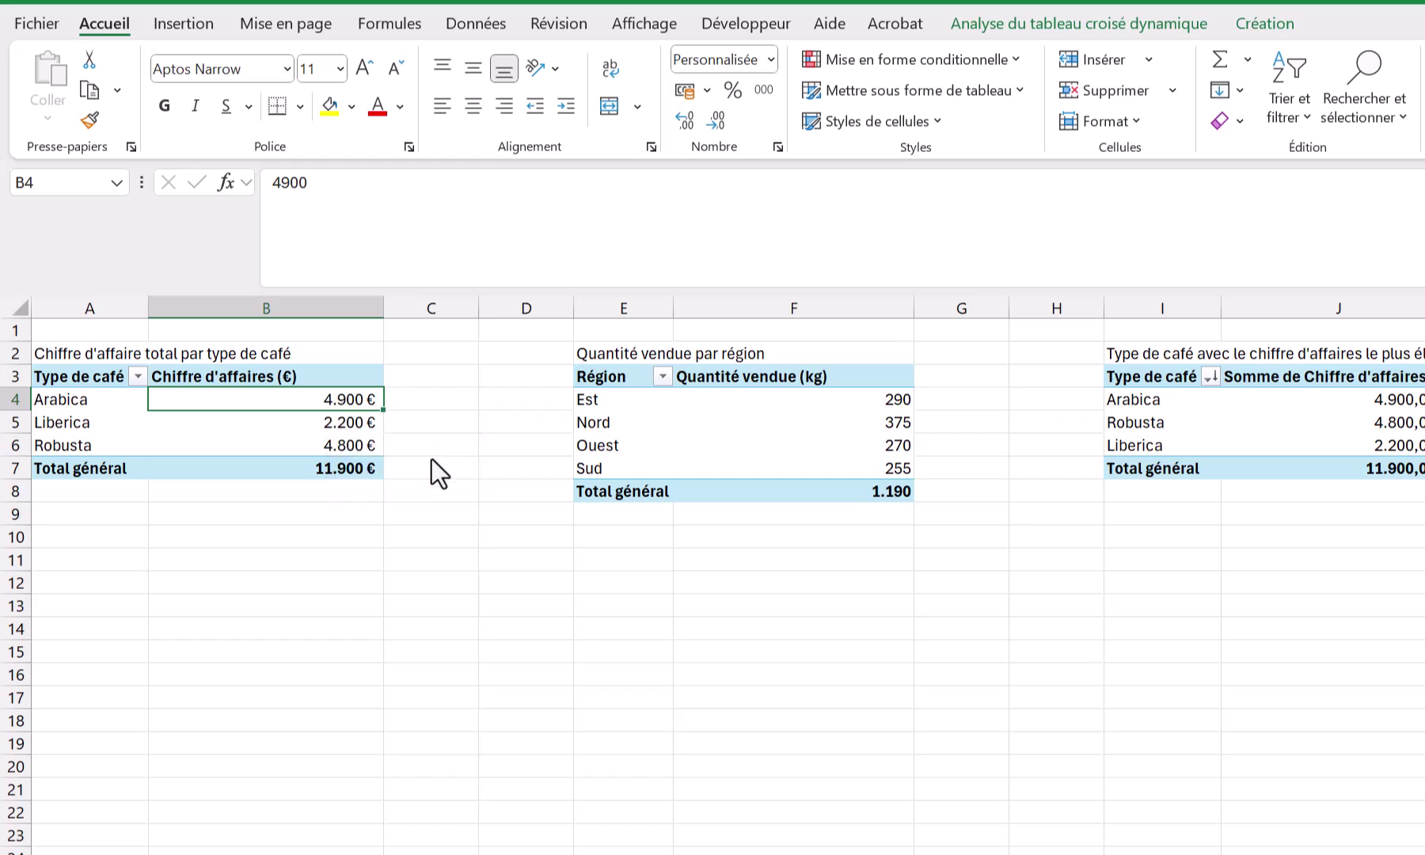
{"action": "left_click", "coordinate": [1041, 25]}
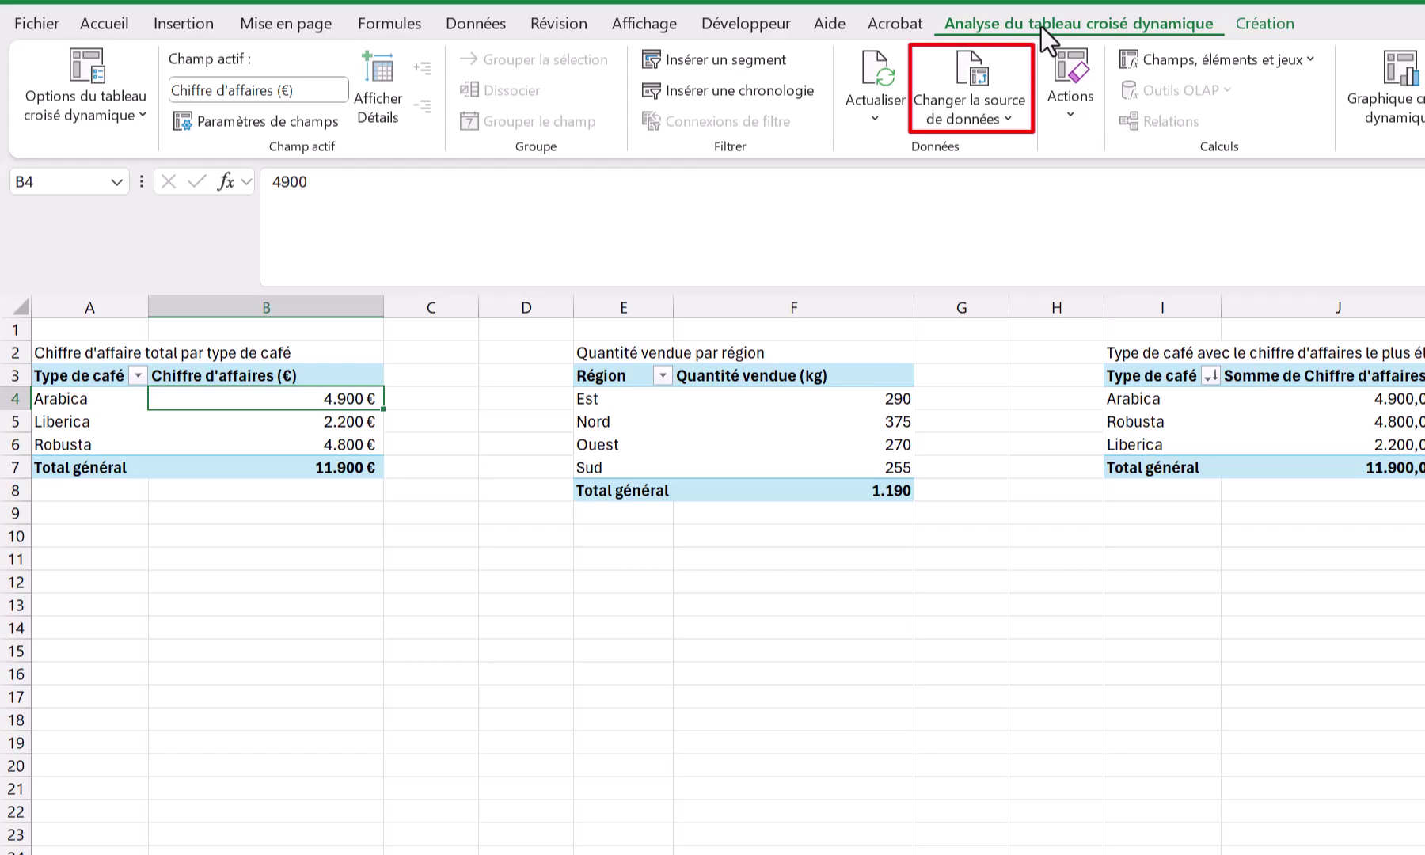
{"action": "left_click", "coordinate": [1004, 123]}
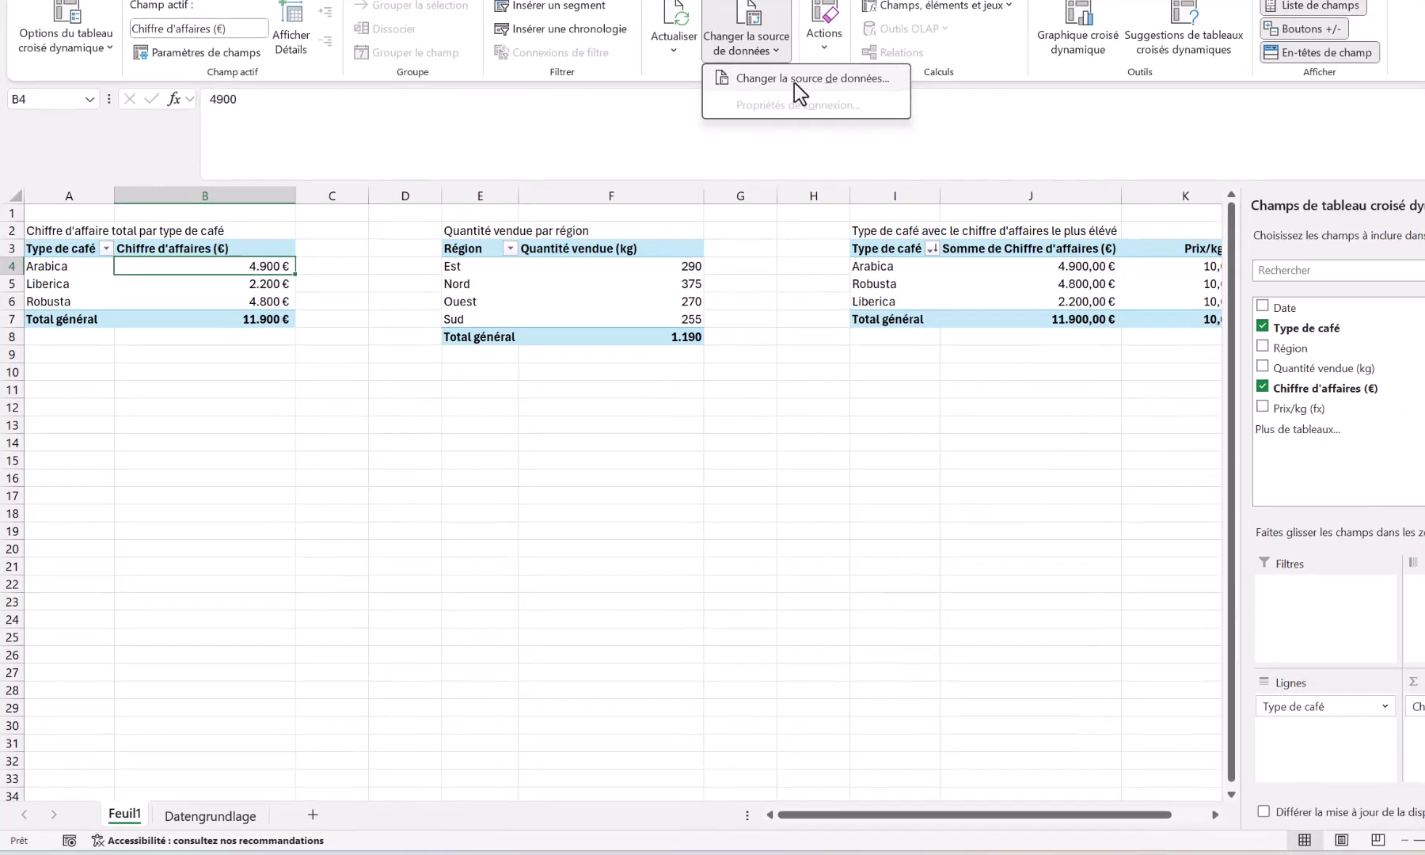
{"action": "left_click", "coordinate": [794, 79]}
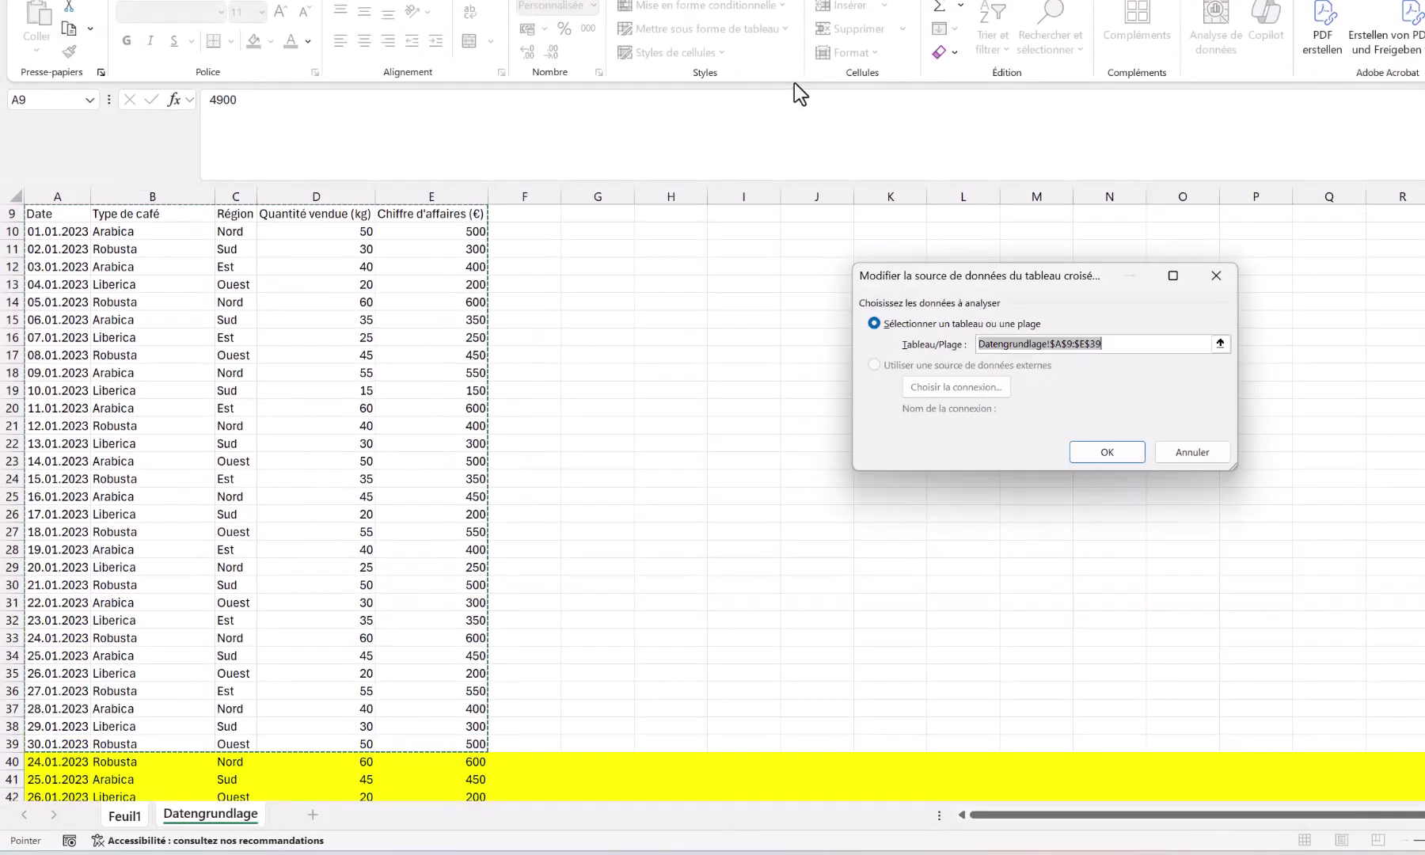
{"action": "scroll", "coordinate": [267, 280], "scroll_direction": "up", "scroll_amount": 2}
{"action": "scroll", "coordinate": [229, 292], "scroll_direction": "down", "scroll_amount": 4}
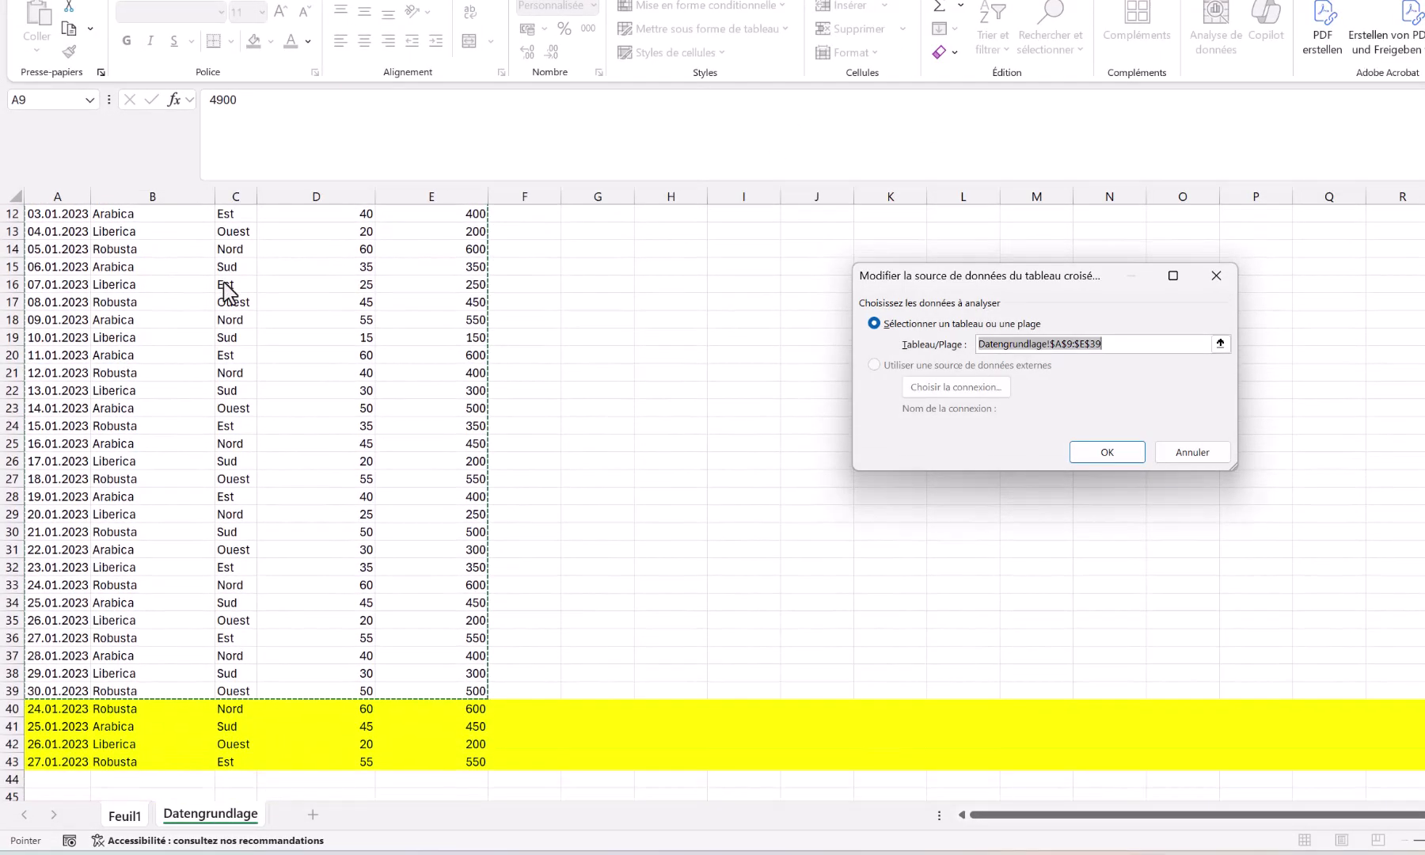
{"action": "scroll", "coordinate": [143, 491], "scroll_direction": "up", "scroll_amount": 3}
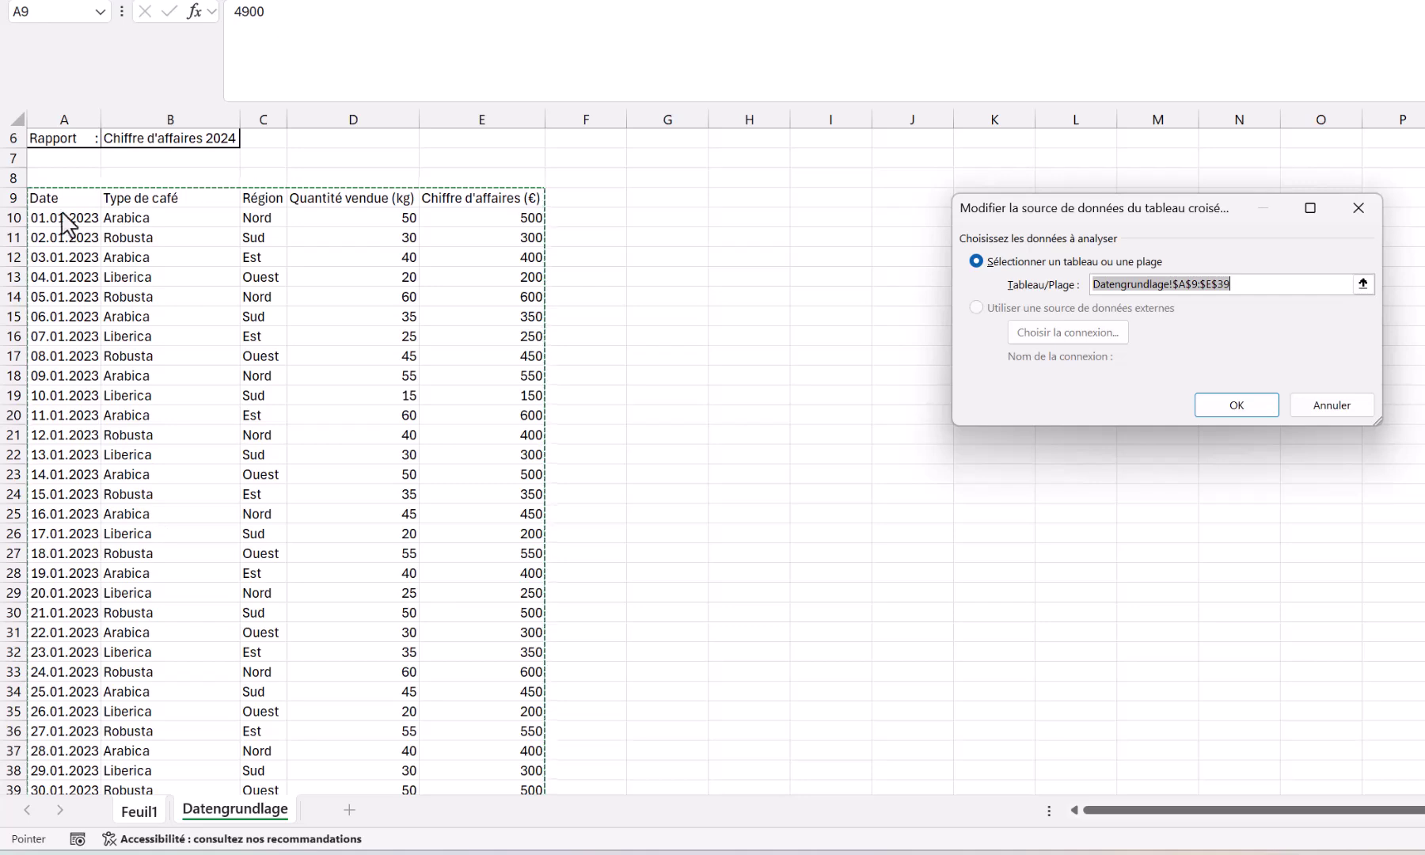
{"action": "left_click_drag", "start_coordinate": [51, 210], "coordinate": [471, 756]}
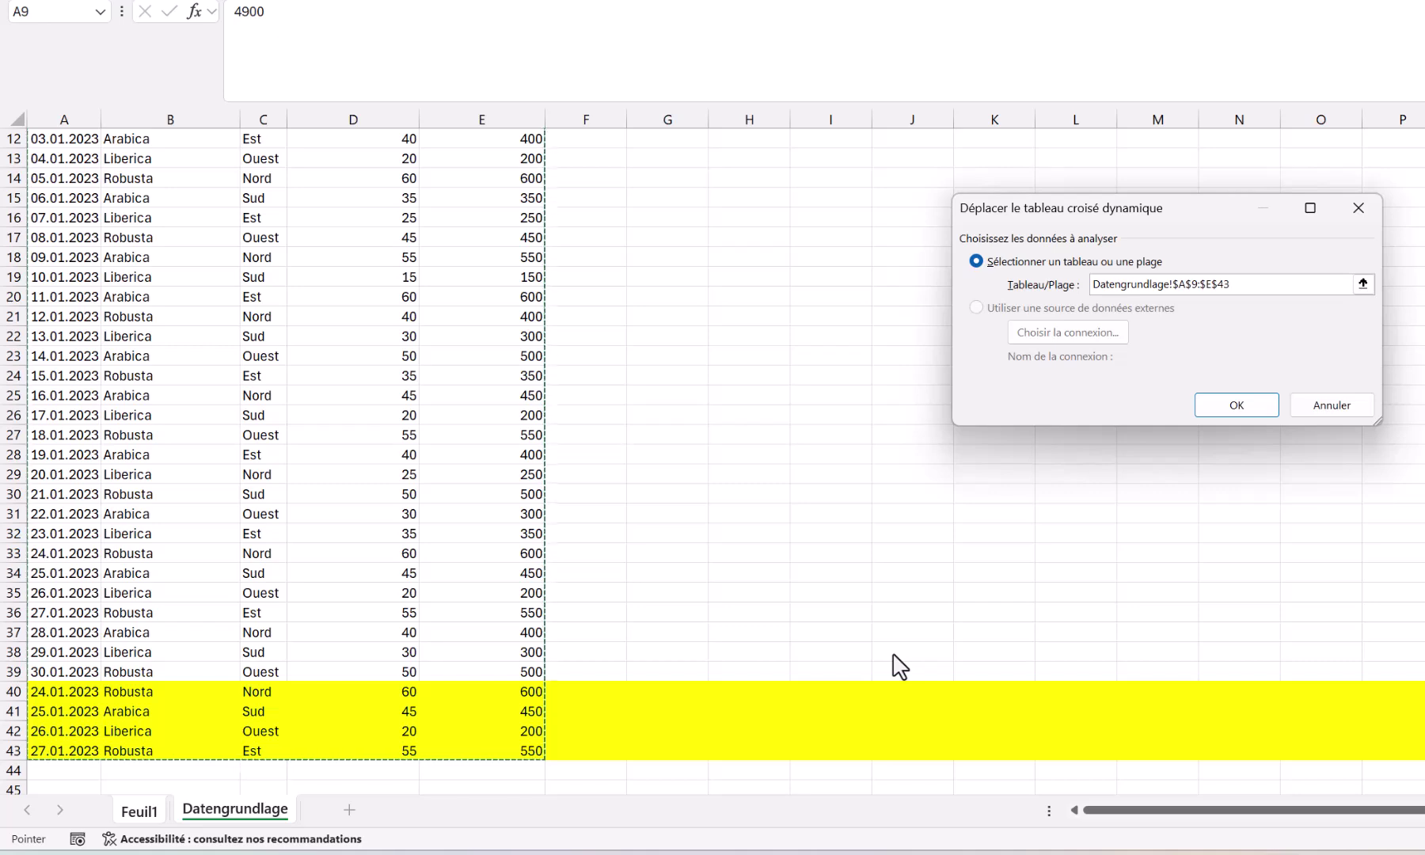
{"action": "left_click", "coordinate": [1237, 405]}
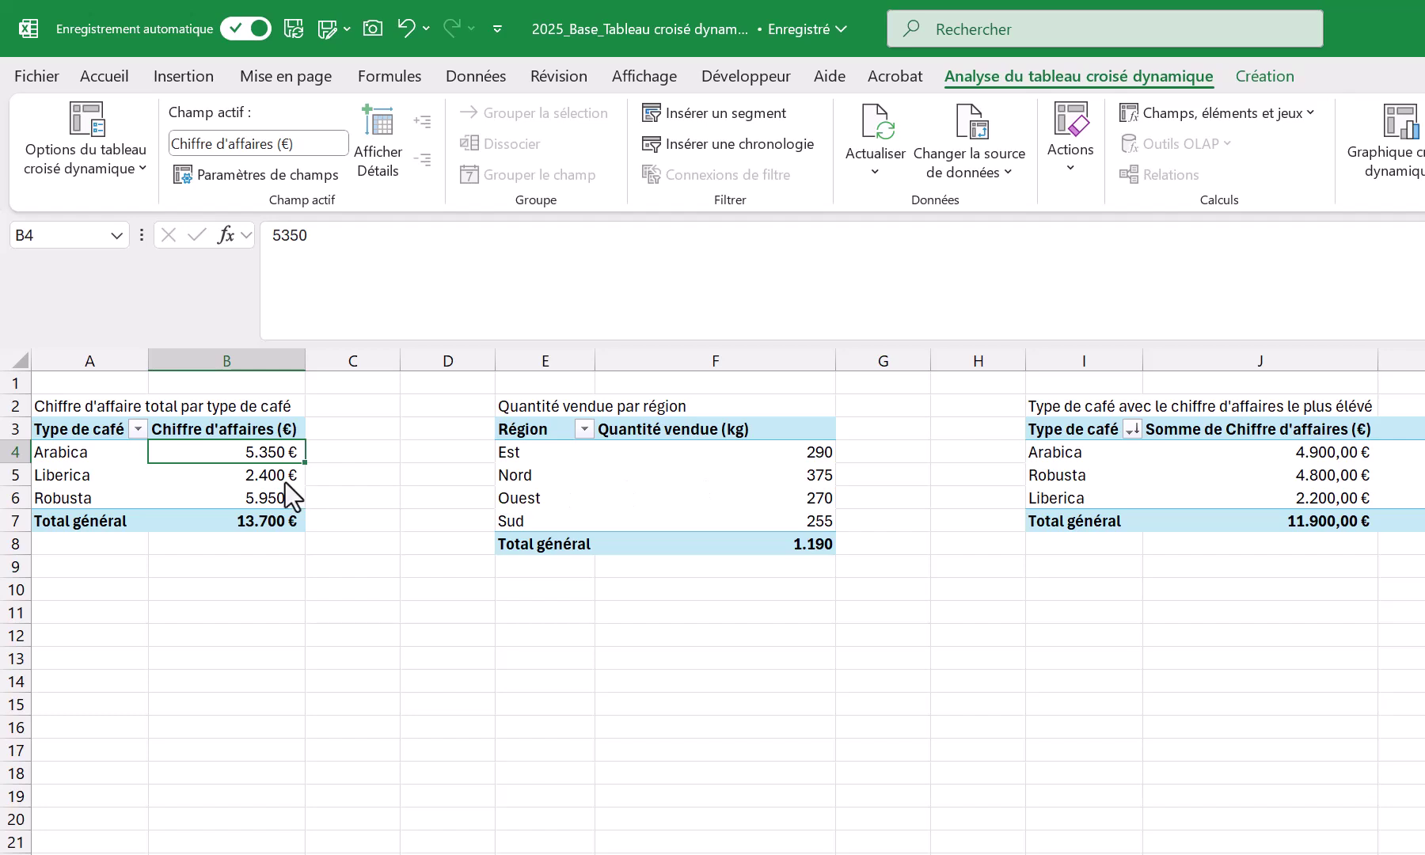
Step: Change the data source of the "Quantité vendue par région" pivot table to Datengrundlage!$A$9:$E$43
{"action": "mouse_move", "coordinate": [1282, 478]}
{"action": "mouse_move", "coordinate": [234, 482]}
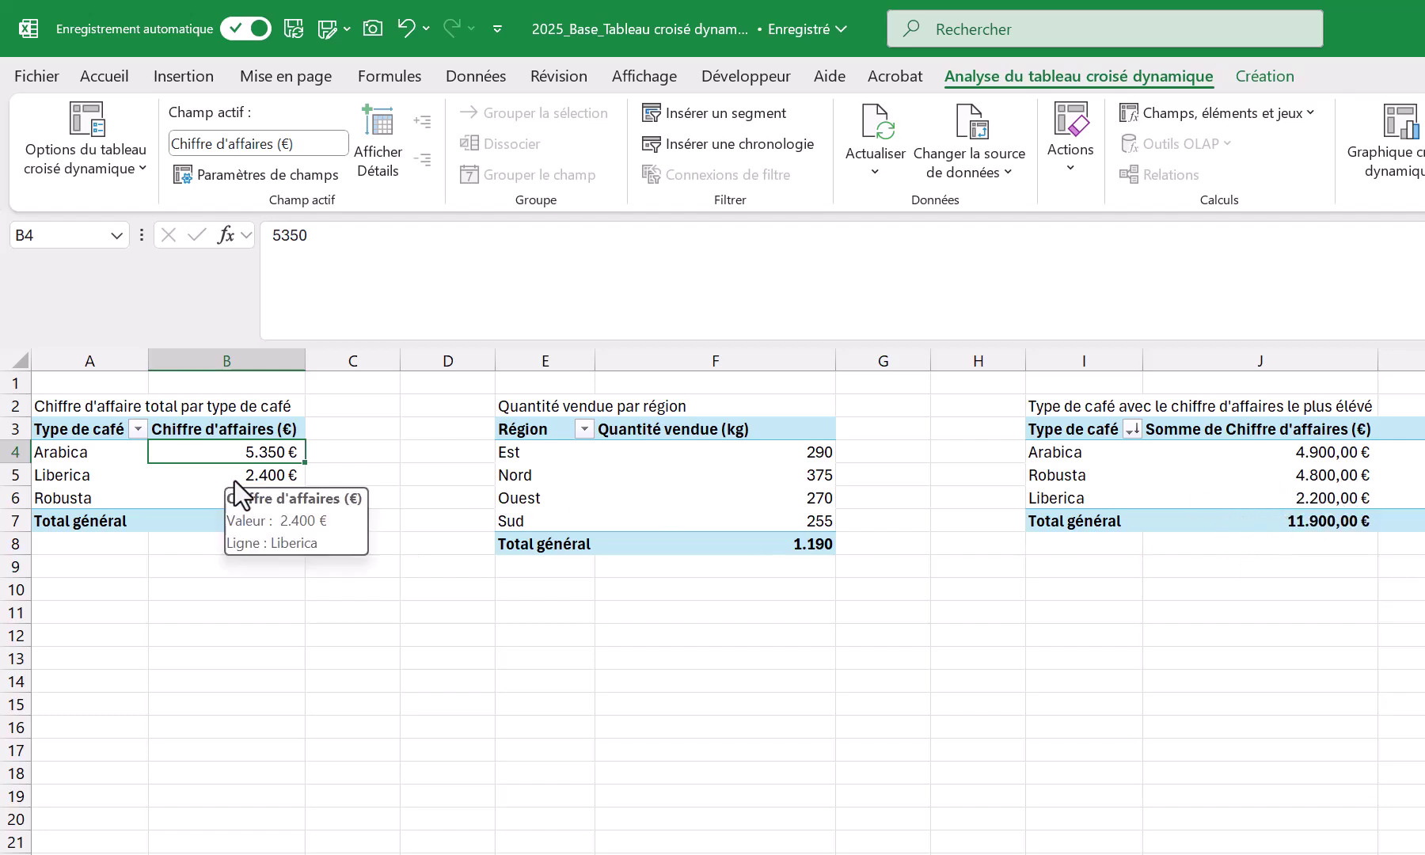
{"action": "left_click", "coordinate": [787, 458]}
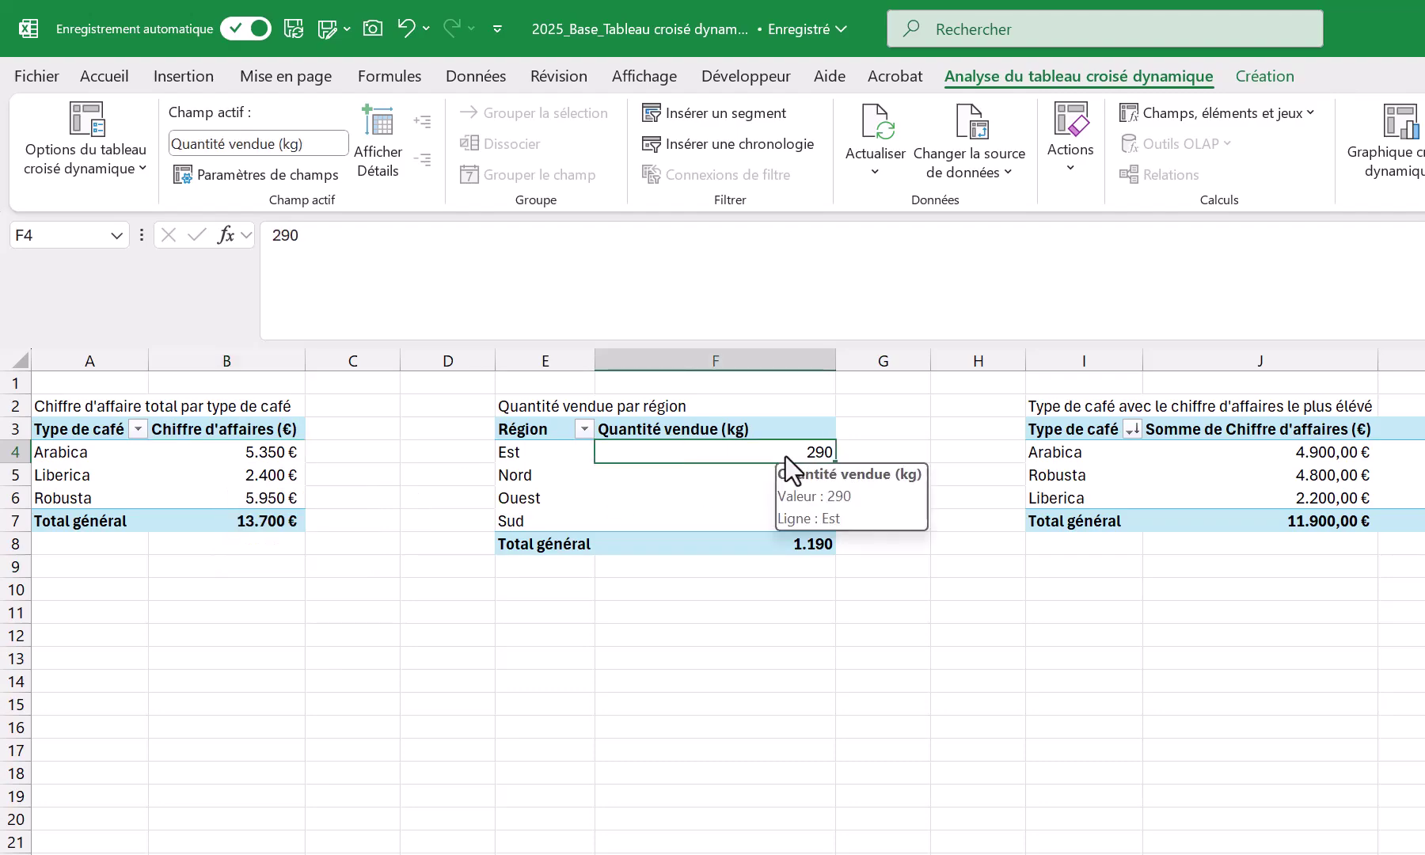
{"action": "left_click", "coordinate": [995, 179]}
{"action": "left_click", "coordinate": [1009, 203]}
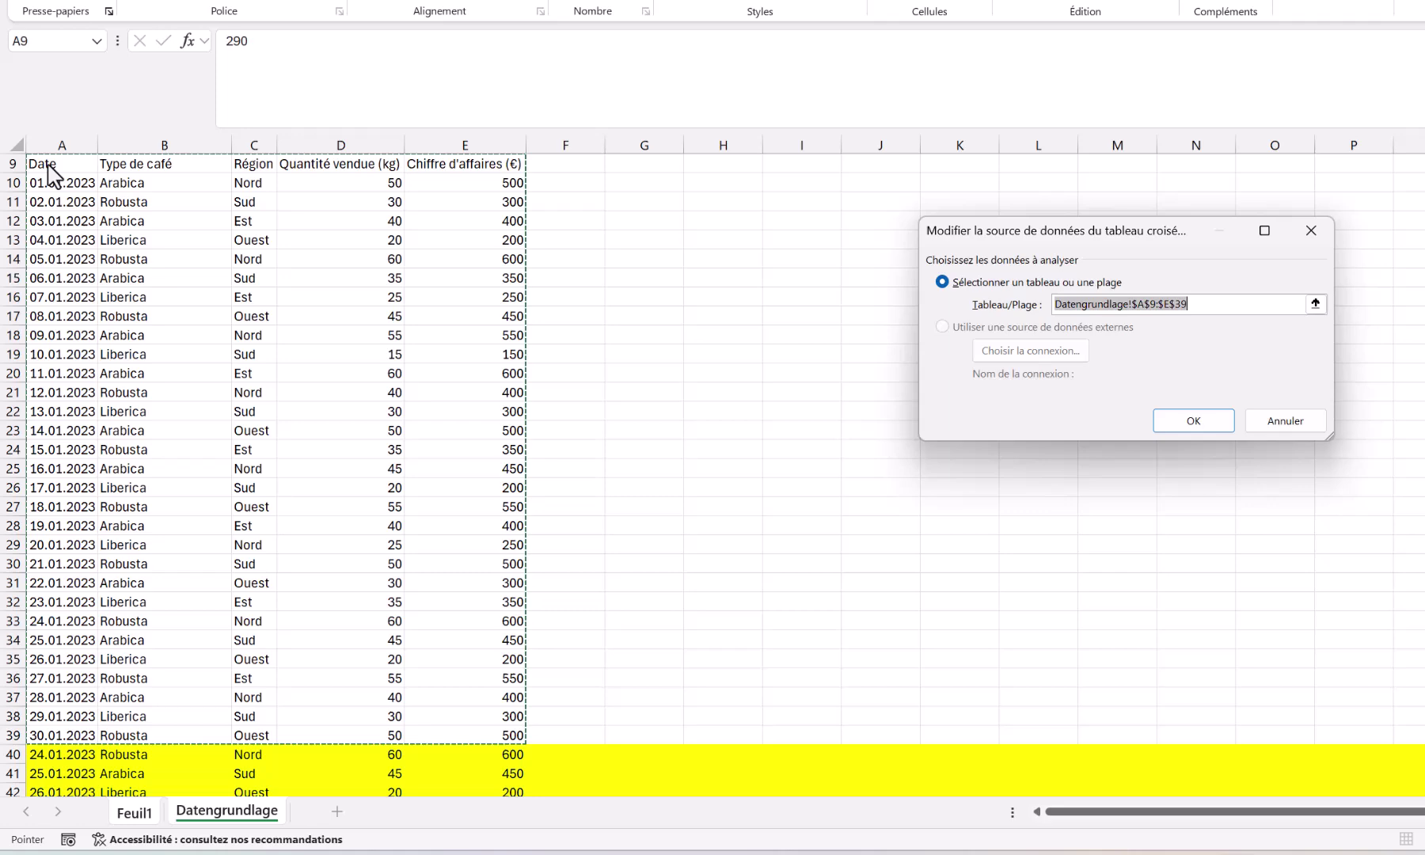
{"action": "left_click_drag", "start_coordinate": [46, 234], "coordinate": [465, 765]}
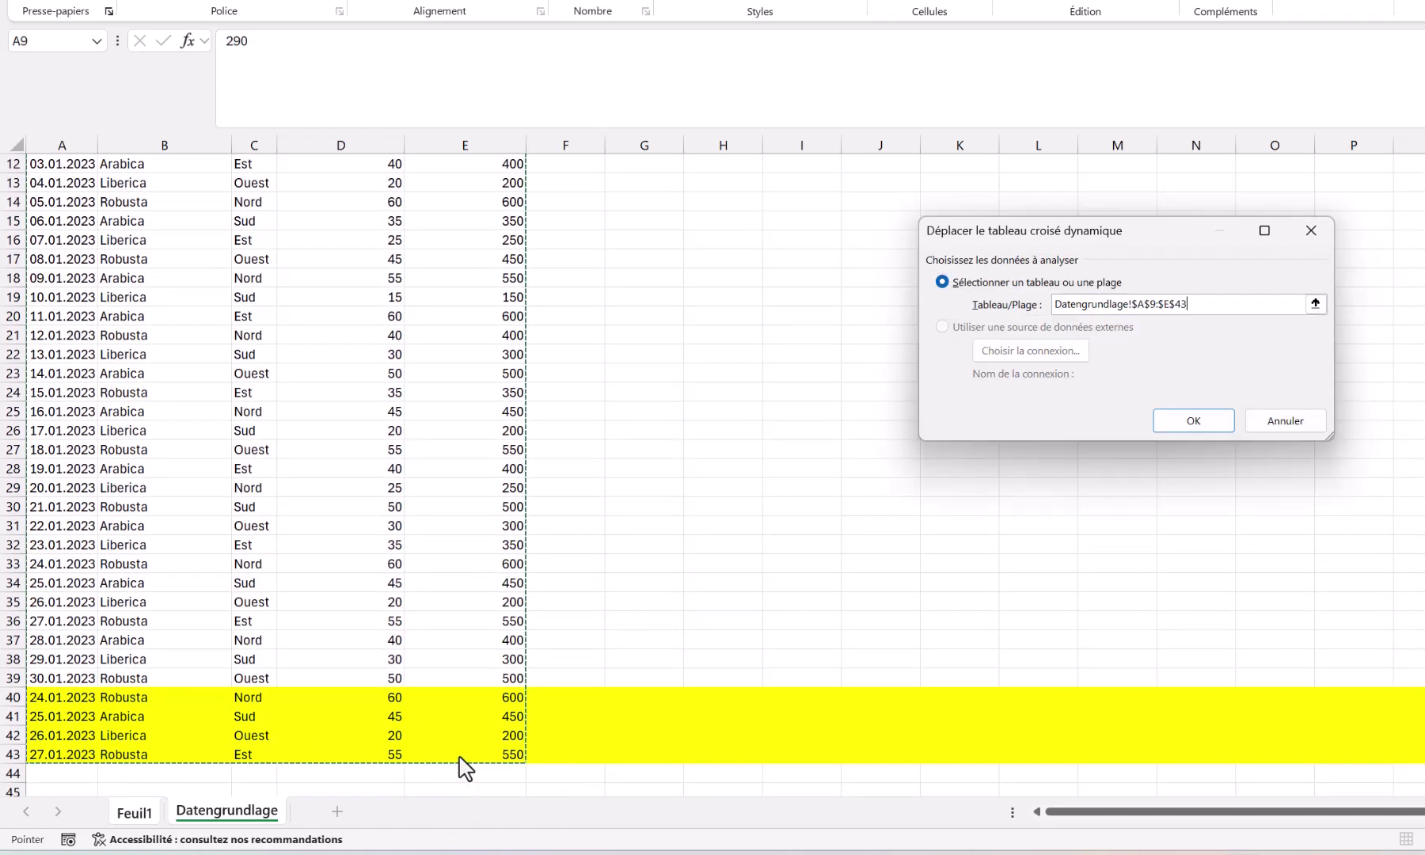
{"action": "left_click", "coordinate": [1187, 420]}
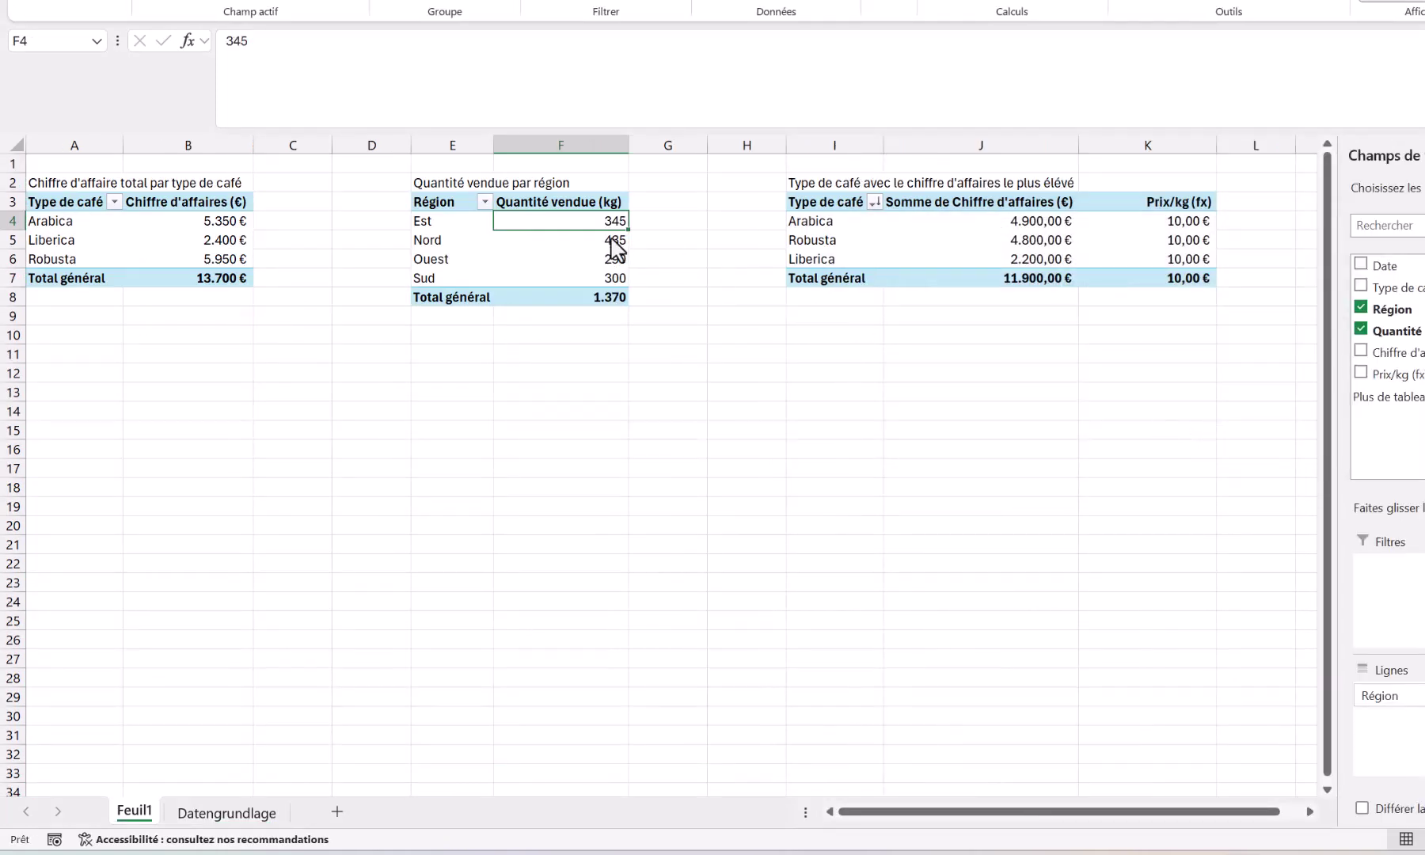
Step: Change the data source of the "Type de café avec le chiffre d'affaires le plus élévé" pivot table to Datengrundlage!$A$9:$E$43
{"action": "left_click", "coordinate": [982, 223]}
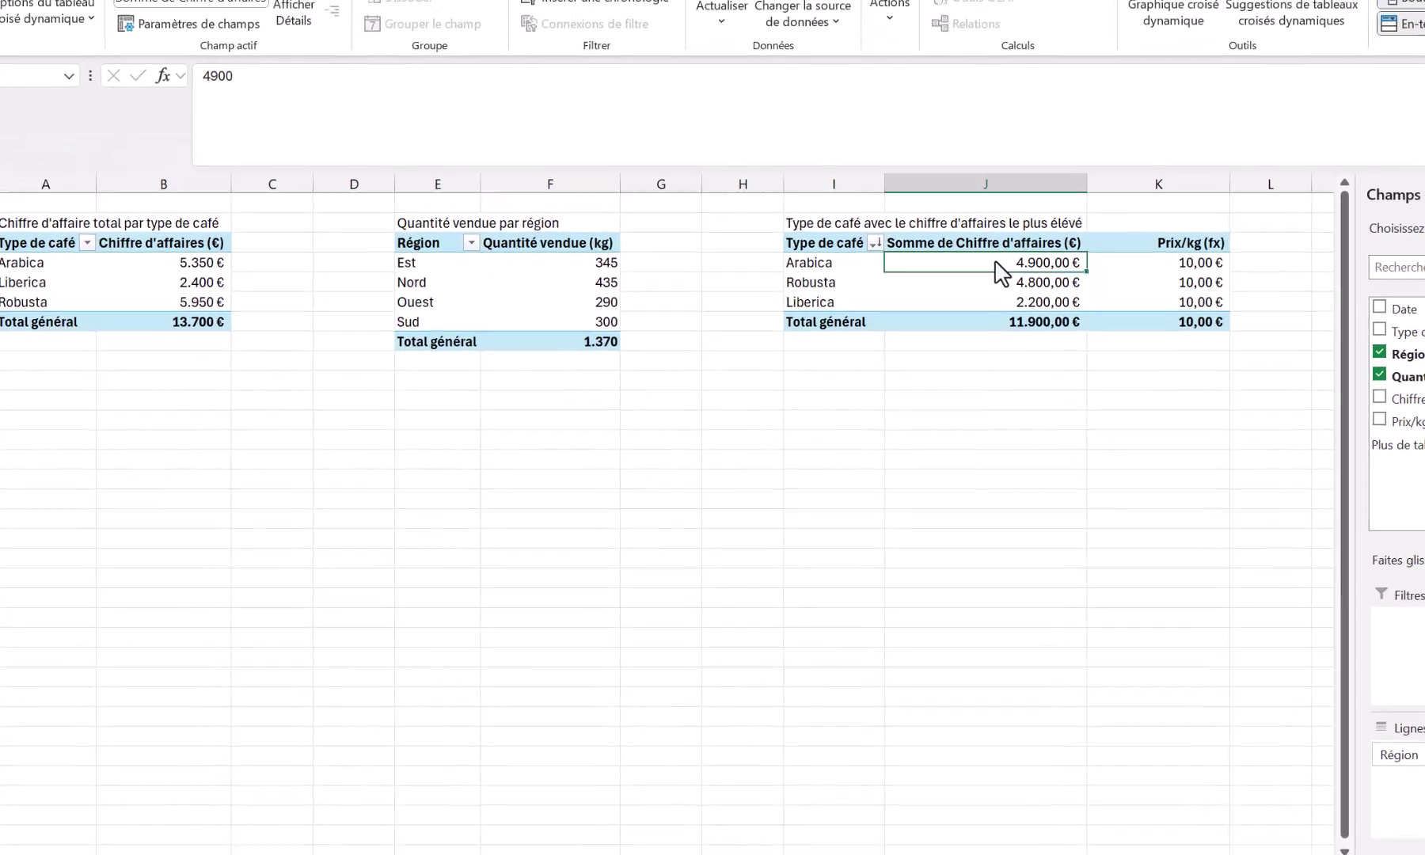
{"action": "left_click", "coordinate": [799, 19]}
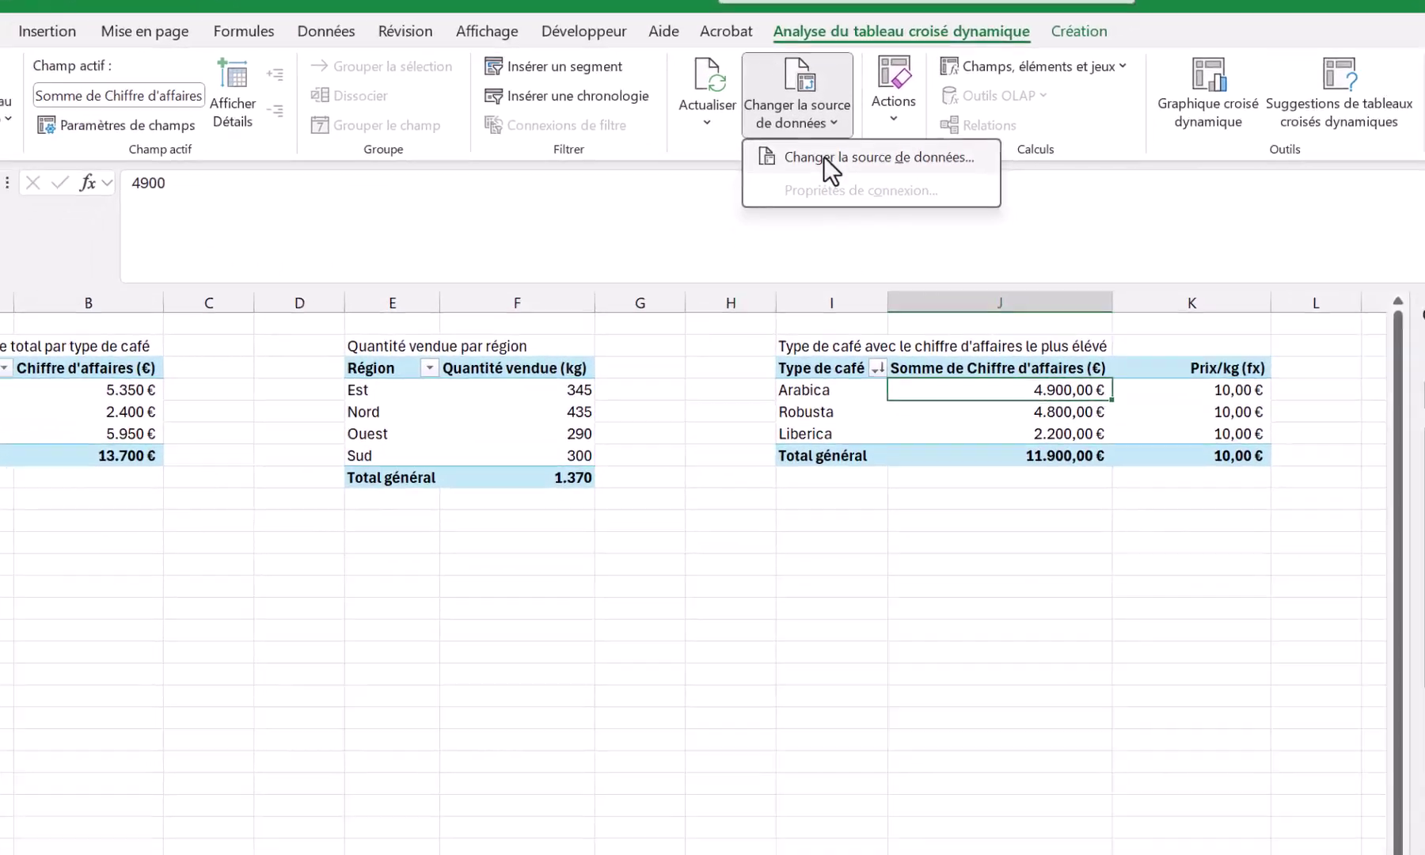
{"action": "left_click", "coordinate": [824, 156]}
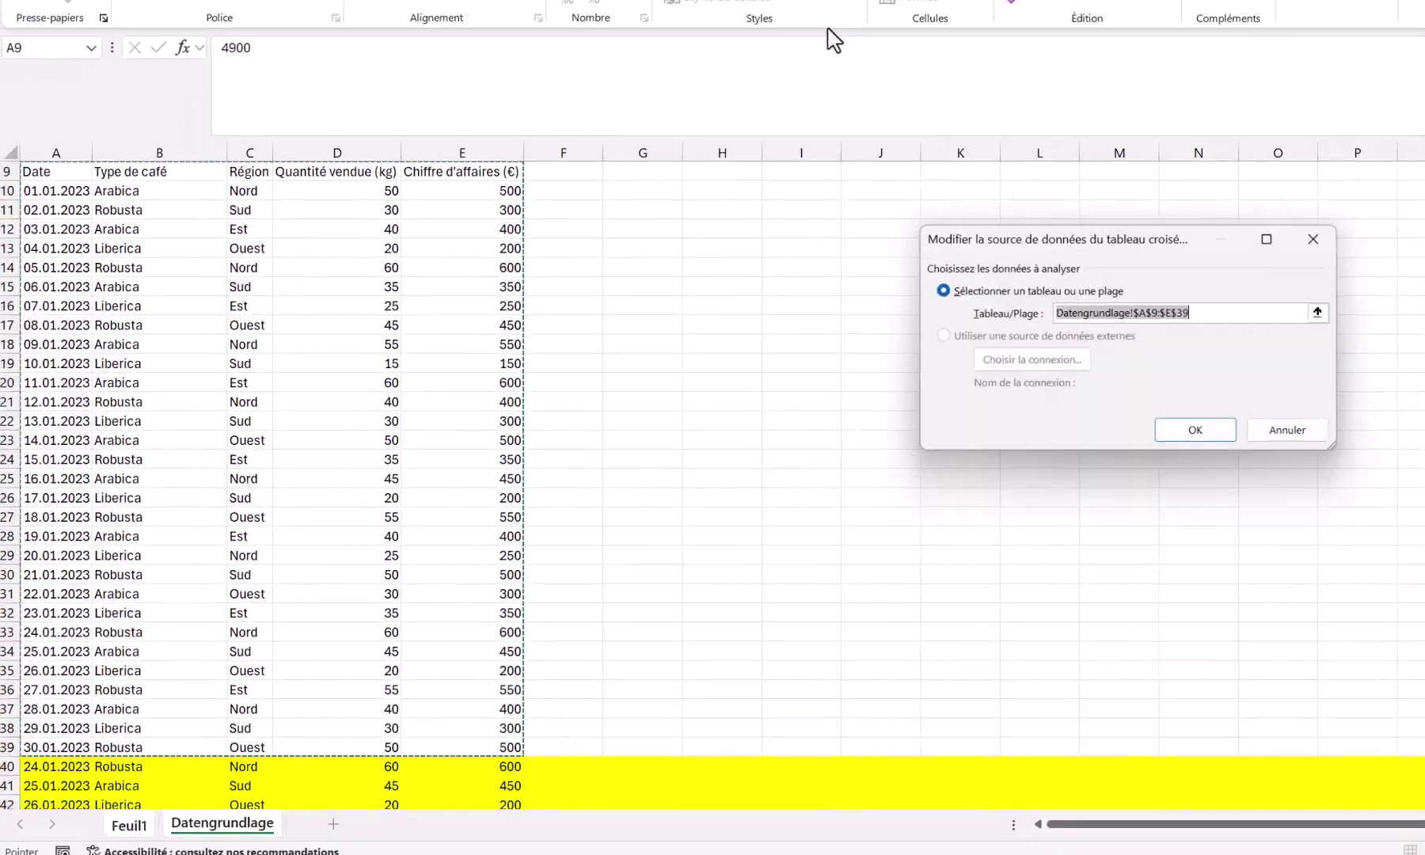
{"action": "left_click_drag", "start_coordinate": [60, 165], "coordinate": [519, 752]}
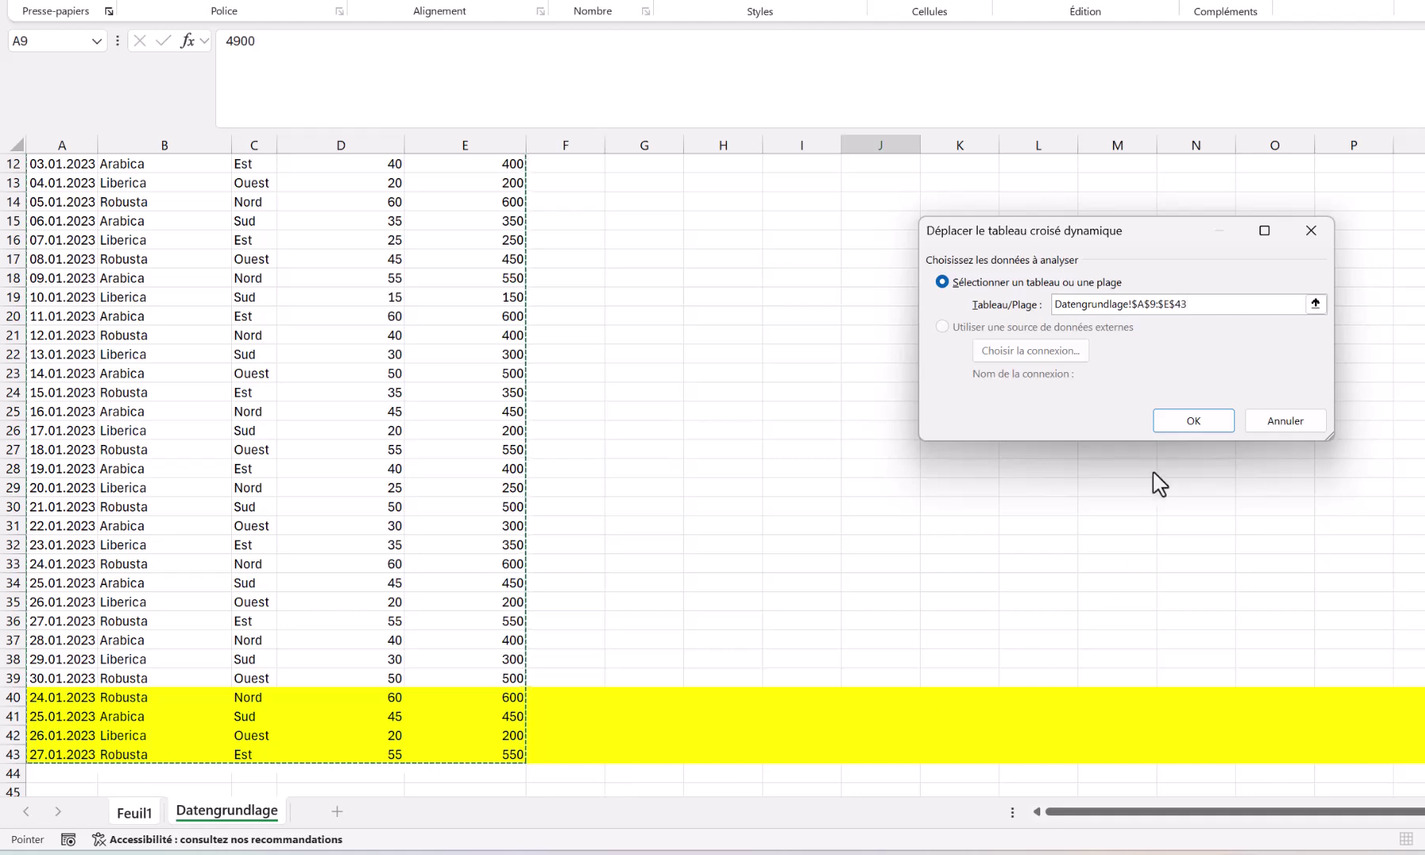
{"action": "left_click", "coordinate": [1190, 423]}
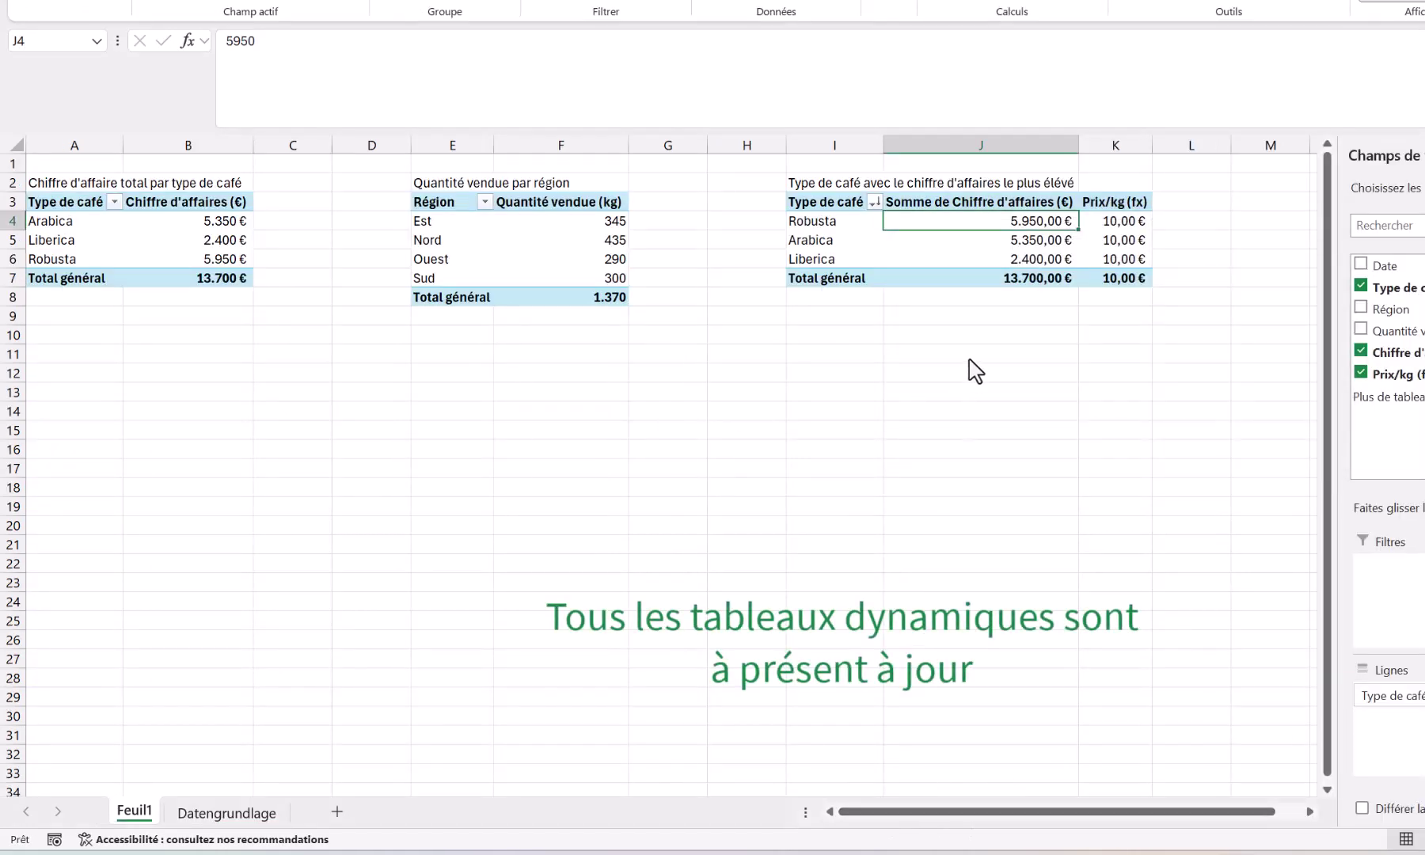
Step: Undo the pivot tables' data source changes, the yellow fill and the copied rows 40 to 43 on the Datengrundlage sheet
{"action": "left_click", "coordinate": [996, 241]}
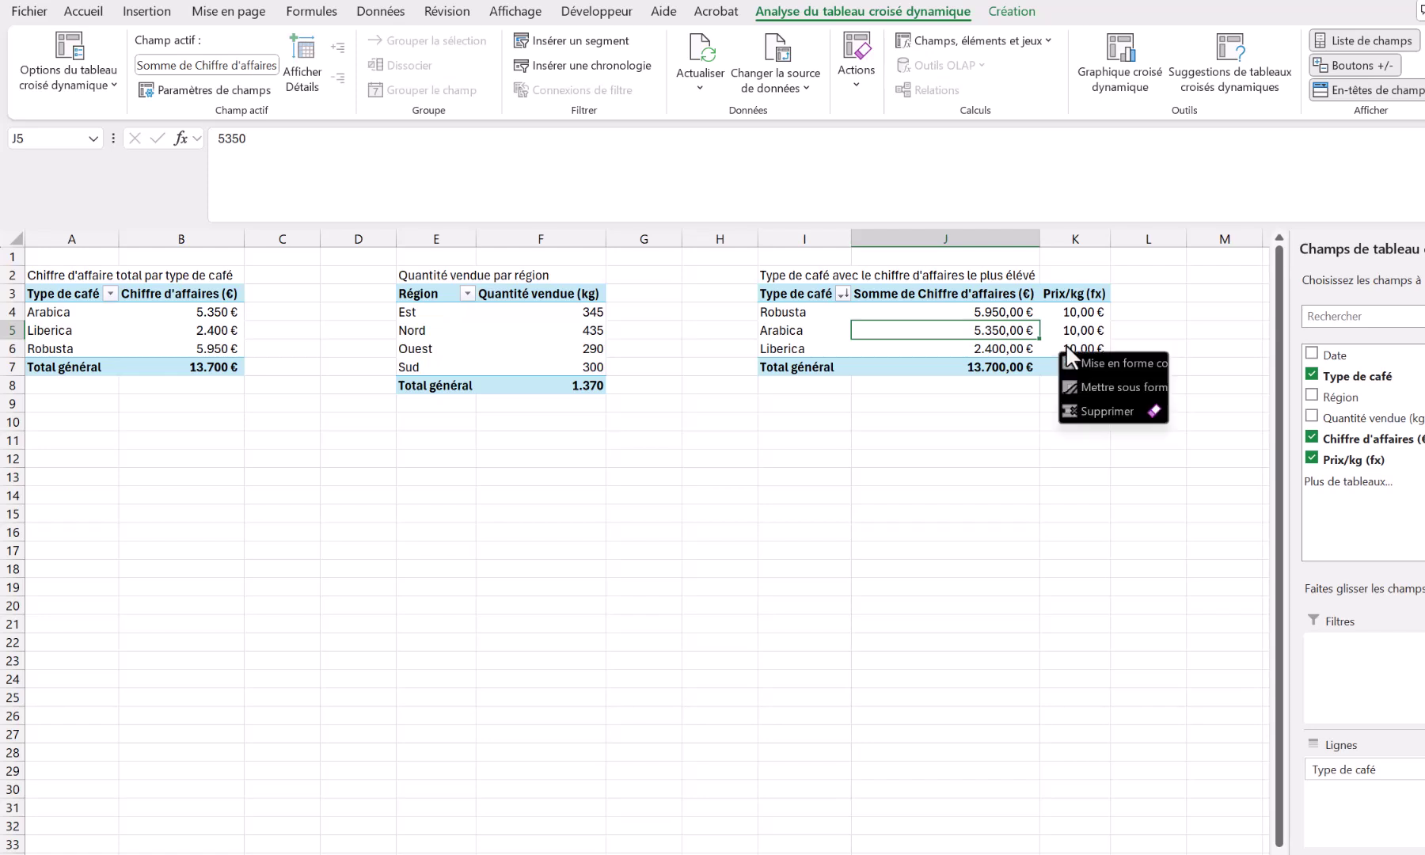
{"action": "key", "text": "ctrl+z"}
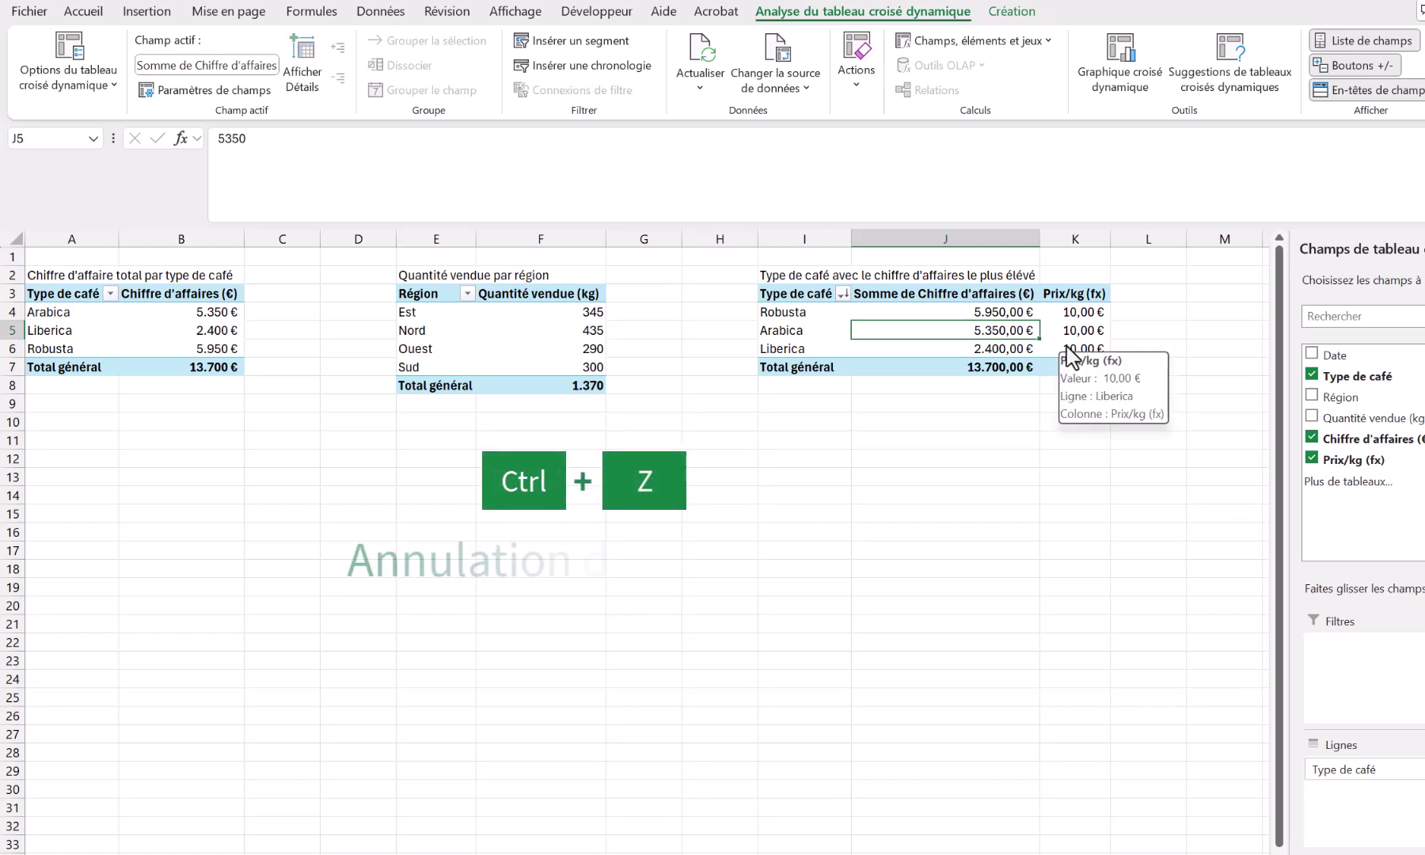
{"action": "left_click", "coordinate": [1148, 293]}
{"action": "key", "text": "ctrl+z"}
{"action": "key", "text": "ctrl+z"}
{"action": "key", "text": "ctrl+z"}
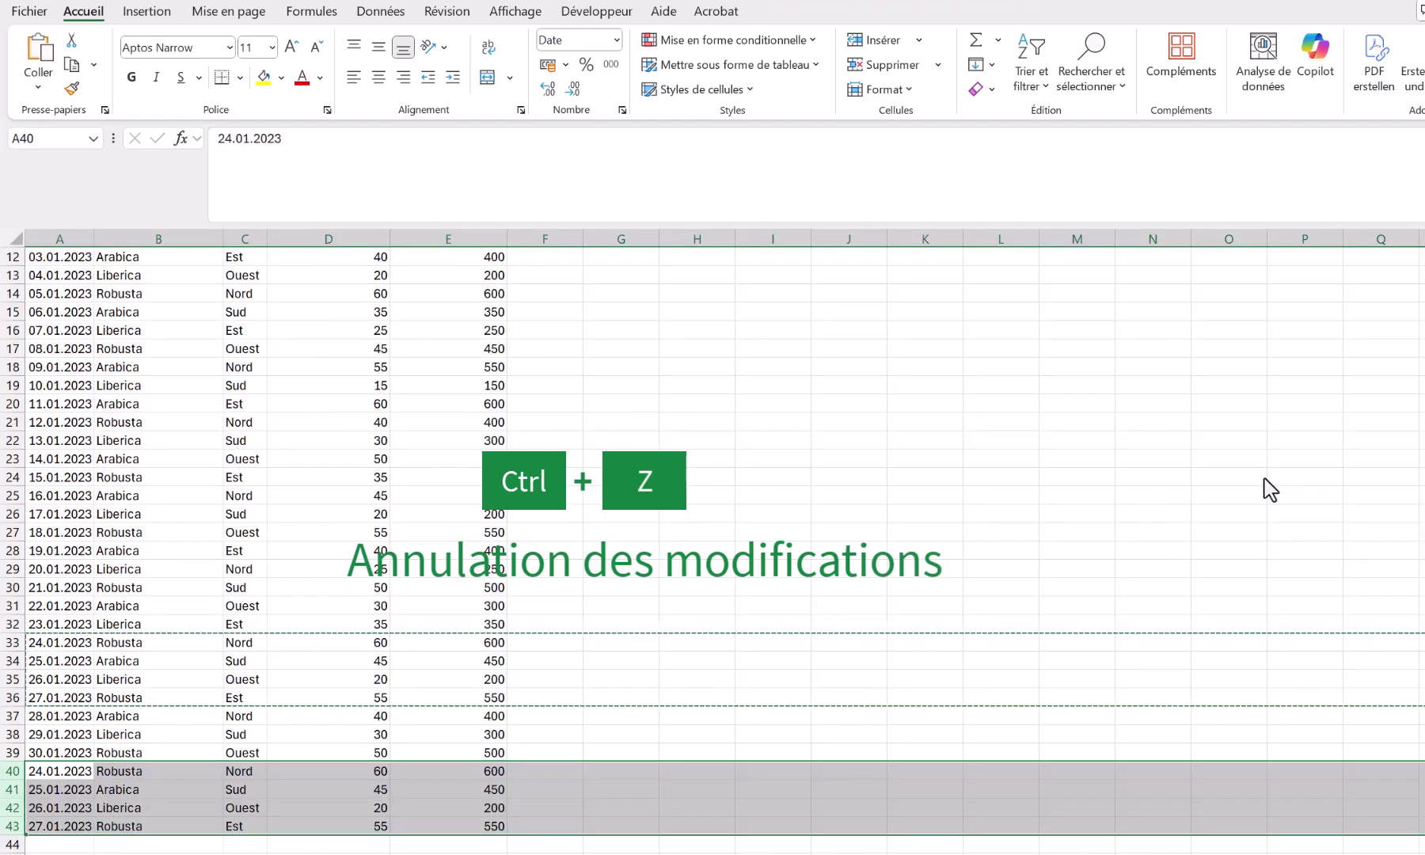
{"action": "key", "text": "ctrl+z"}
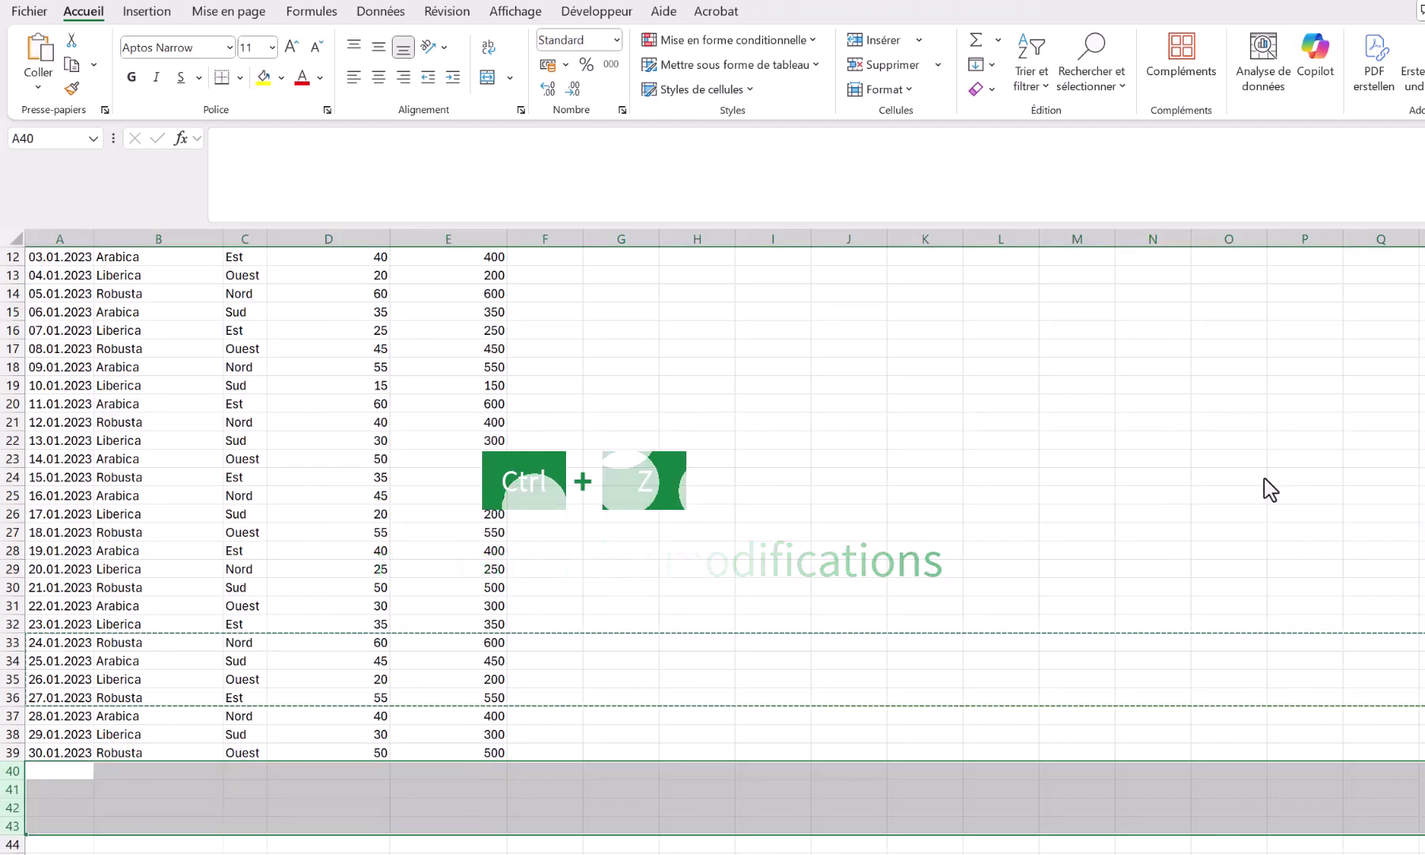
{"action": "left_click", "coordinate": [568, 594]}
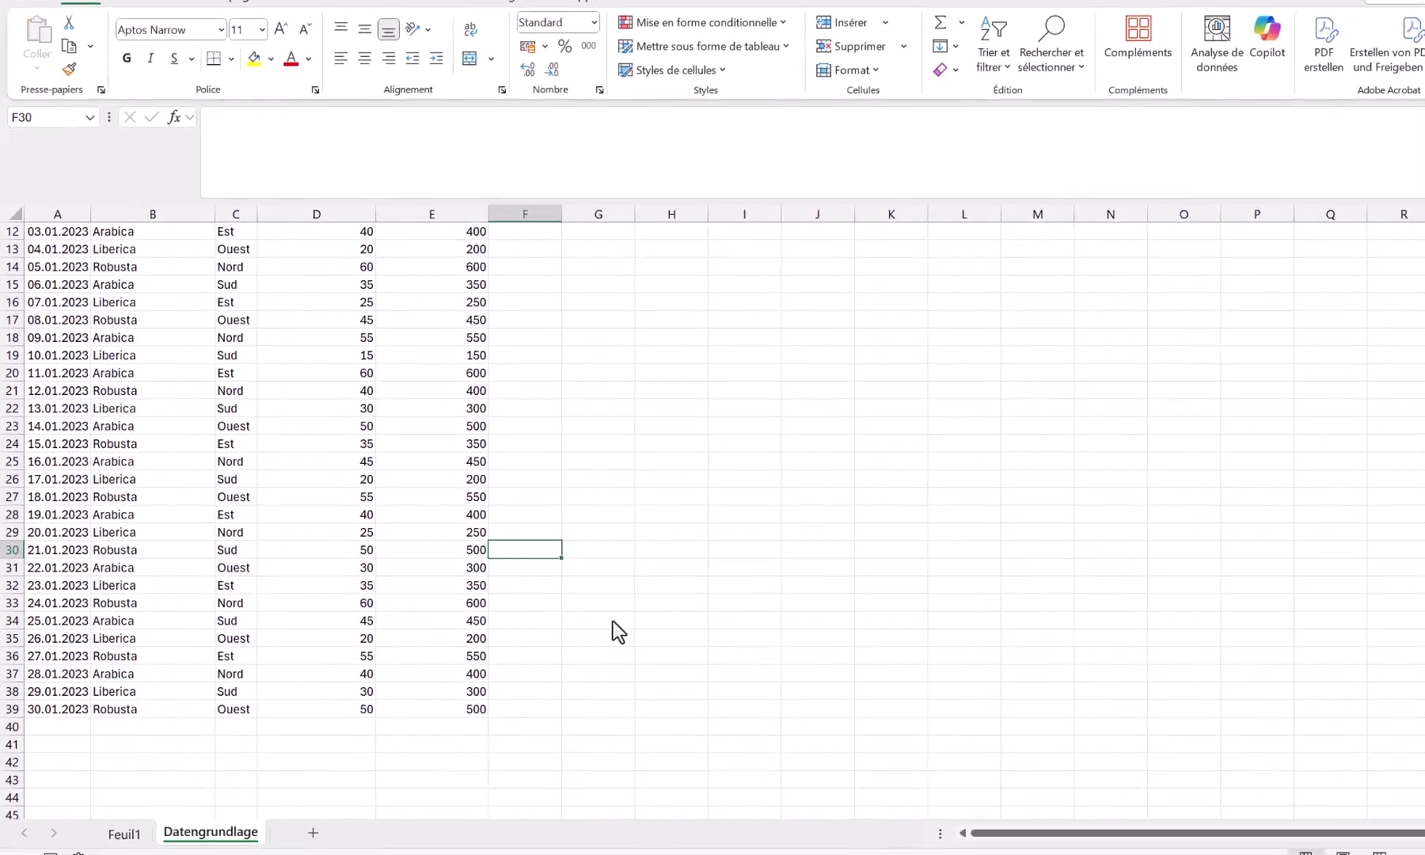
Step: Rename the sheet Feuil1 as "Vue d'ensemble"
{"action": "left_click", "coordinate": [122, 817]}
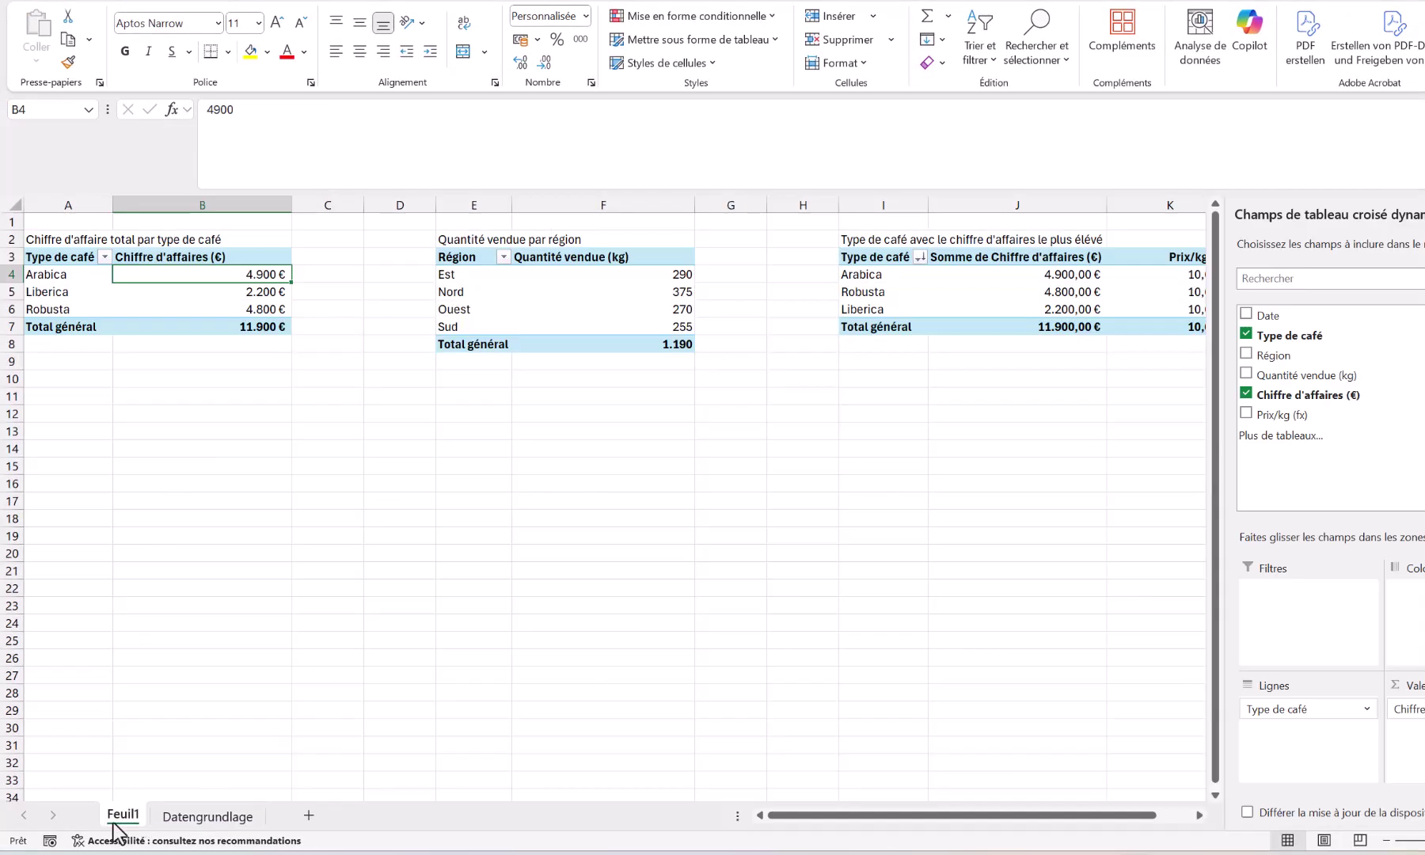
{"action": "double_click", "coordinate": [123, 817]}
{"action": "type", "text": "Vue d'ensemble"}
{"action": "key", "text": "Return"}
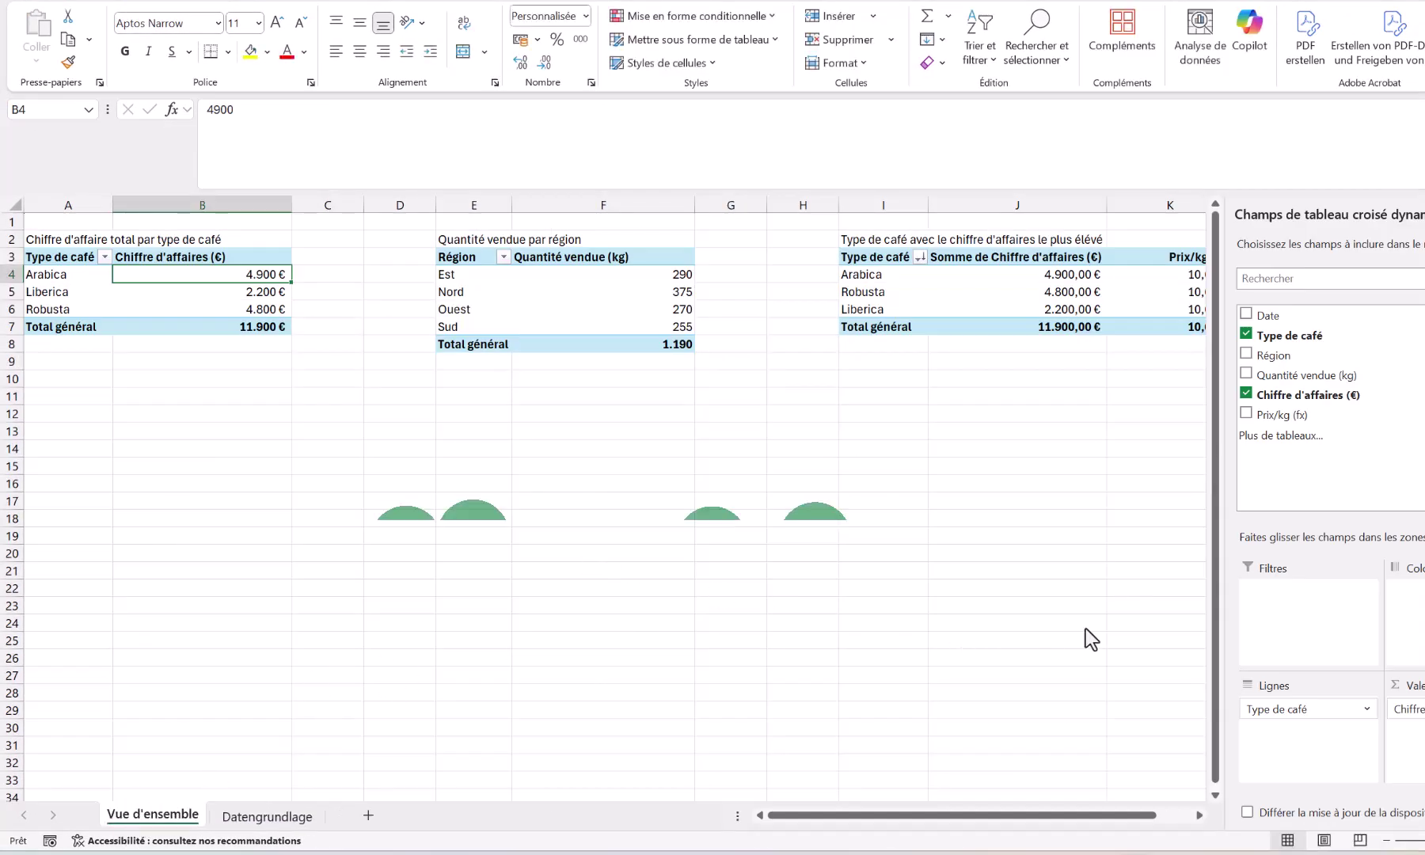
Step: Name the total revenue per coffee type pivot table Chiffre_d_Affaire
{"action": "left_click_drag", "start_coordinate": [1120, 805], "coordinate": [964, 817]}
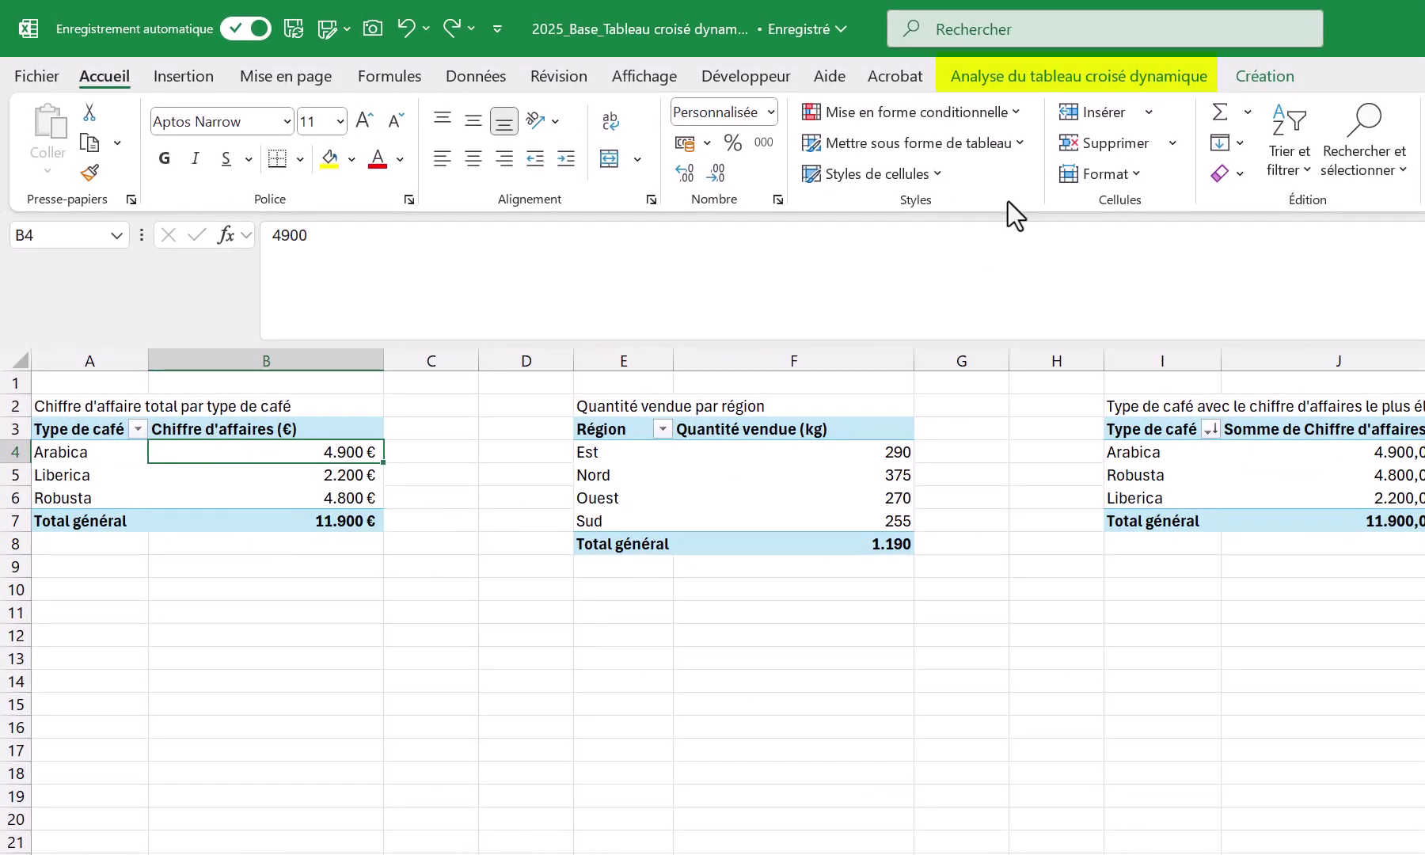
{"action": "left_click", "coordinate": [1058, 82]}
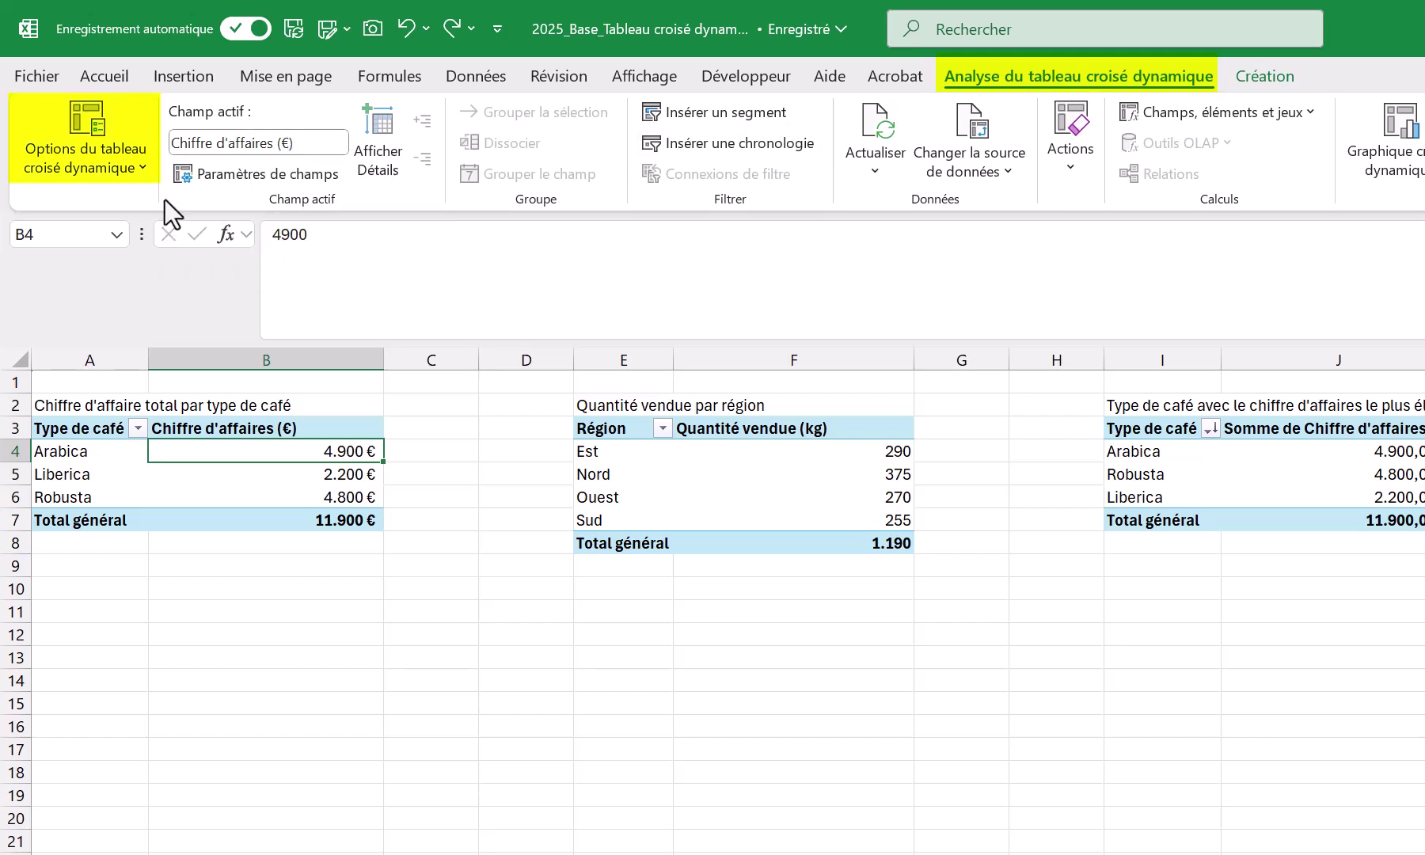
{"action": "left_click", "coordinate": [111, 163]}
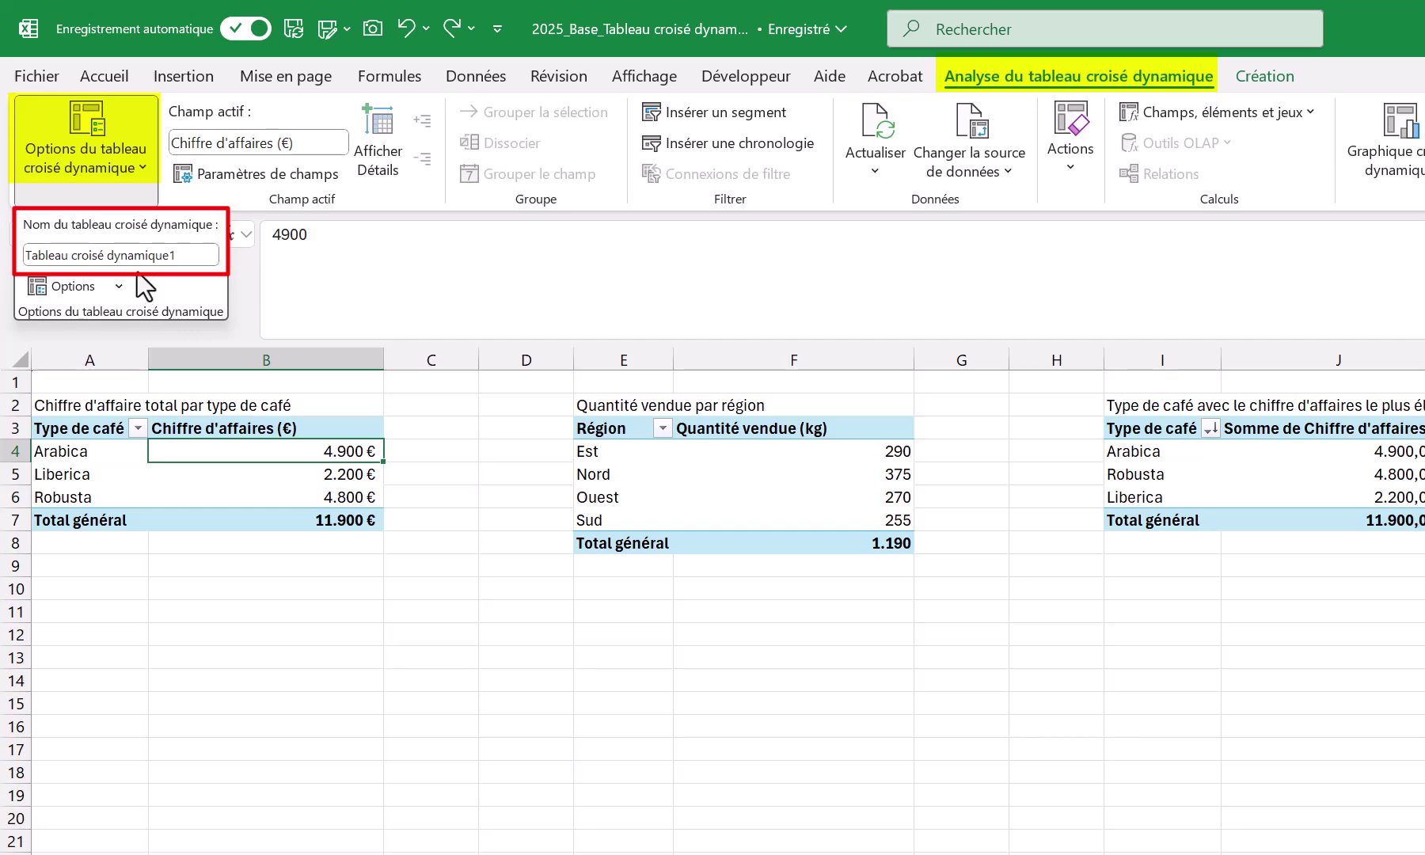
{"action": "left_click", "coordinate": [193, 256]}
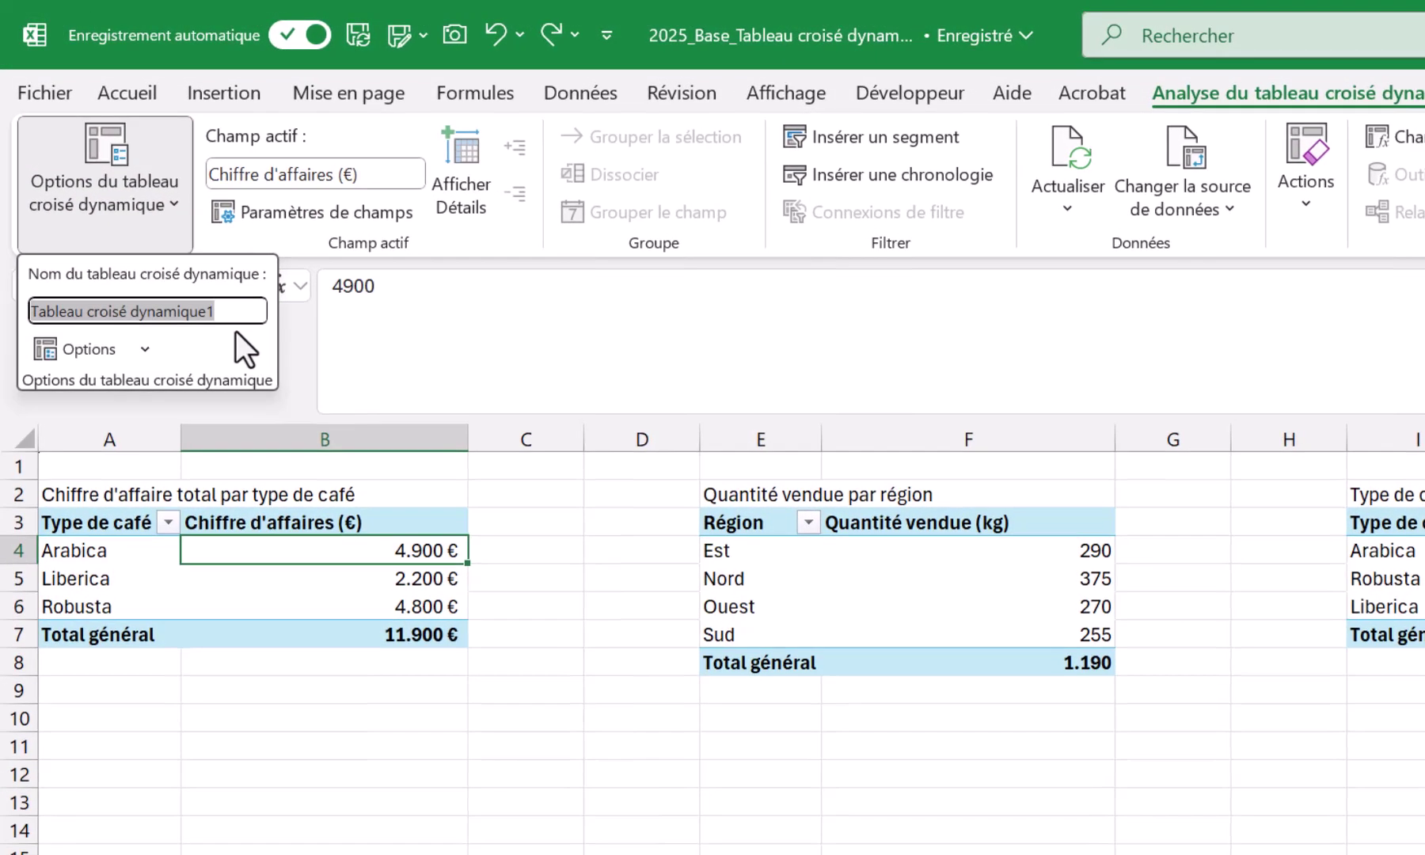
{"action": "type", "text": "Chiffre_"}
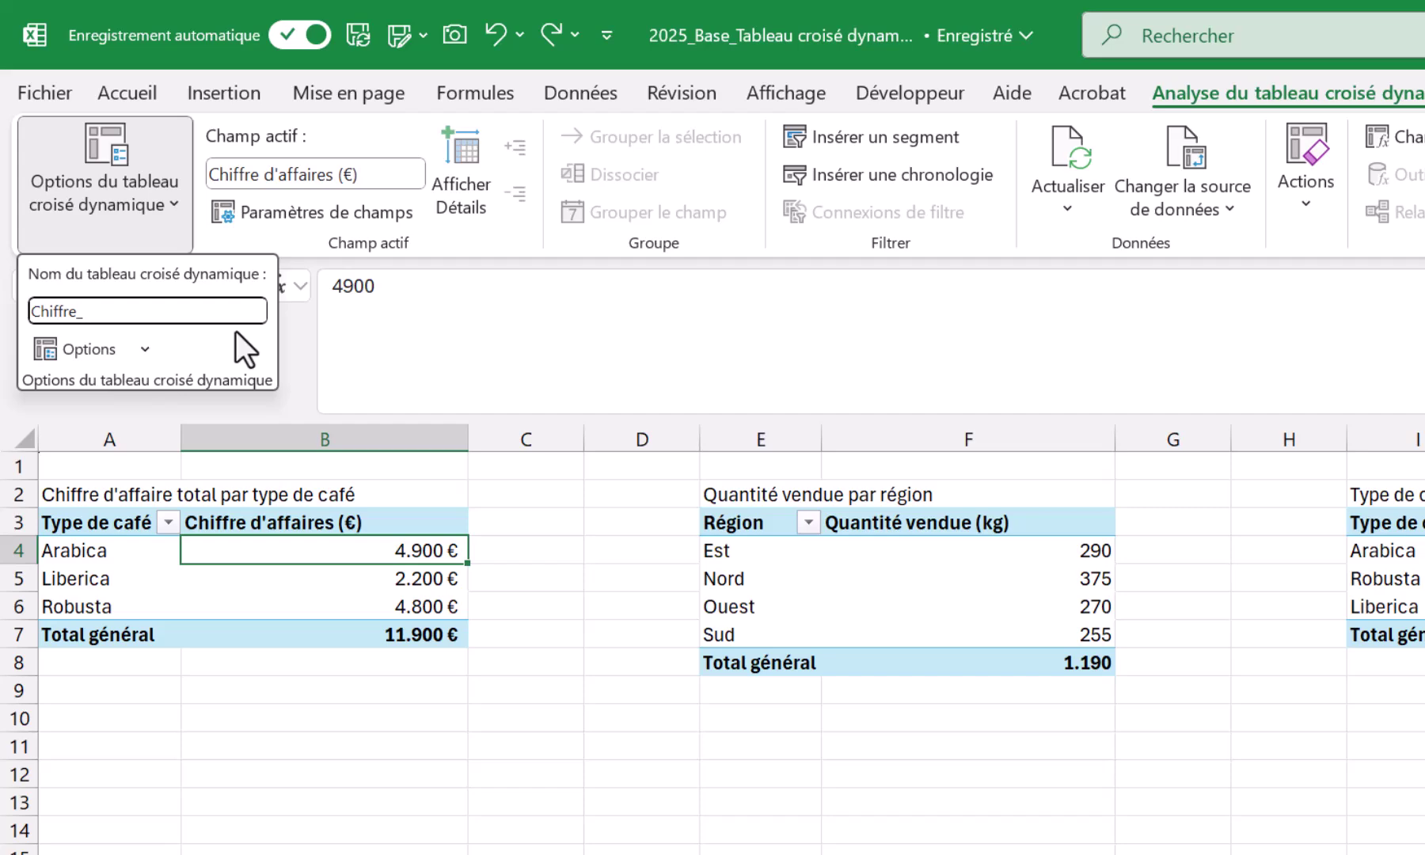
{"action": "type", "text": "d_Affaire"}
{"action": "key", "text": "Return"}
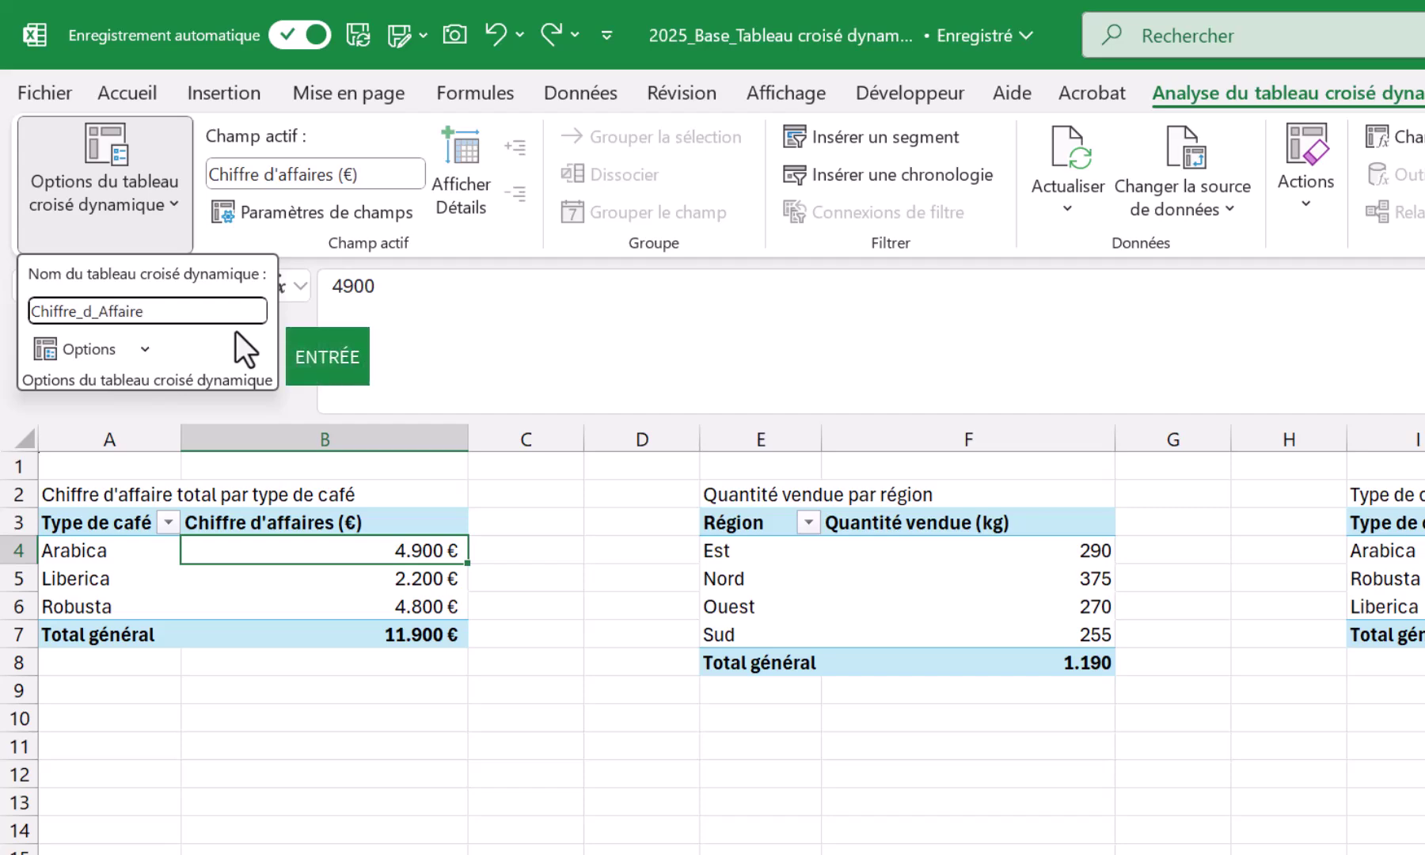
Step: Name the "Quantité vendue par région" pivot table Quantité_Vendue
{"action": "left_click", "coordinate": [939, 553]}
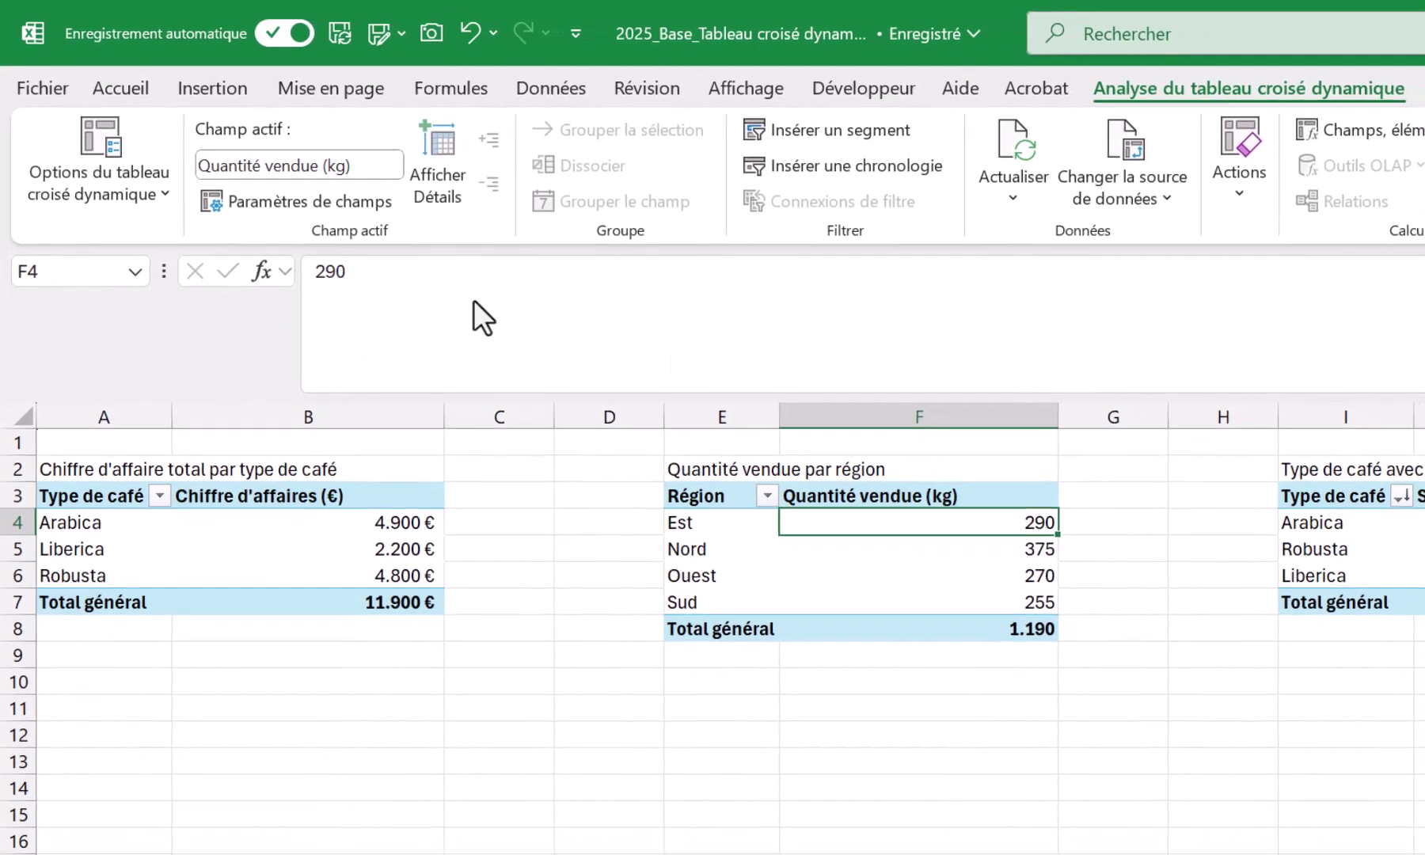
{"action": "left_click", "coordinate": [107, 190]}
{"action": "left_click", "coordinate": [209, 296]}
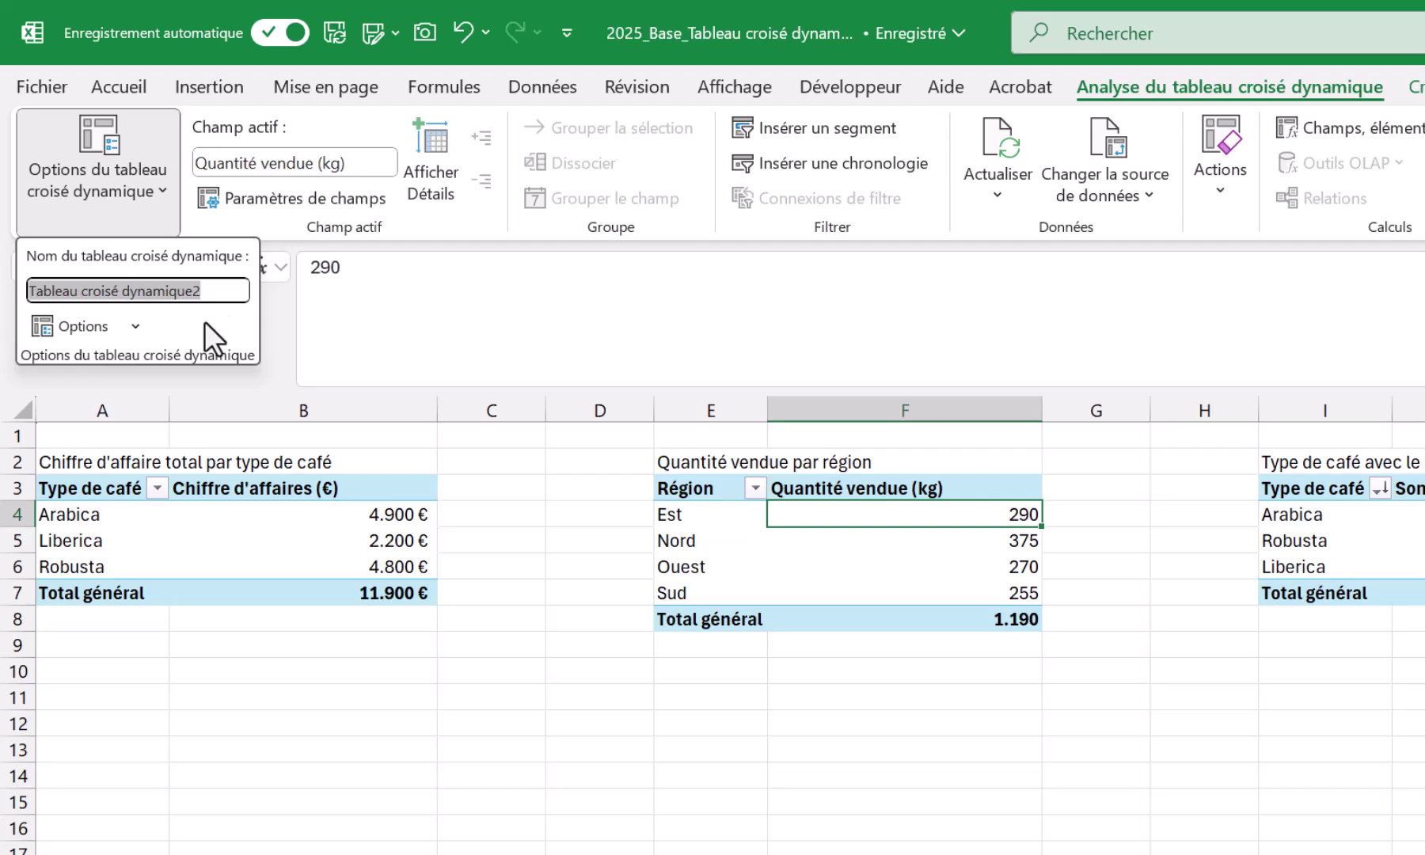
{"action": "type", "text": "Quantite_Vendue"}
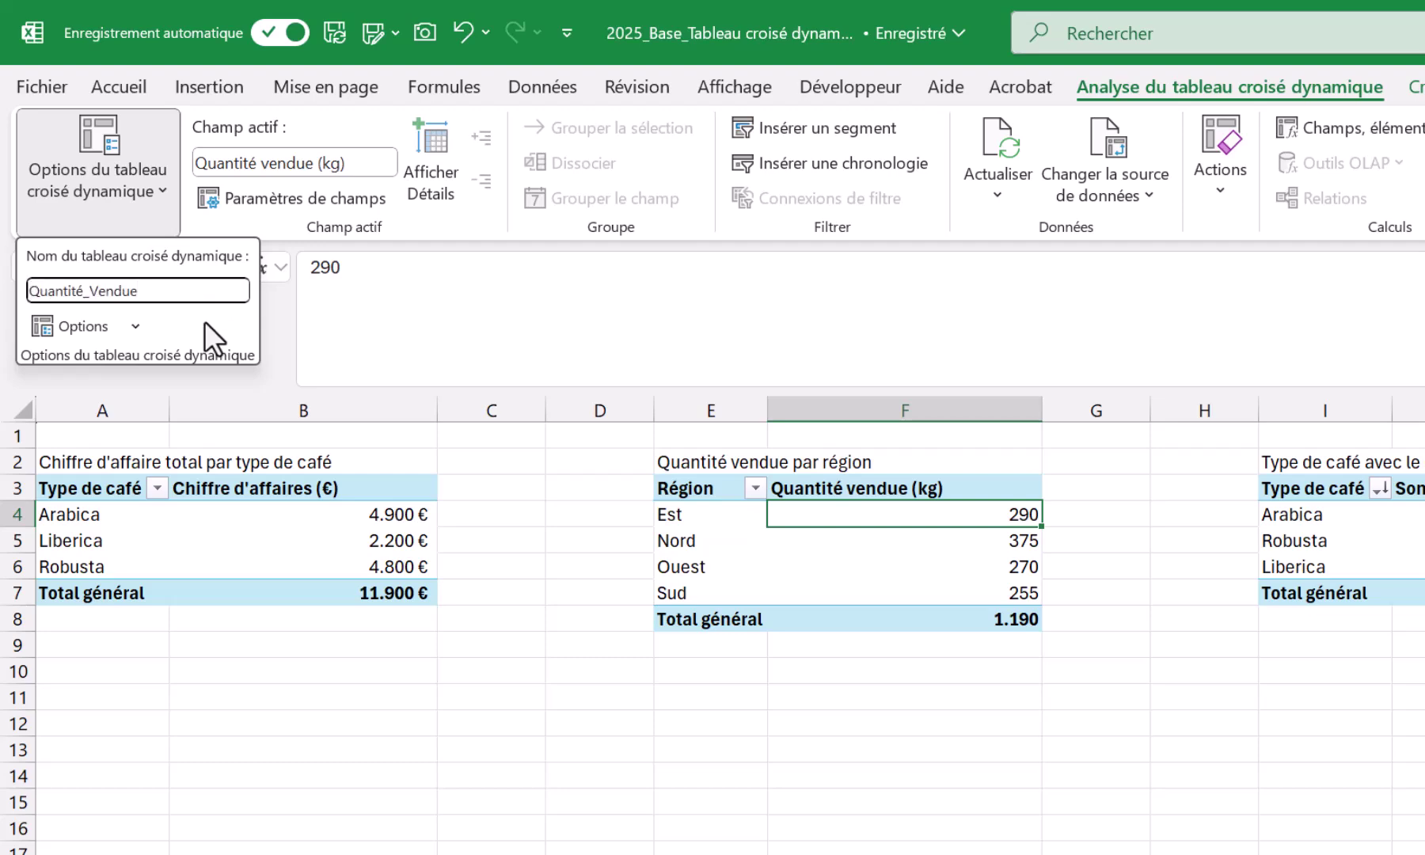
{"action": "key", "text": "Return"}
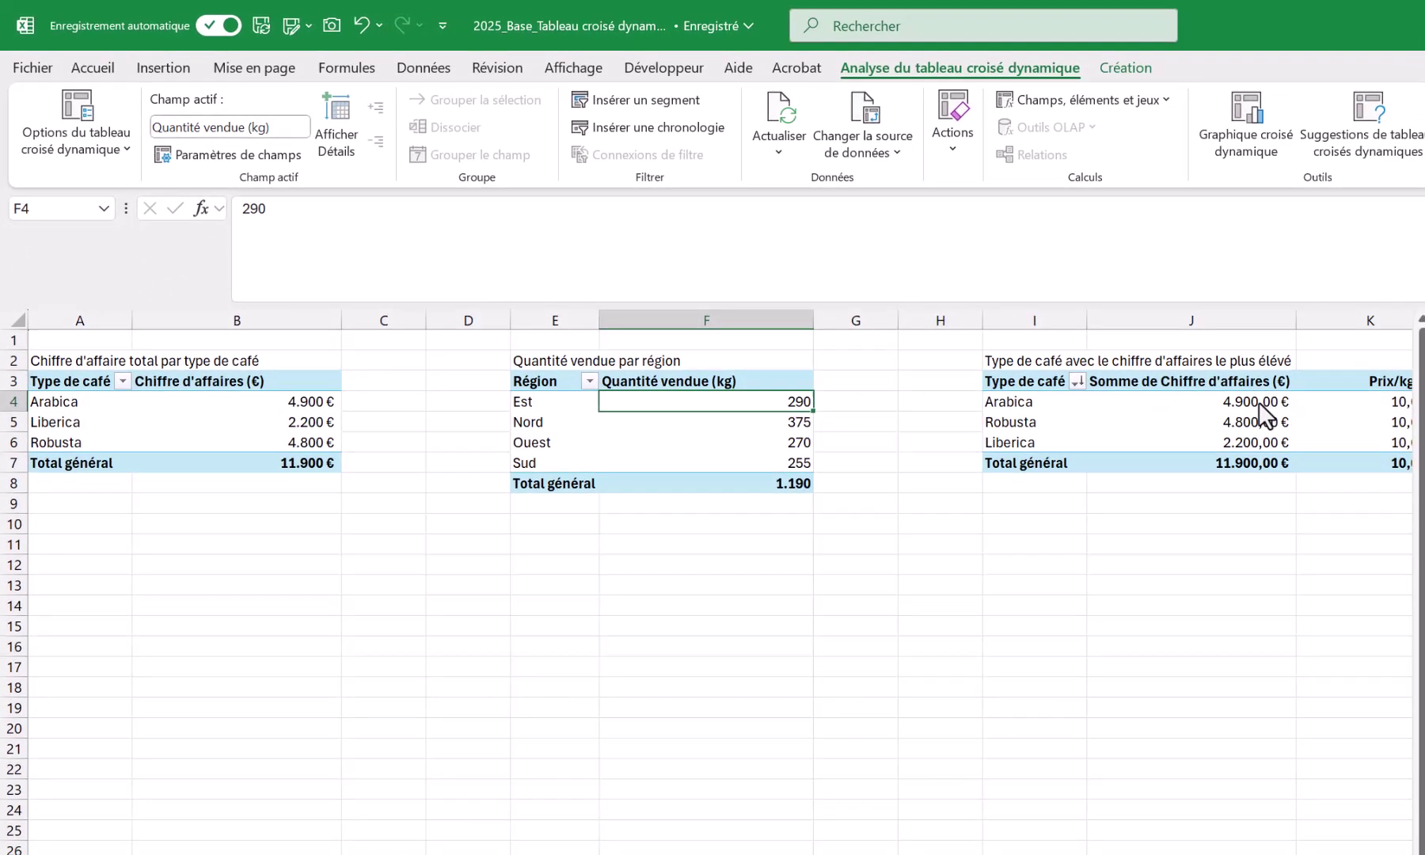
Step: Name the pivot table containing the Prix/kg column Top5Produits
{"action": "left_click", "coordinate": [1259, 405]}
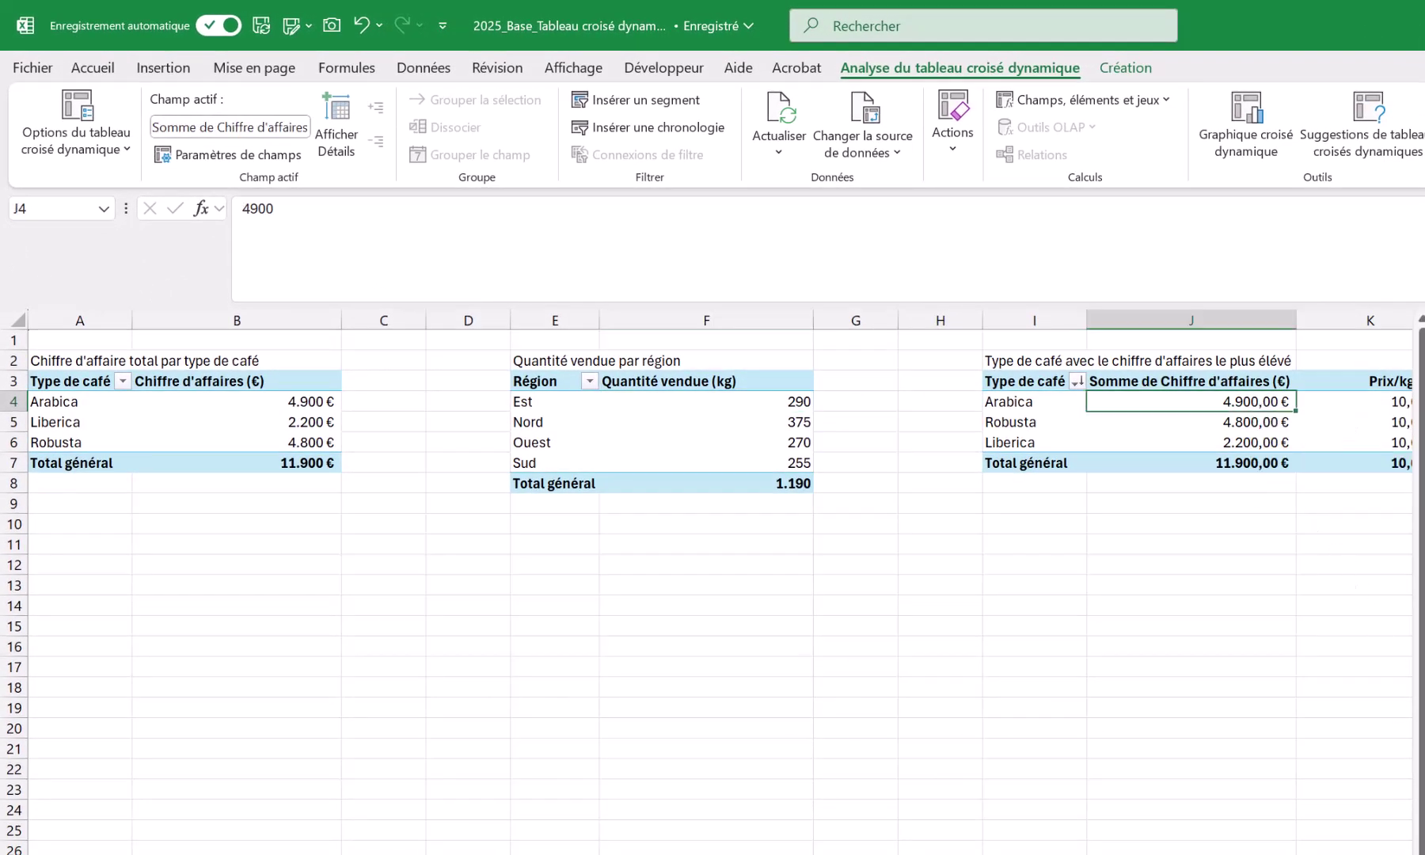
{"action": "scroll", "coordinate": [713, 555], "scroll_direction": "right", "scroll_amount": 1}
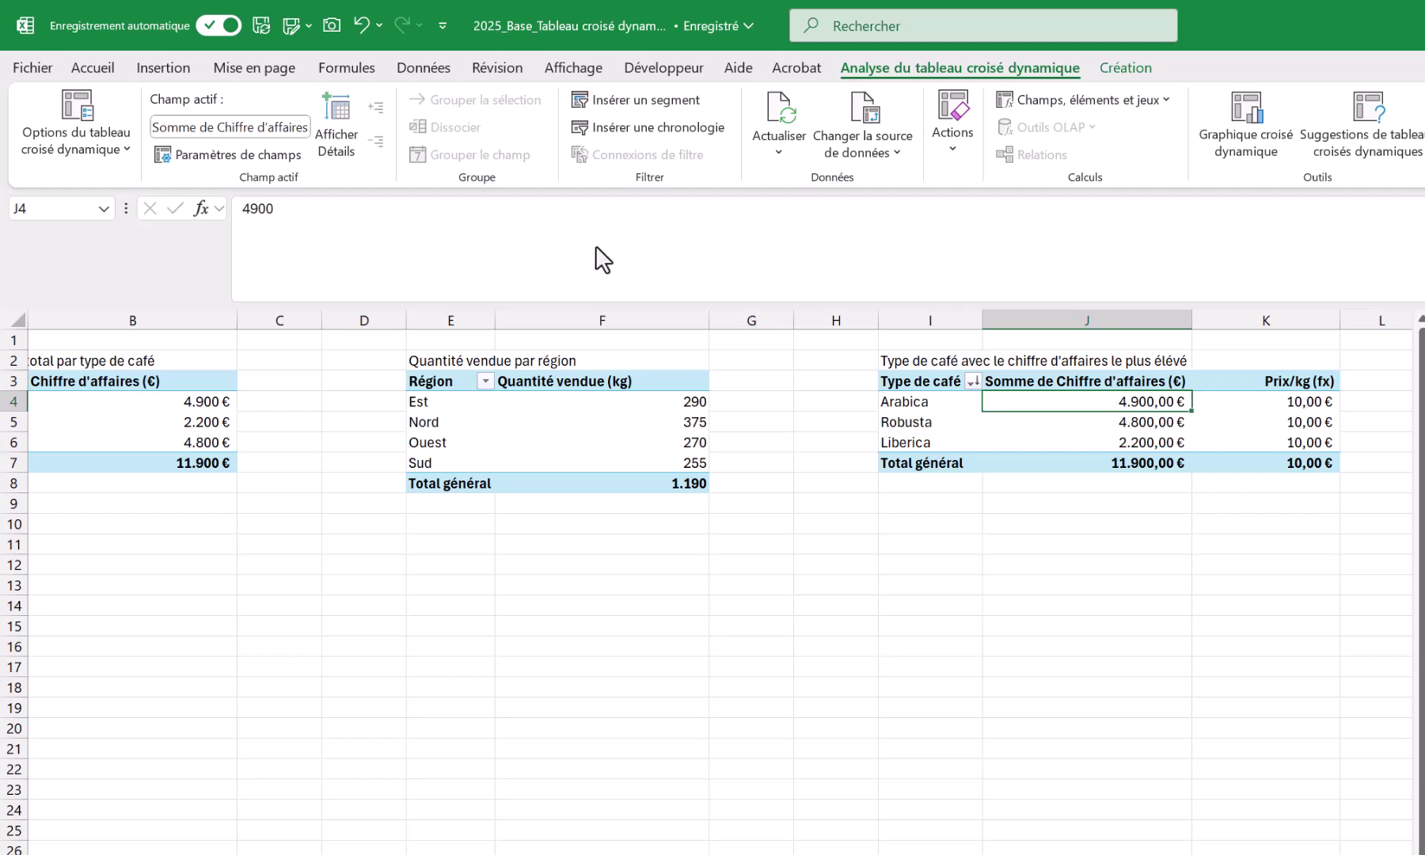
{"action": "left_click", "coordinate": [63, 149]}
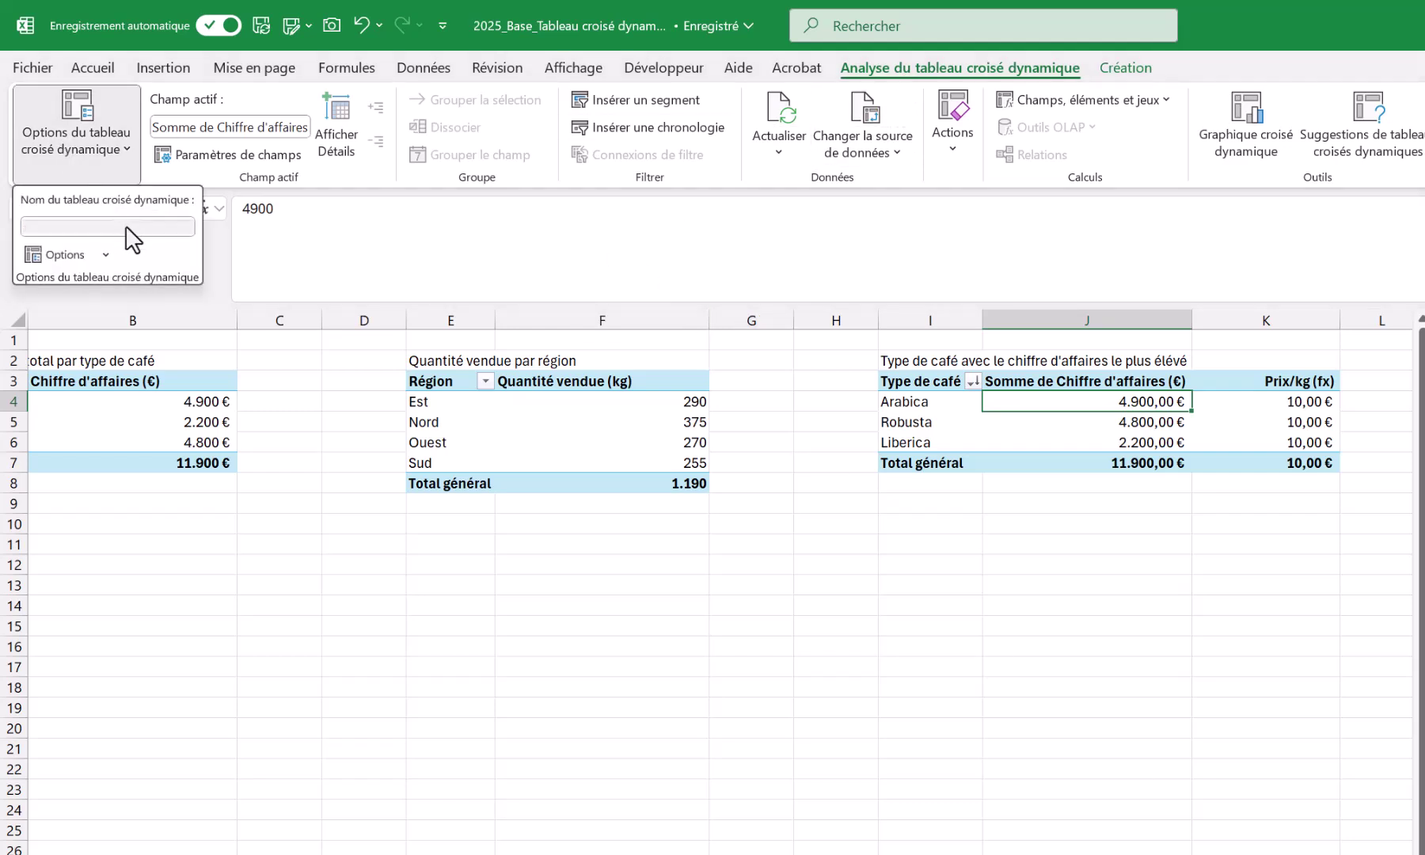
{"action": "type", "text": "Top5Produits"}
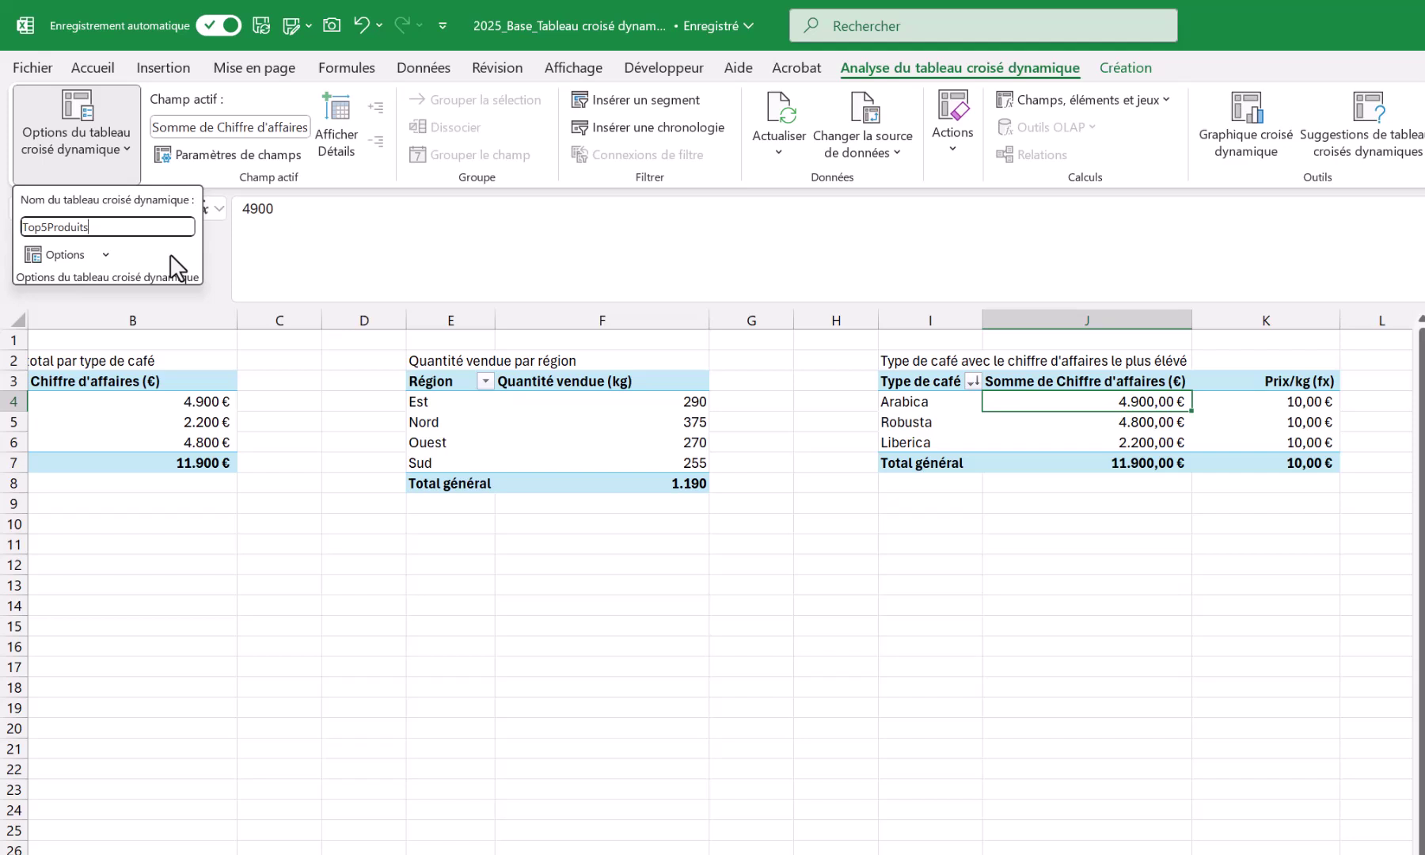
{"action": "key", "text": "Return"}
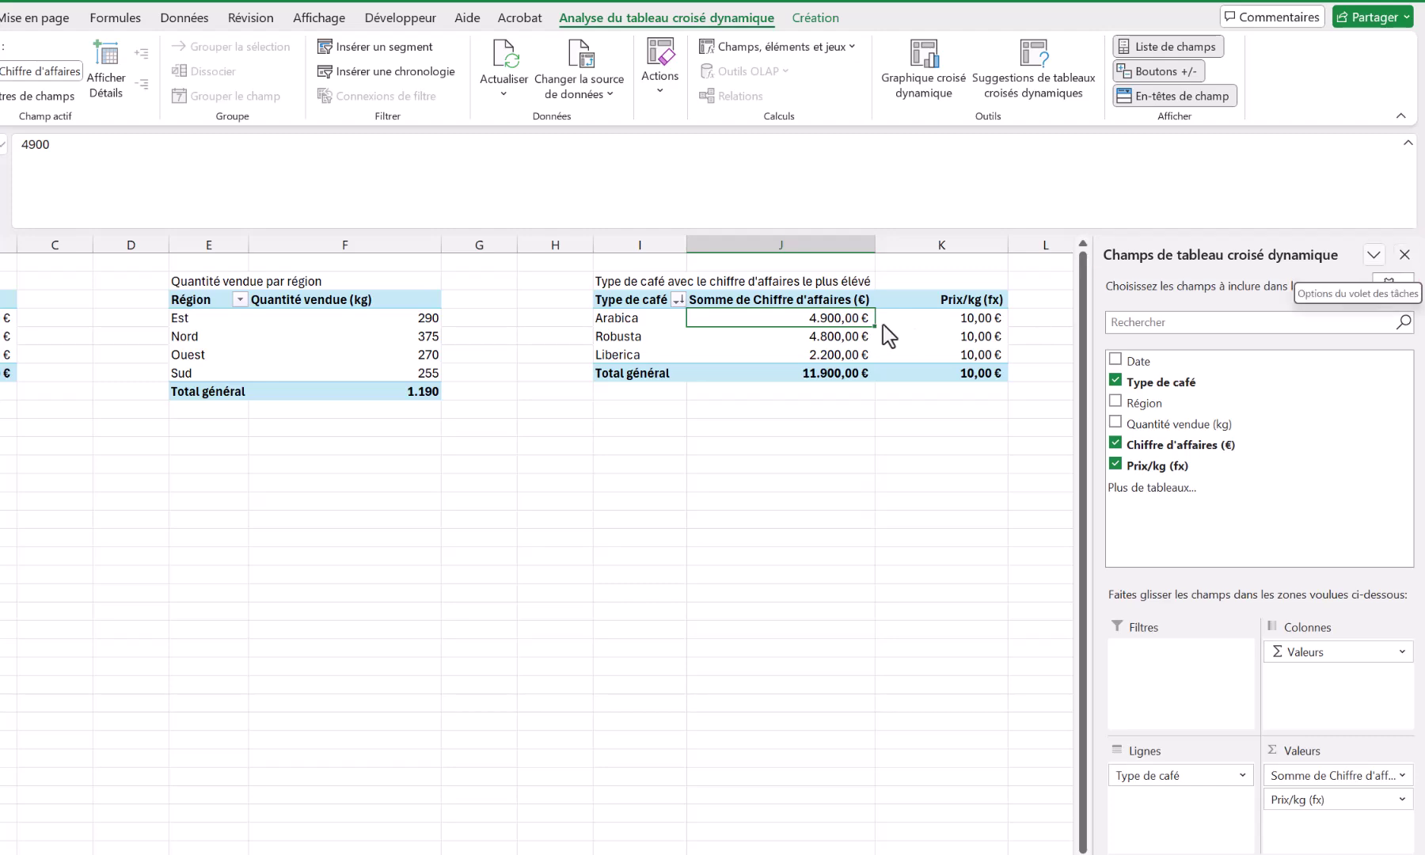
Step: Close the pivot table field list and show it again for the Top5Produits pivot table
{"action": "left_click", "coordinate": [1405, 254]}
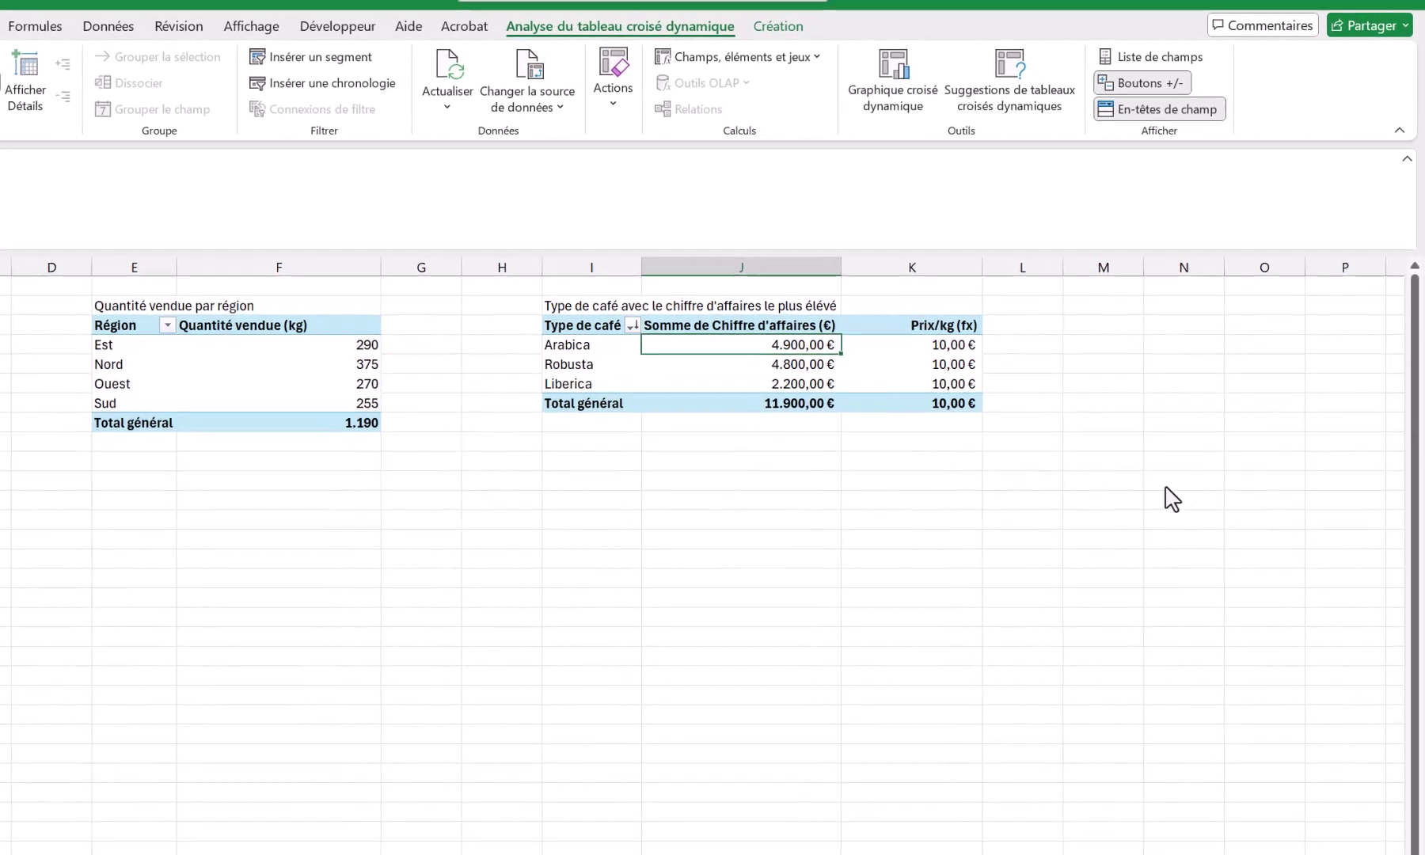
{"action": "left_click", "coordinate": [970, 347]}
{"action": "left_click", "coordinate": [816, 350]}
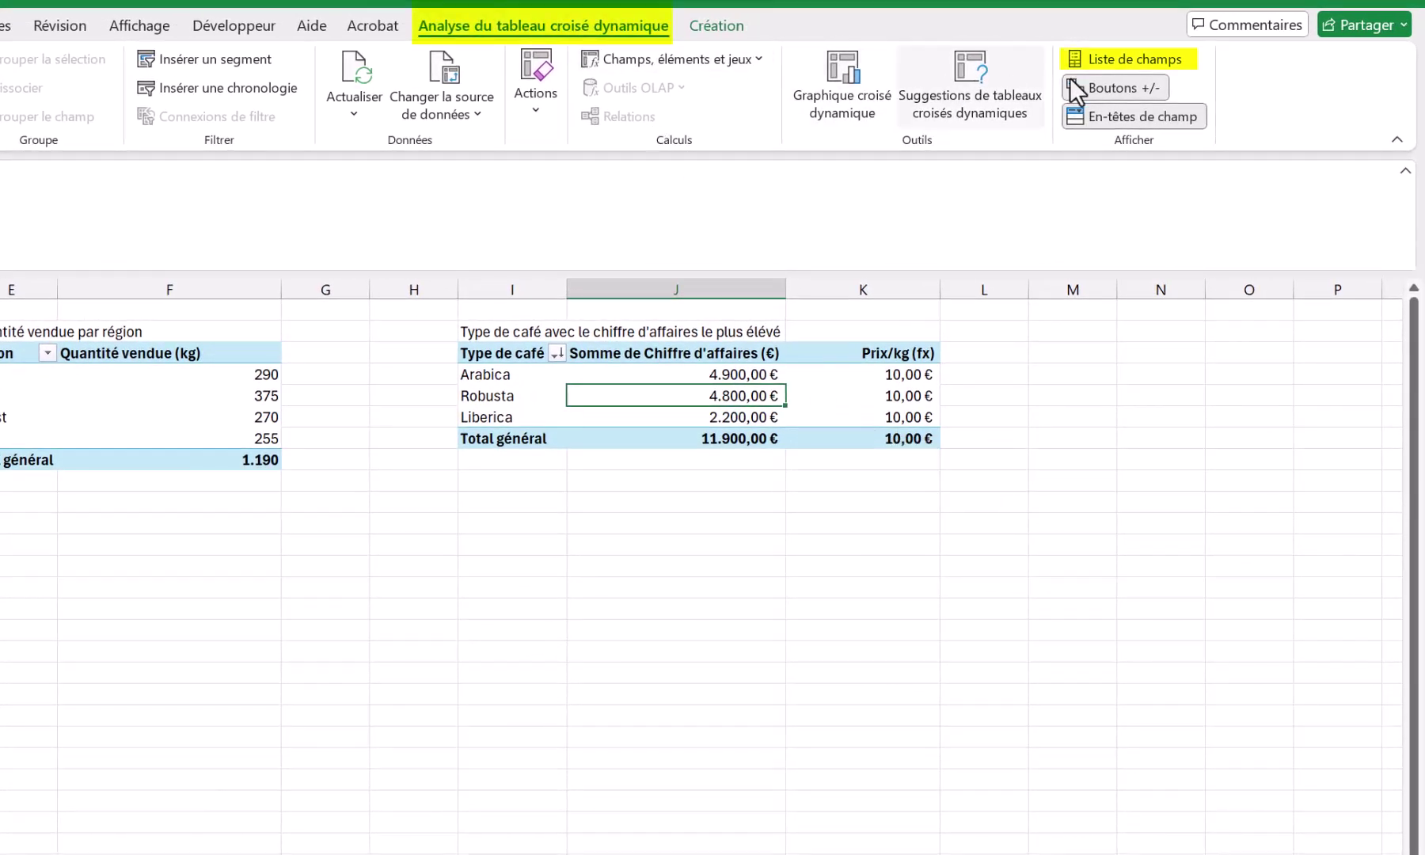
{"action": "left_click", "coordinate": [1143, 61]}
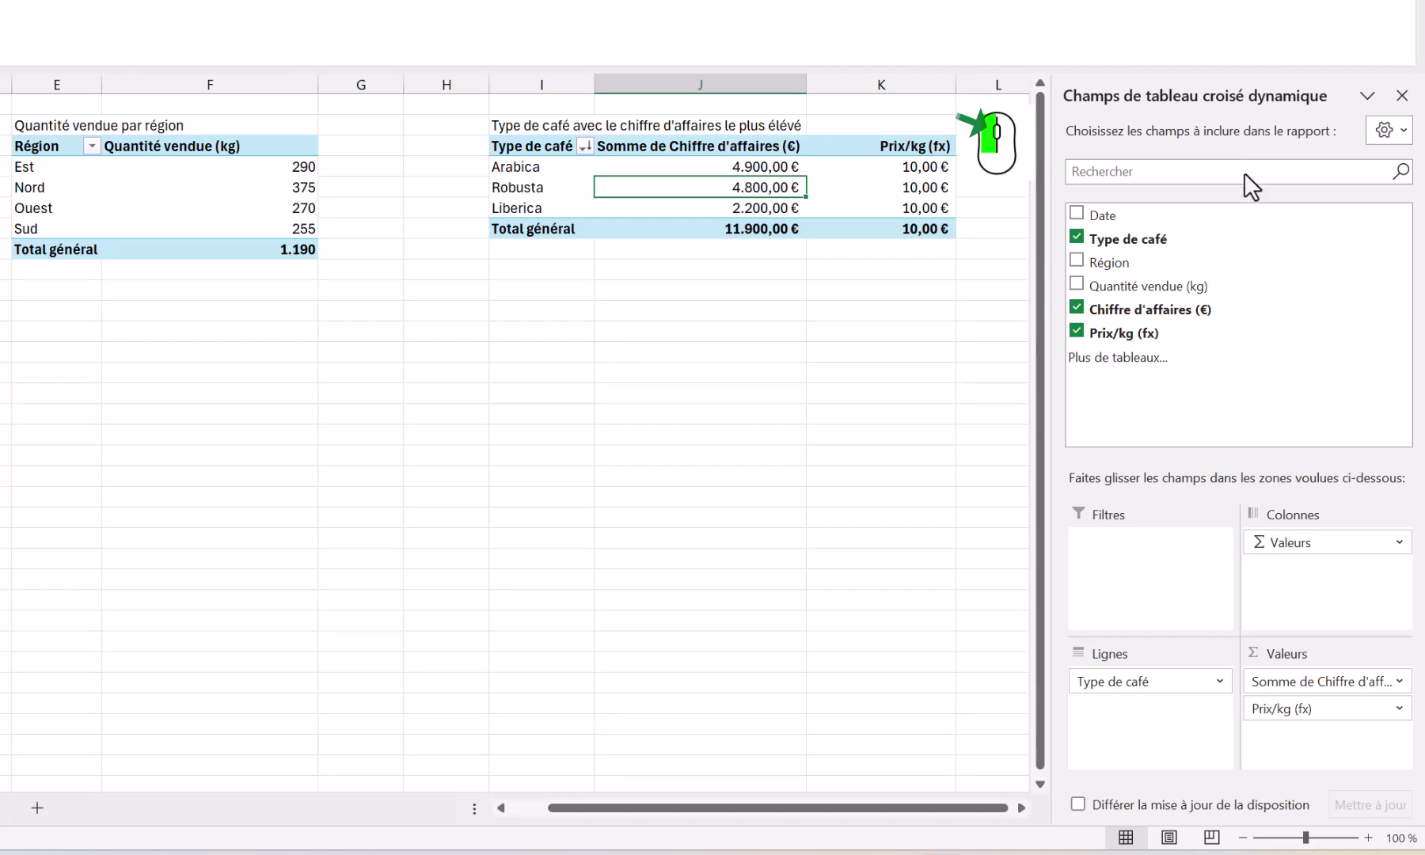
Step: Float and enlarge the pivot table field list over the sheet, and dock it back beside the grid
{"action": "left_click_drag", "start_coordinate": [1232, 96], "coordinate": [185, 344]}
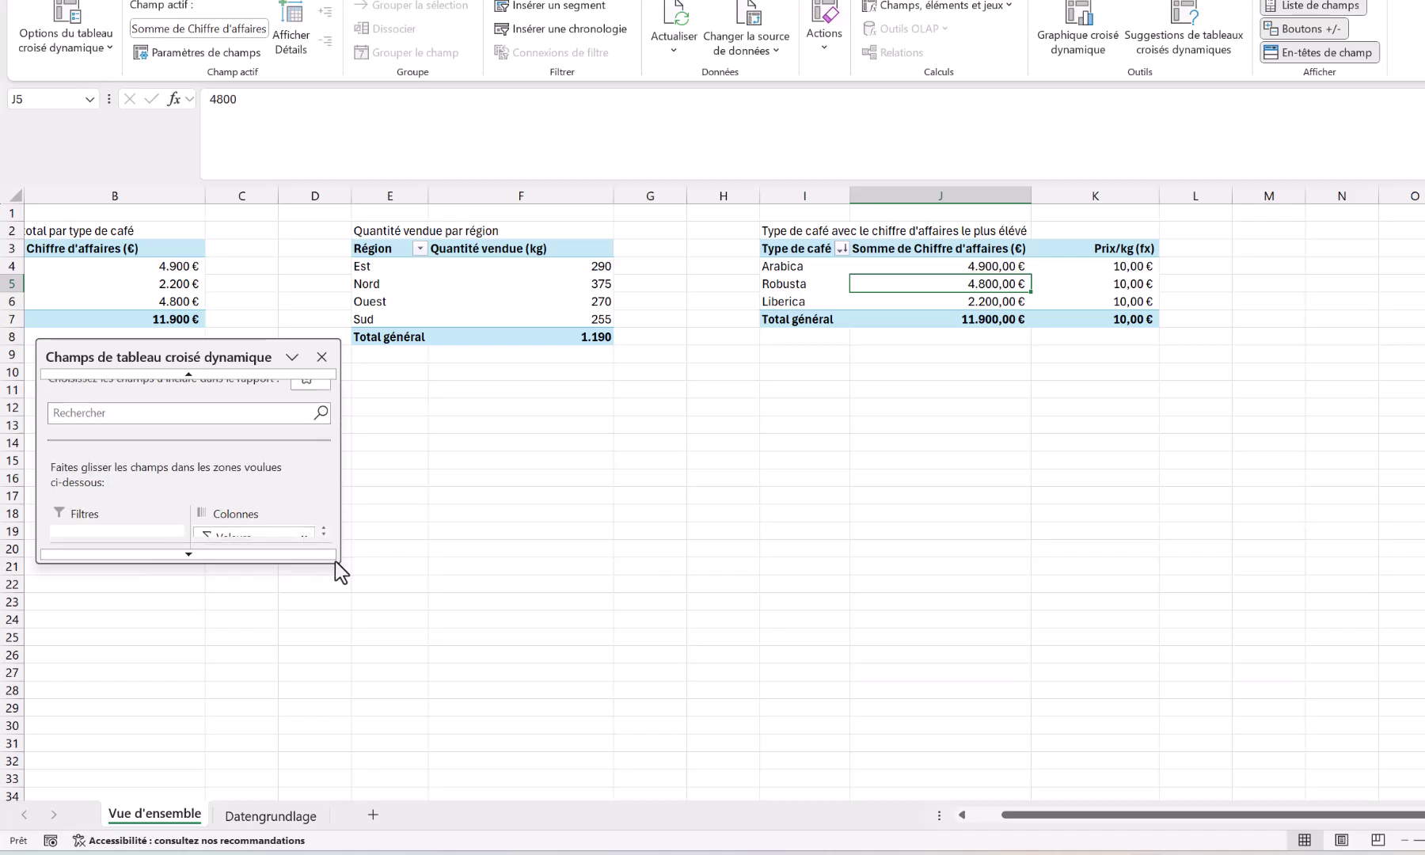
{"action": "left_click_drag", "start_coordinate": [337, 561], "coordinate": [356, 794]}
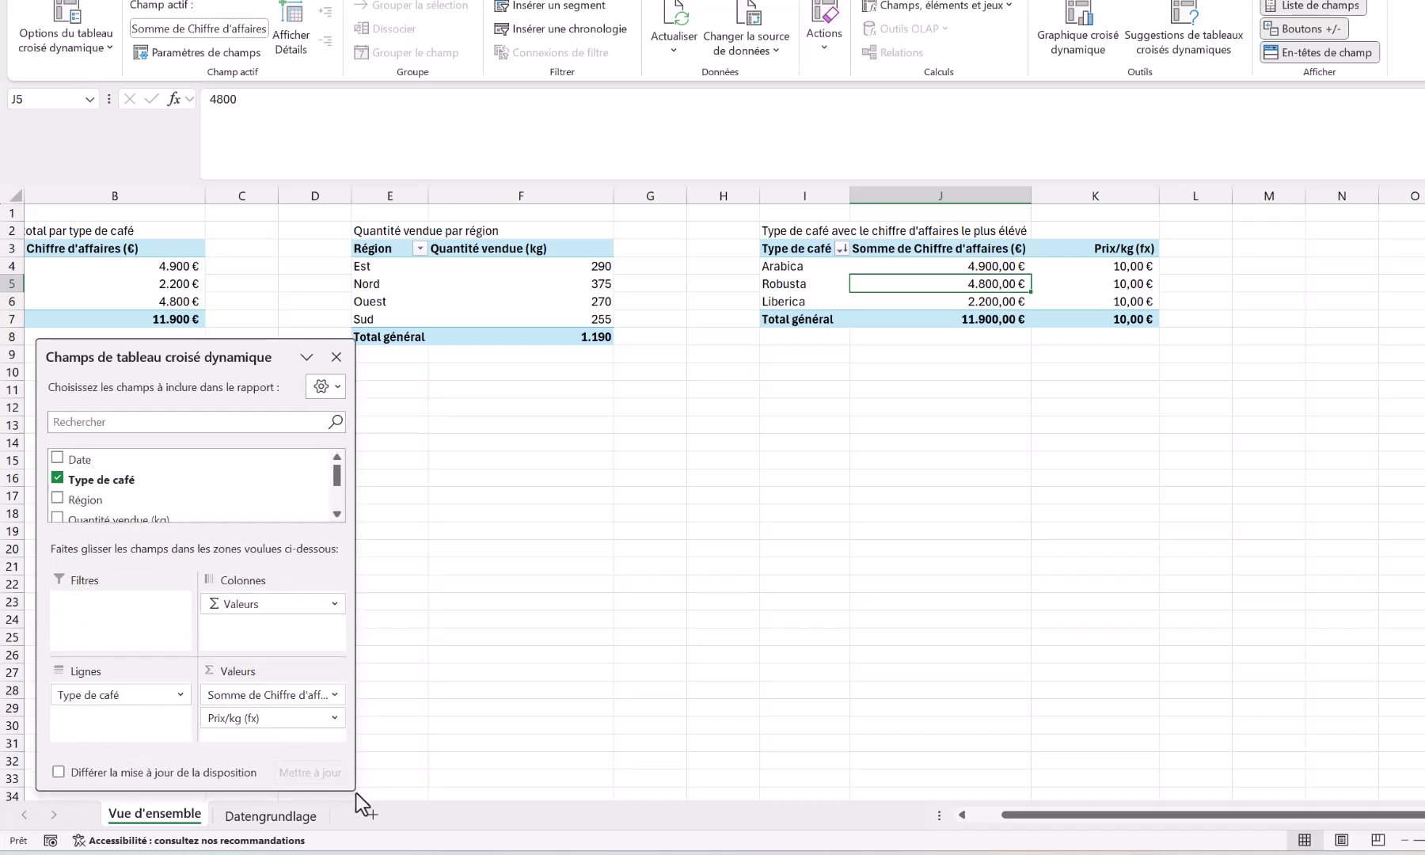
{"action": "mouse_move", "coordinate": [261, 348]}
{"action": "left_mouse_down"}
{"action": "mouse_move", "coordinate": [419, 367]}
{"action": "mouse_move", "coordinate": [153, 366]}
{"action": "mouse_move", "coordinate": [1084, 438]}
{"action": "left_mouse_up"}
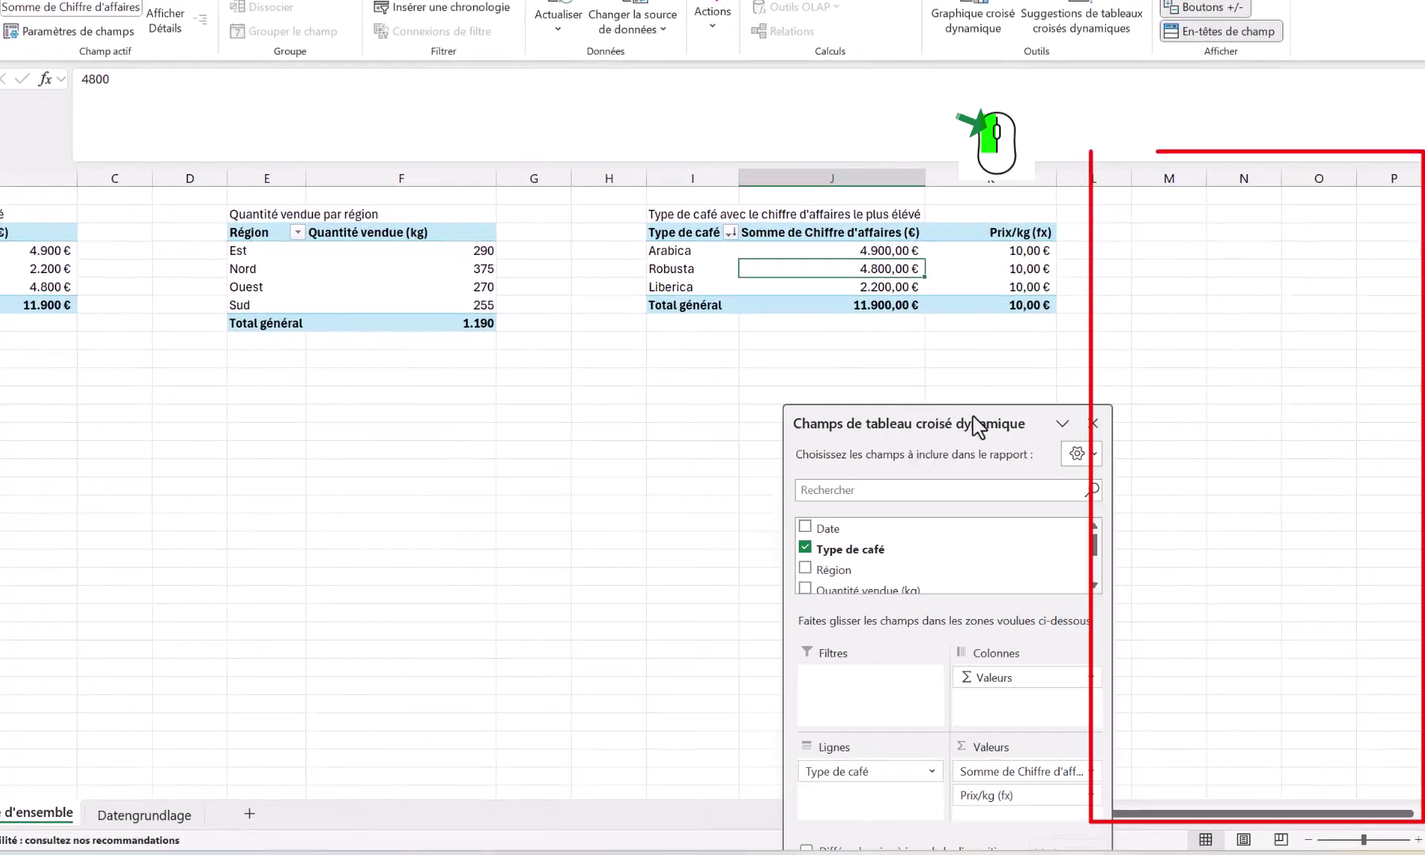
{"action": "left_click_drag", "start_coordinate": [980, 427], "coordinate": [1413, 317]}
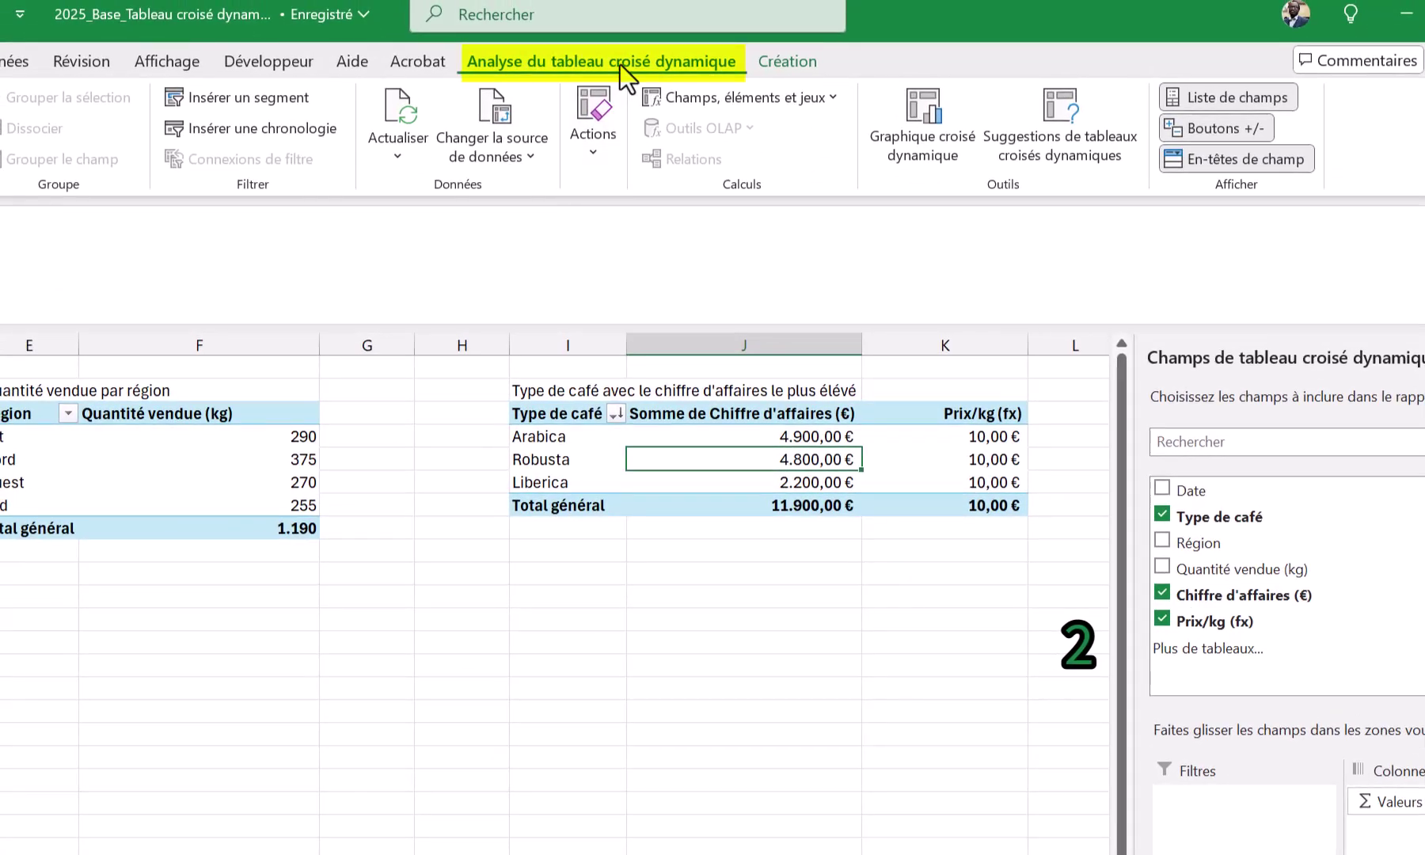
Step: Try inserting a timeline based on the Date field for the Top5Produits pivot table
{"action": "left_click", "coordinate": [258, 130]}
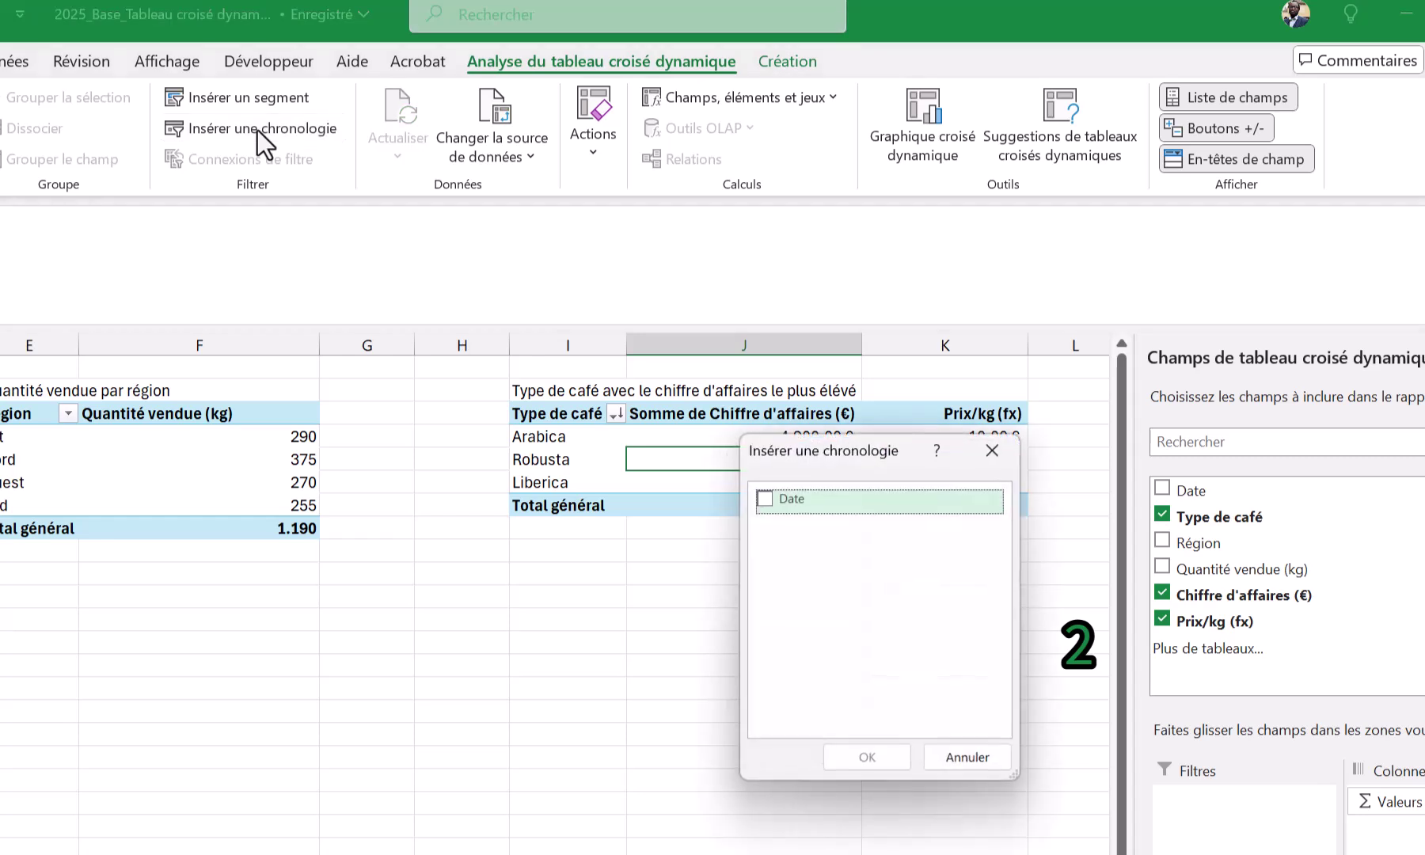
{"action": "left_click", "coordinate": [763, 499]}
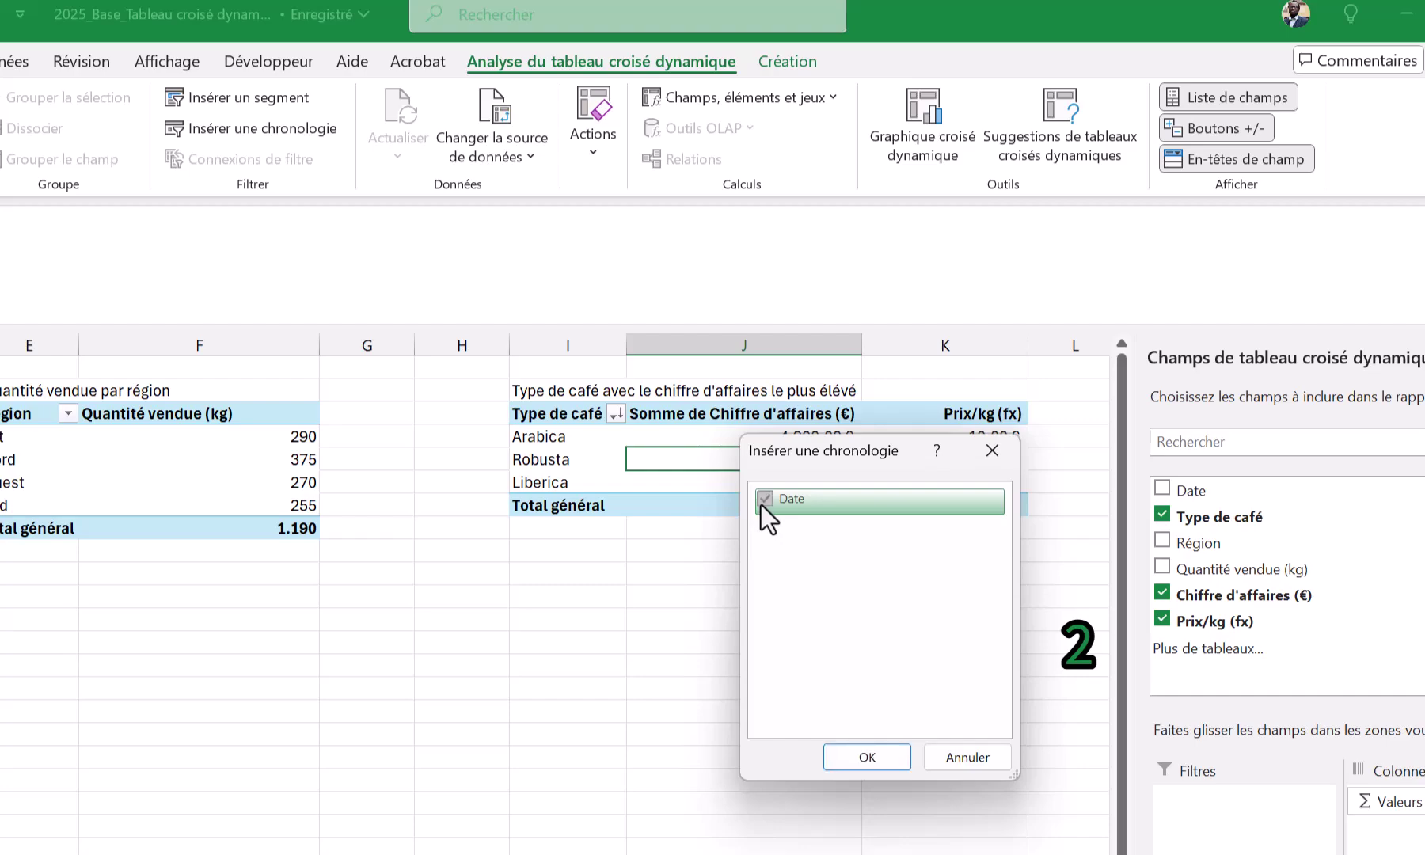
{"action": "left_click", "coordinate": [857, 764]}
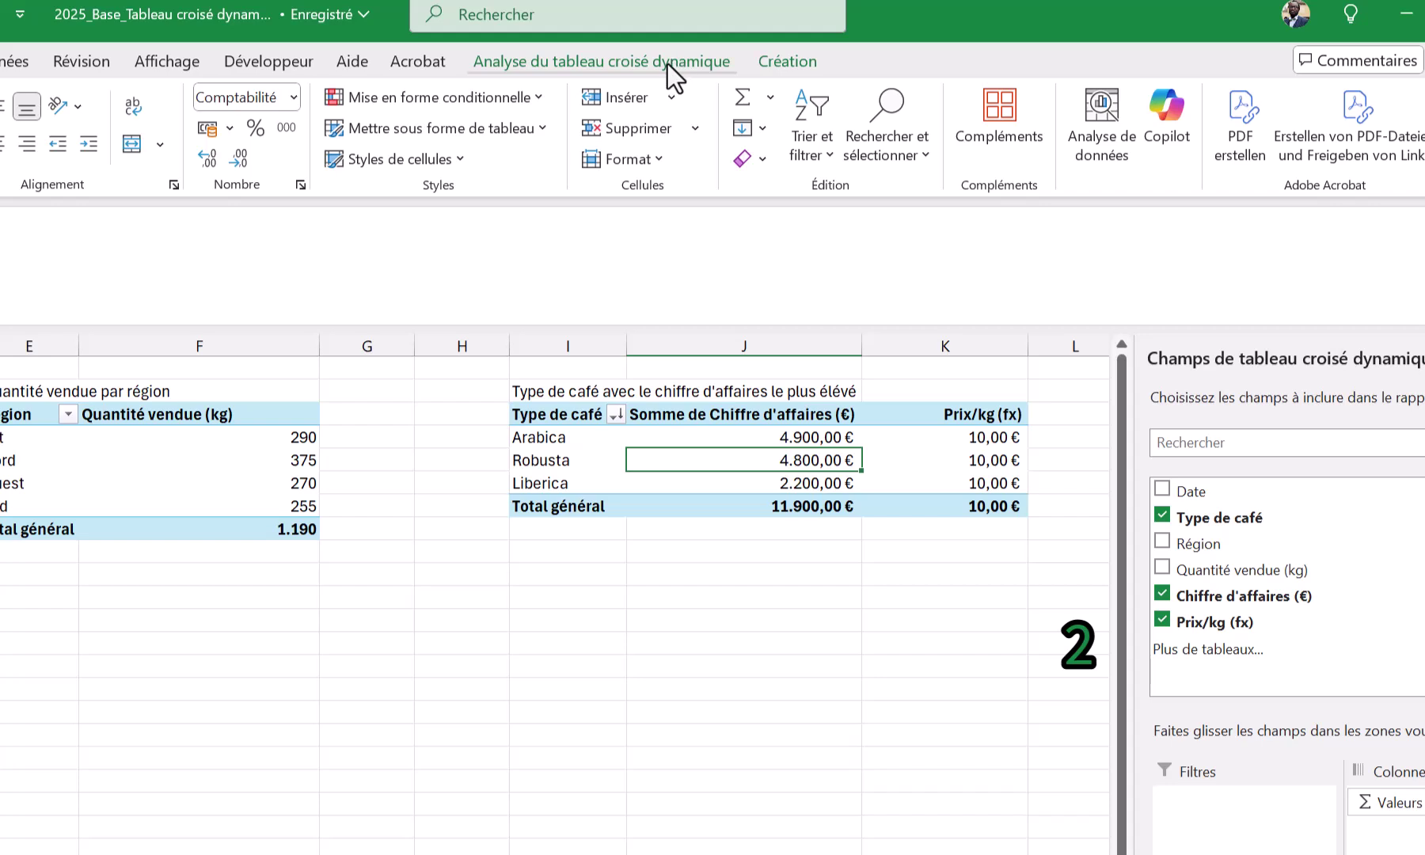
Step: Insert a Région slicer for the Top5Produits pivot table
{"action": "left_click", "coordinate": [667, 63]}
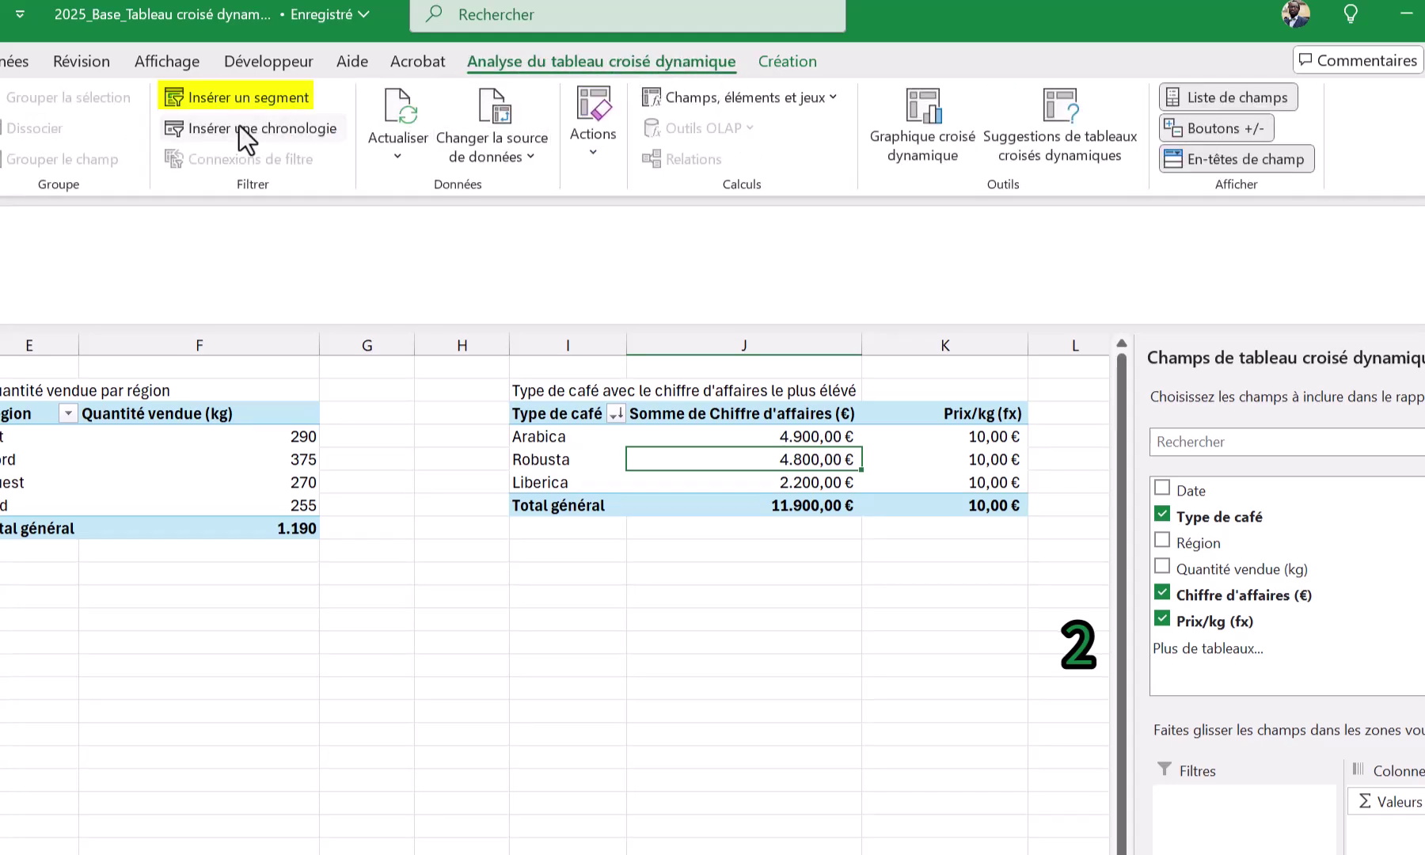
{"action": "left_click", "coordinate": [259, 103]}
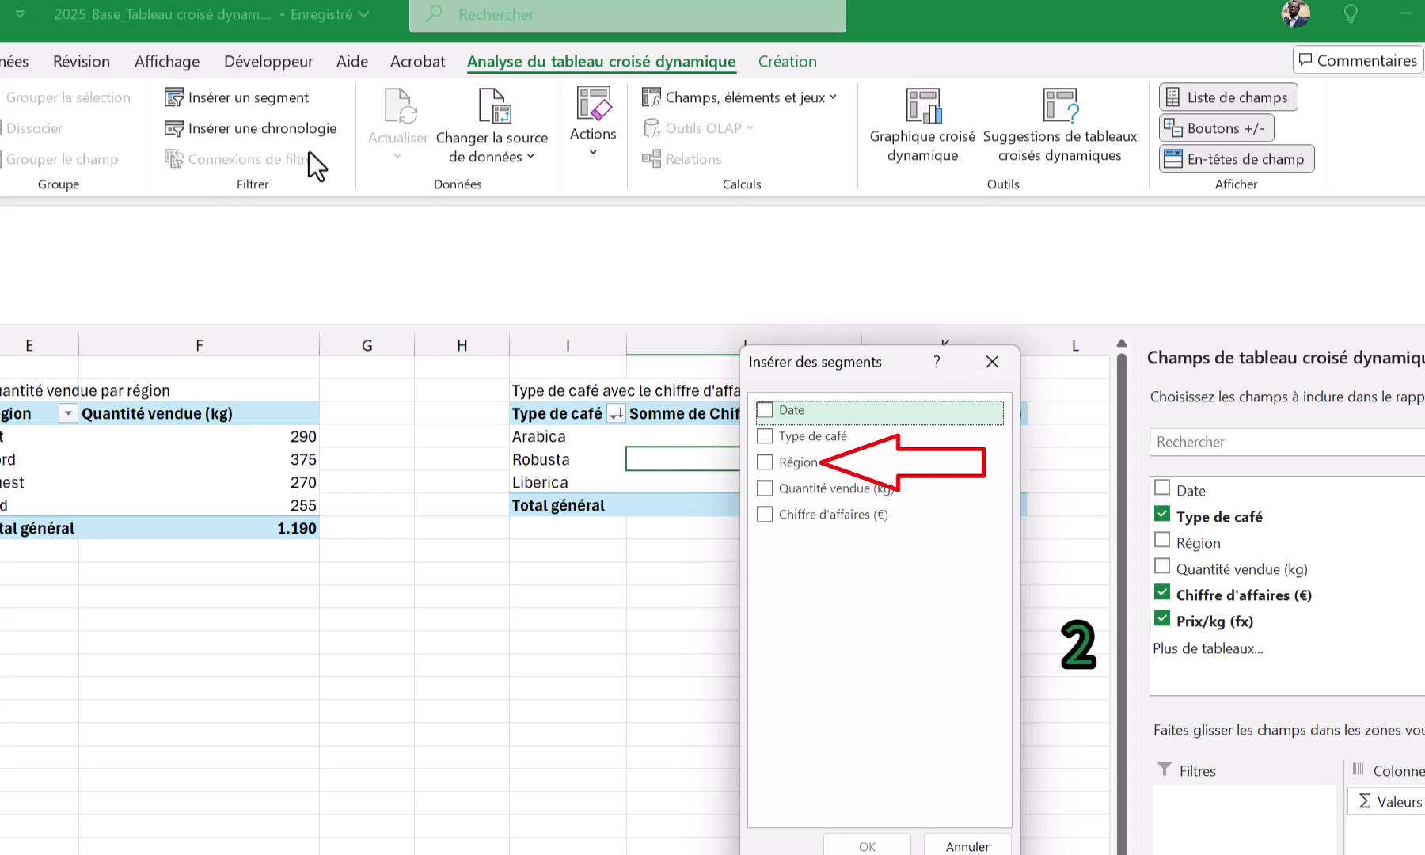
{"action": "left_click", "coordinate": [763, 462]}
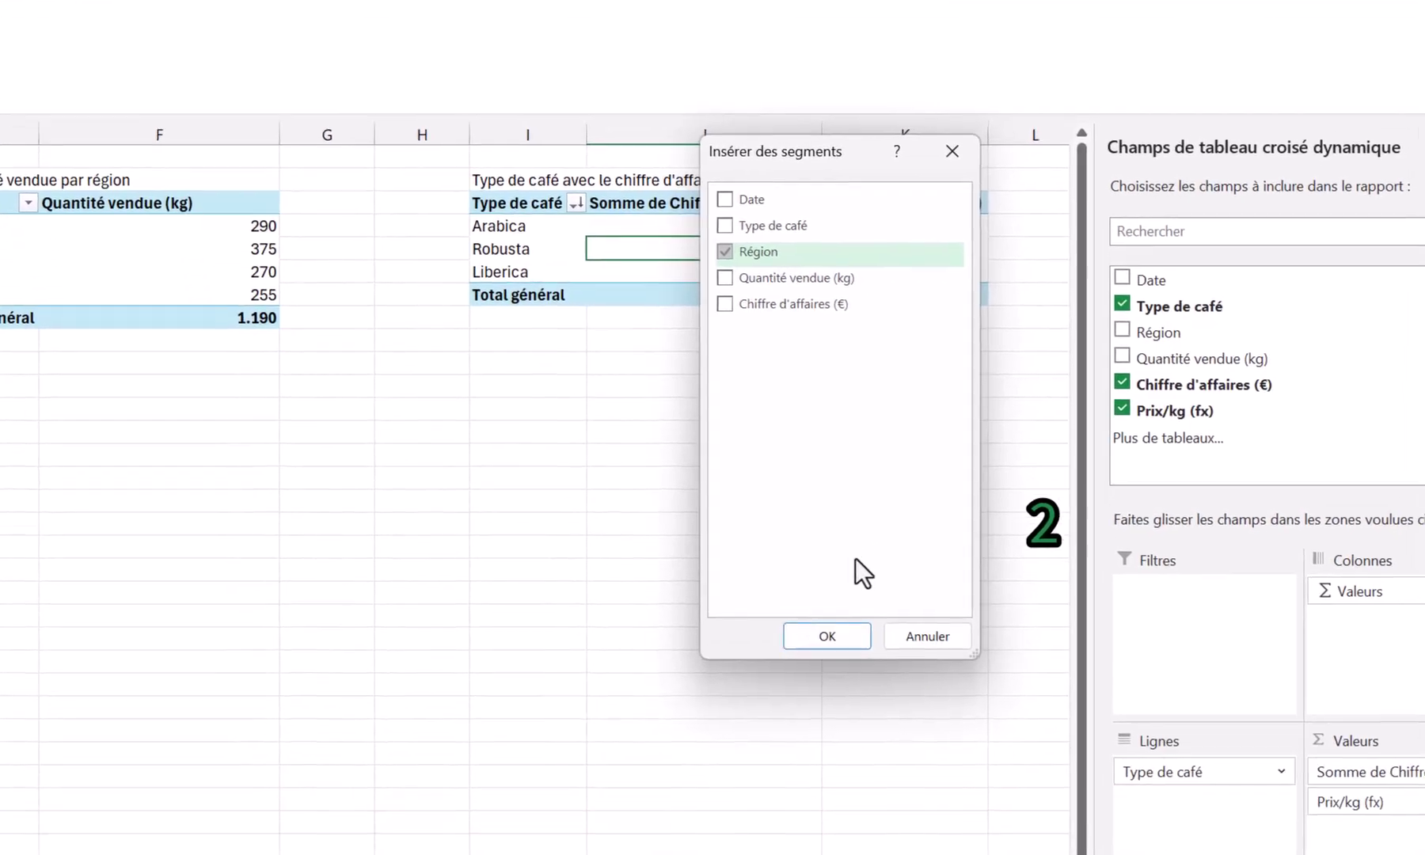
{"action": "left_click", "coordinate": [815, 626]}
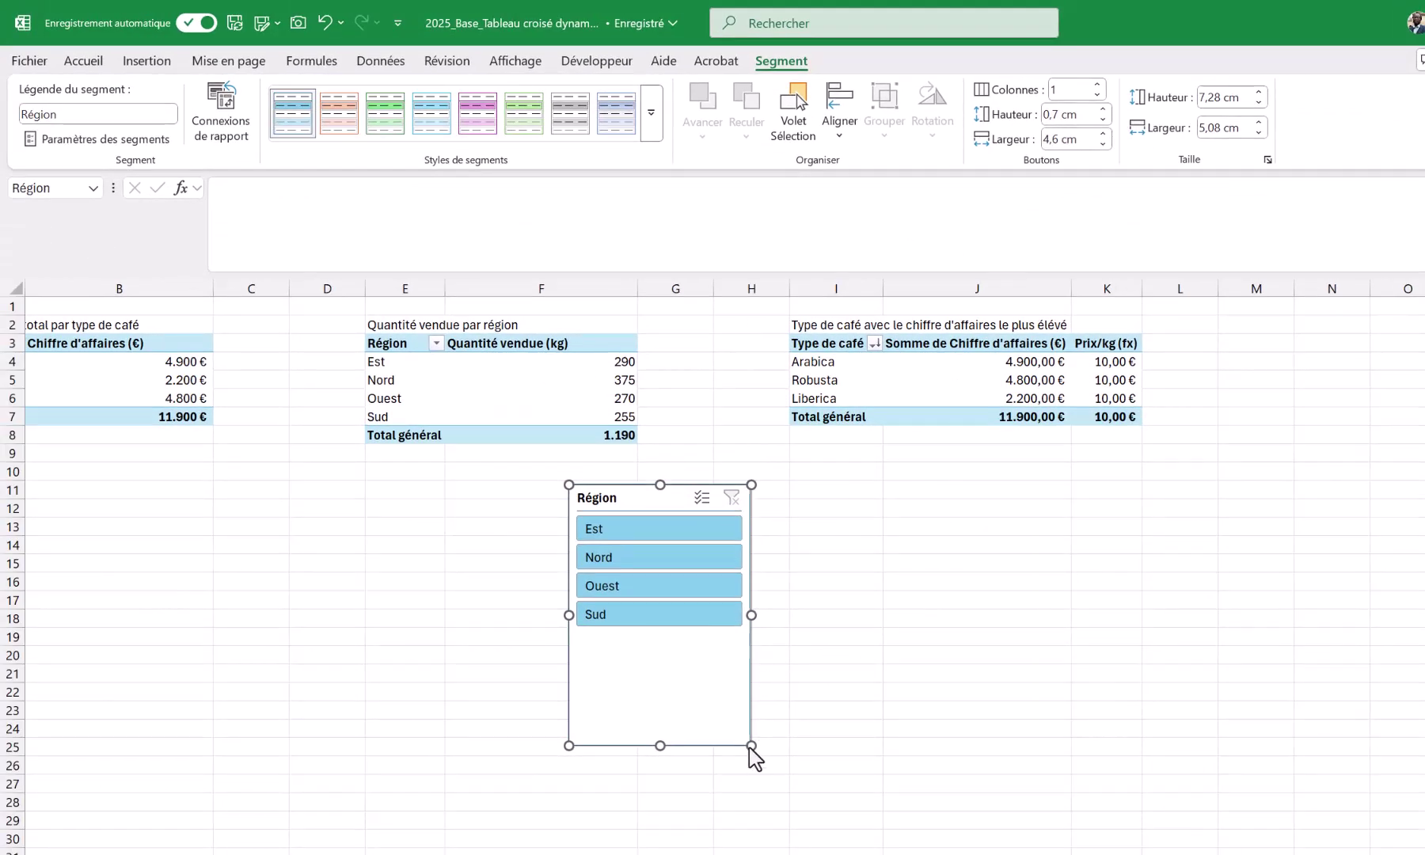
Step: Resize the Région slicer to about 5,01 cm high by 5,27 cm wide and place it beside the Top5Produits pivot table
{"action": "left_click_drag", "start_coordinate": [750, 745], "coordinate": [762, 671]}
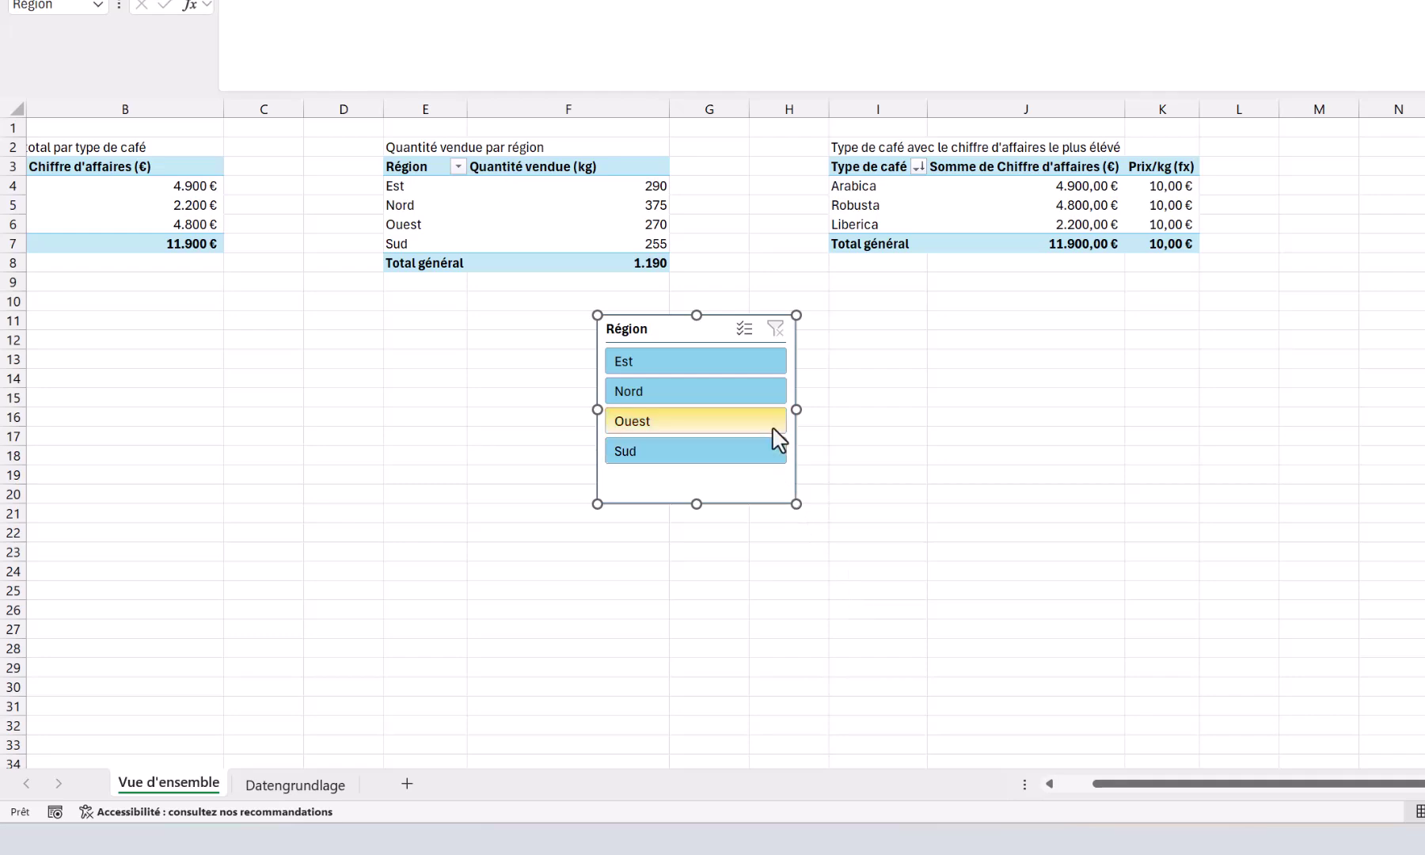
{"action": "left_click_drag", "start_coordinate": [1107, 792], "coordinate": [1065, 791]}
{"action": "left_click_drag", "start_coordinate": [807, 331], "coordinate": [1418, 132]}
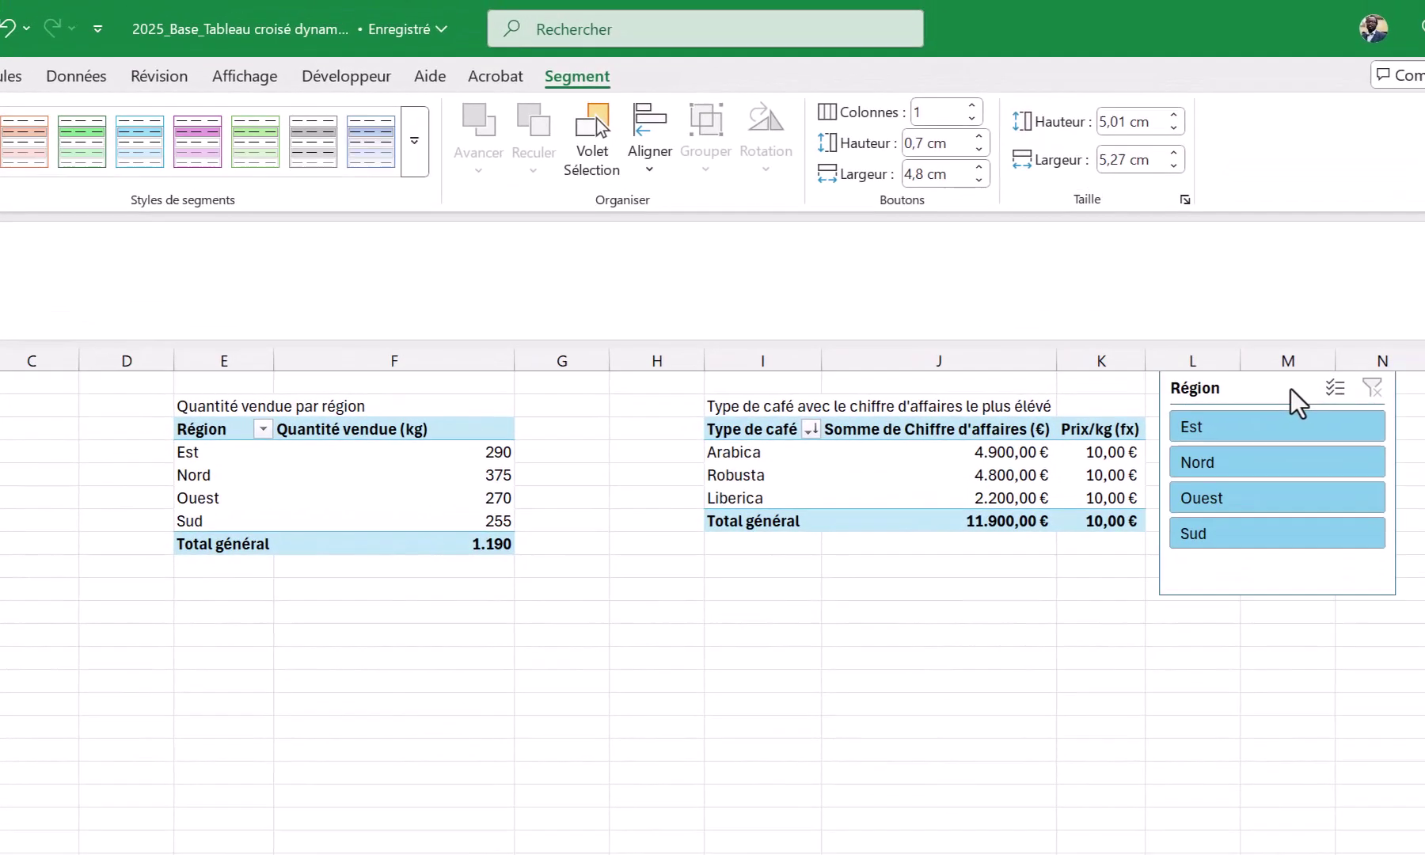
{"action": "left_click_drag", "start_coordinate": [1291, 389], "coordinate": [1283, 404]}
Step: Filter the Top5Produits pivot table by single regions with the slicer, and turn on multi-selection to combine Nord, Ouest and Sud
{"action": "left_click", "coordinate": [1231, 442]}
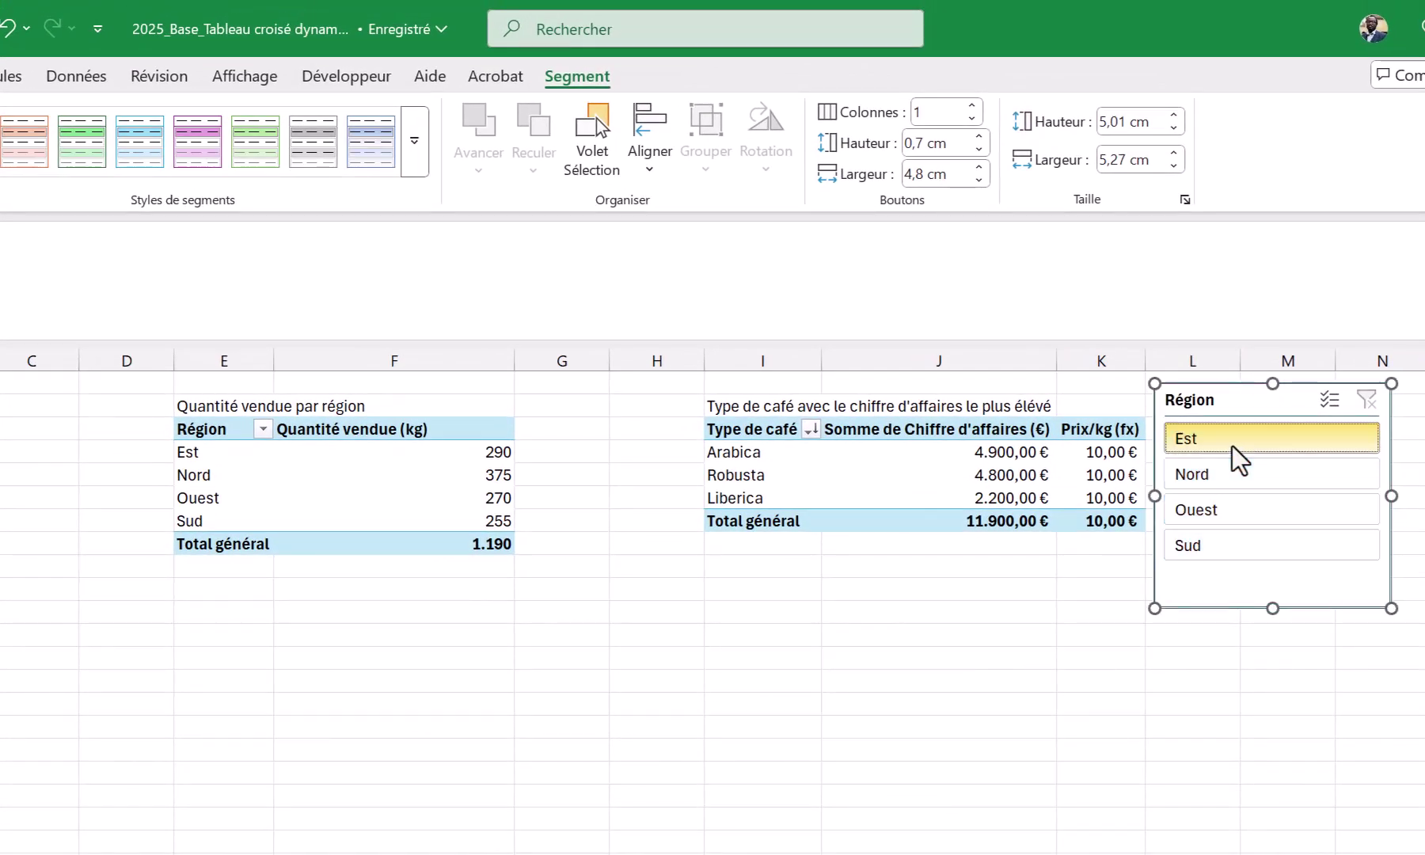
{"action": "left_click", "coordinate": [1228, 479]}
{"action": "left_click", "coordinate": [1253, 511]}
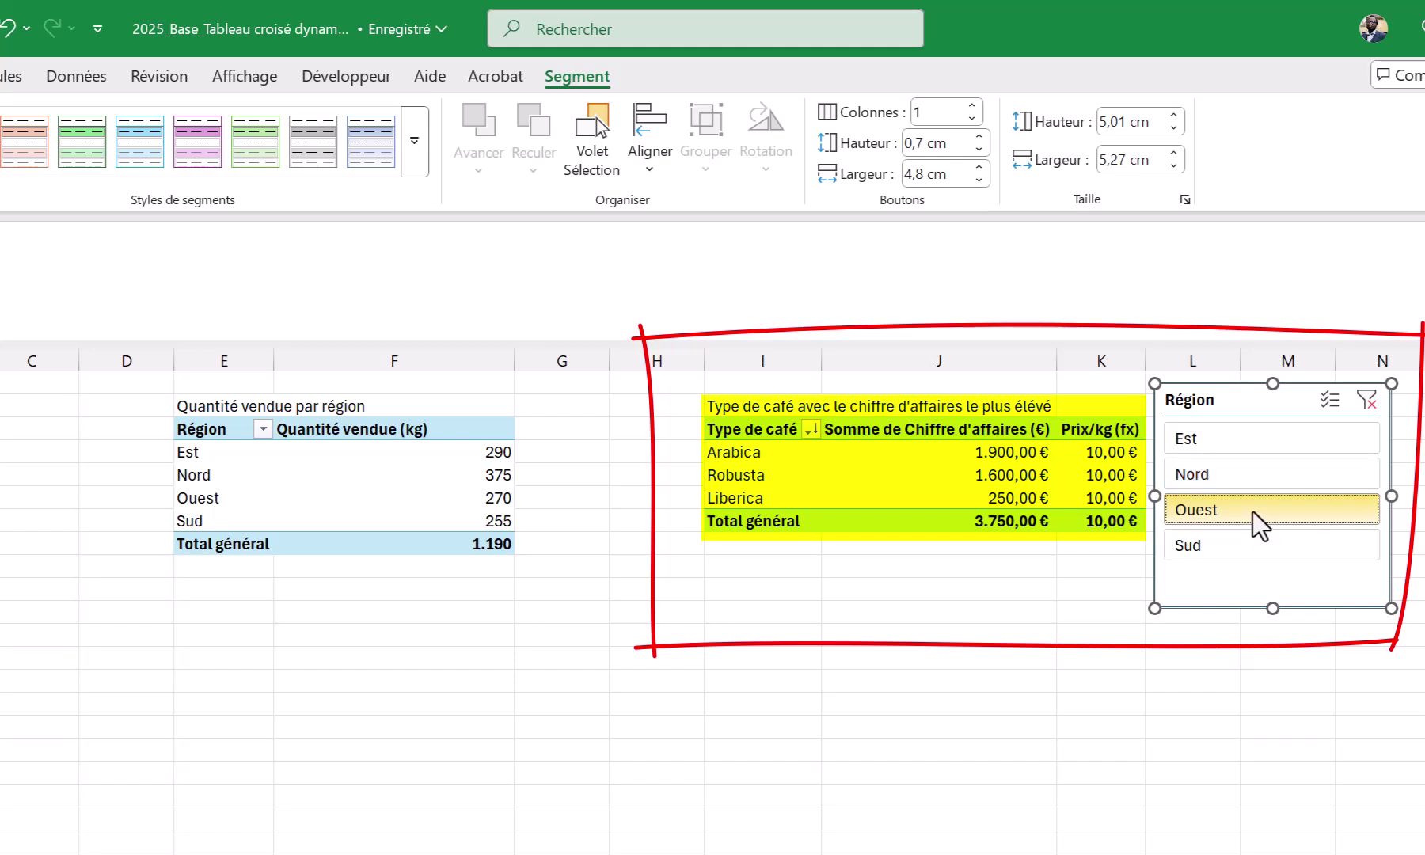
{"action": "left_click", "coordinate": [1253, 544]}
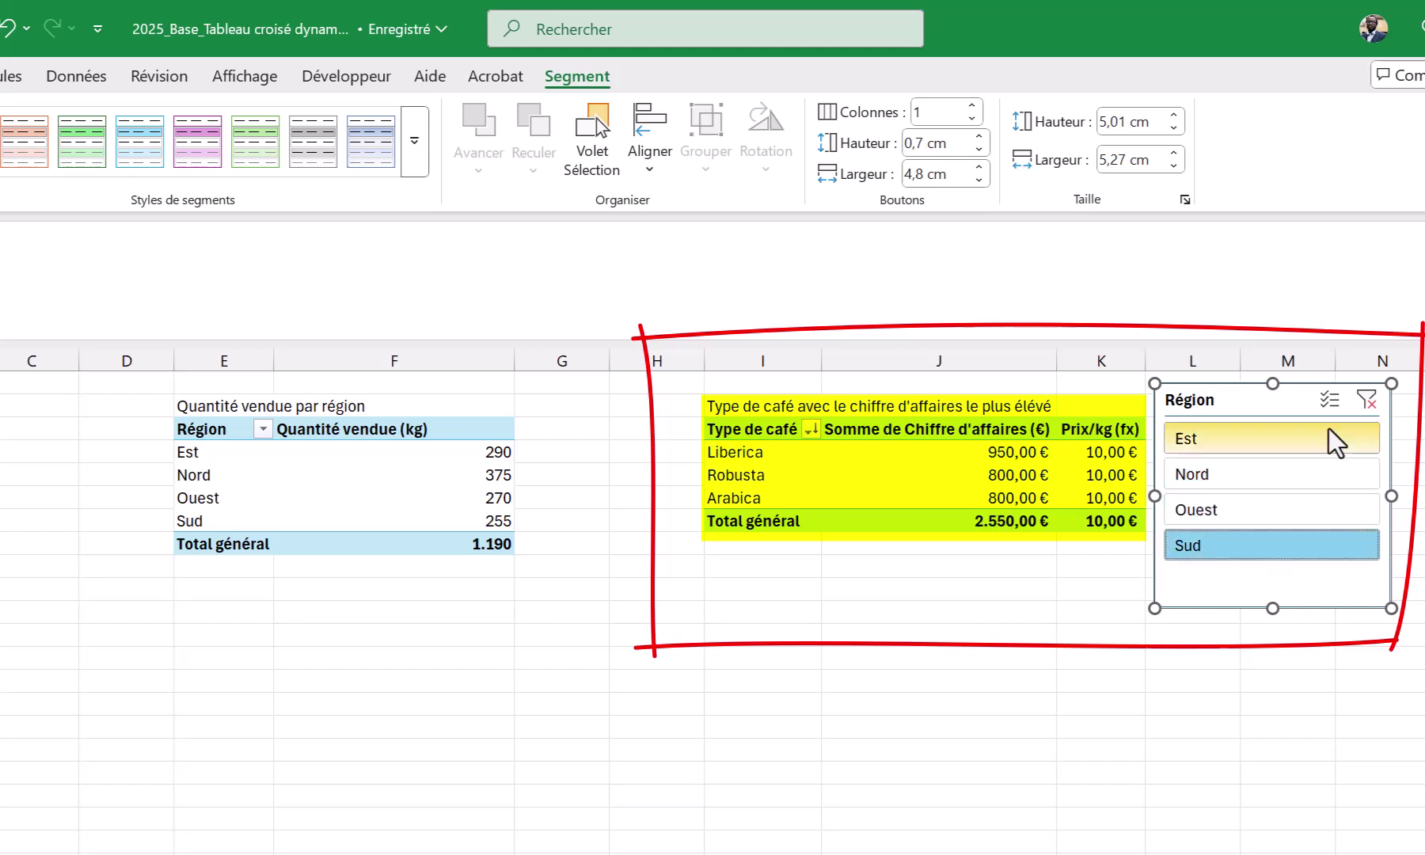
{"action": "left_click", "coordinate": [1262, 511]}
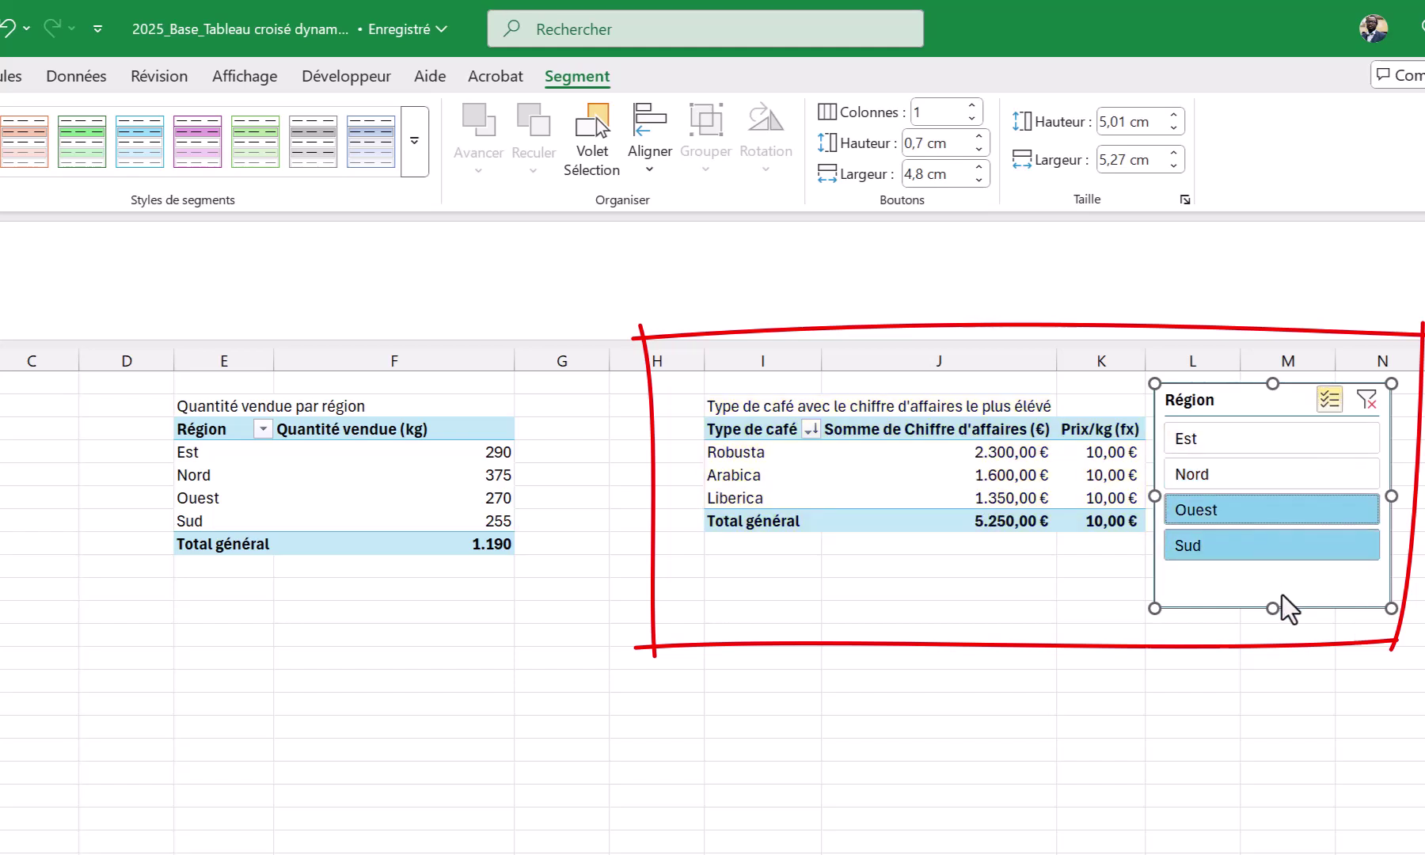
{"action": "left_click", "coordinate": [1267, 479]}
Step: Insert a separate Région slicer for the "Quantité vendue par région" pivot table
{"action": "left_click", "coordinate": [467, 454]}
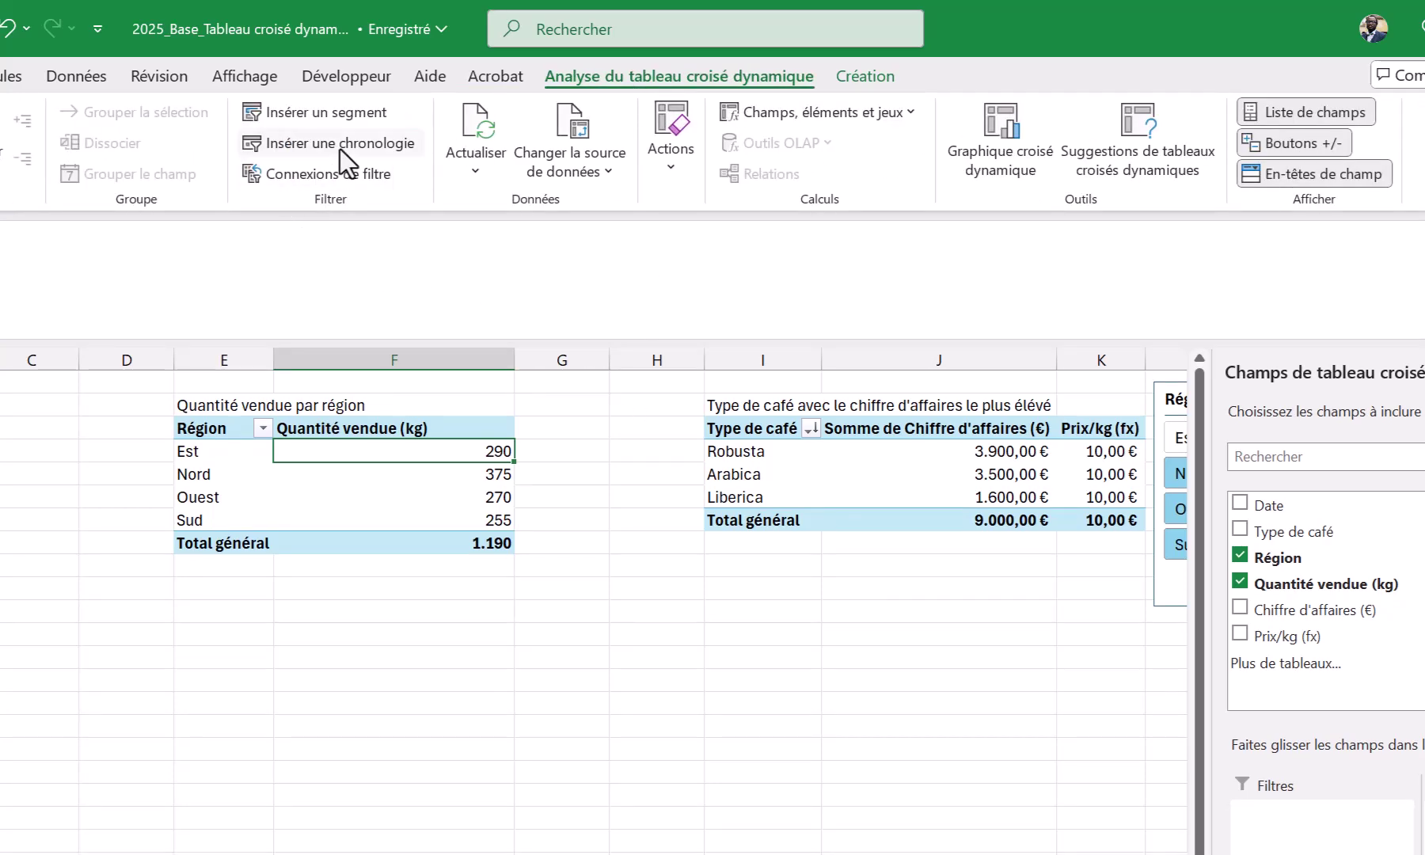
{"action": "left_click", "coordinate": [332, 117]}
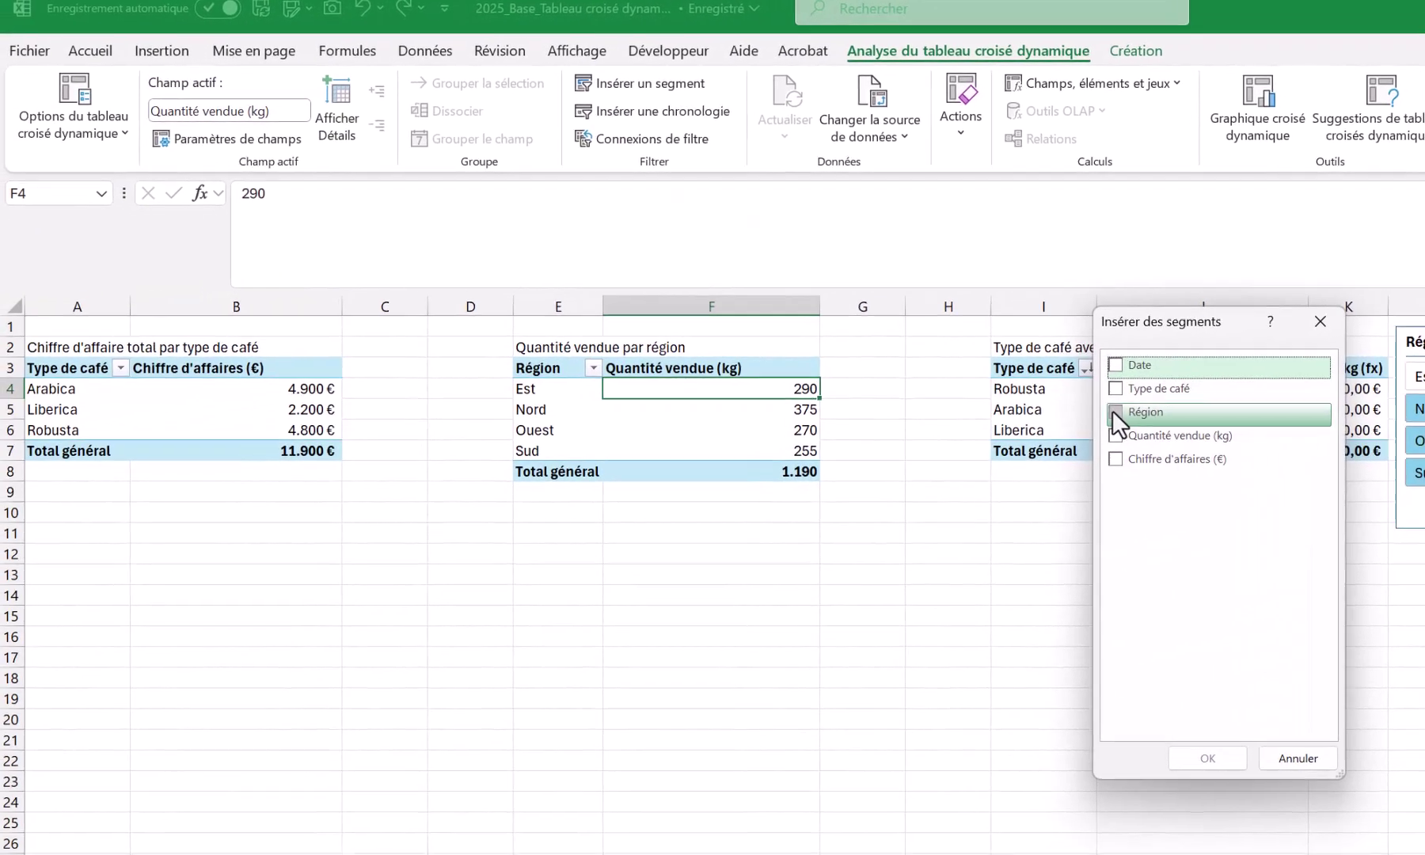
{"action": "left_click", "coordinate": [946, 452]}
{"action": "left_click", "coordinate": [1044, 822]}
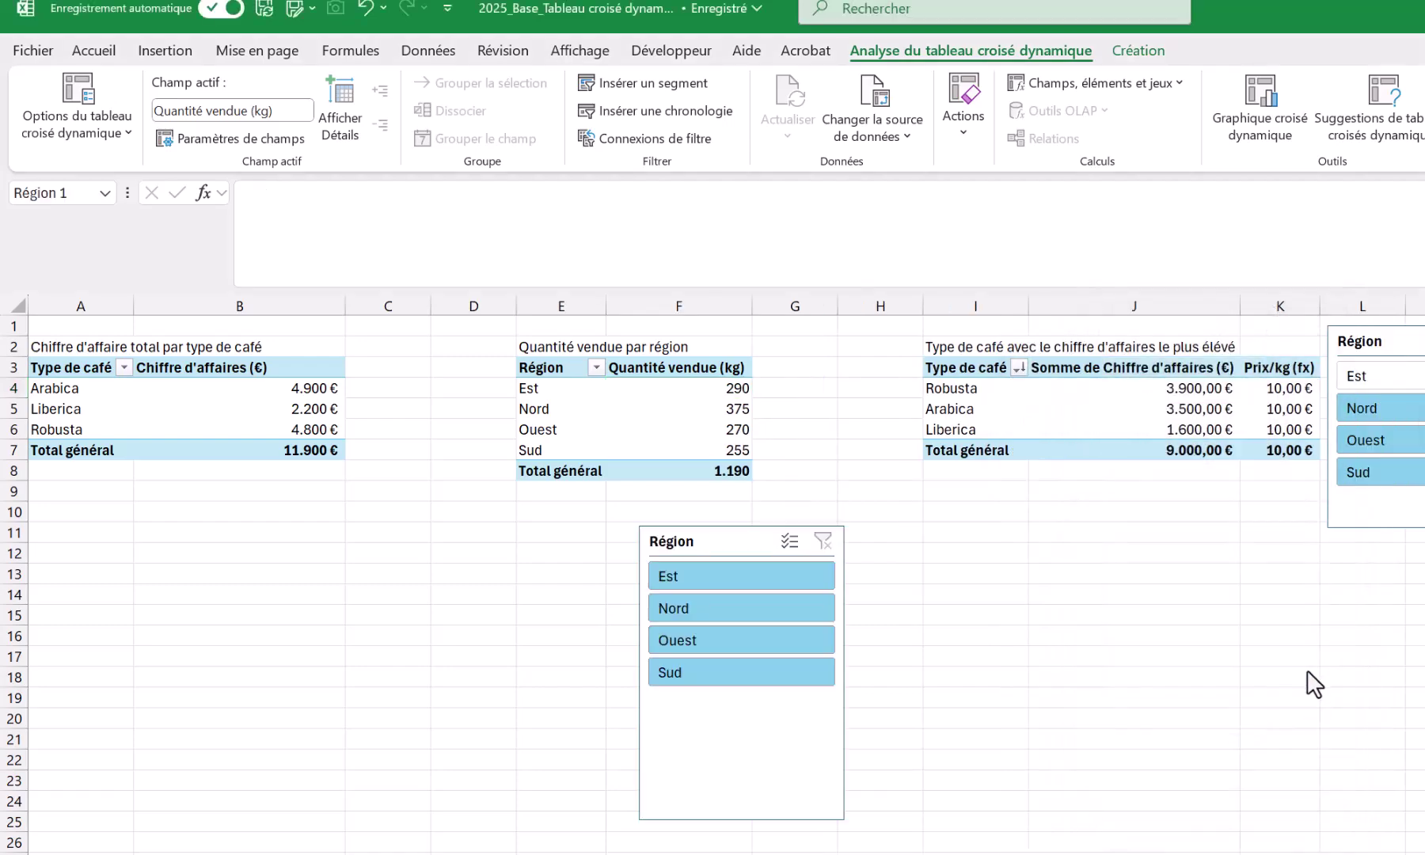
Step: Move the second Région slicer clear of the regional quantity table and filter that table to Nord and Ouest
{"action": "left_click_drag", "start_coordinate": [721, 551], "coordinate": [792, 540]}
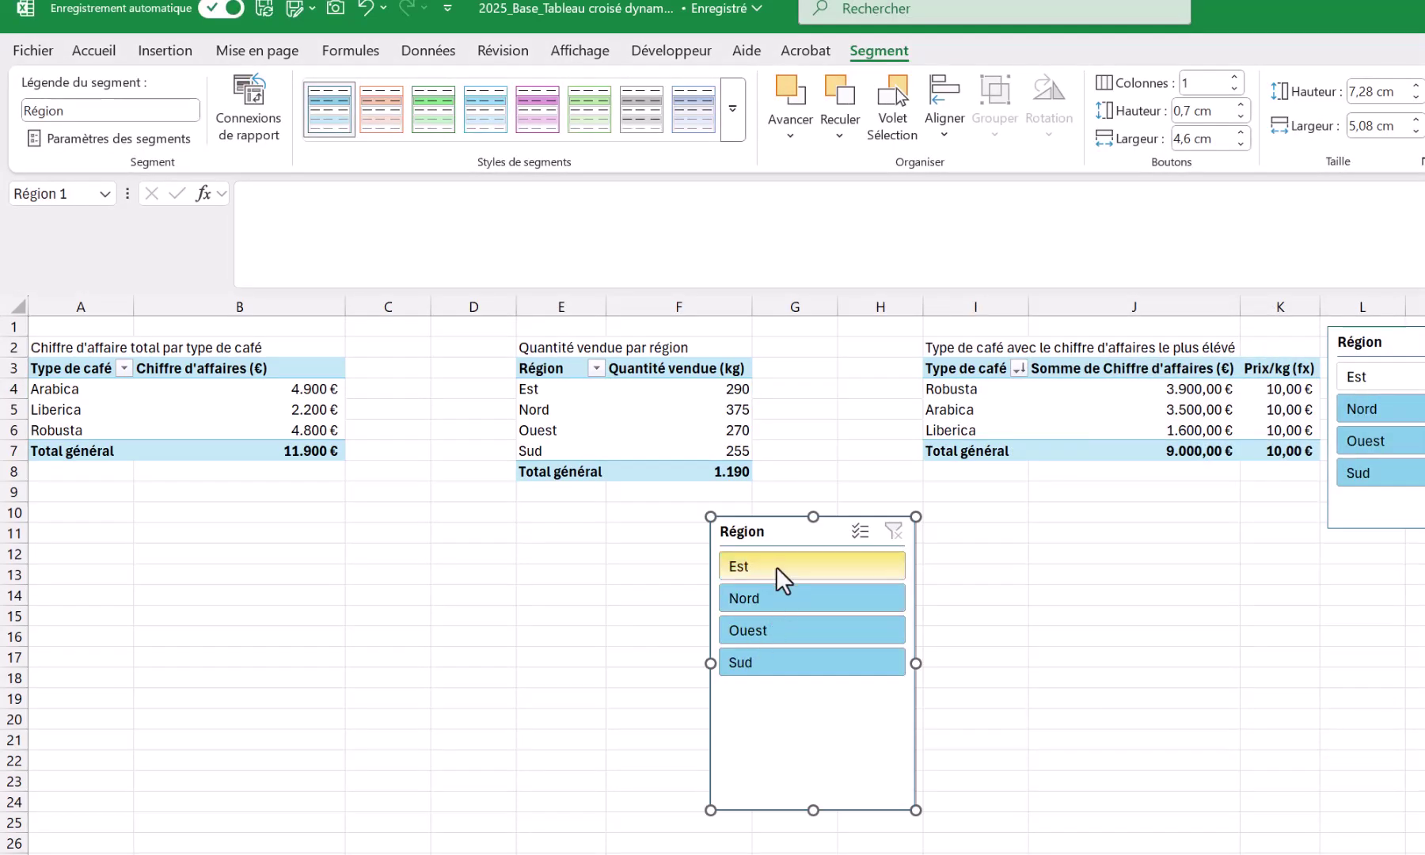
{"action": "left_click", "coordinate": [776, 565]}
{"action": "left_click", "coordinate": [785, 595]}
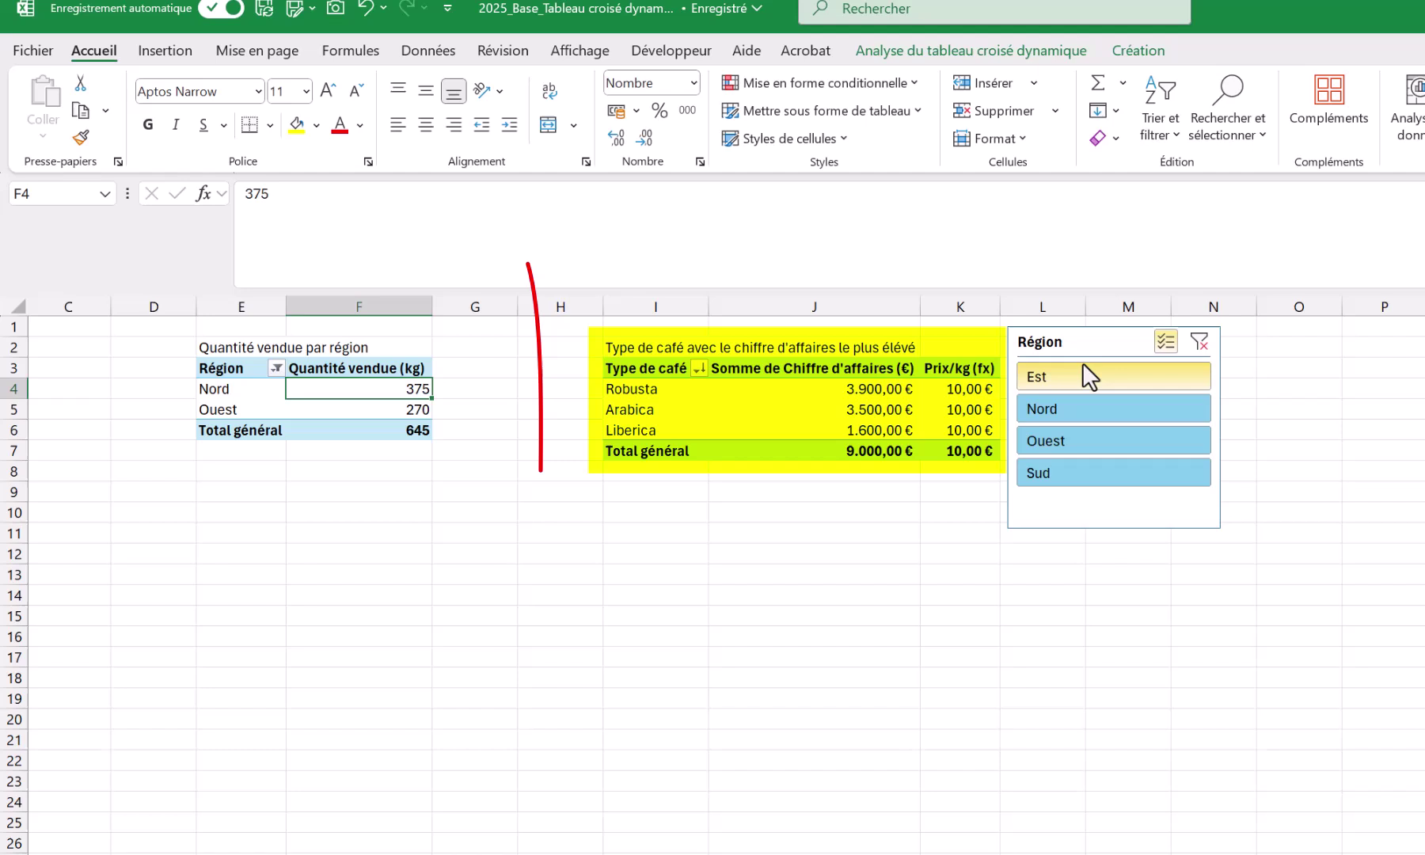
Step: Connect the Région slicer beside Top5Produits to the Quantité_Vendue and Chiffre_d_Affaire pivot tables as well
{"action": "left_click", "coordinate": [1093, 360]}
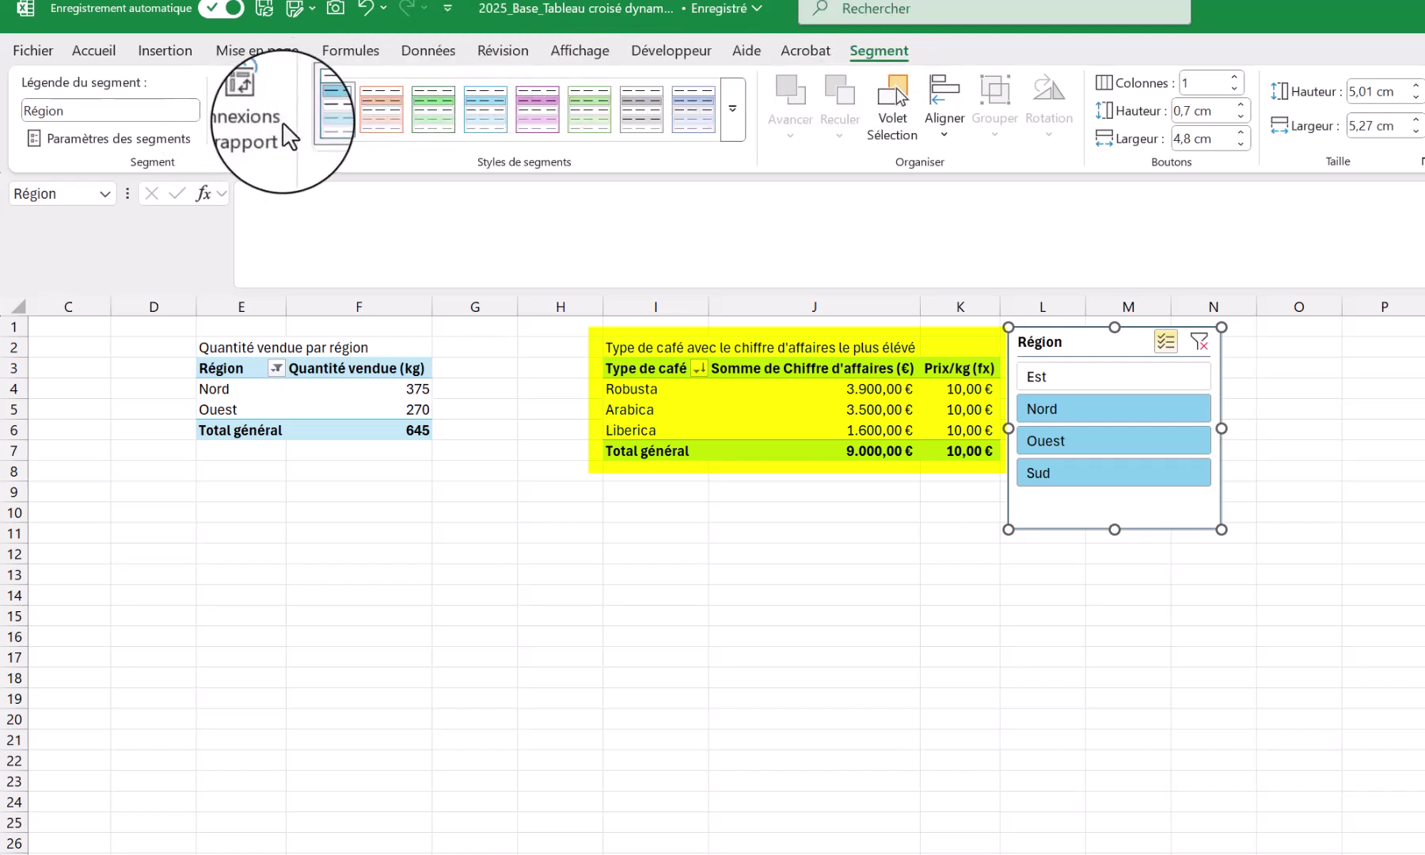
{"action": "left_click", "coordinate": [255, 123]}
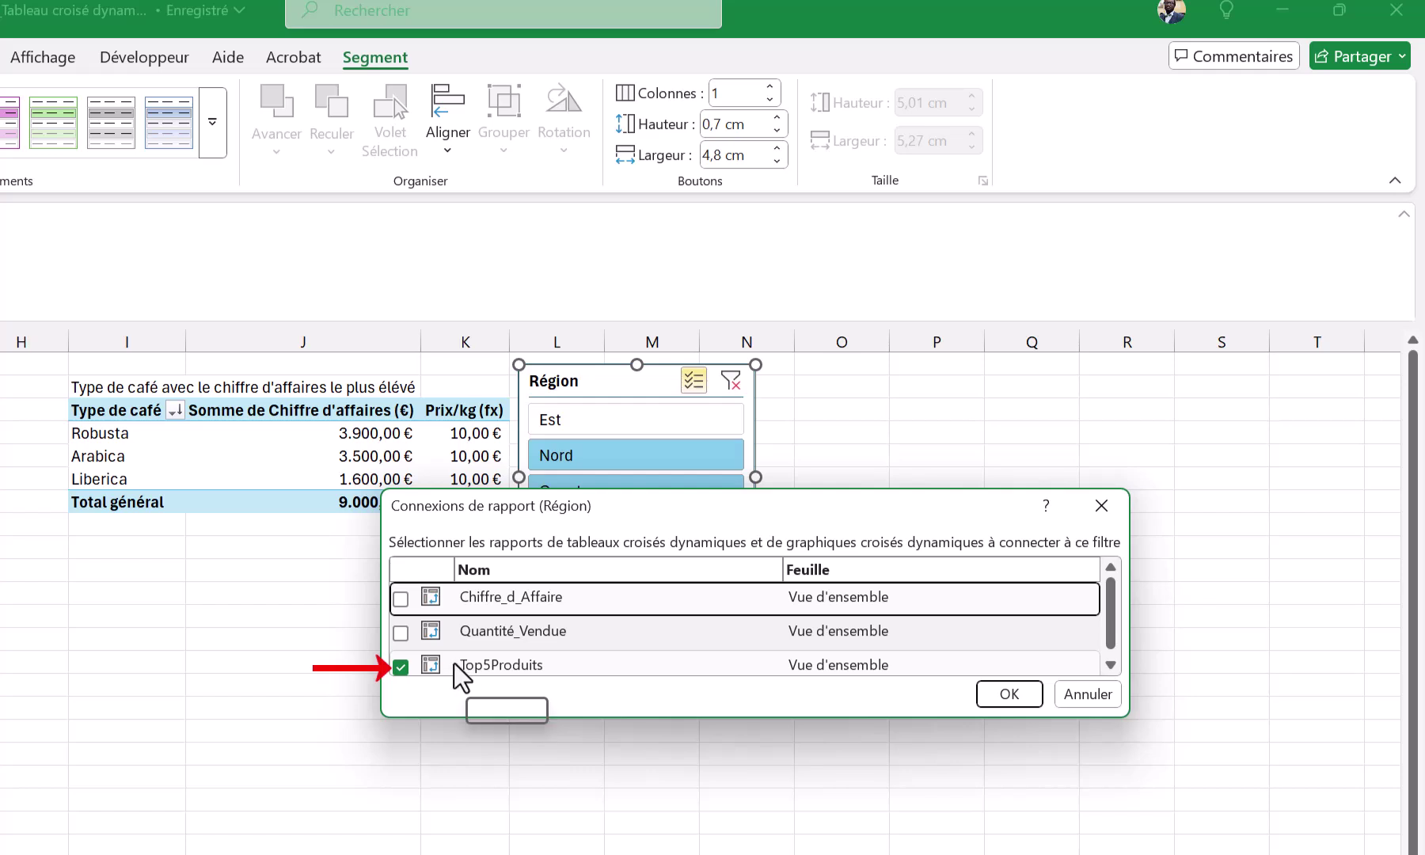
{"action": "left_click", "coordinate": [400, 634]}
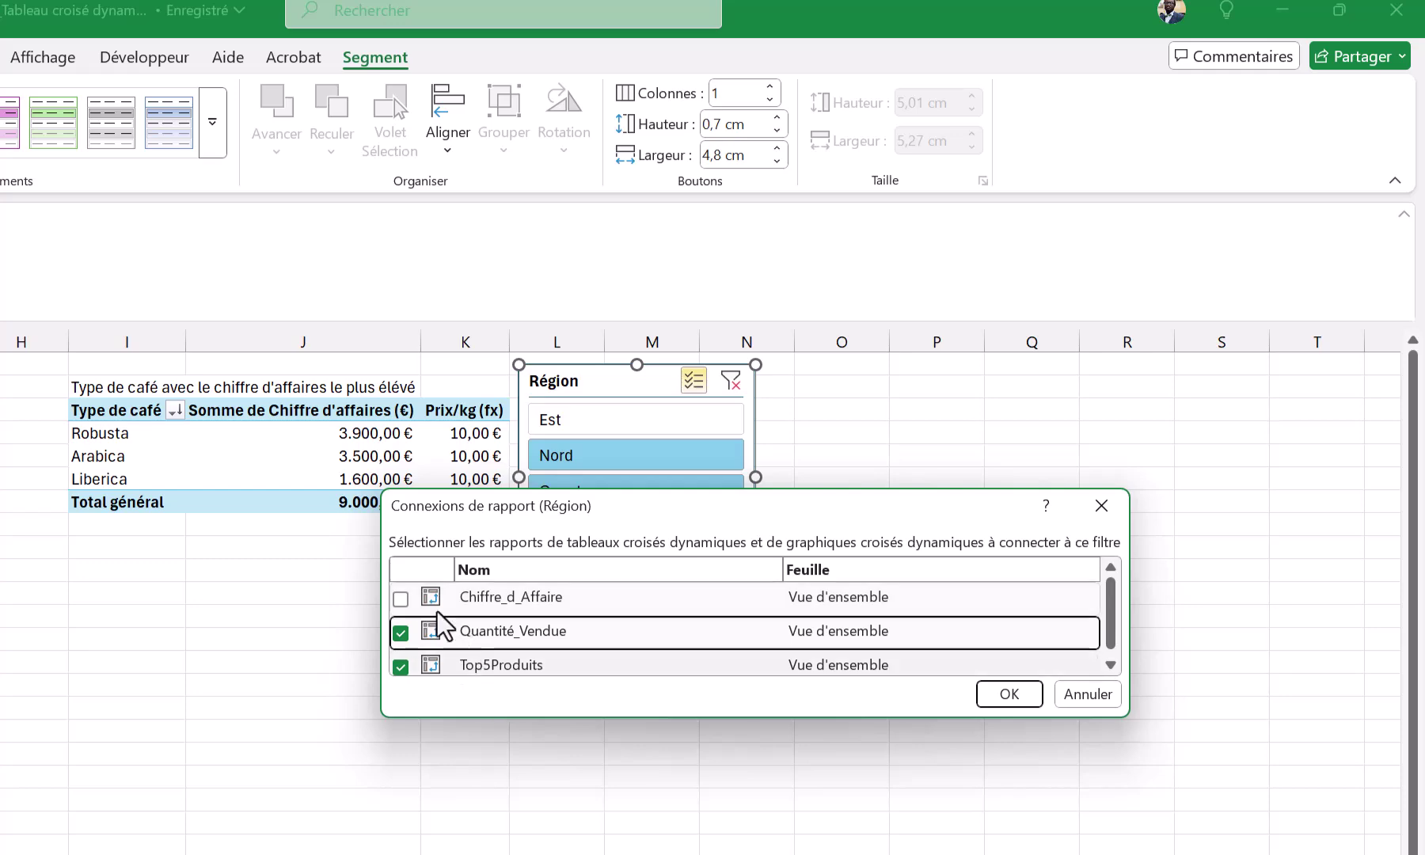
{"action": "left_click", "coordinate": [400, 599]}
{"action": "left_click", "coordinate": [1006, 700]}
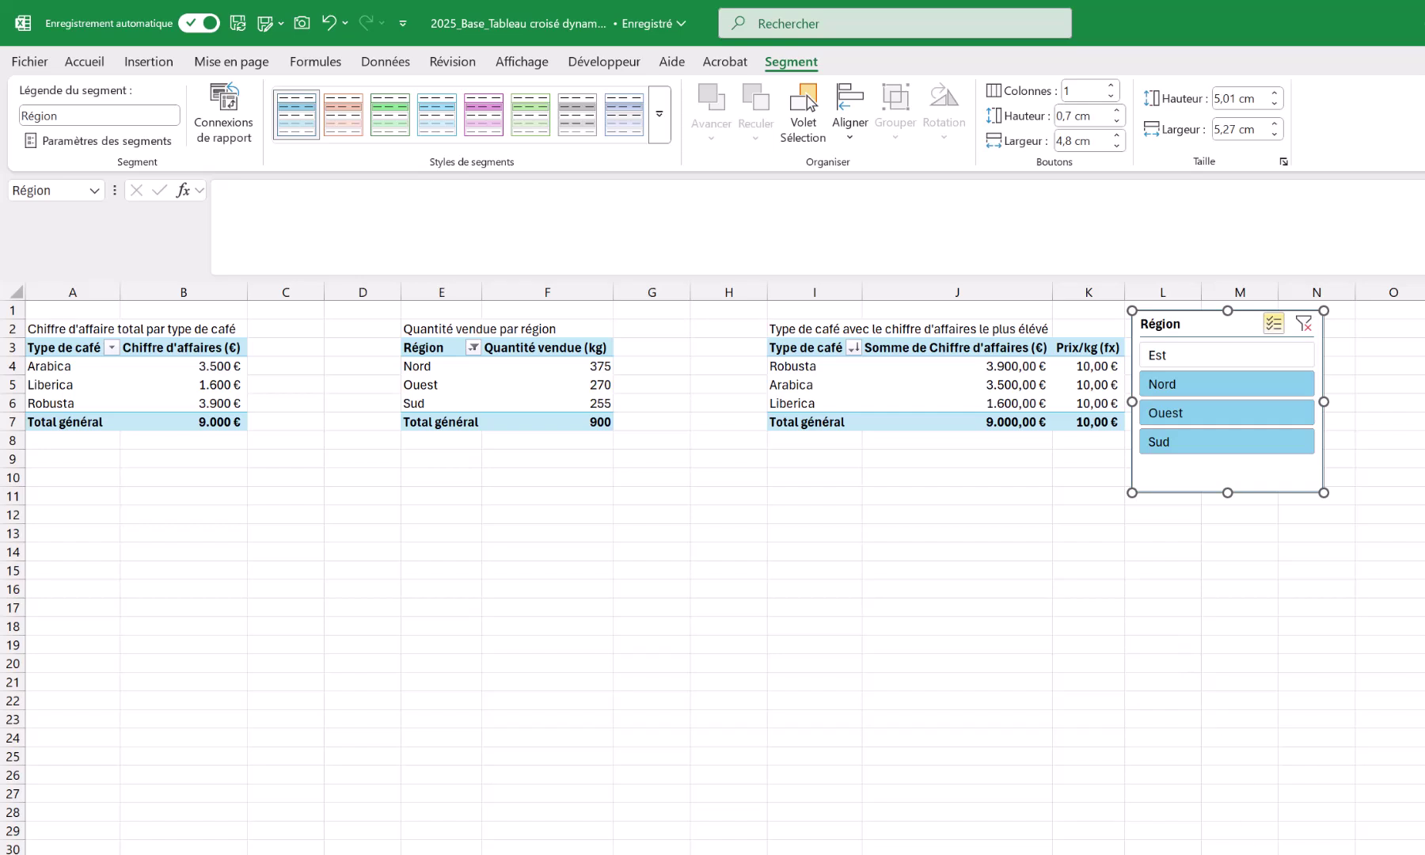
Step: Toggle regions in the multi-selection slicer until the connected pivot tables are filtered to Est, Nord and Sud
{"action": "left_click", "coordinate": [1199, 391]}
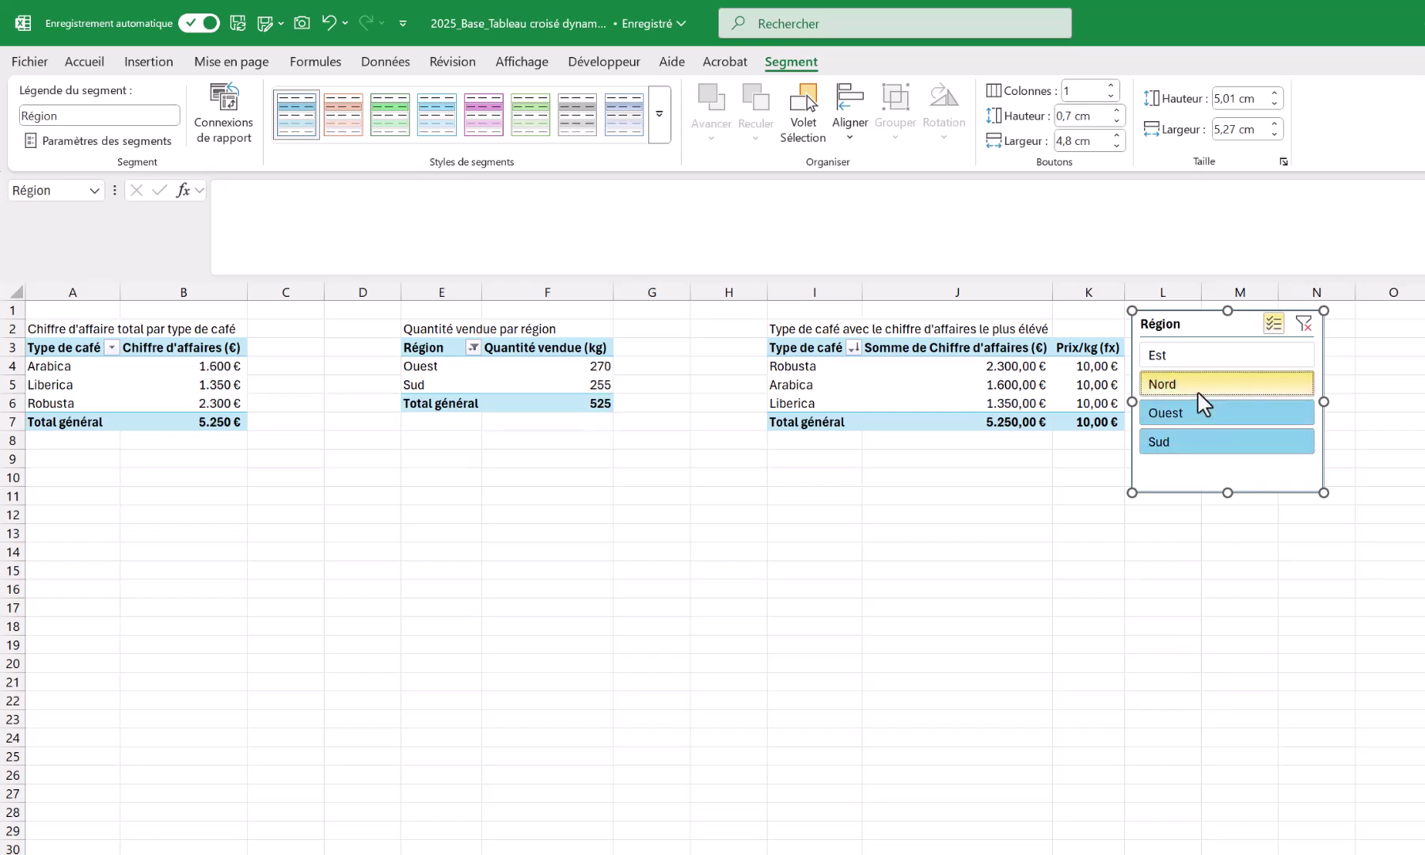
{"action": "left_click", "coordinate": [1196, 414]}
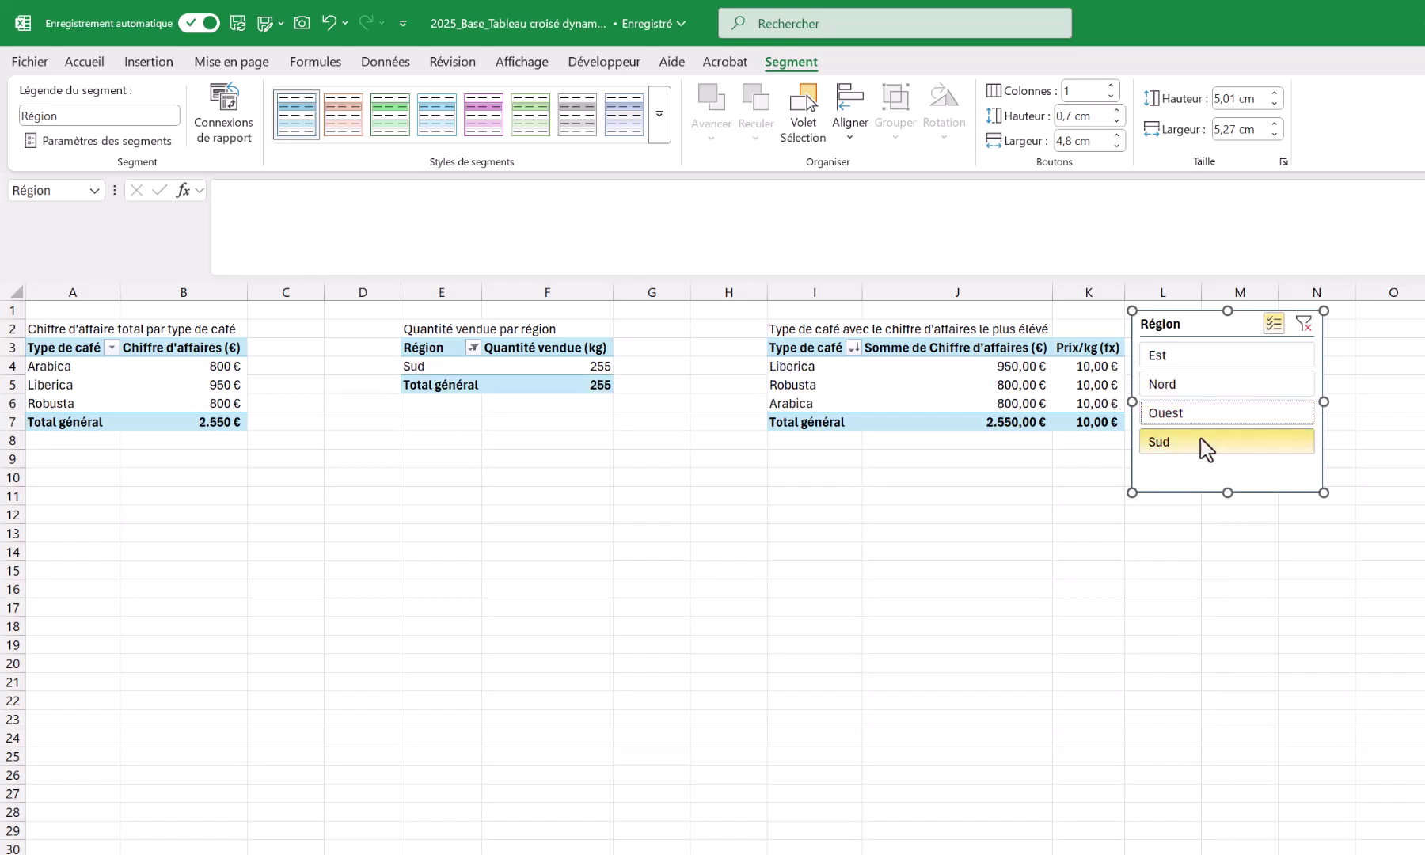
{"action": "left_click", "coordinate": [1209, 446]}
{"action": "left_click", "coordinate": [1212, 418]}
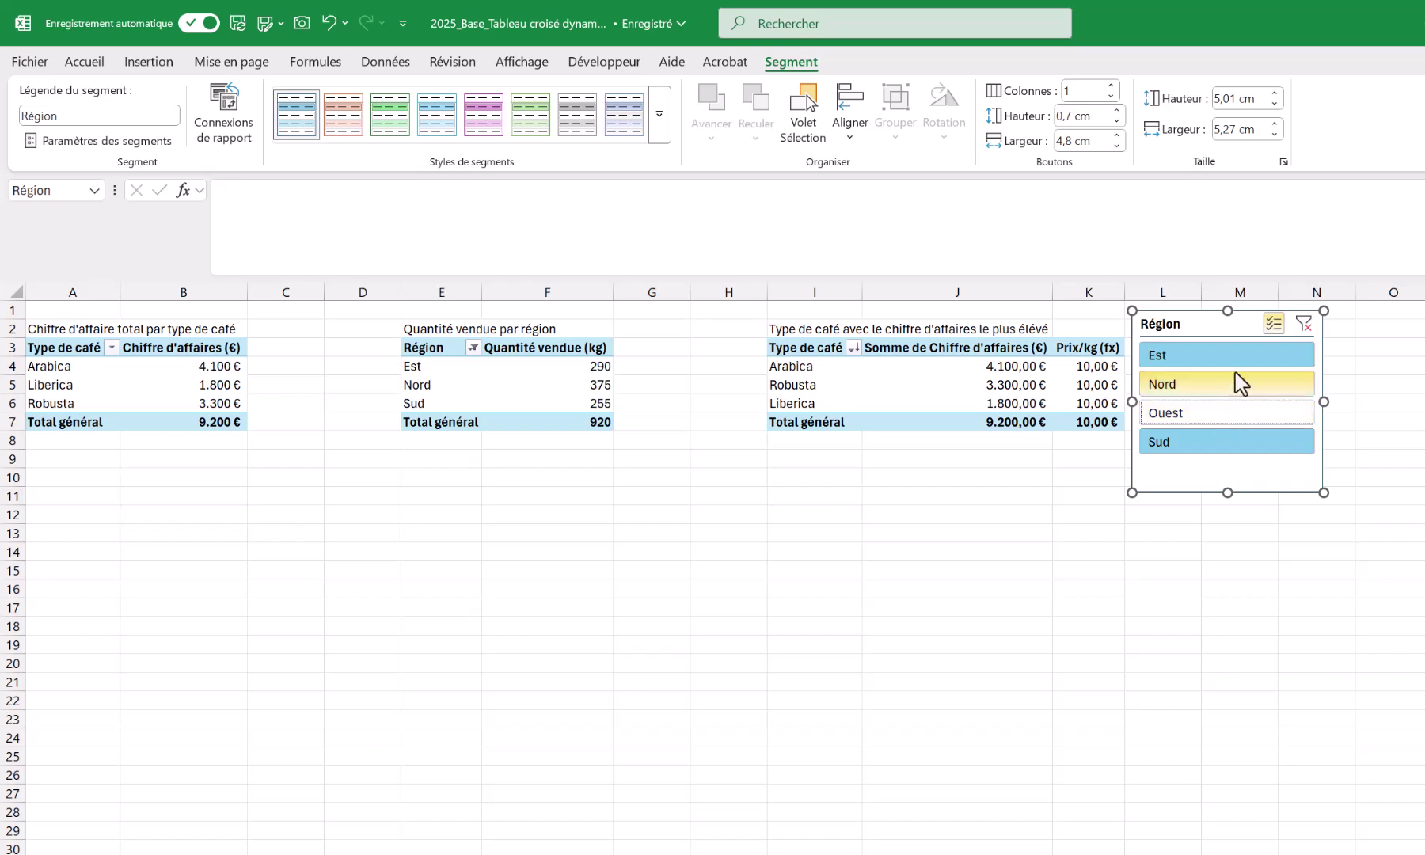
Step: Turn off the slicer's multi-selection and filter the three pivot tables by one region at a time, ending with Sud
{"action": "left_click", "coordinate": [1272, 324]}
{"action": "left_click", "coordinate": [1246, 446]}
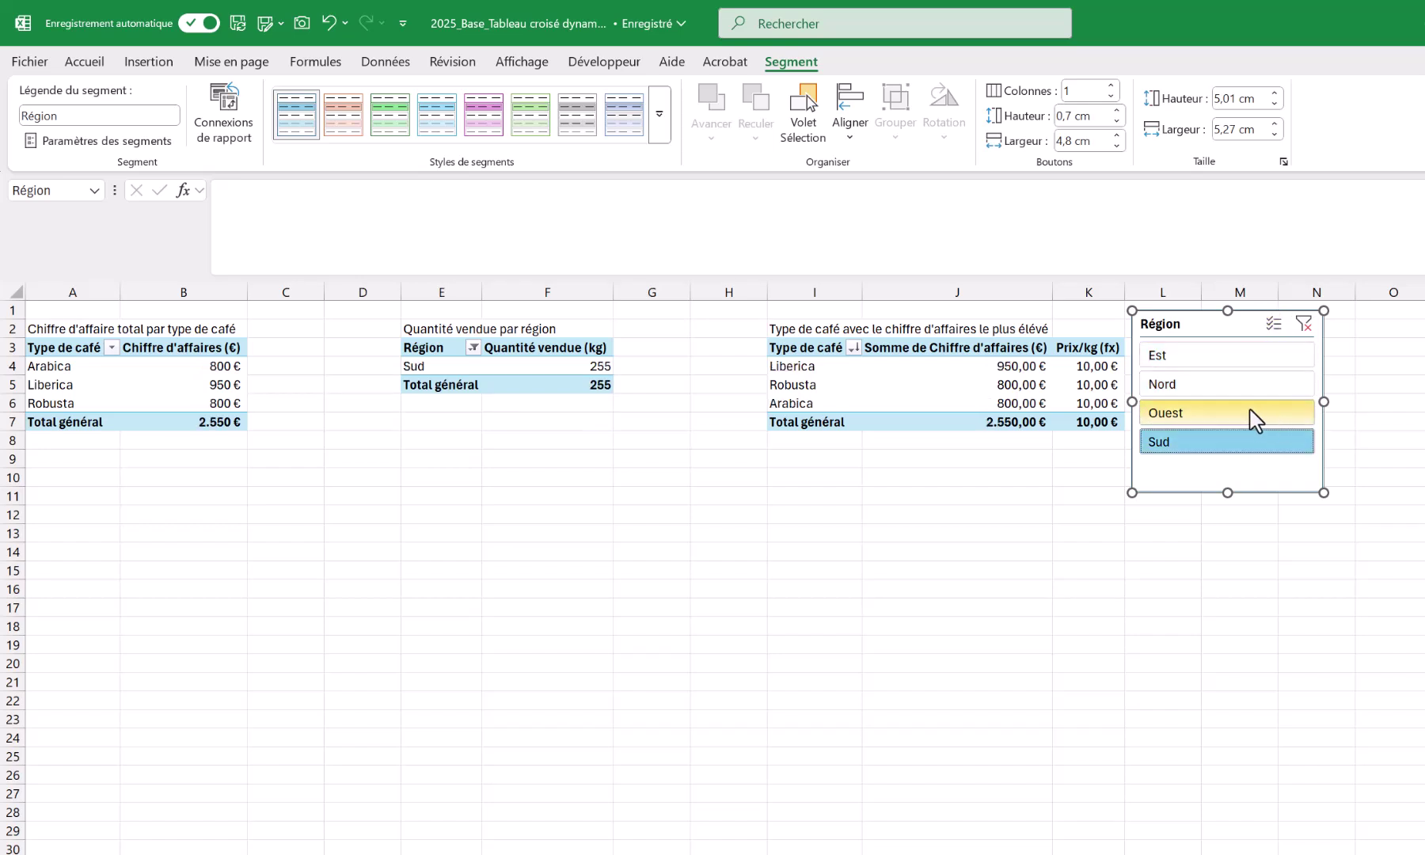
{"action": "left_click", "coordinate": [1267, 413]}
{"action": "left_click", "coordinate": [1261, 388]}
{"action": "left_click", "coordinate": [1278, 358]}
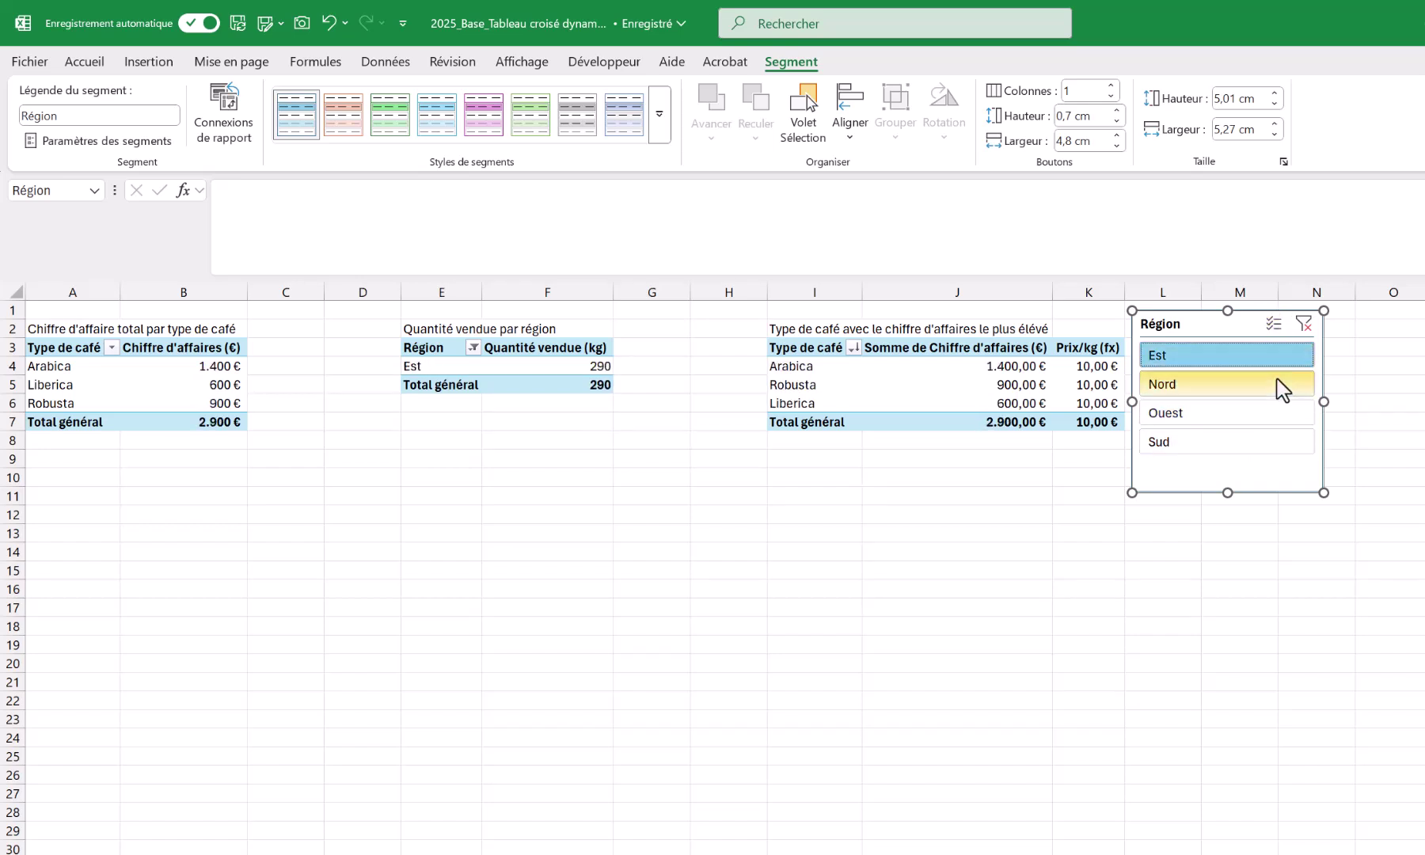
{"action": "left_click", "coordinate": [1272, 414]}
{"action": "left_click", "coordinate": [1265, 445]}
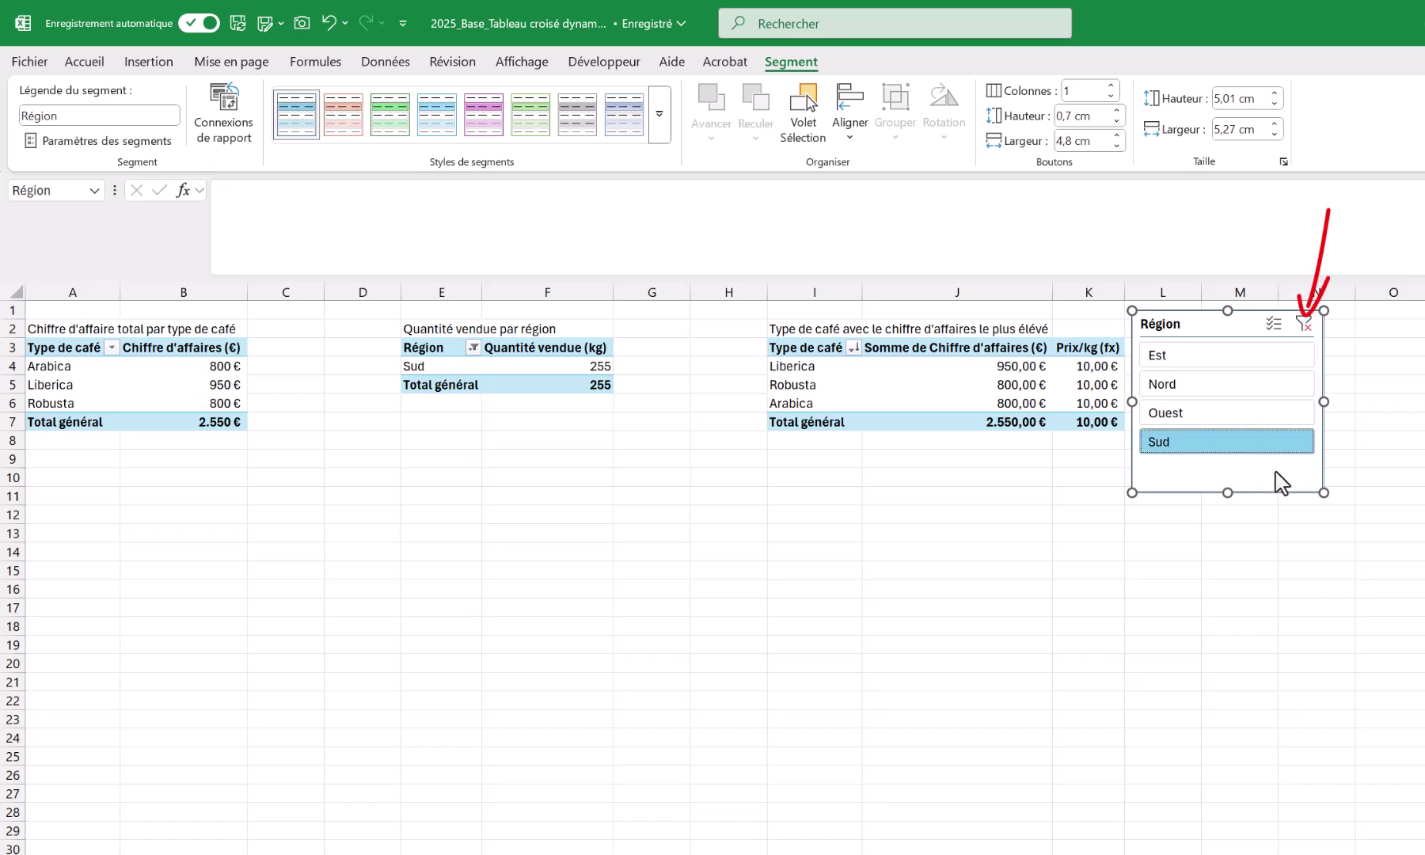
{"action": "left_click", "coordinate": [1247, 413]}
{"action": "left_click", "coordinate": [1238, 388]}
{"action": "left_click", "coordinate": [1237, 360]}
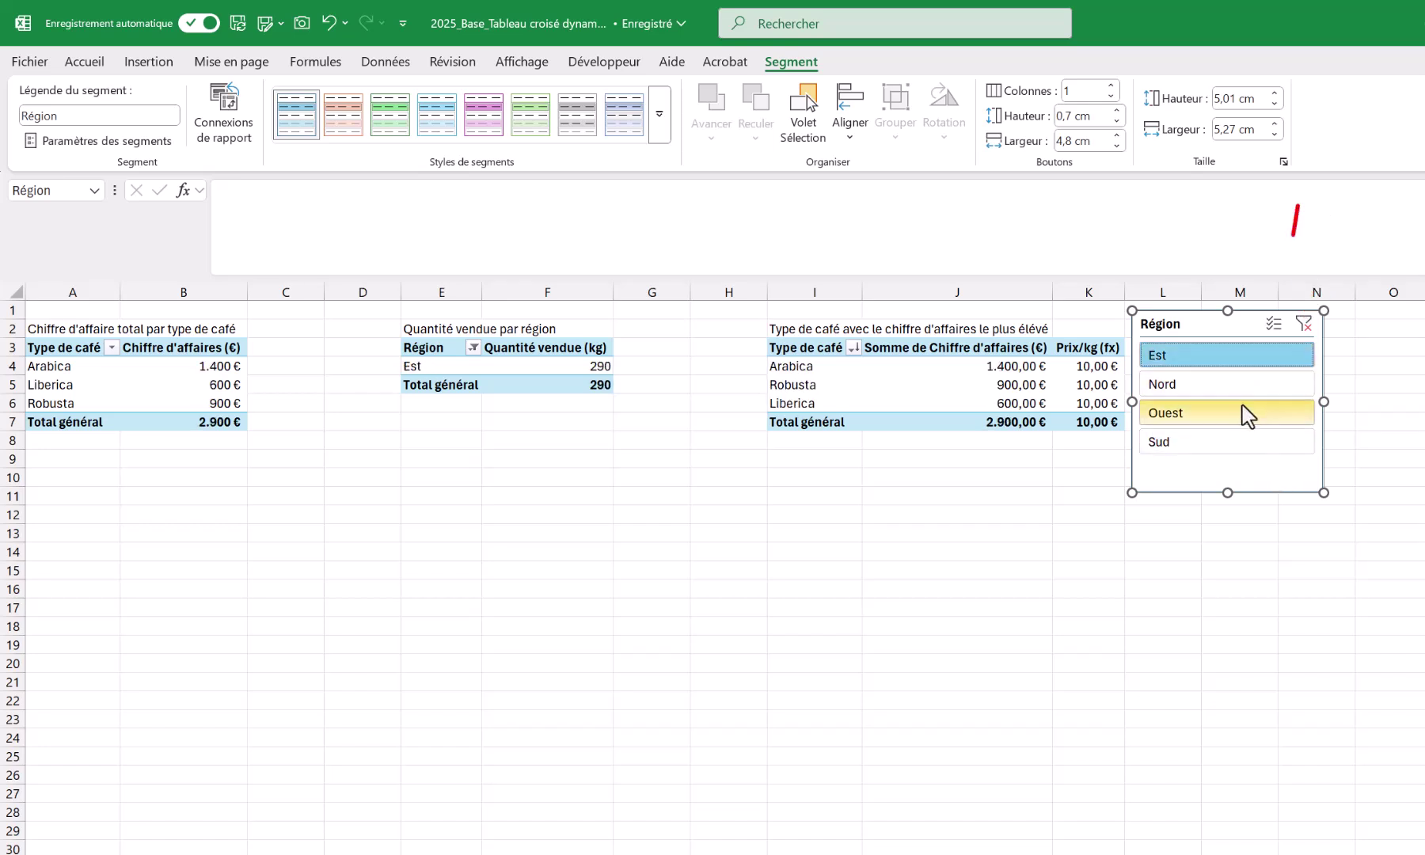
{"action": "left_click", "coordinate": [1236, 388]}
{"action": "left_click", "coordinate": [1239, 415]}
{"action": "left_click", "coordinate": [1244, 440]}
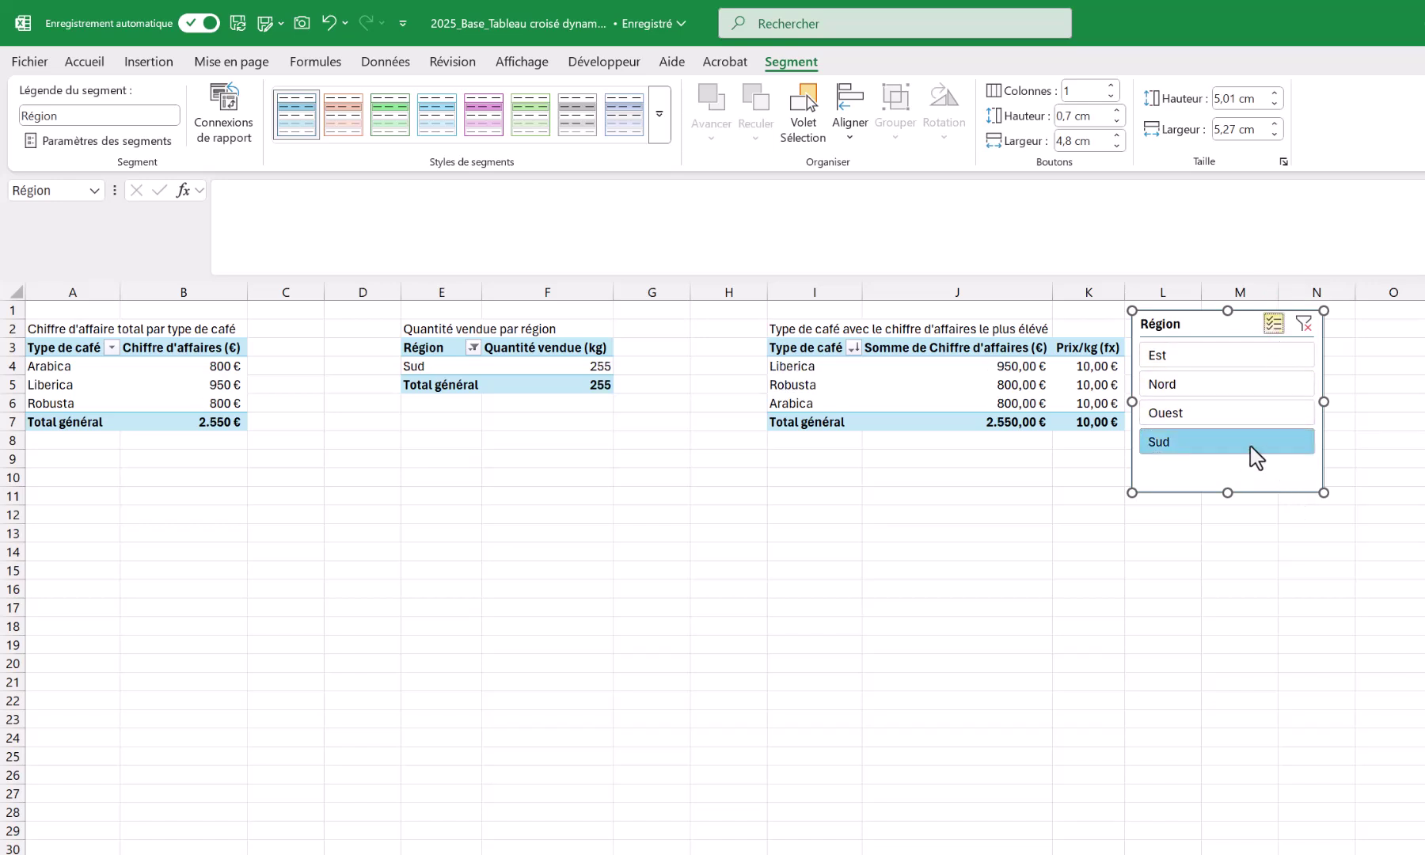
Step: Add Ouest and Nord to the slicer's multi-selection and exclude Sud
{"action": "left_click", "coordinate": [1228, 413]}
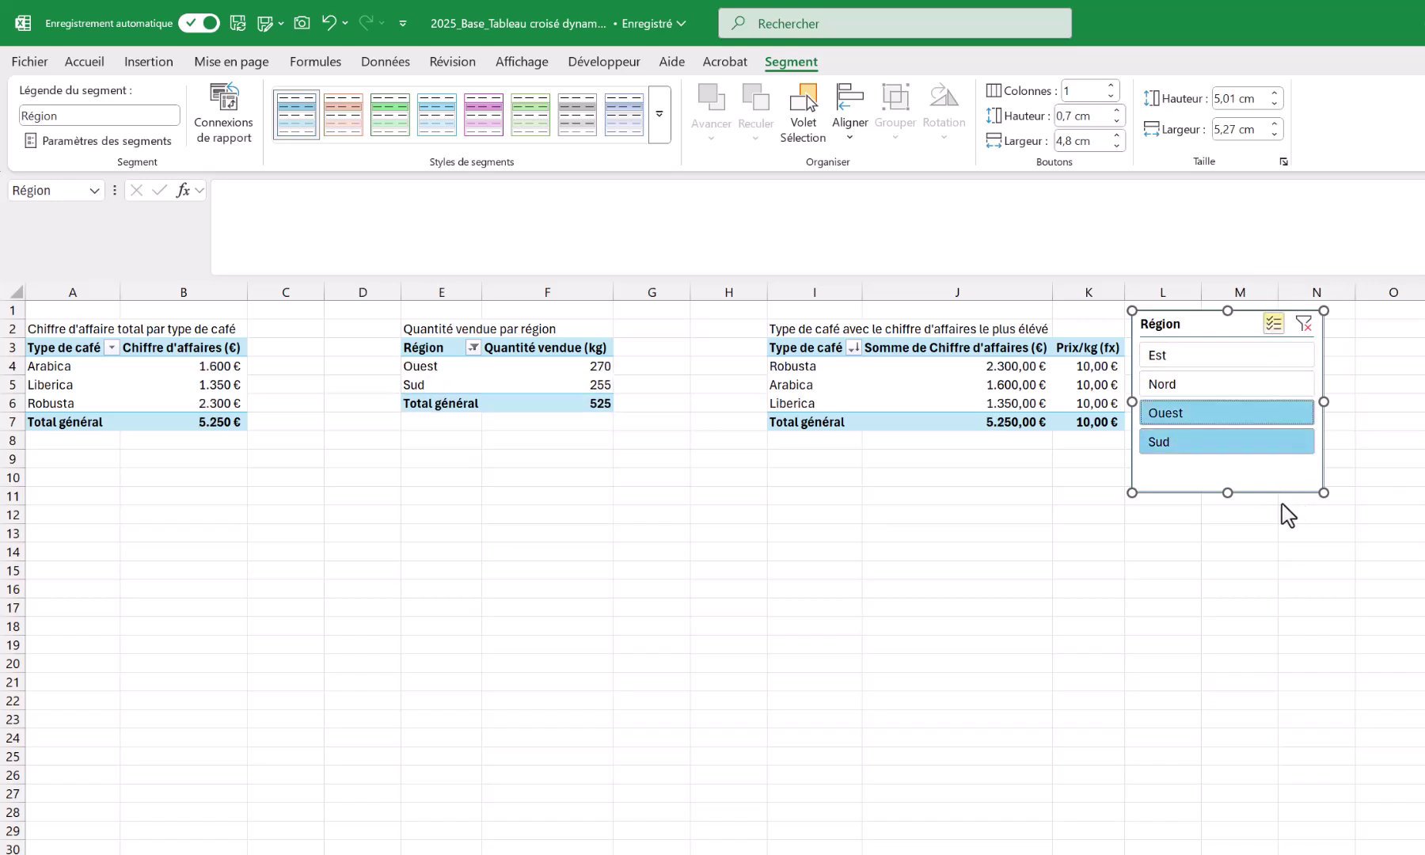
{"action": "left_click", "coordinate": [1225, 388]}
{"action": "left_click", "coordinate": [1247, 443]}
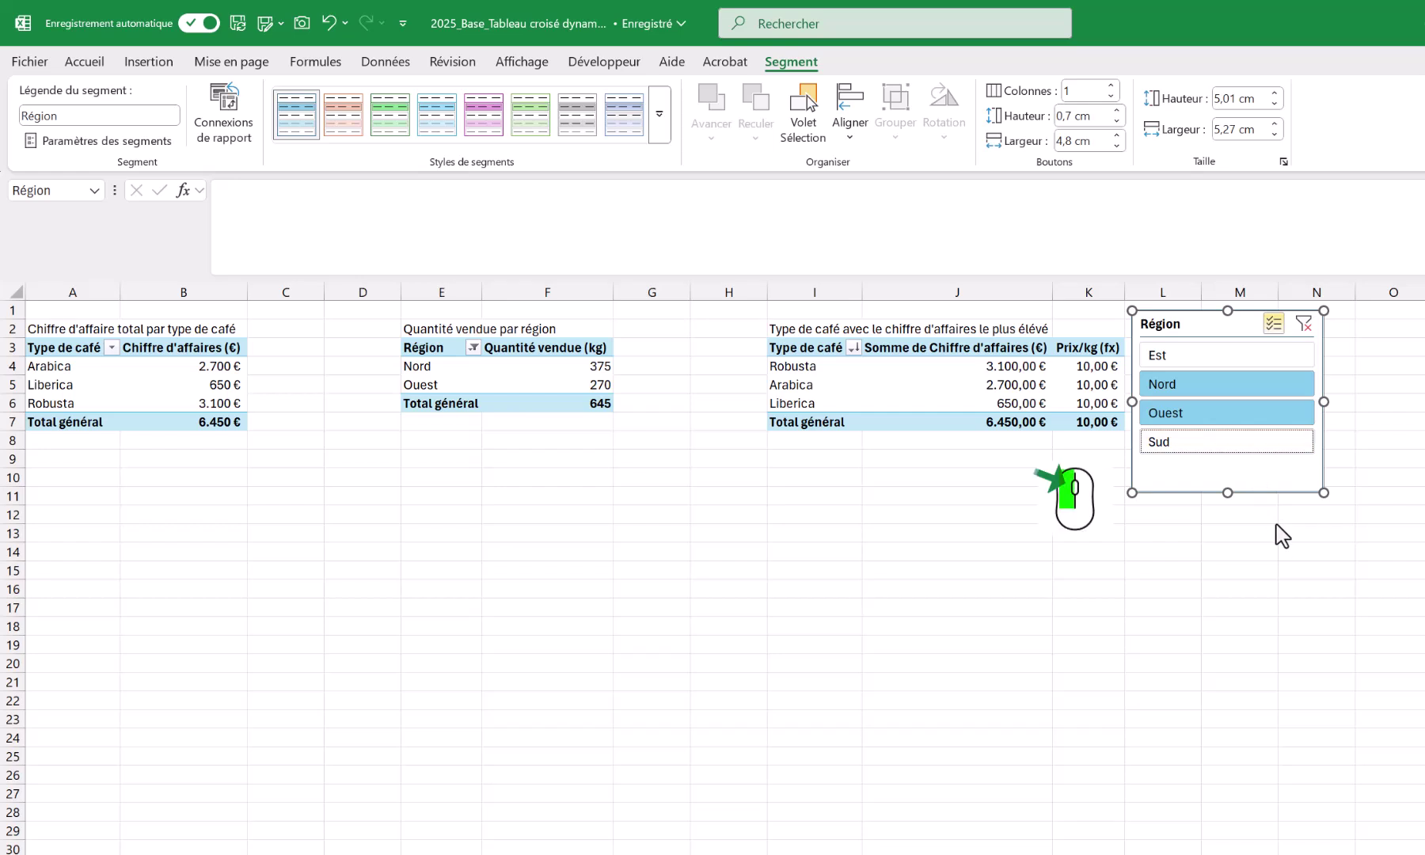
Step: Add Est to the slicer filter, exclude Nord temporarily, and add Sud and Nord to include all four regions
{"action": "left_click", "coordinate": [1253, 360], "text": "ctrl"}
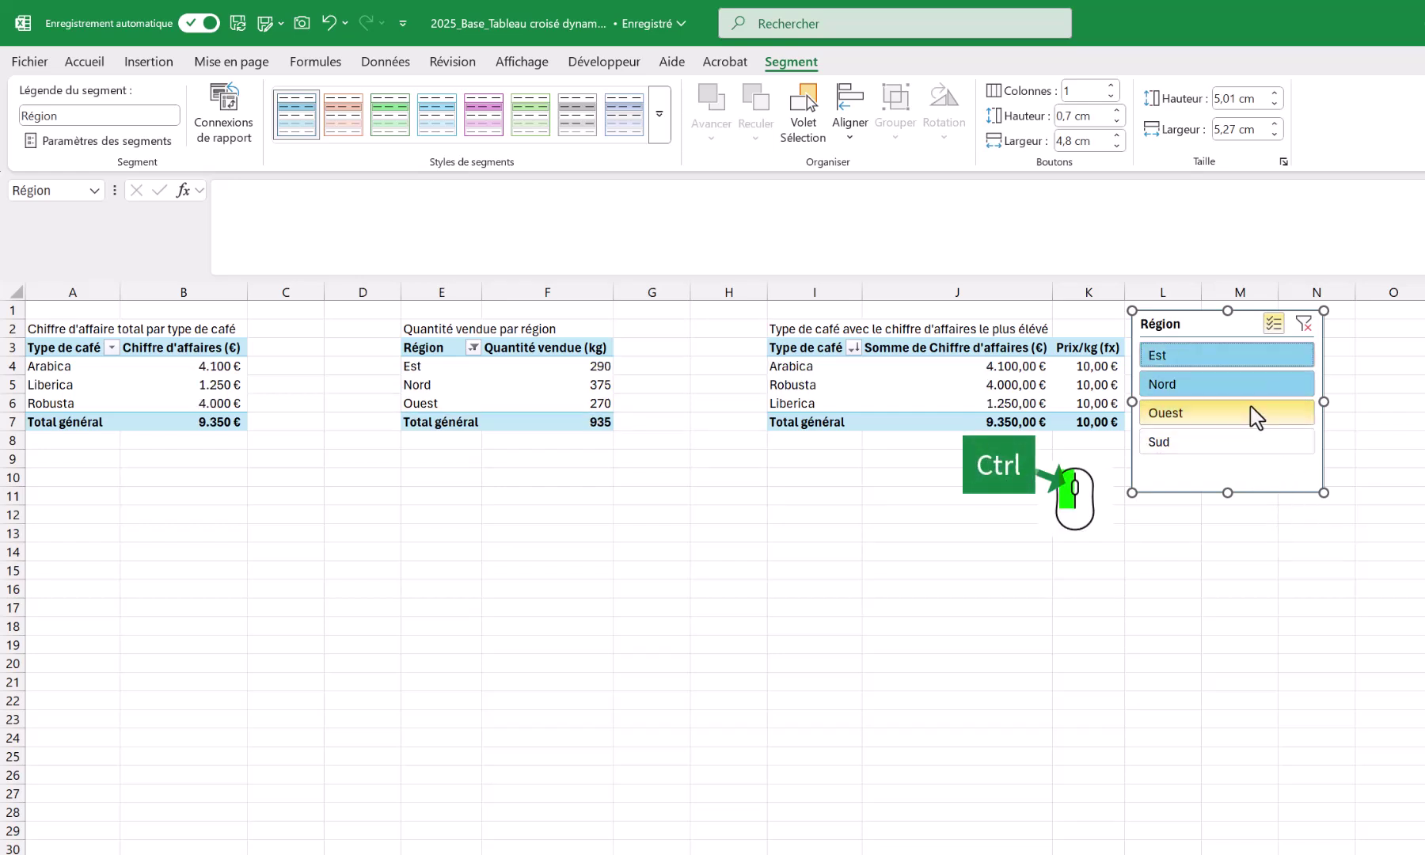
{"action": "left_click", "coordinate": [1255, 388], "text": "ctrl"}
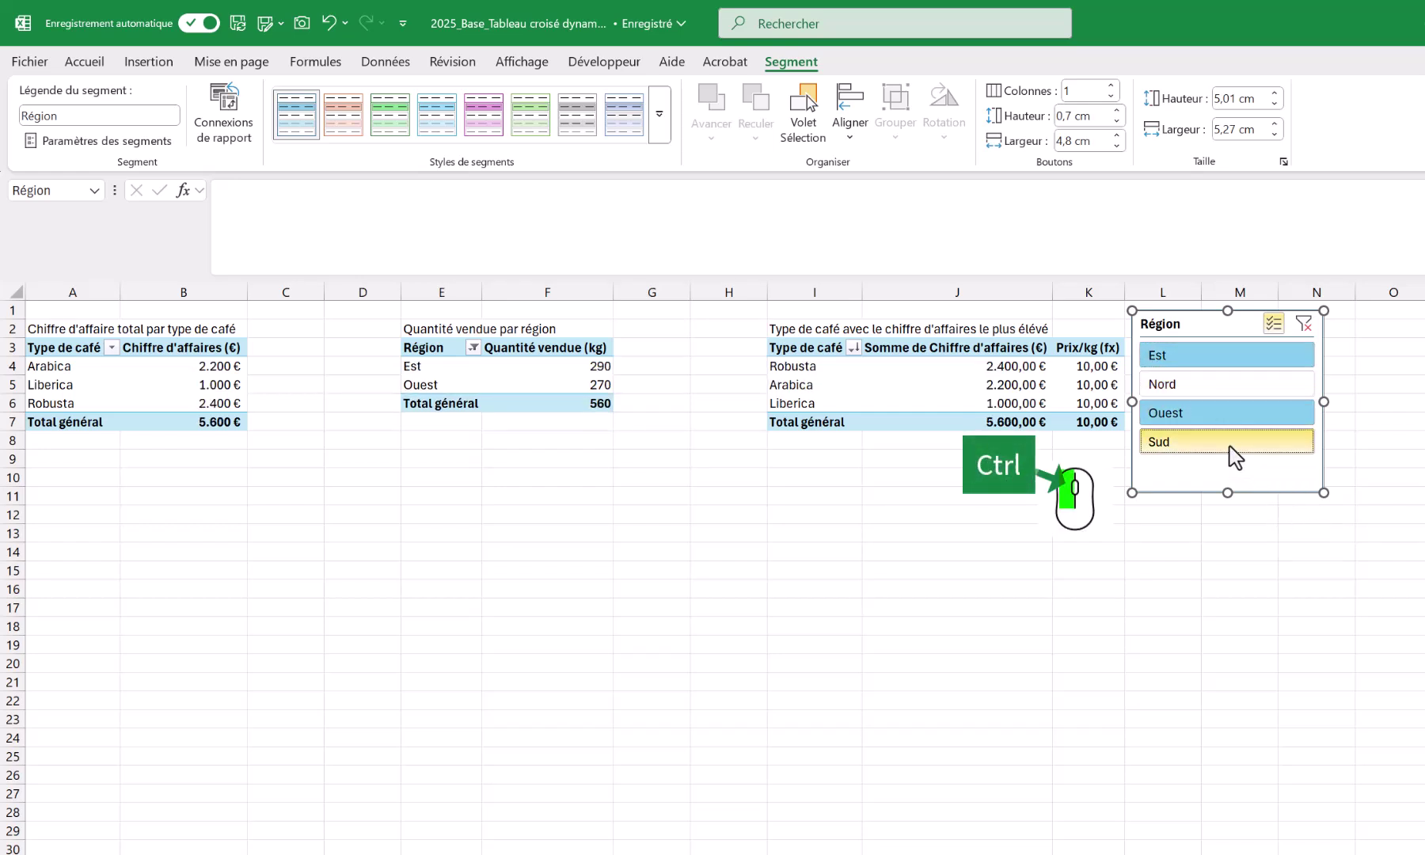
{"action": "left_click", "coordinate": [1234, 442], "text": "ctrl"}
{"action": "left_click", "coordinate": [1226, 389], "text": "ctrl"}
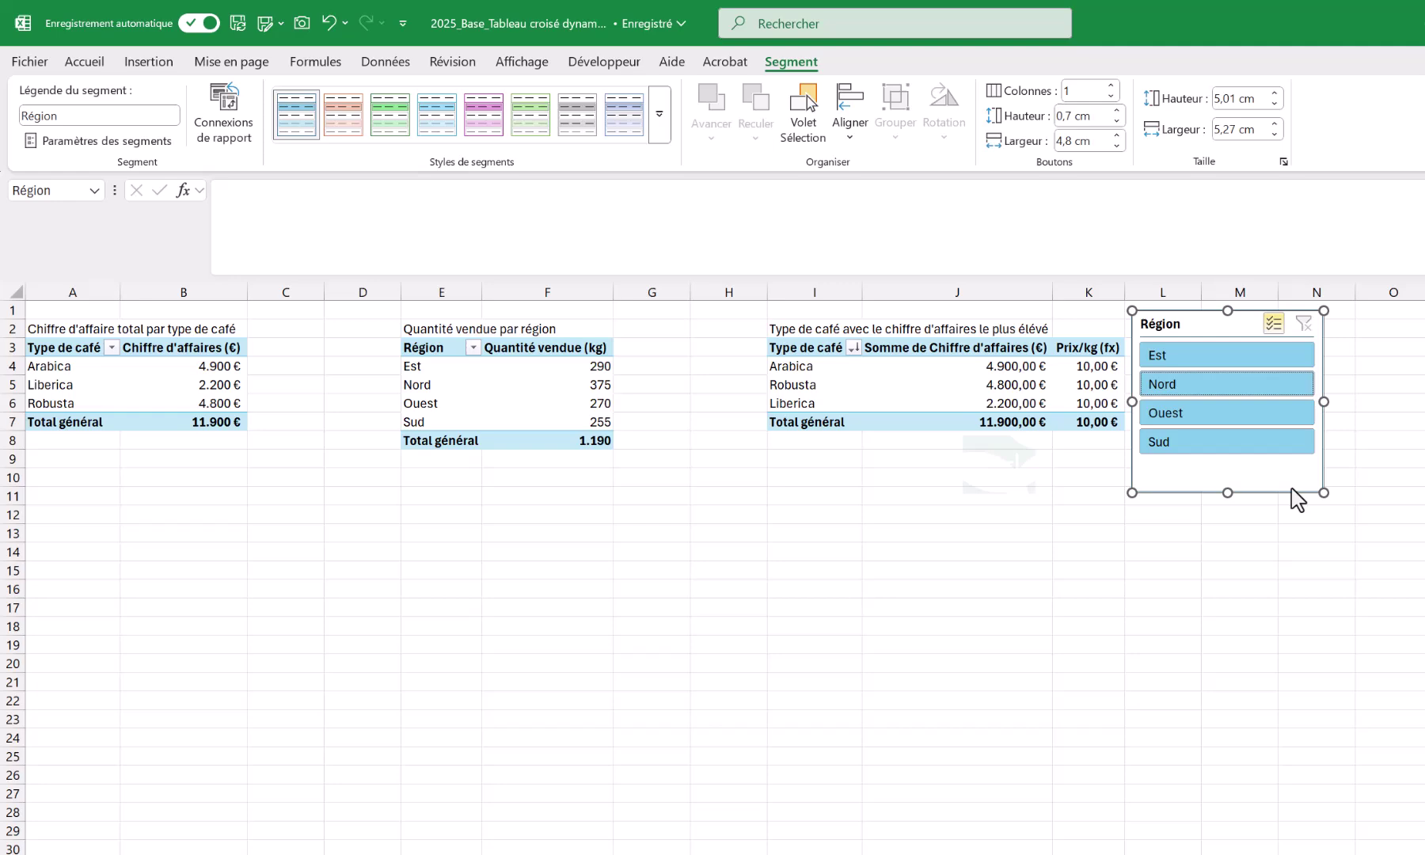
Step: Exclude Sud and Est from the slicer's selection, and reselect both so all regions are included
{"action": "left_click", "coordinate": [1275, 443], "text": "ctrl"}
{"action": "left_click", "coordinate": [1271, 361], "text": "ctrl"}
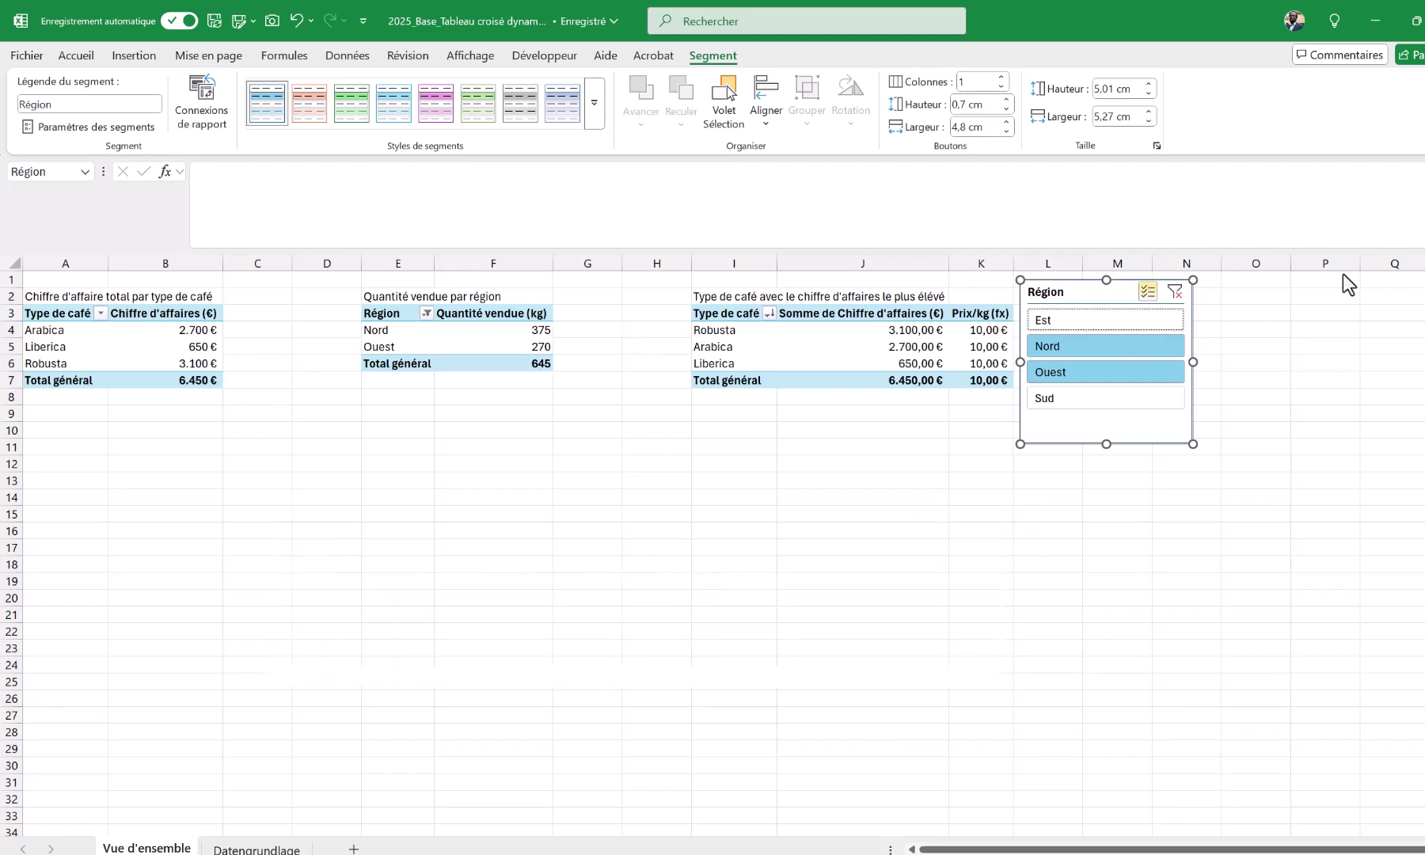
{"action": "left_click", "coordinate": [1128, 405]}
{"action": "left_click", "coordinate": [1137, 319]}
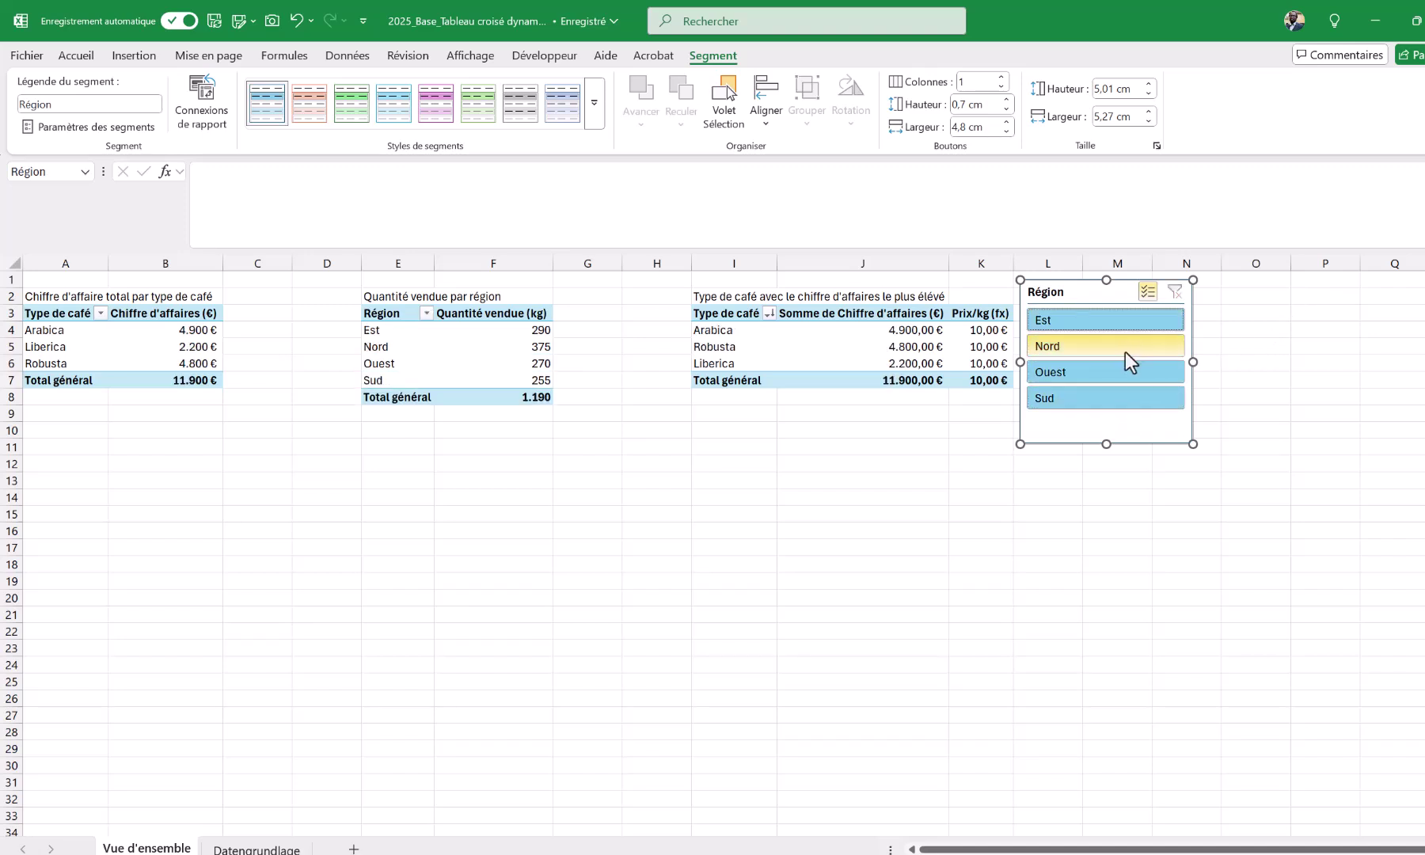